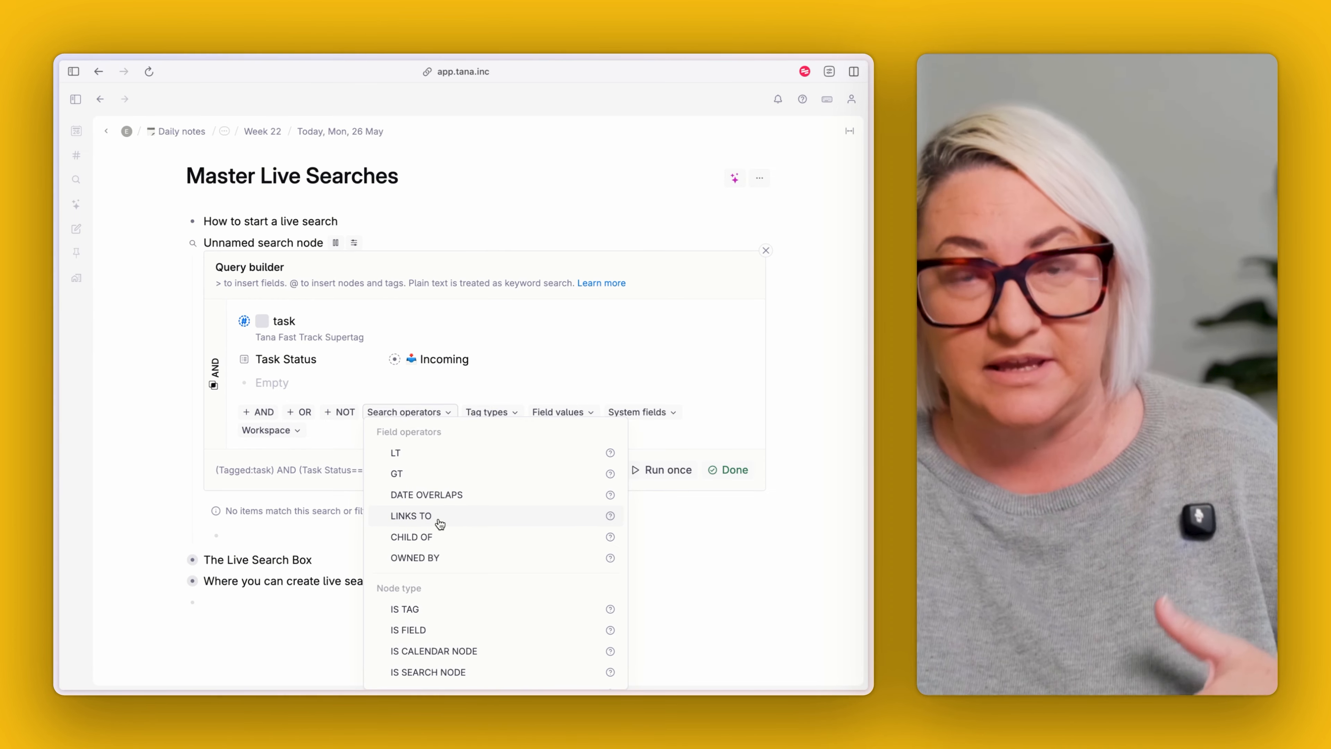
Step: Review the query builder's search operators, tag types, field values, system fields and the written-out query summary
{"action": "scroll", "coordinate": [445, 540], "scroll_direction": "down", "scroll_amount": 10}
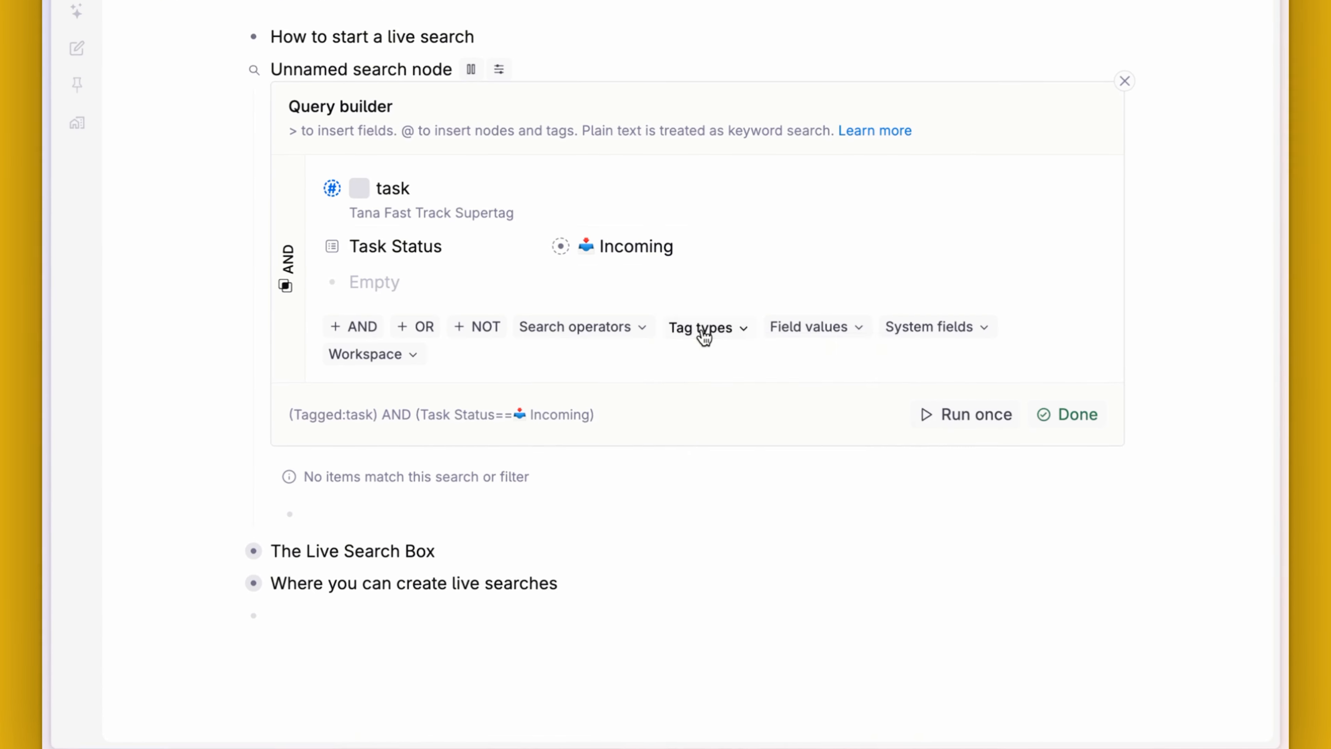
{"action": "left_click", "coordinate": [487, 411]}
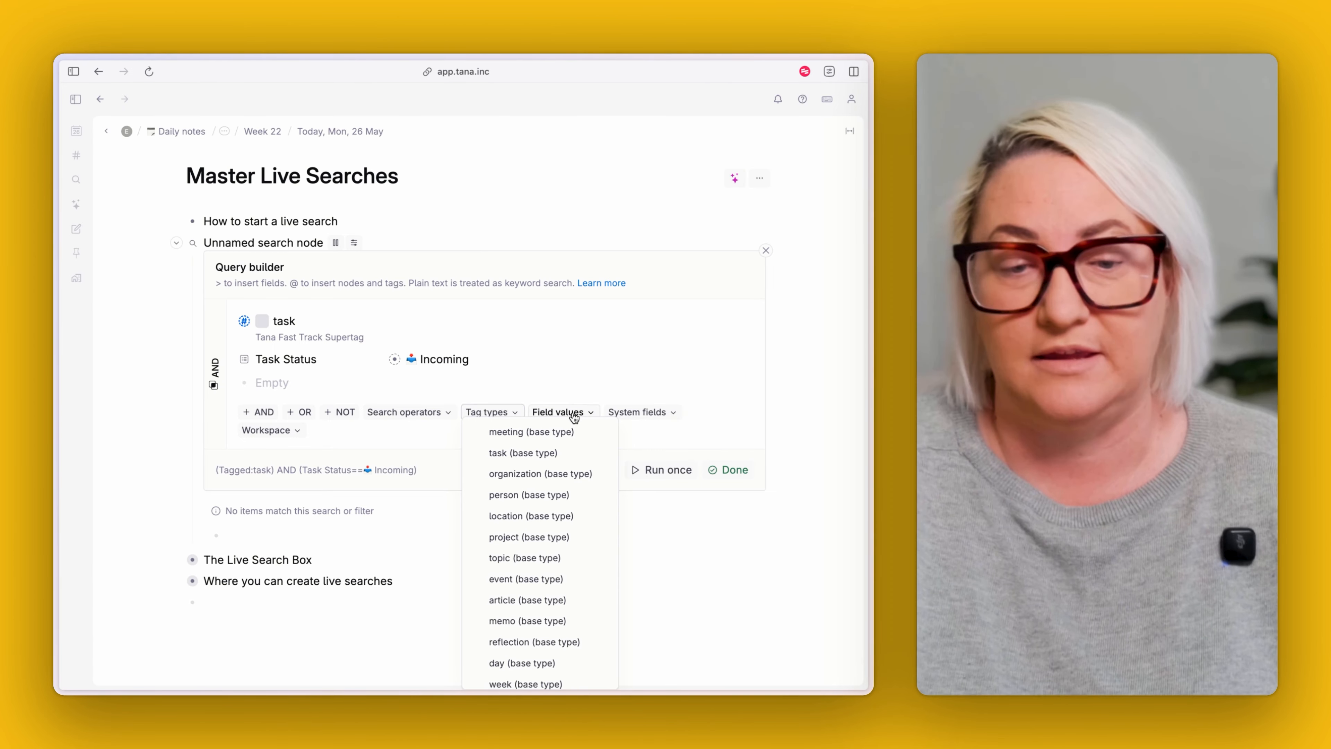
{"action": "left_click", "coordinate": [573, 414]}
{"action": "left_click", "coordinate": [573, 414]}
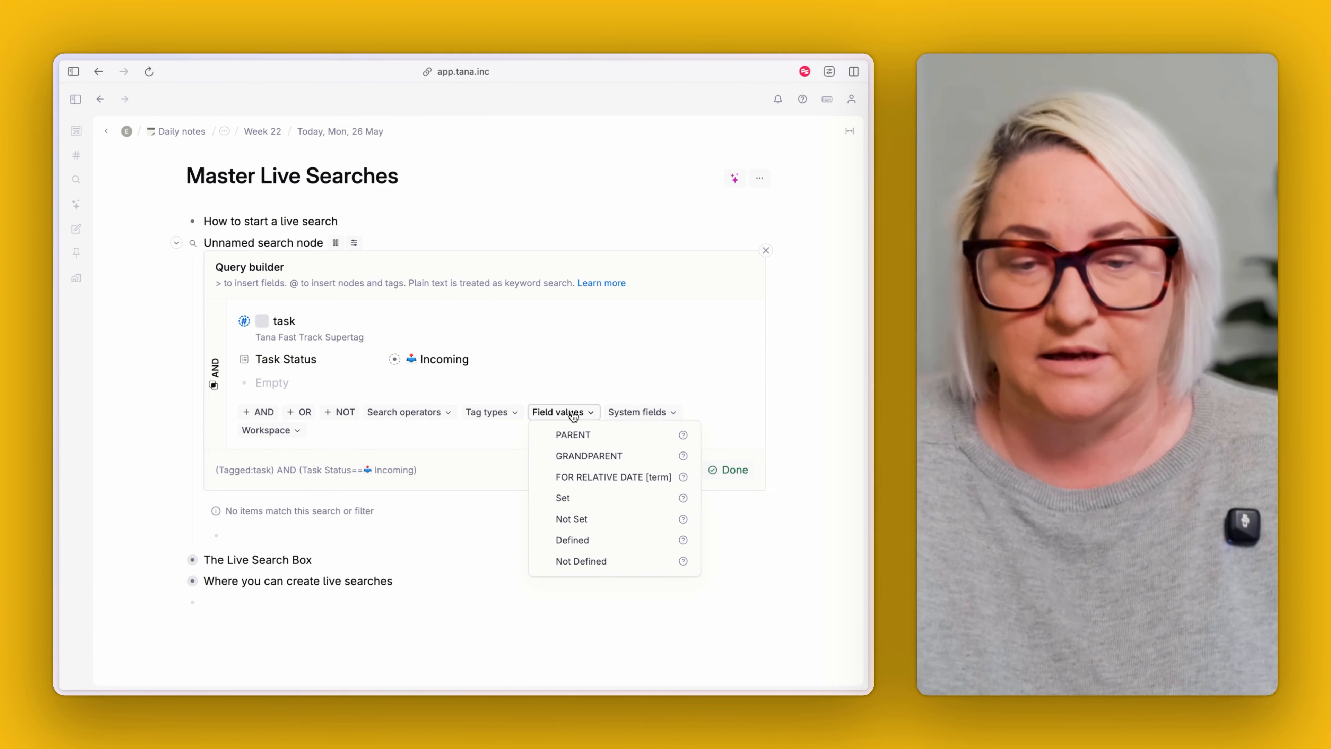
{"action": "left_click", "coordinate": [653, 416]}
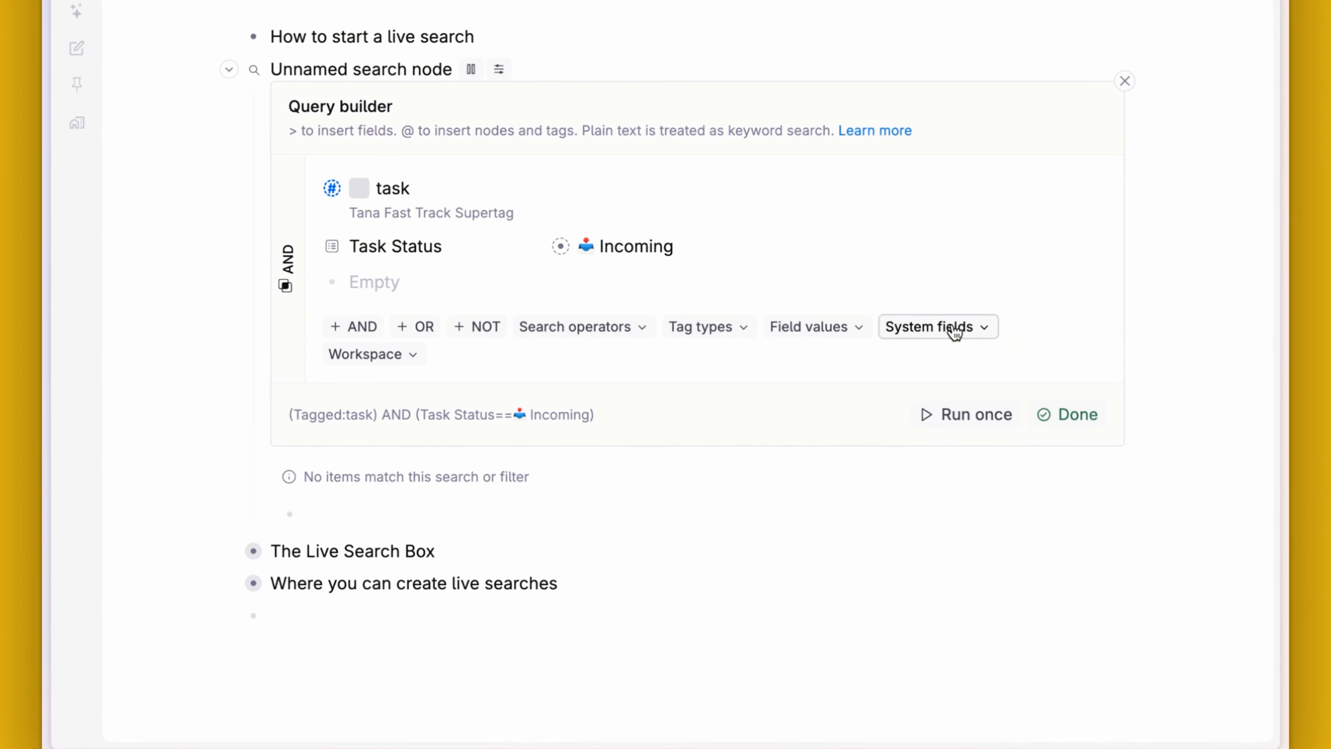
{"action": "left_click", "coordinate": [954, 331]}
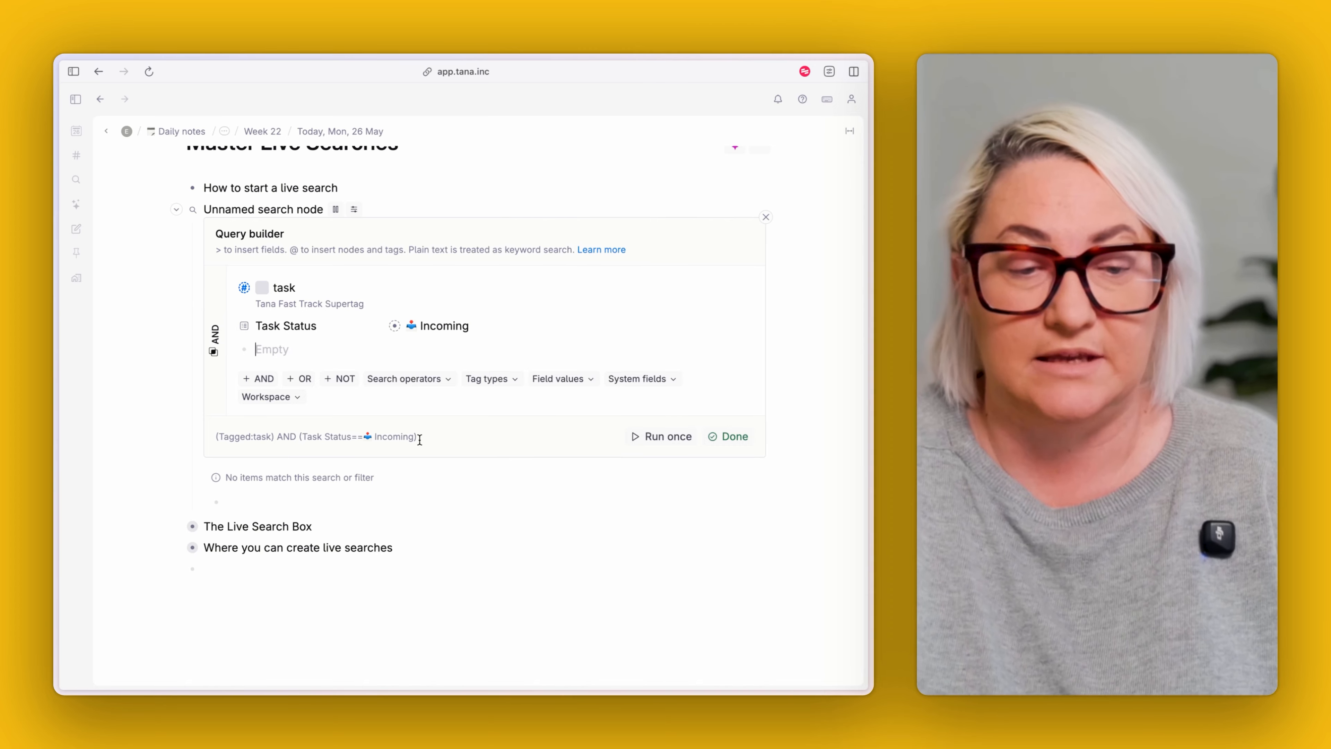
{"action": "left_click_drag", "start_coordinate": [439, 436], "coordinate": [288, 433]}
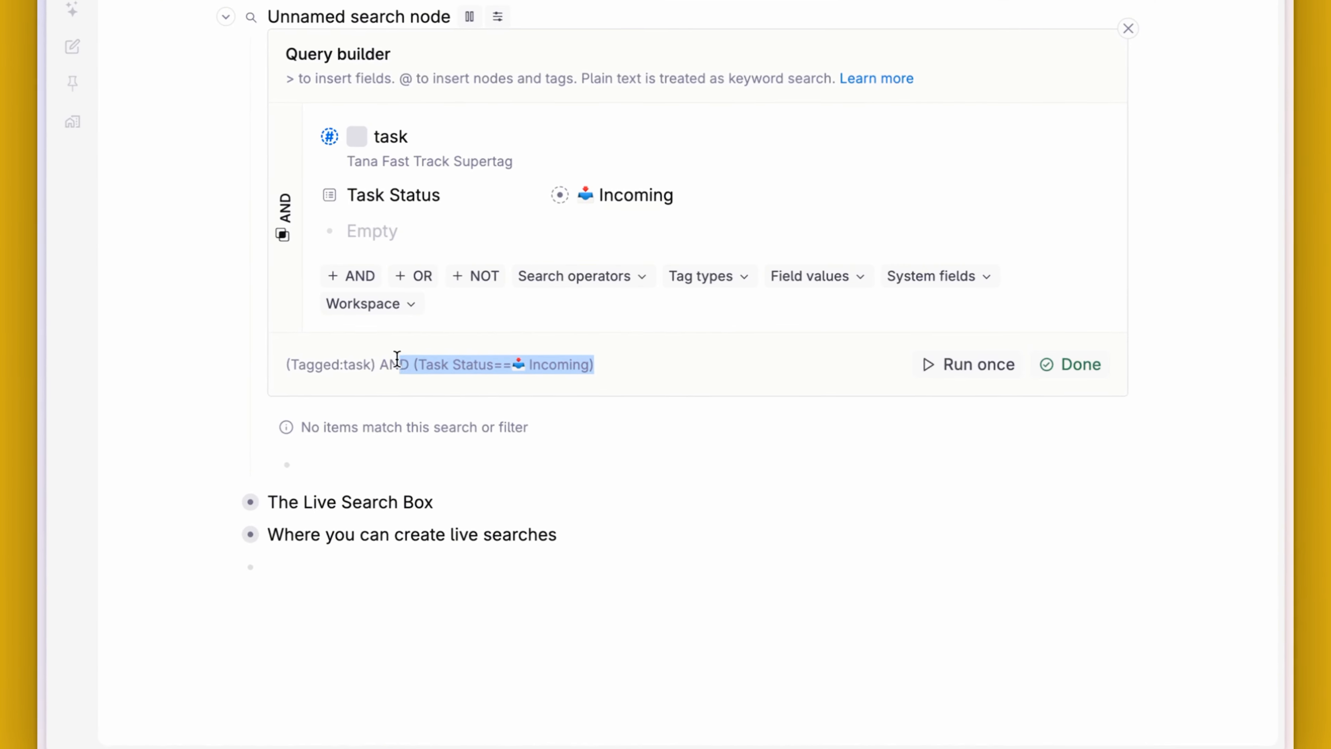
{"action": "left_click_drag", "start_coordinate": [397, 360], "coordinate": [284, 364]}
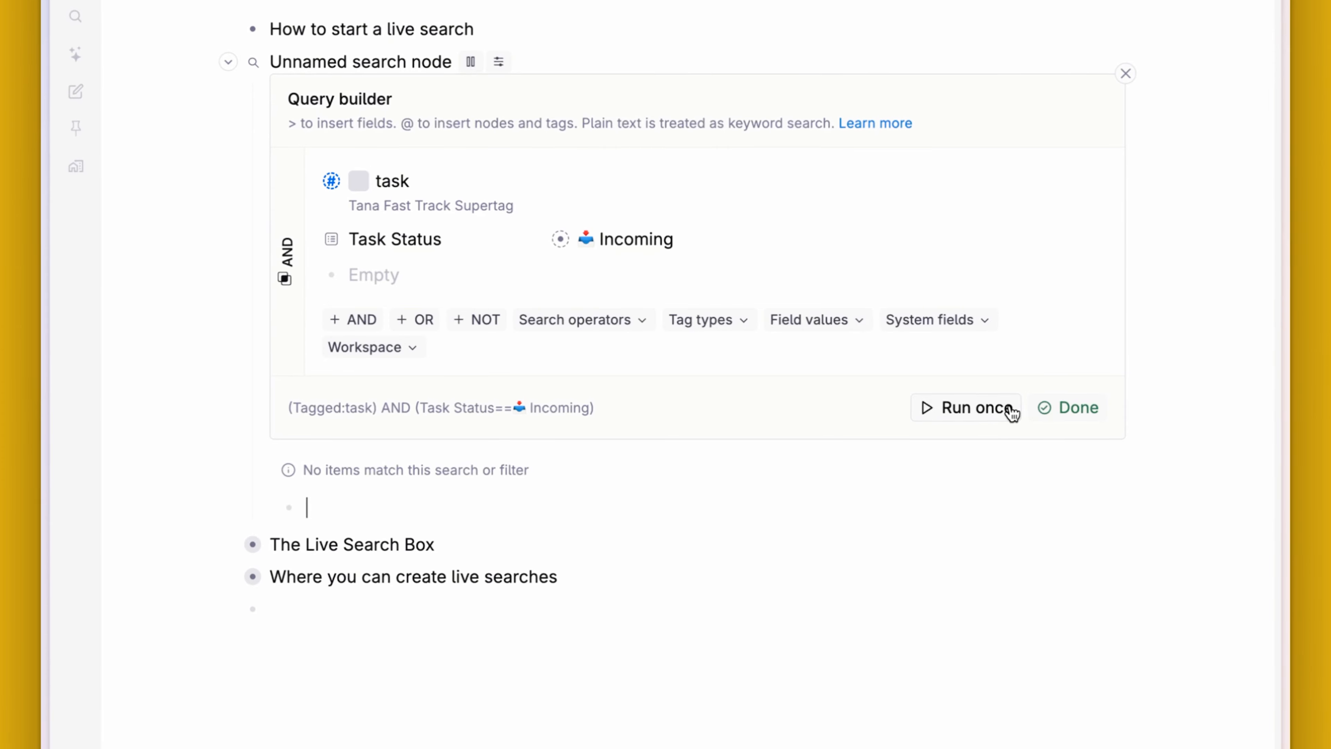
Step: Run the query for tasks with Task Status Incoming once, and finish editing it
{"action": "left_click", "coordinate": [1013, 414]}
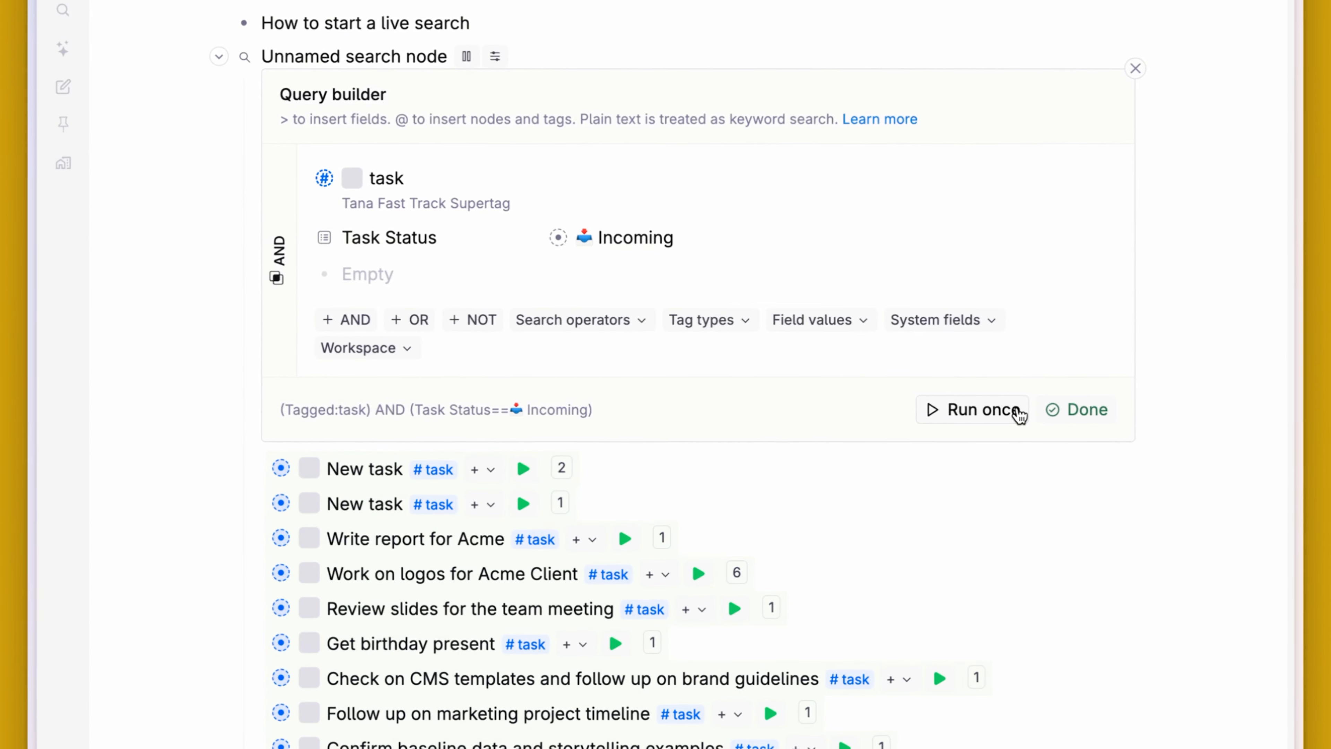
{"action": "left_click", "coordinate": [1101, 414]}
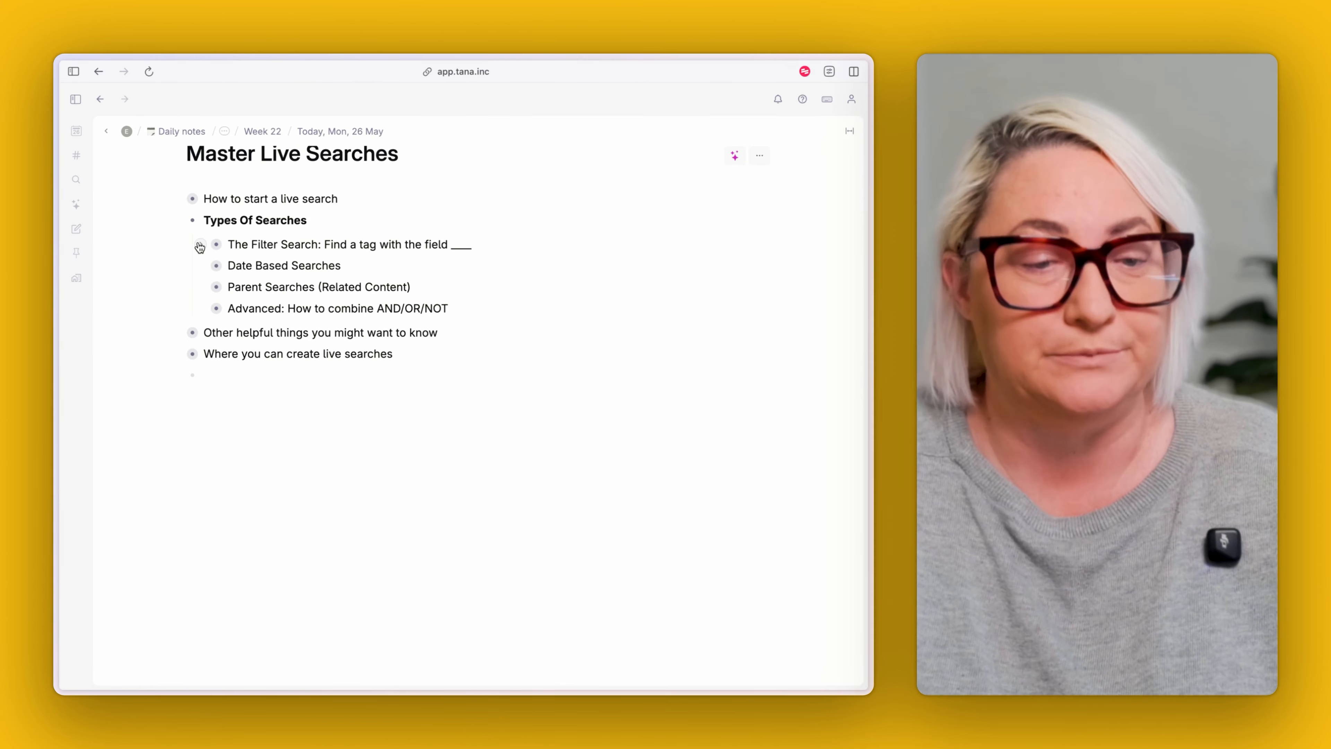
Step: Expand the Filter Search node under Types Of Searches and open it as its own page
{"action": "left_click", "coordinate": [201, 245]}
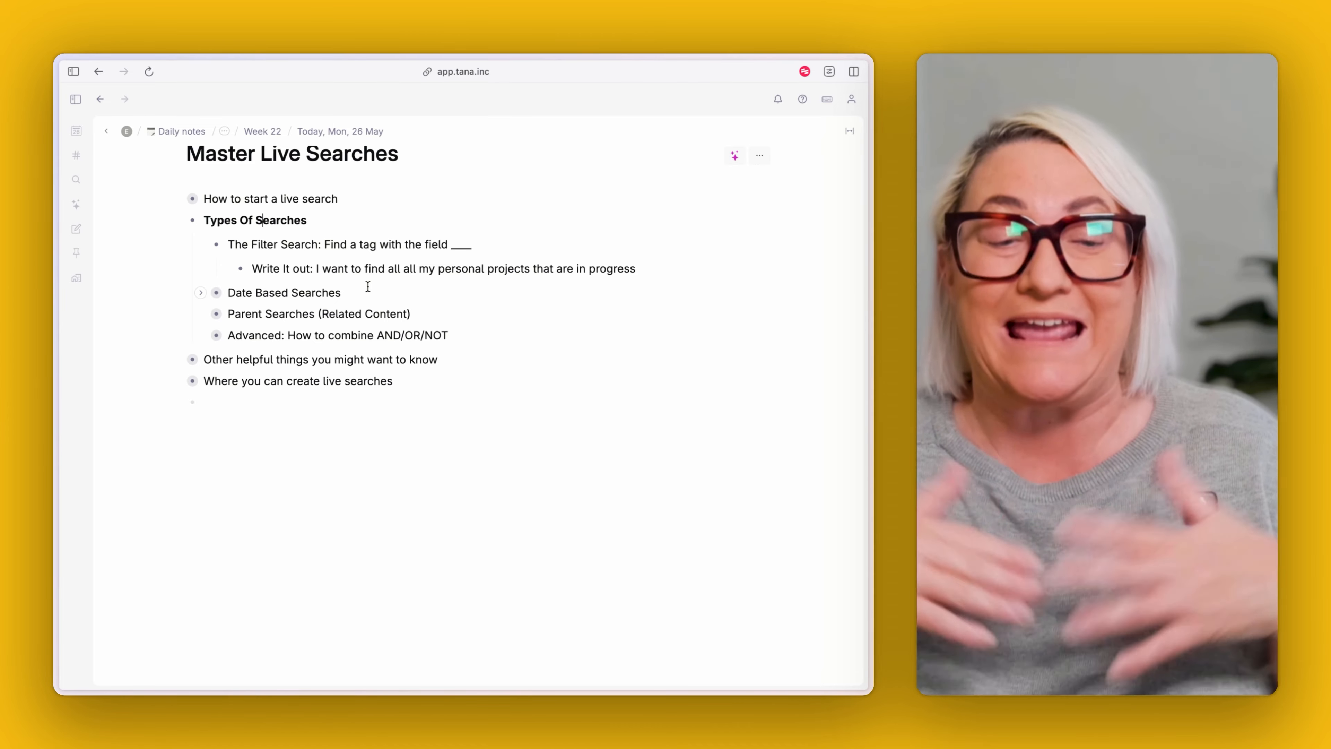
{"action": "left_click", "coordinate": [216, 245]}
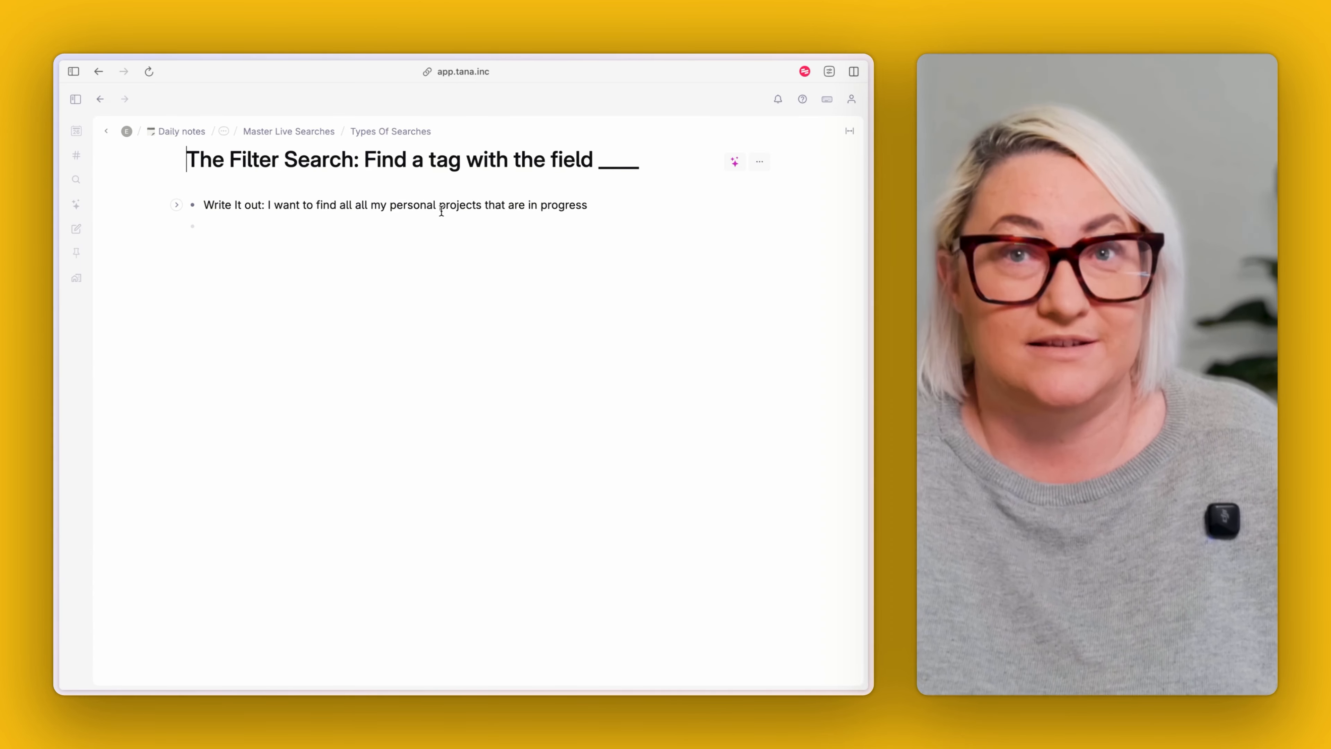
Step: List the search criteria as three separate nodes: "Tag Project", "Area: Personal" and "Task Status: In Progress"
{"action": "left_click", "coordinate": [365, 233]}
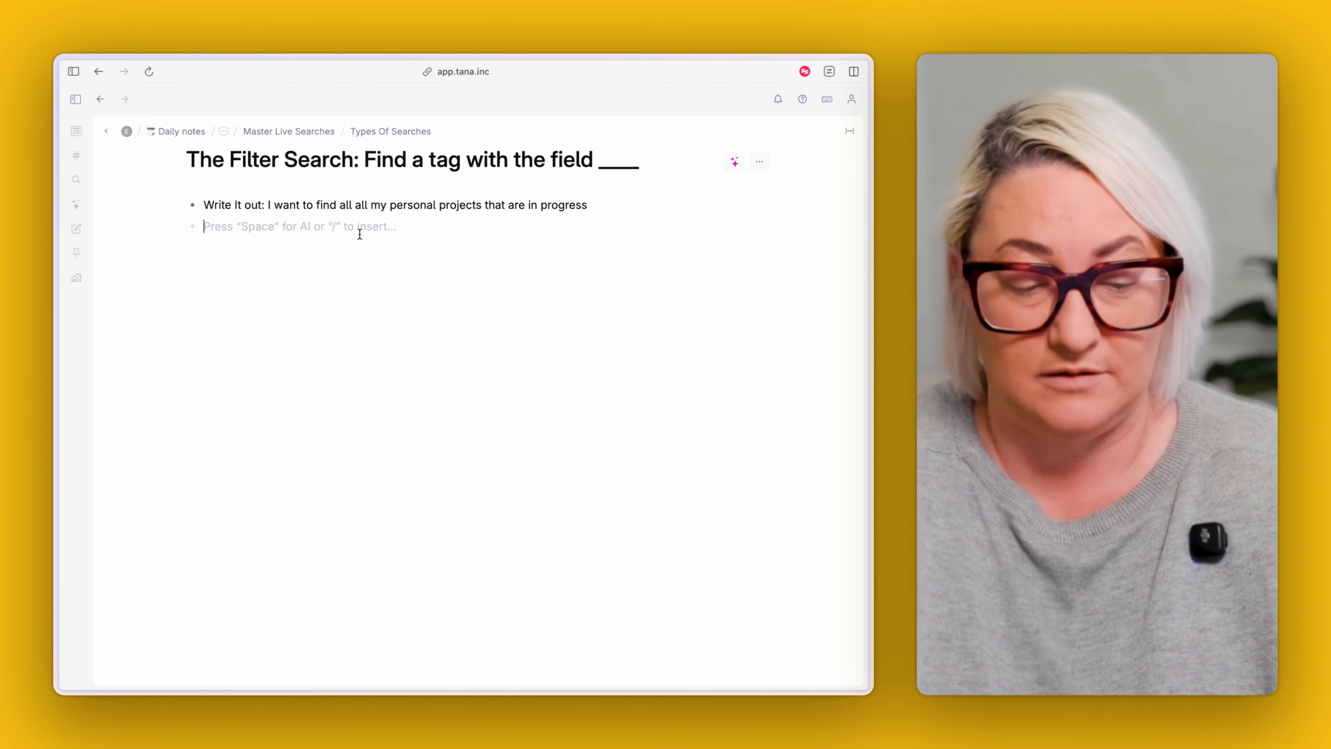
{"action": "type", "text": "Tag Project"}
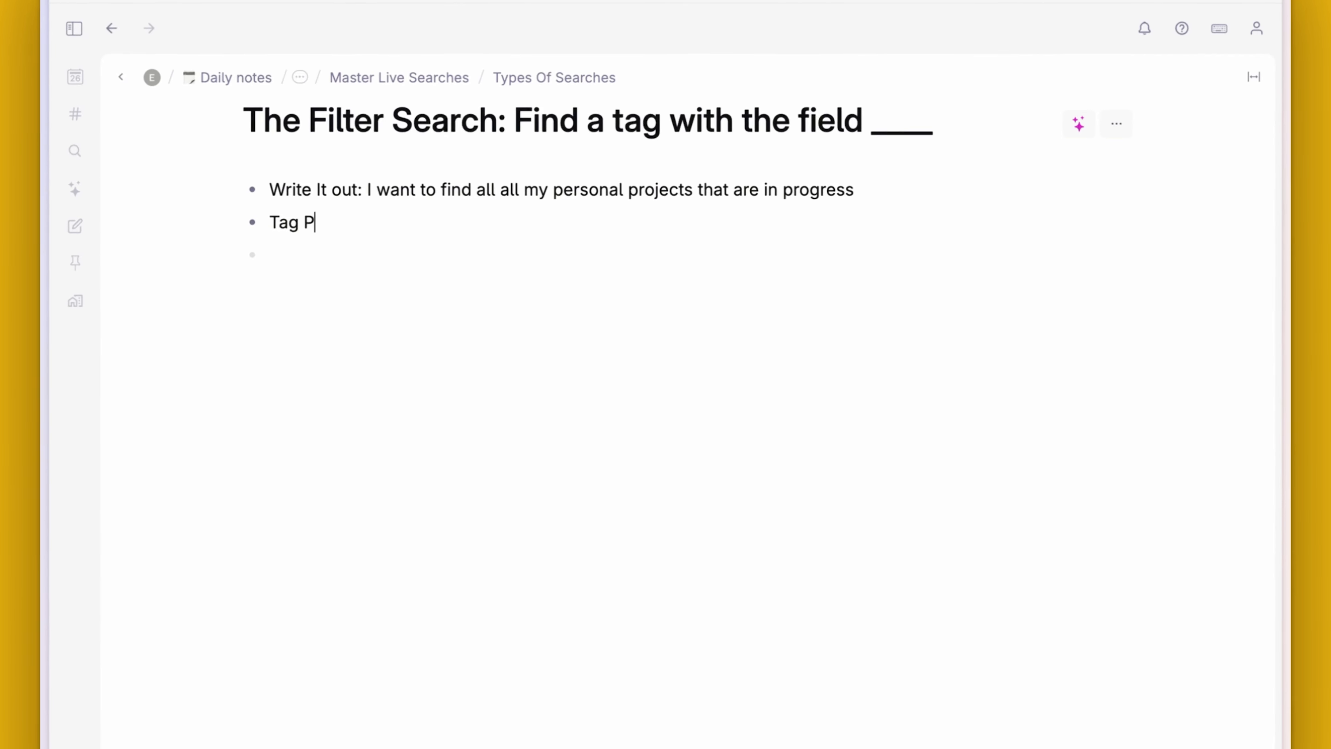
{"action": "key", "text": "Return"}
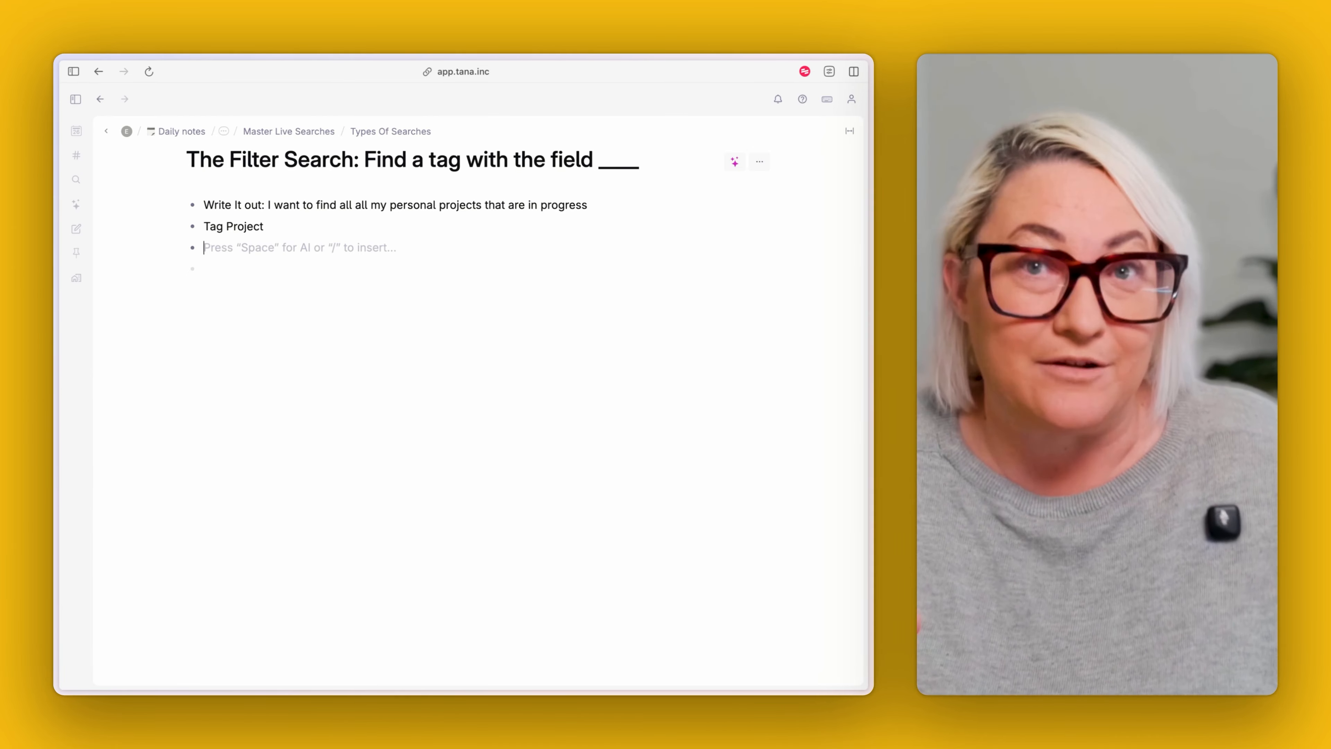
{"action": "type", "text": "Area: Personal"}
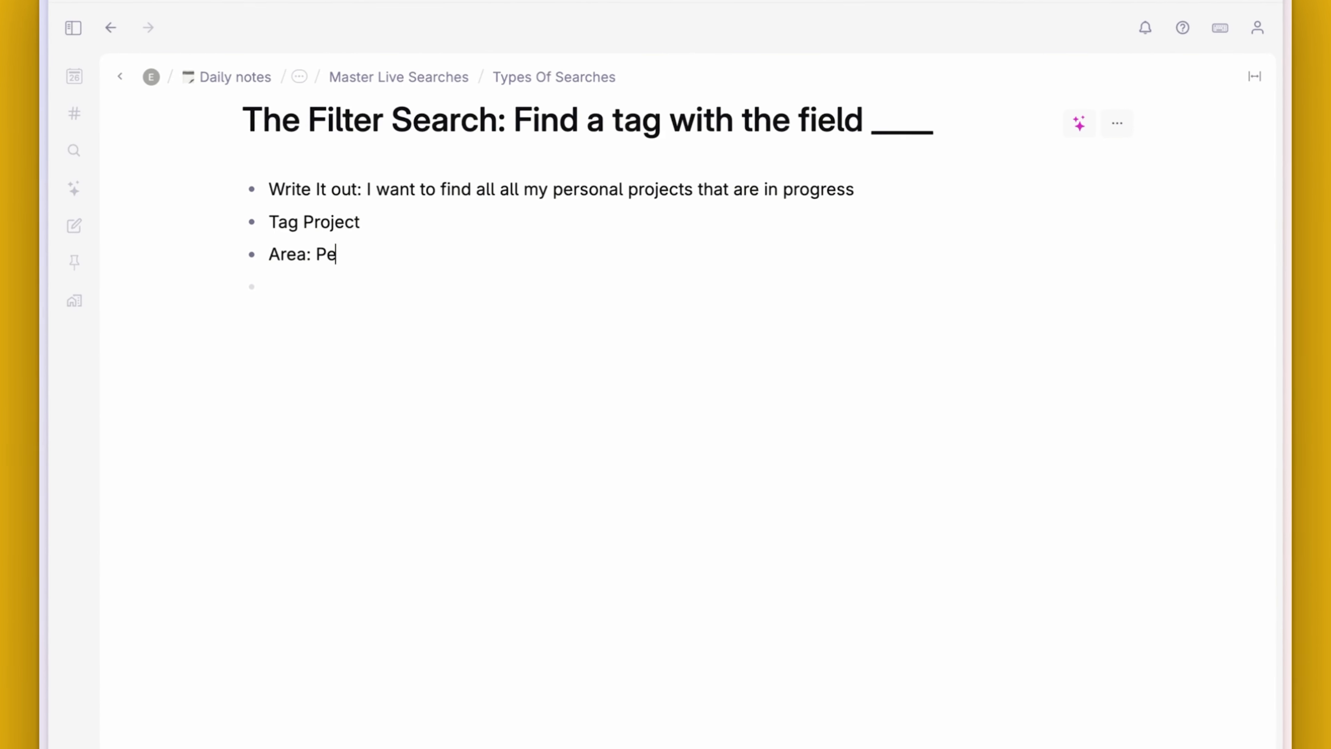
{"action": "key", "text": "Return"}
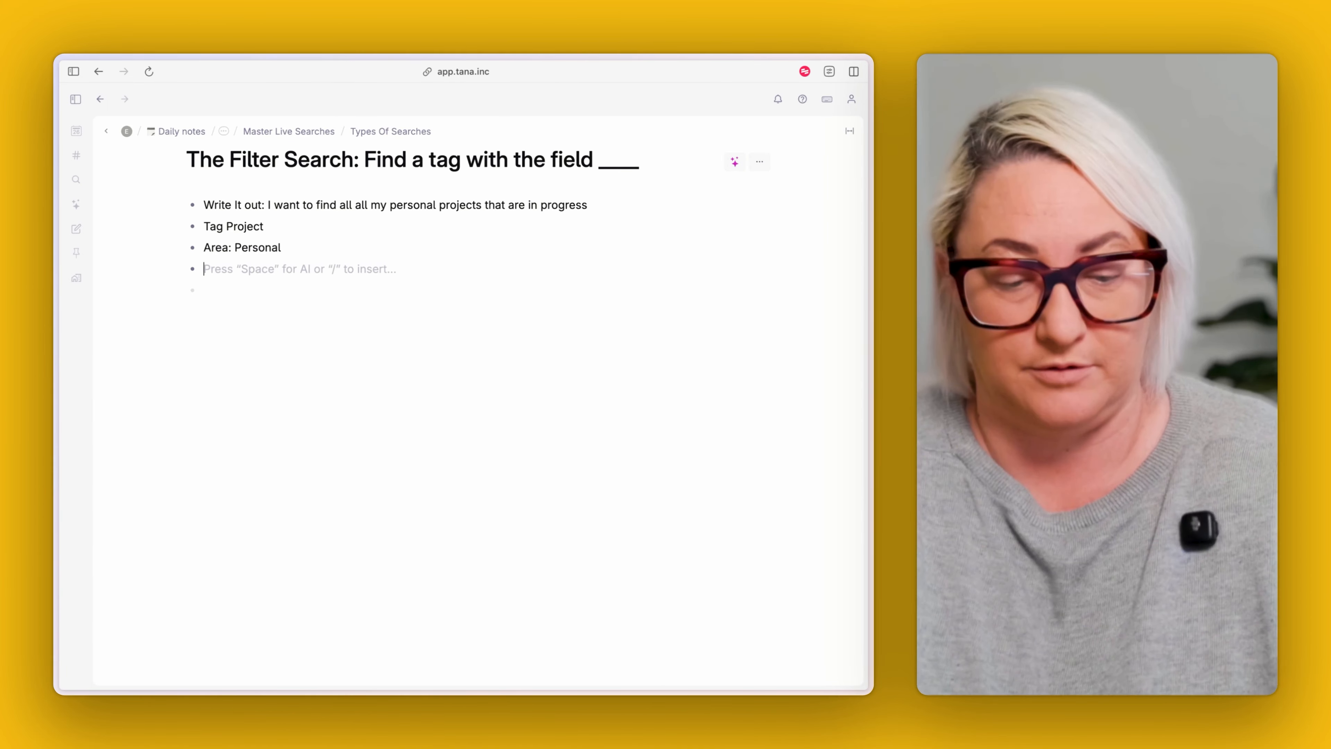
{"action": "type", "text": "Task Status"}
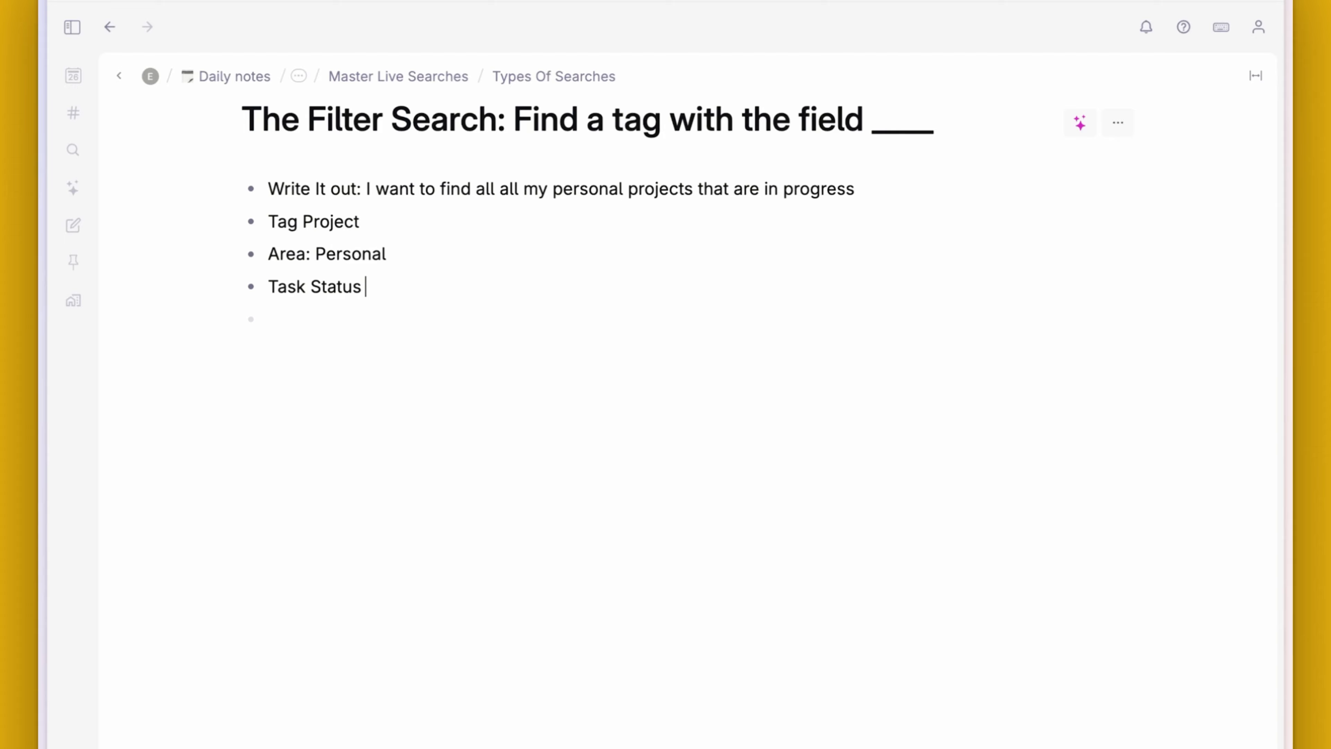
{"action": "type", "text": ": In Progr"}
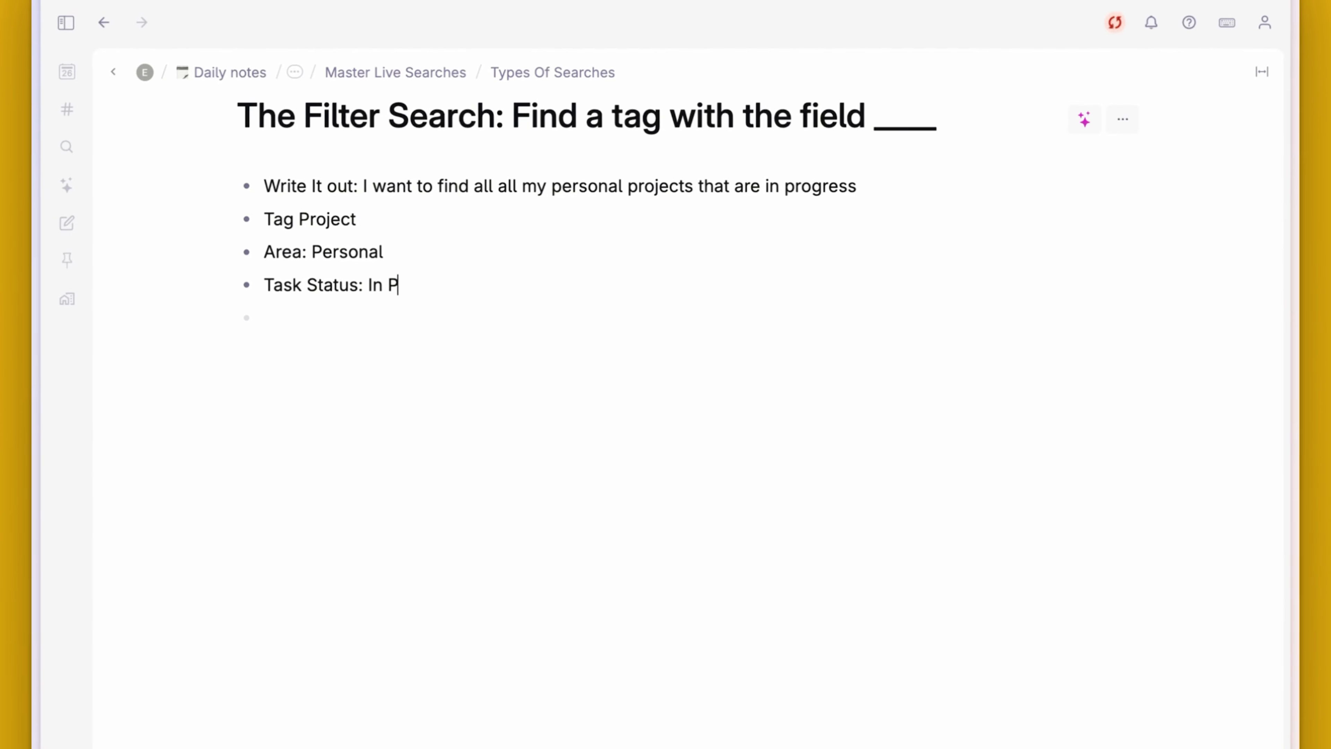
{"action": "type", "text": "ess"}
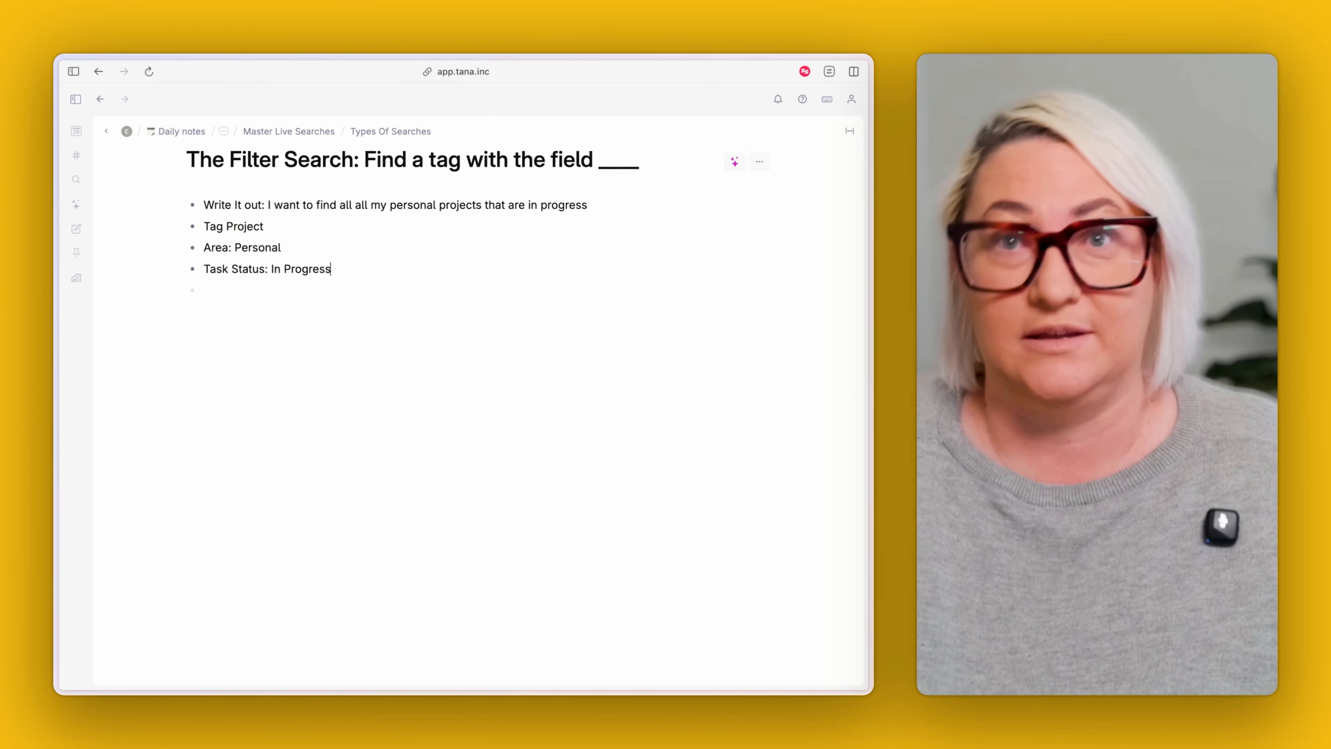
Step: Create a search node below the criteria and add the project tag from Tana Fast Track as its condition
{"action": "key", "text": "Return"}
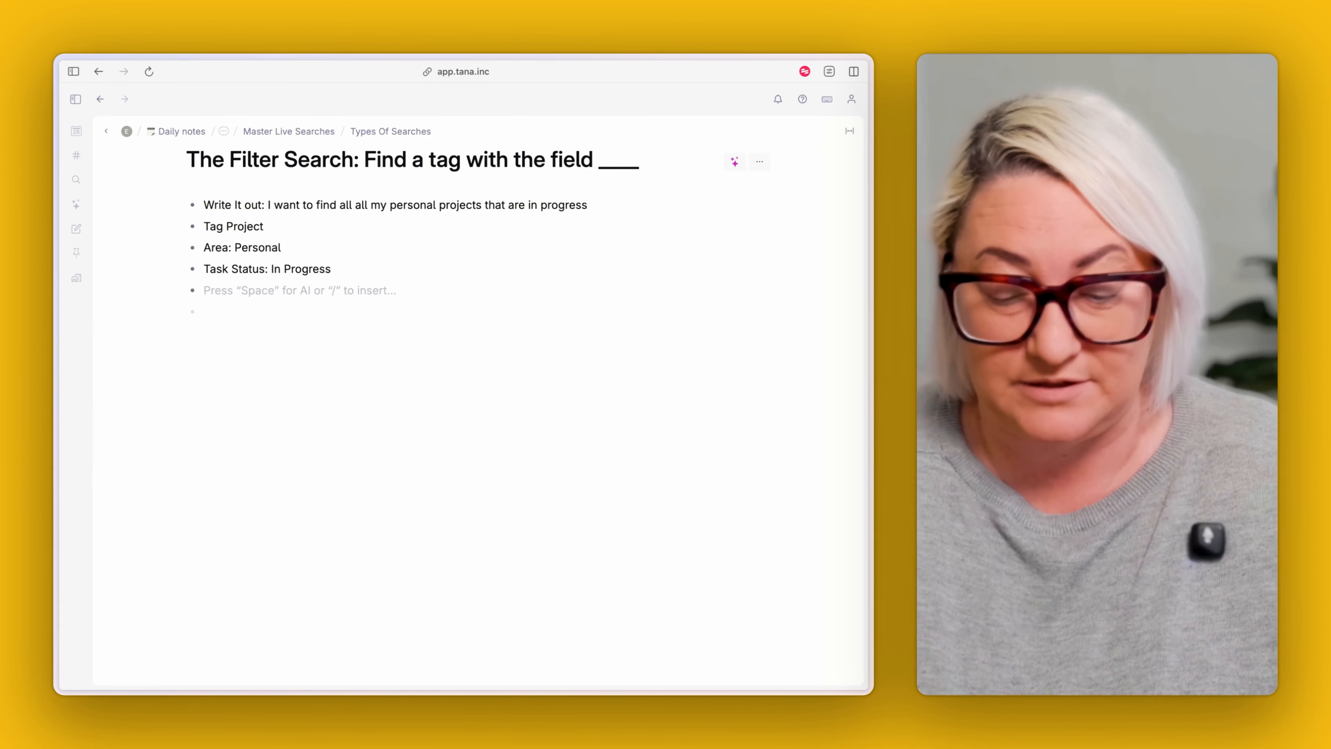
{"action": "type", "text": "?"}
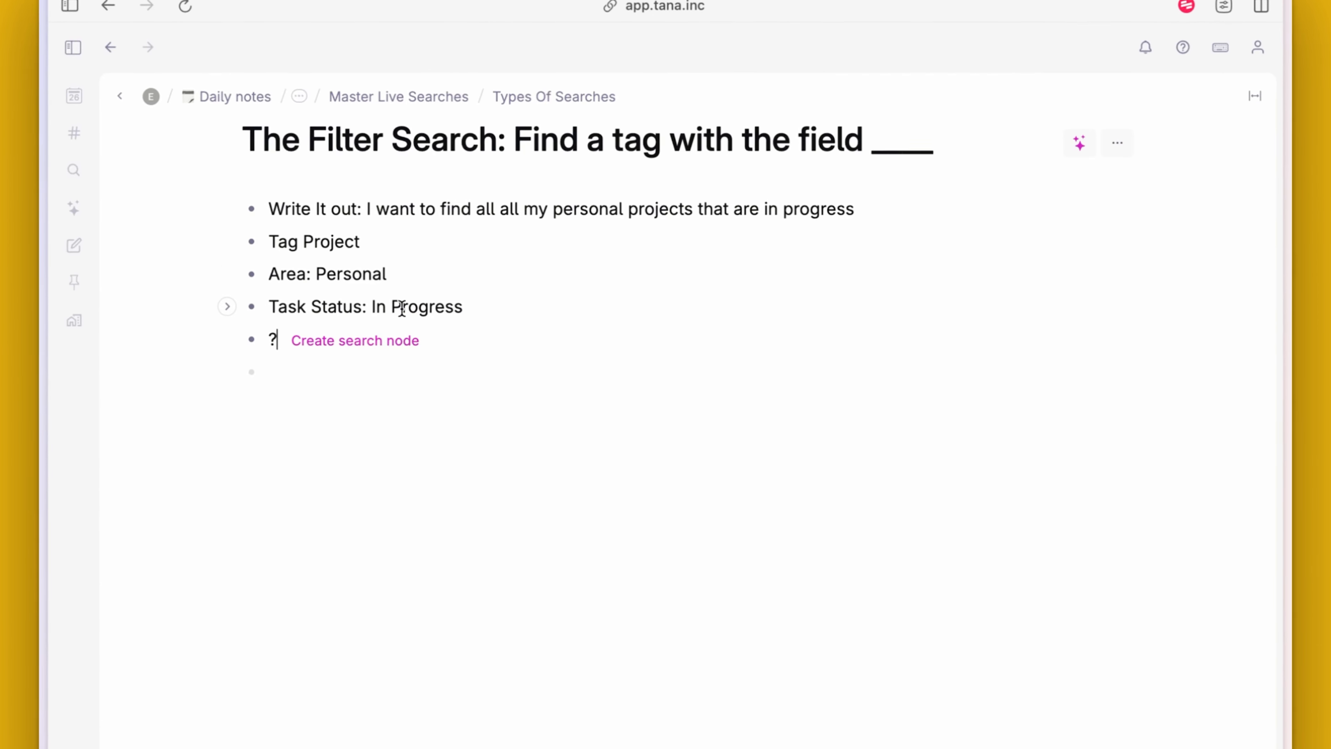
{"action": "key", "text": "Return"}
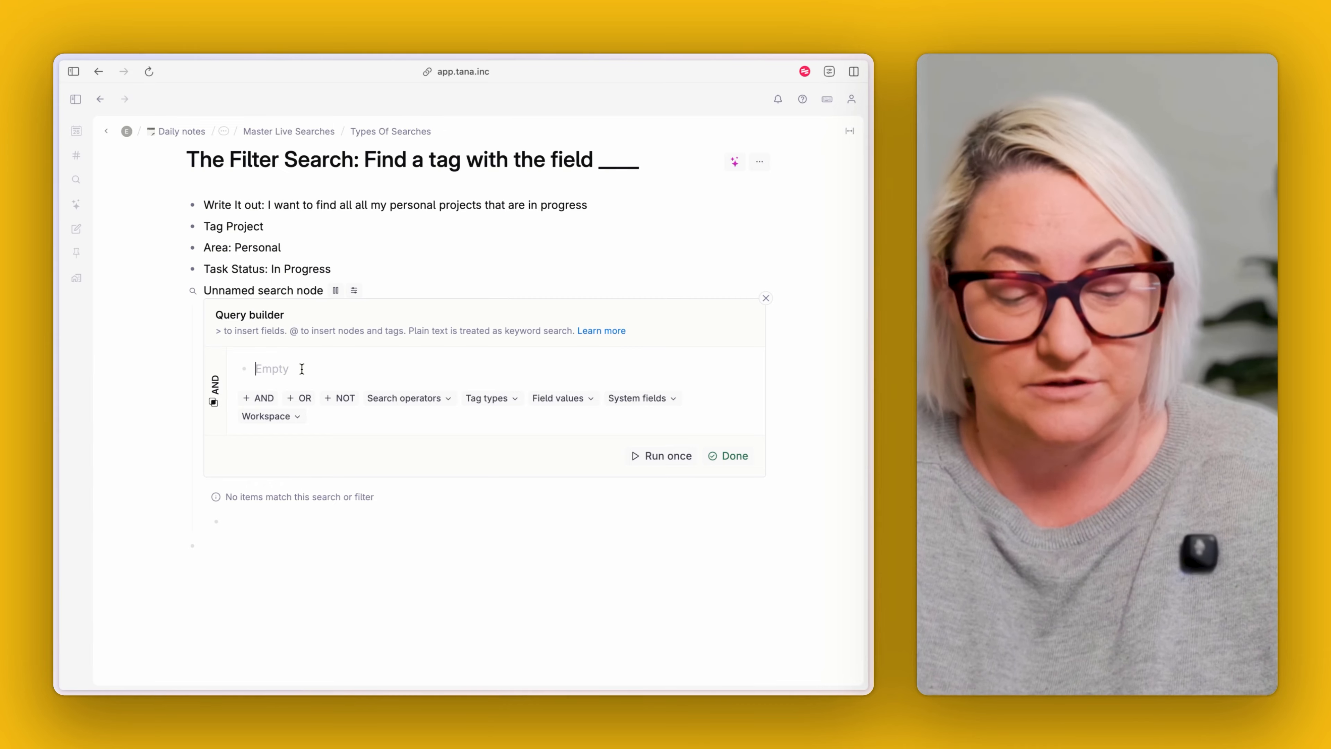
{"action": "type", "text": "#proj"}
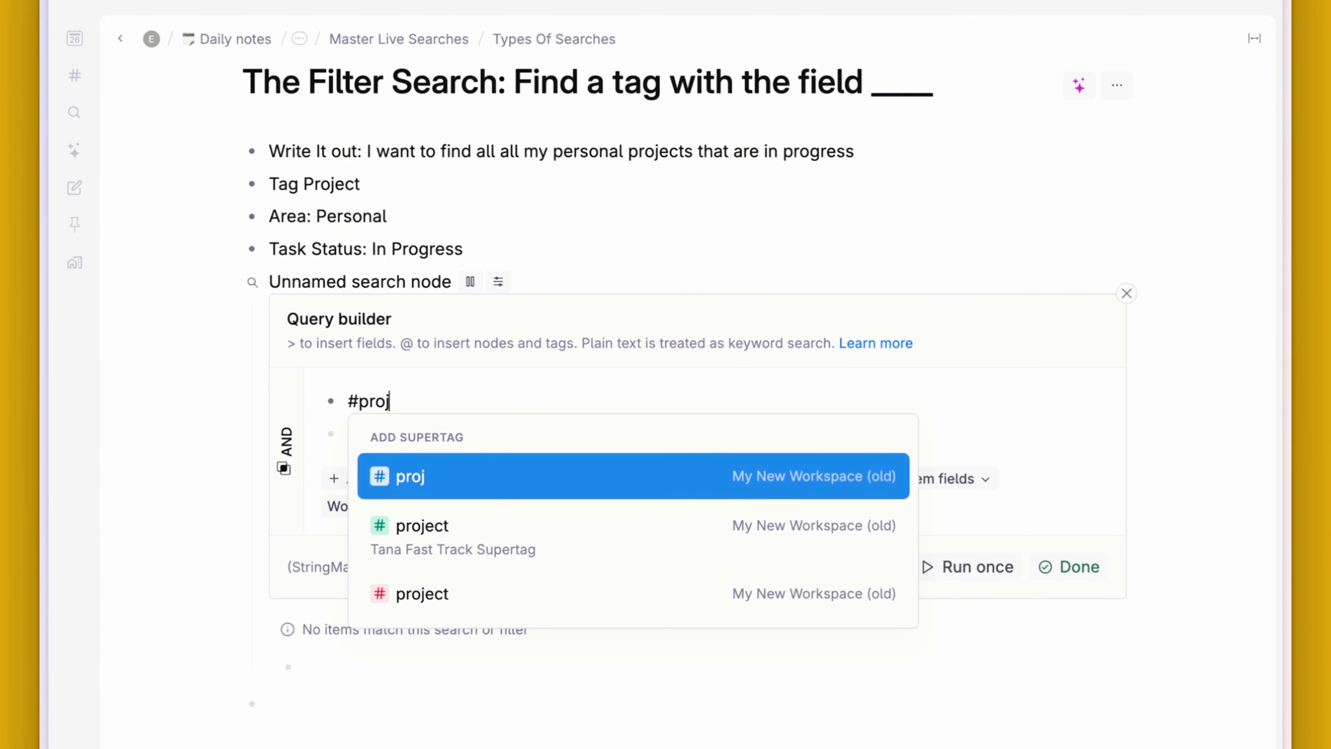
{"action": "key", "text": "Down"}
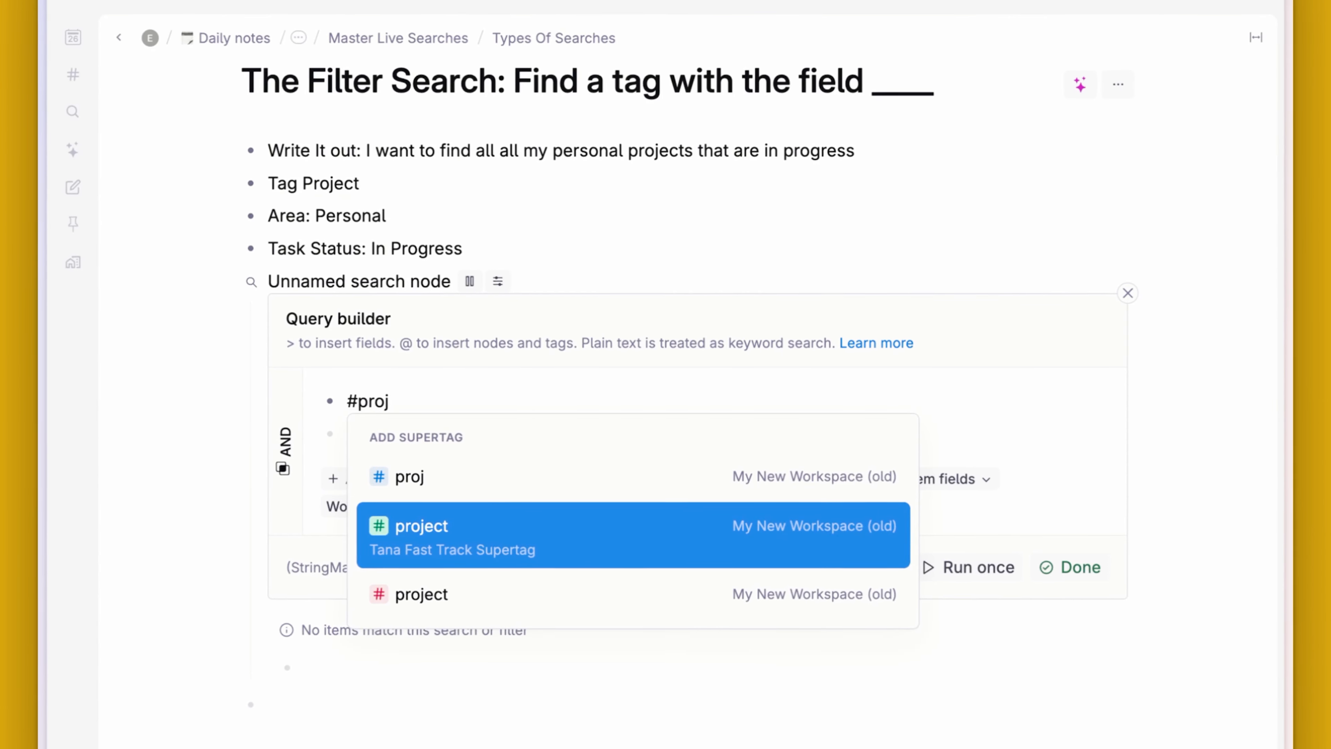
{"action": "key", "text": "Return"}
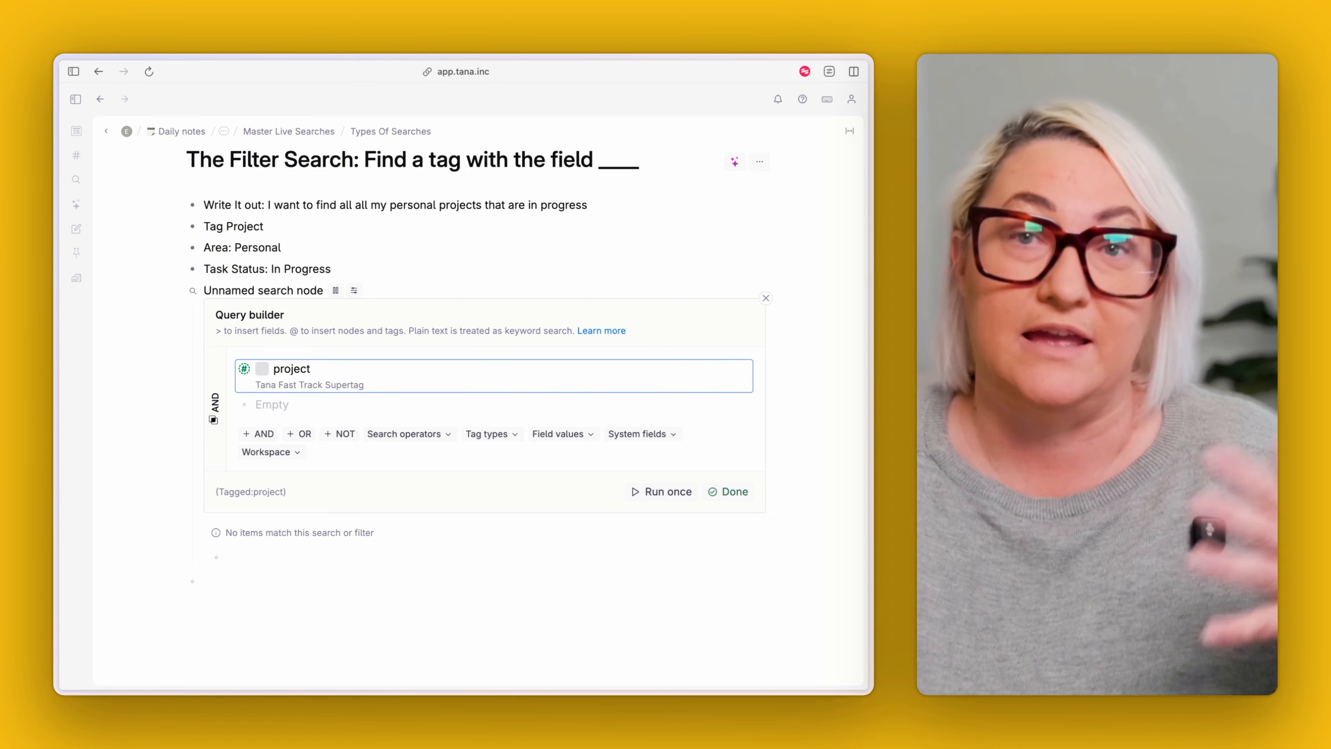
Step: Add the project tag's Area field to the query and set its value to Personal
{"action": "left_click", "coordinate": [233, 247]}
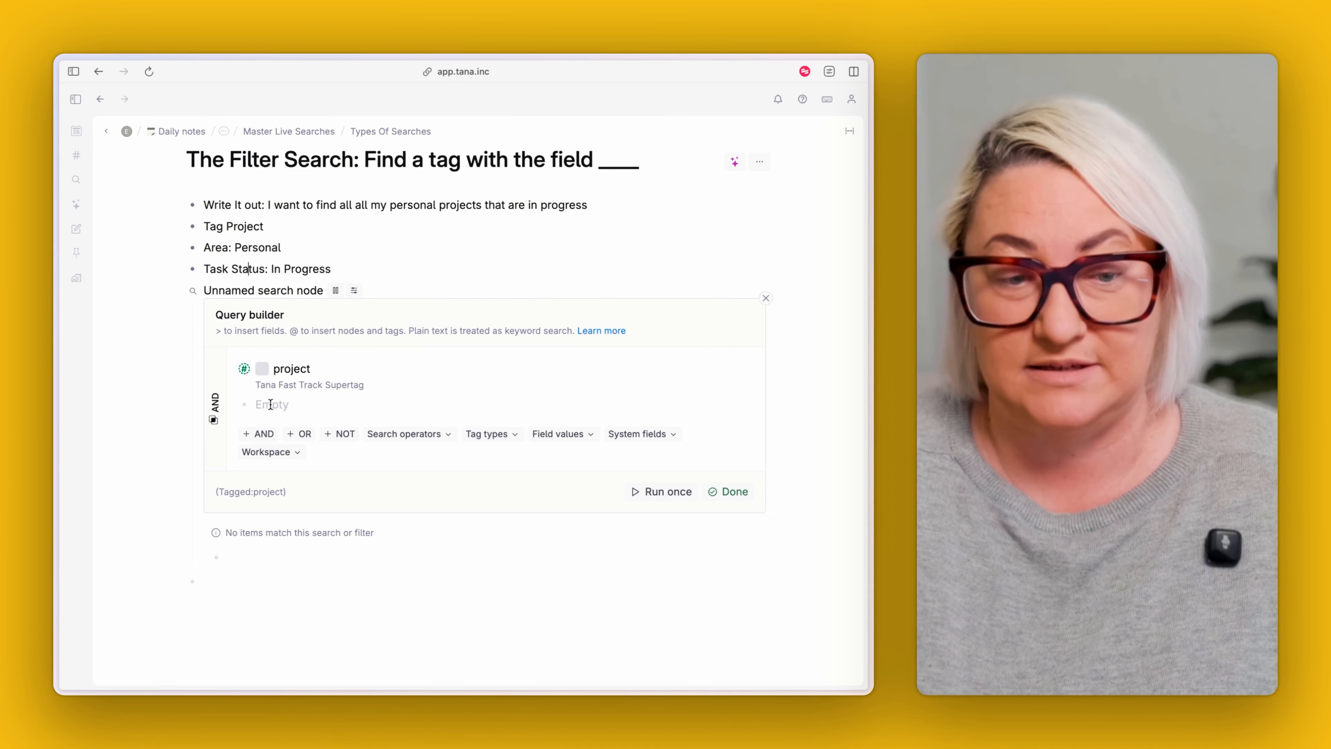
{"action": "left_click", "coordinate": [258, 401]}
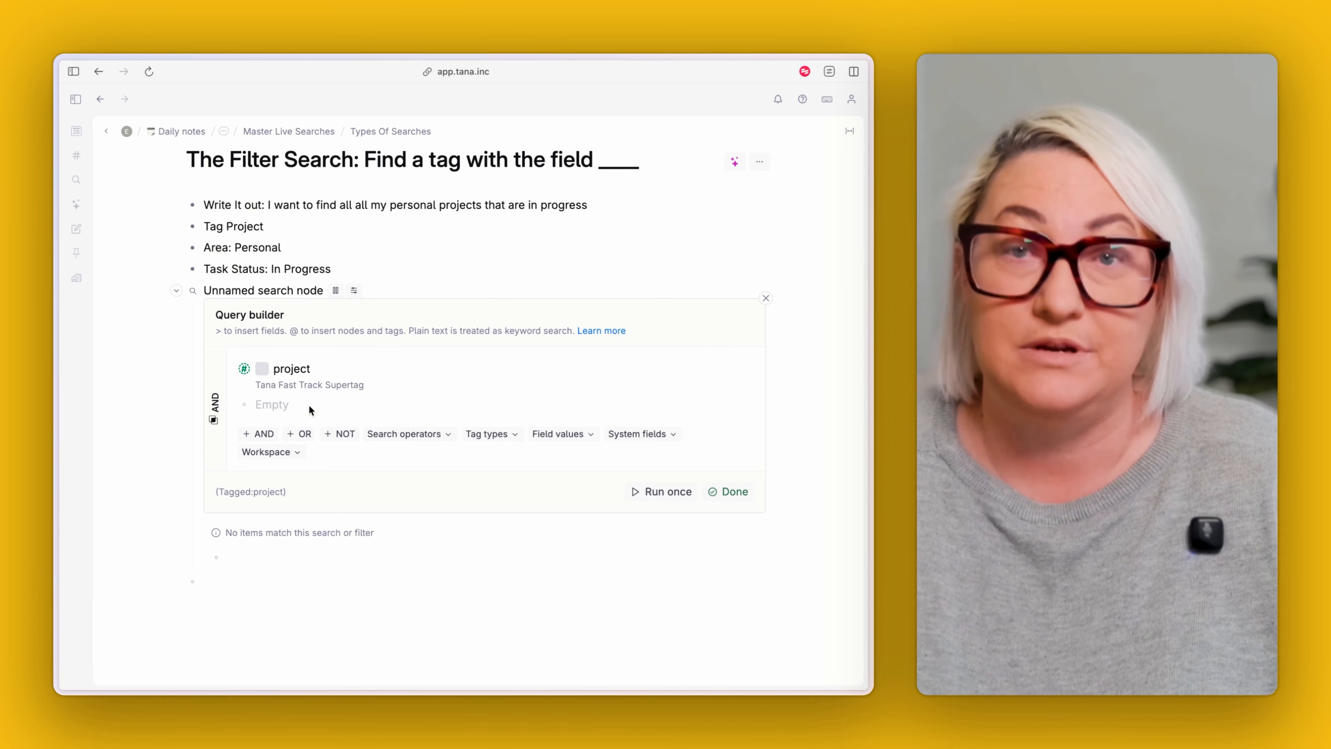
{"action": "type", "text": ">"}
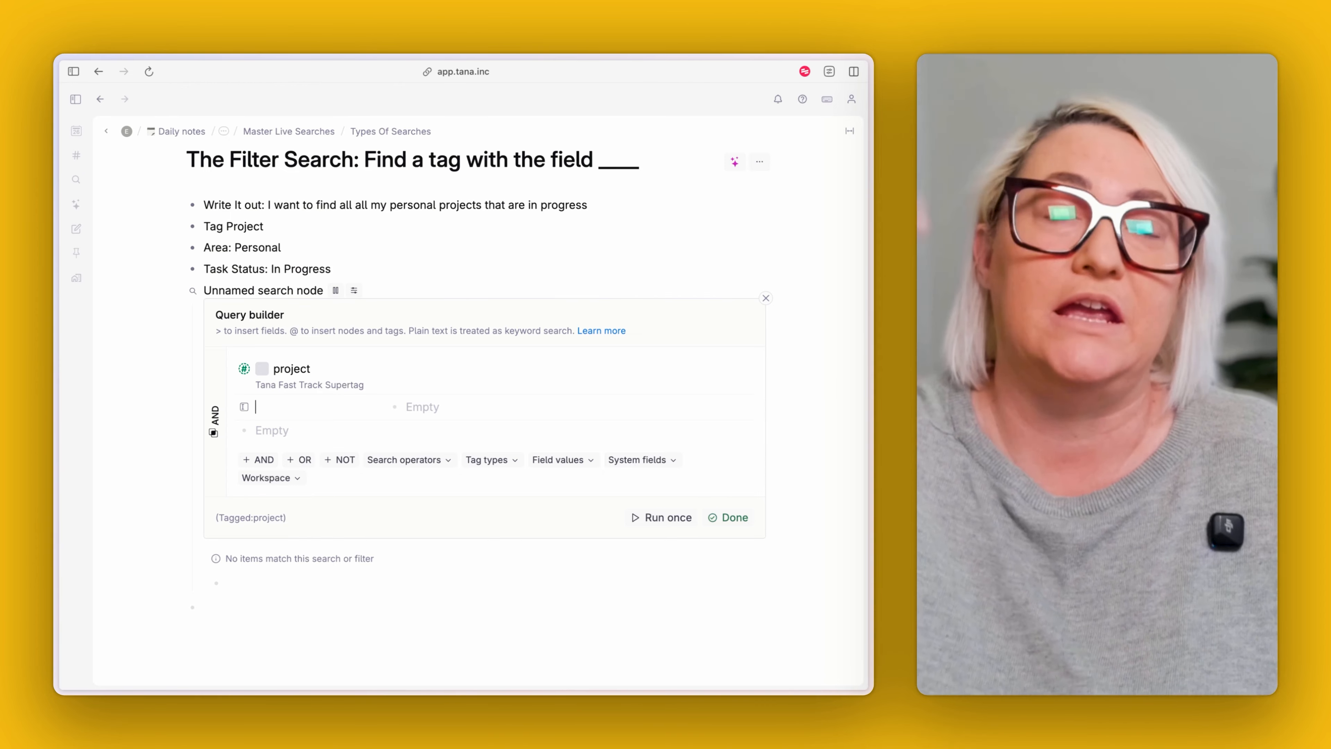
{"action": "type", "text": "area"}
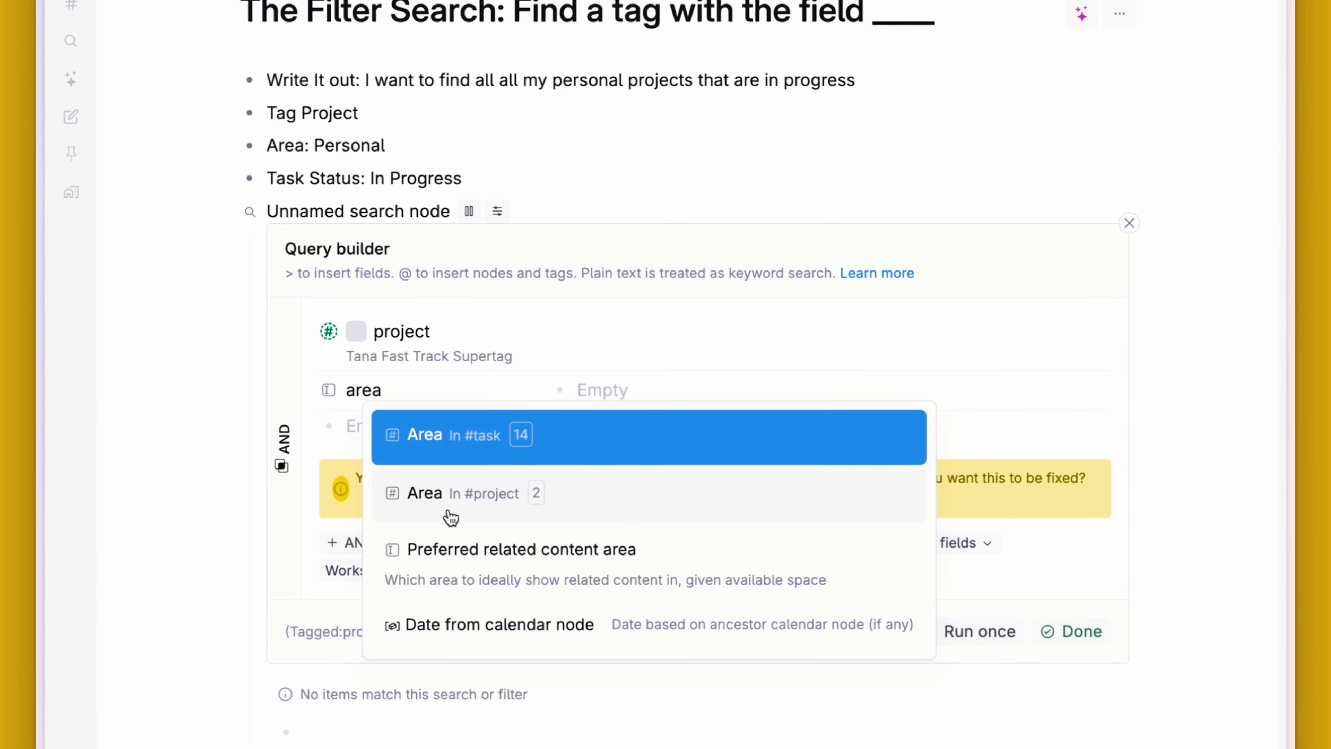
{"action": "left_click", "coordinate": [612, 513]}
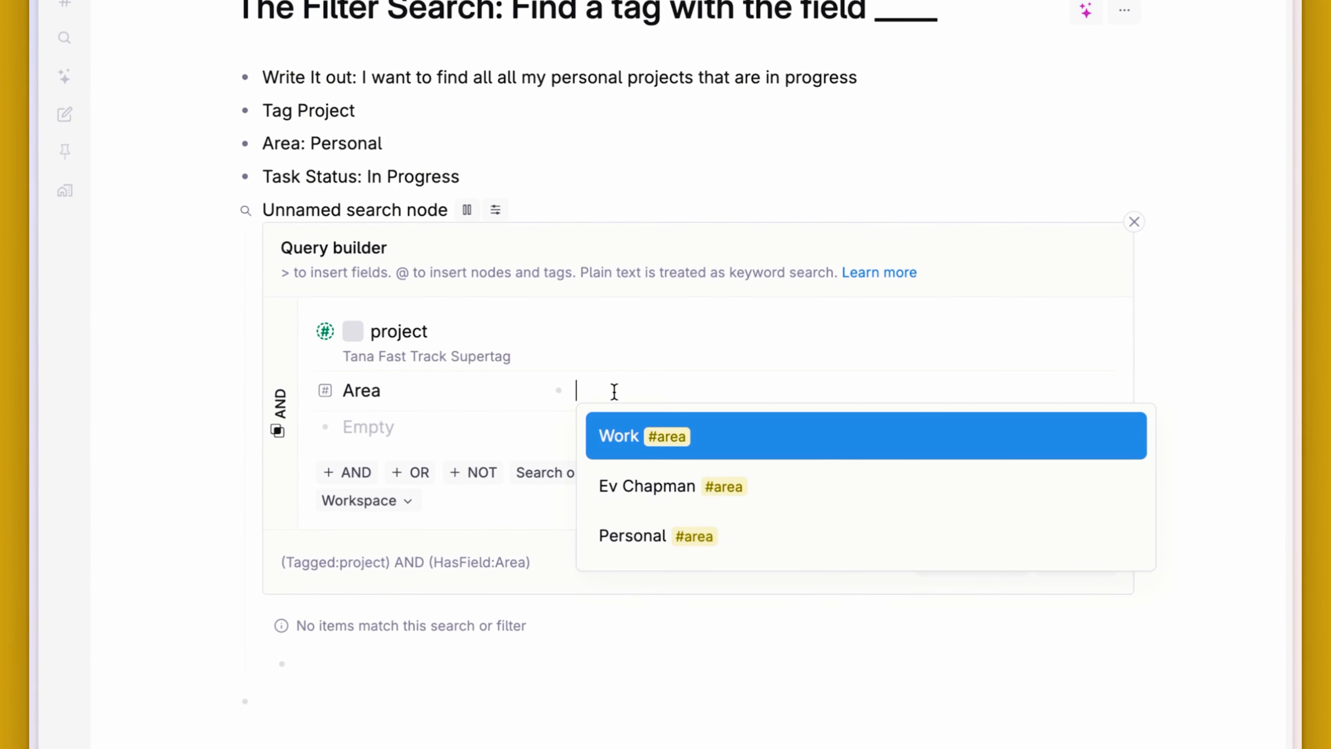
{"action": "left_click", "coordinate": [613, 542]}
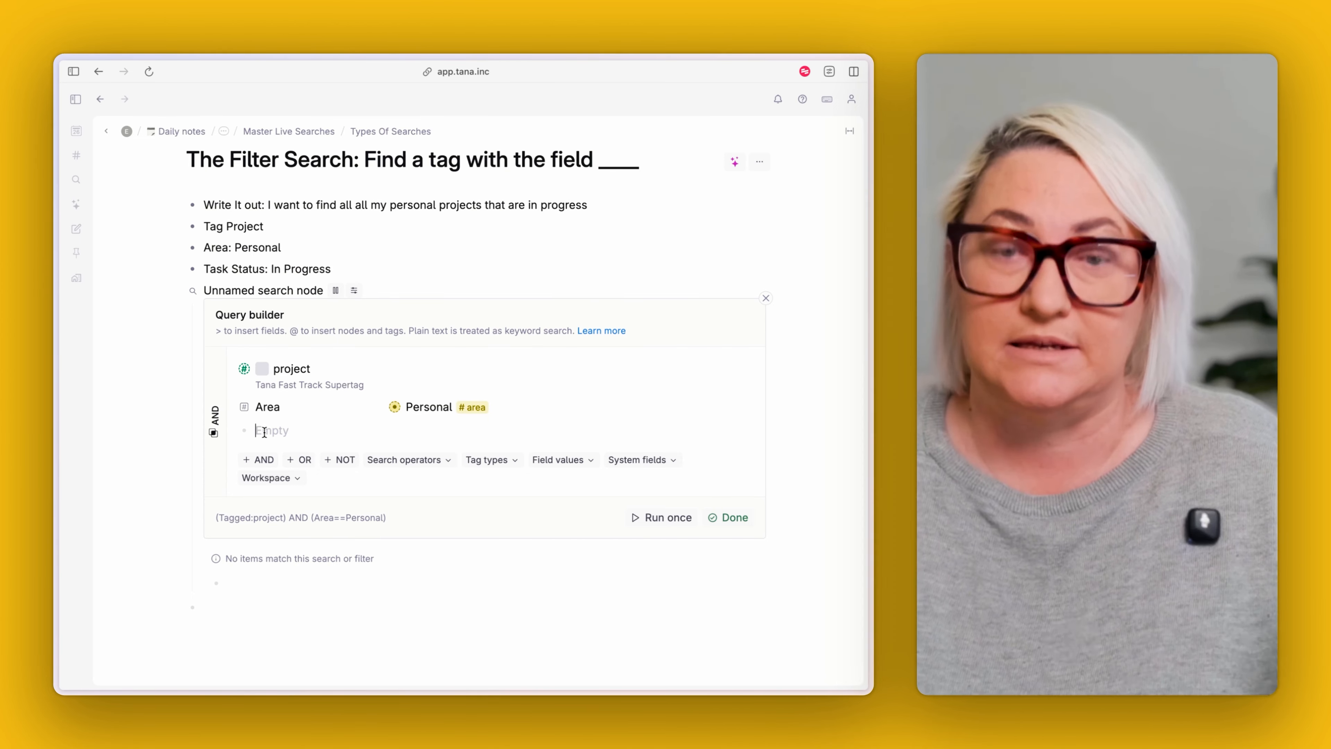
Step: Insert another blank field condition below the Area condition in the query
{"action": "left_click", "coordinate": [264, 431]}
{"action": "type", "text": ">"}
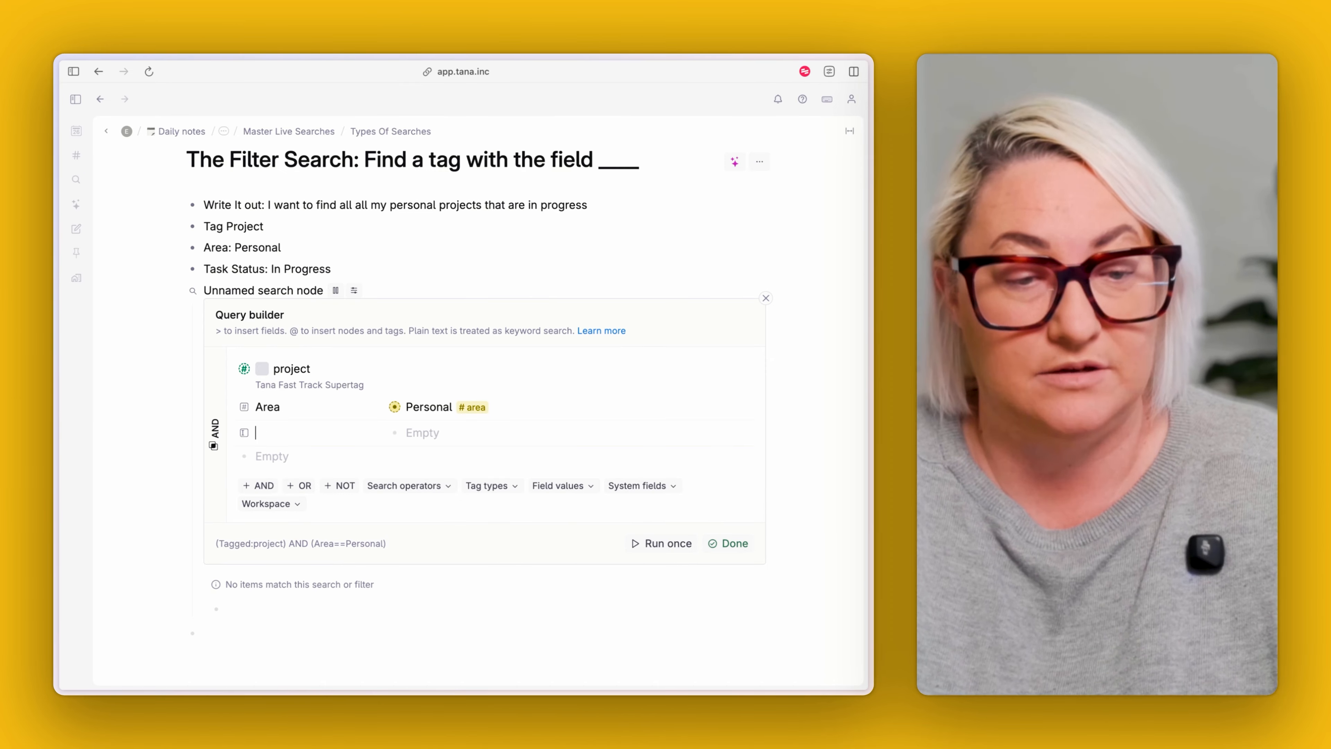
{"action": "type", "text": "task"}
{"action": "key", "text": "BackSpace"}
{"action": "key", "text": "BackSpace"}
{"action": "key", "text": "BackSpace"}
{"action": "key", "text": "BackSpace"}
{"action": "key", "text": "BackSpace"}
Step: Choose Project Status for the blank field condition and set its value to In Progress
{"action": "type", "text": "proje"}
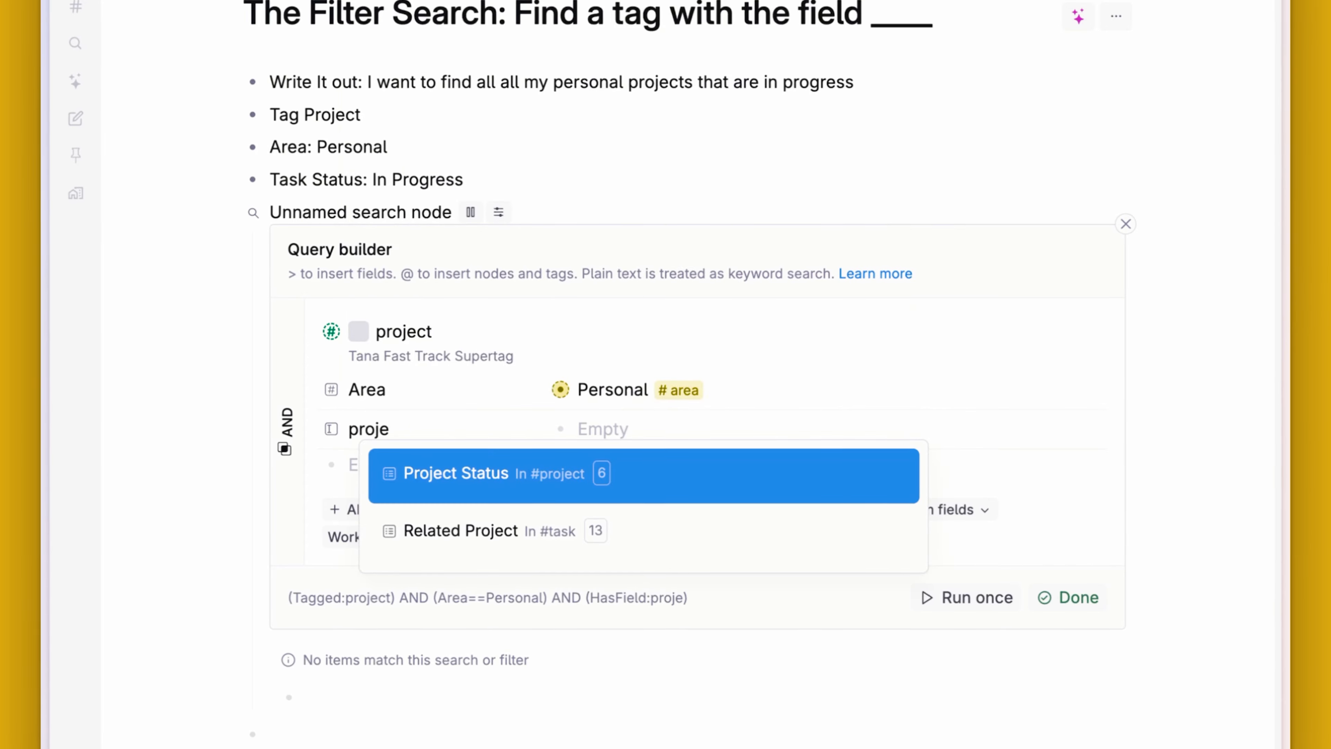
{"action": "key", "text": "Return"}
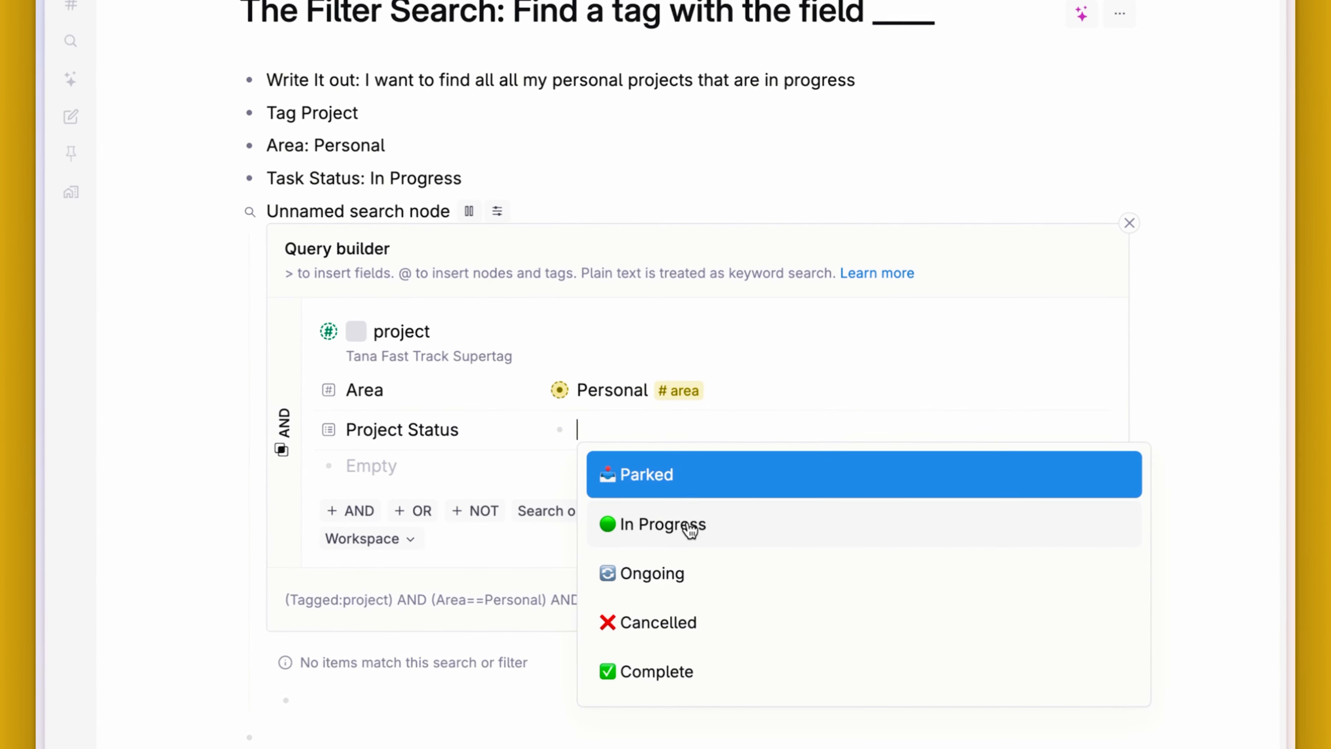
{"action": "left_click", "coordinate": [689, 527]}
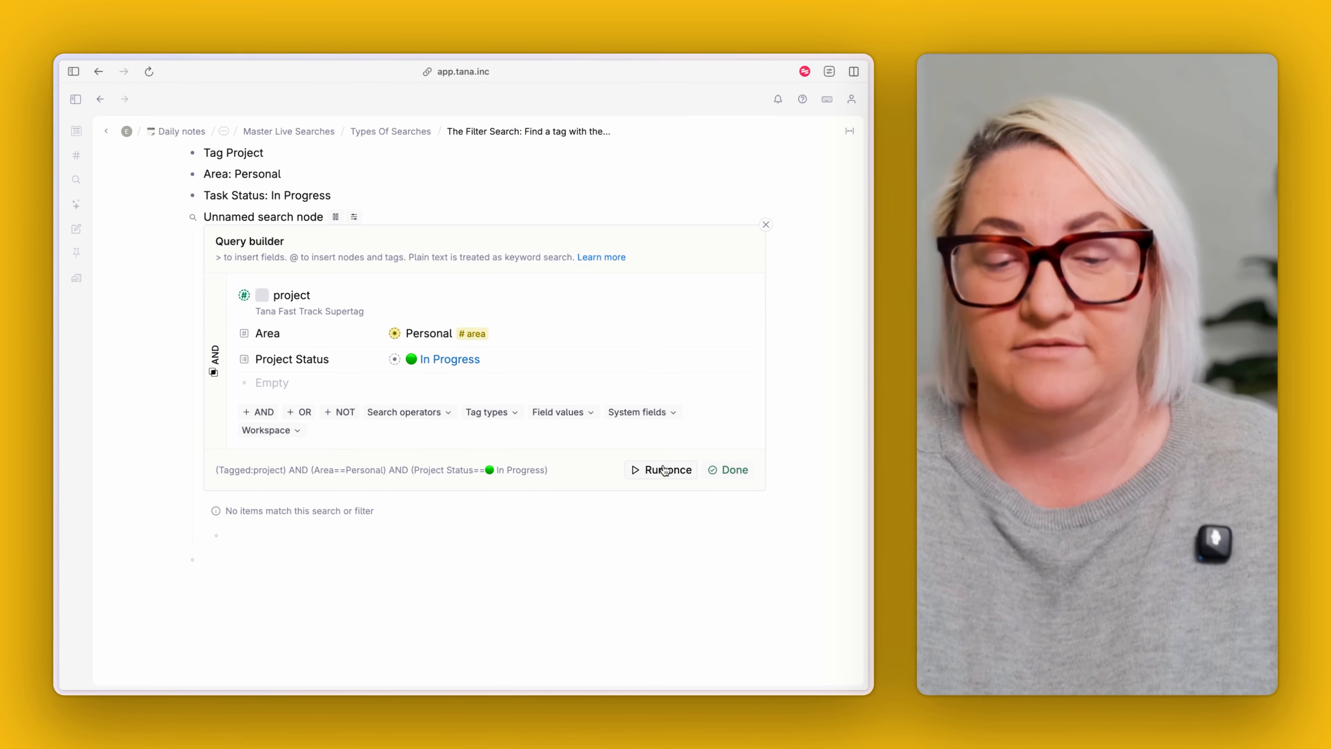
Step: Add a node named "Personal Project" below the search node and tag it with project
{"action": "left_click", "coordinate": [252, 567]}
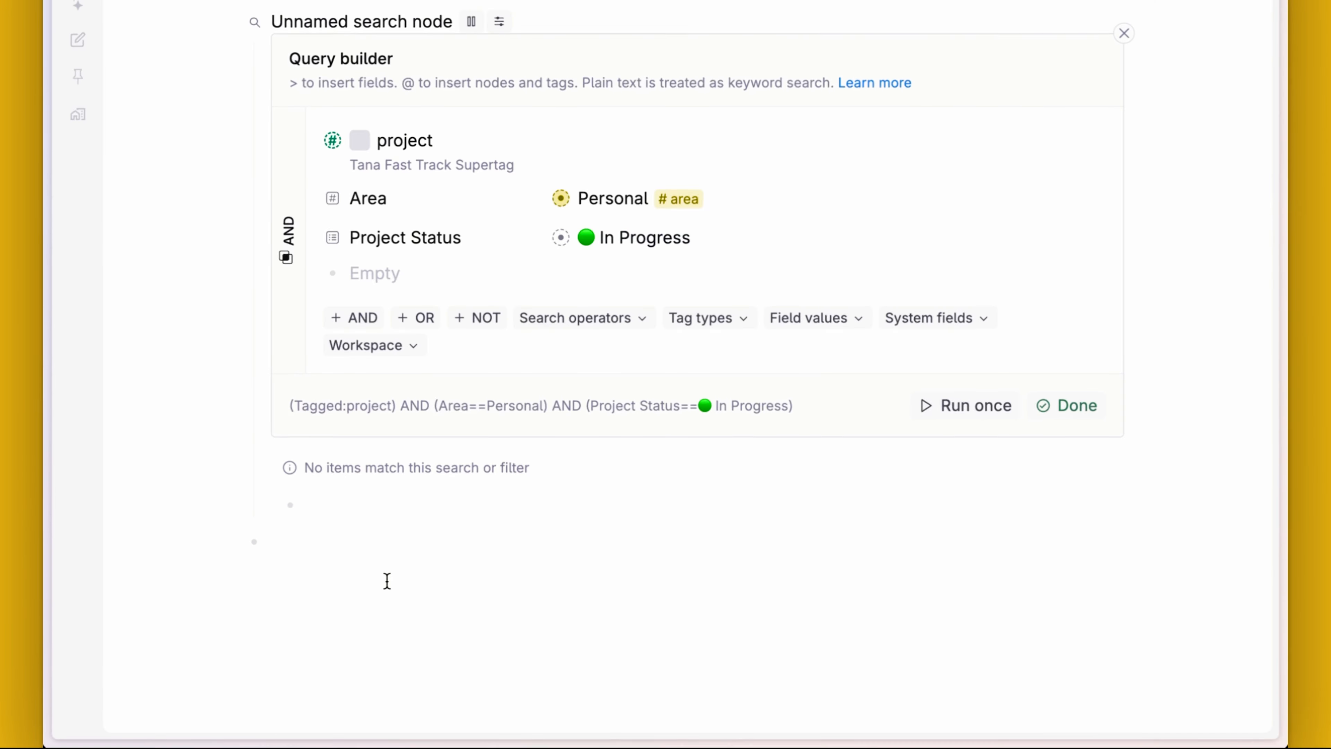
{"action": "type", "text": "Personal Project #"}
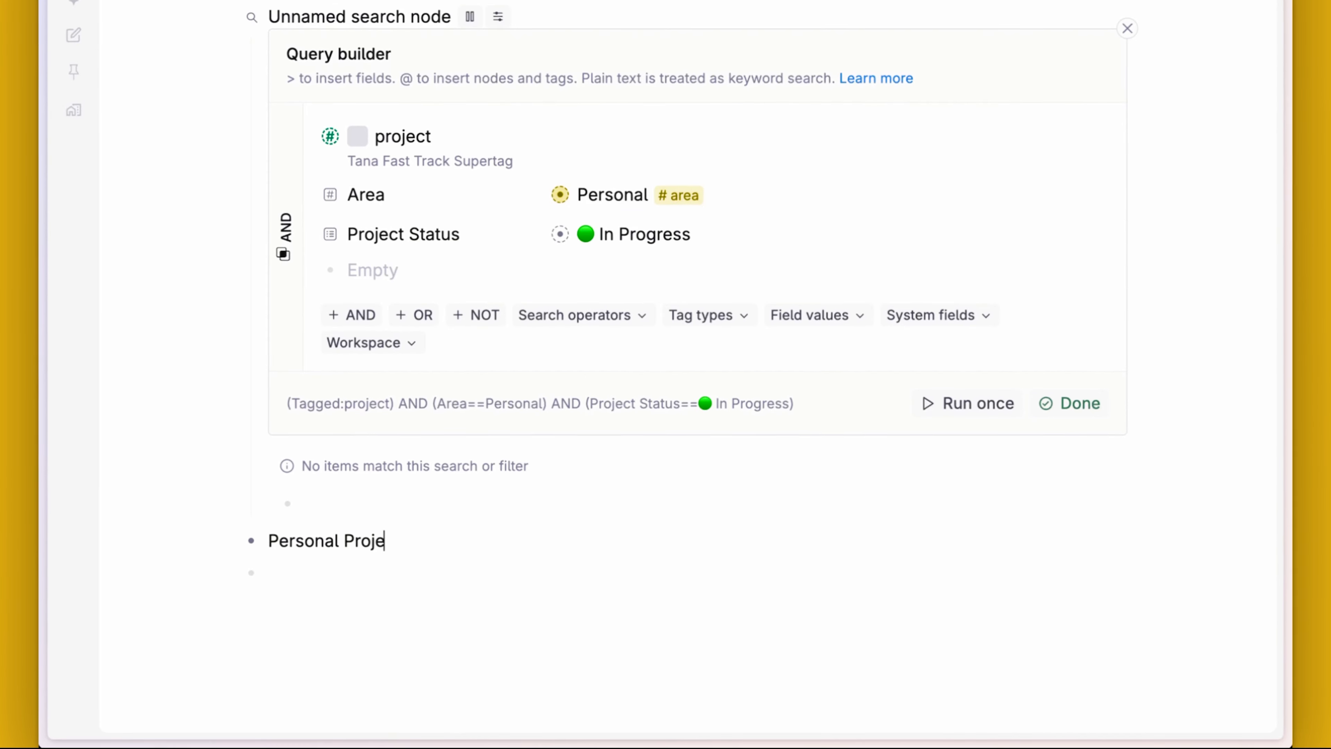
{"action": "type", "text": "pro"}
{"action": "key", "text": "Return"}
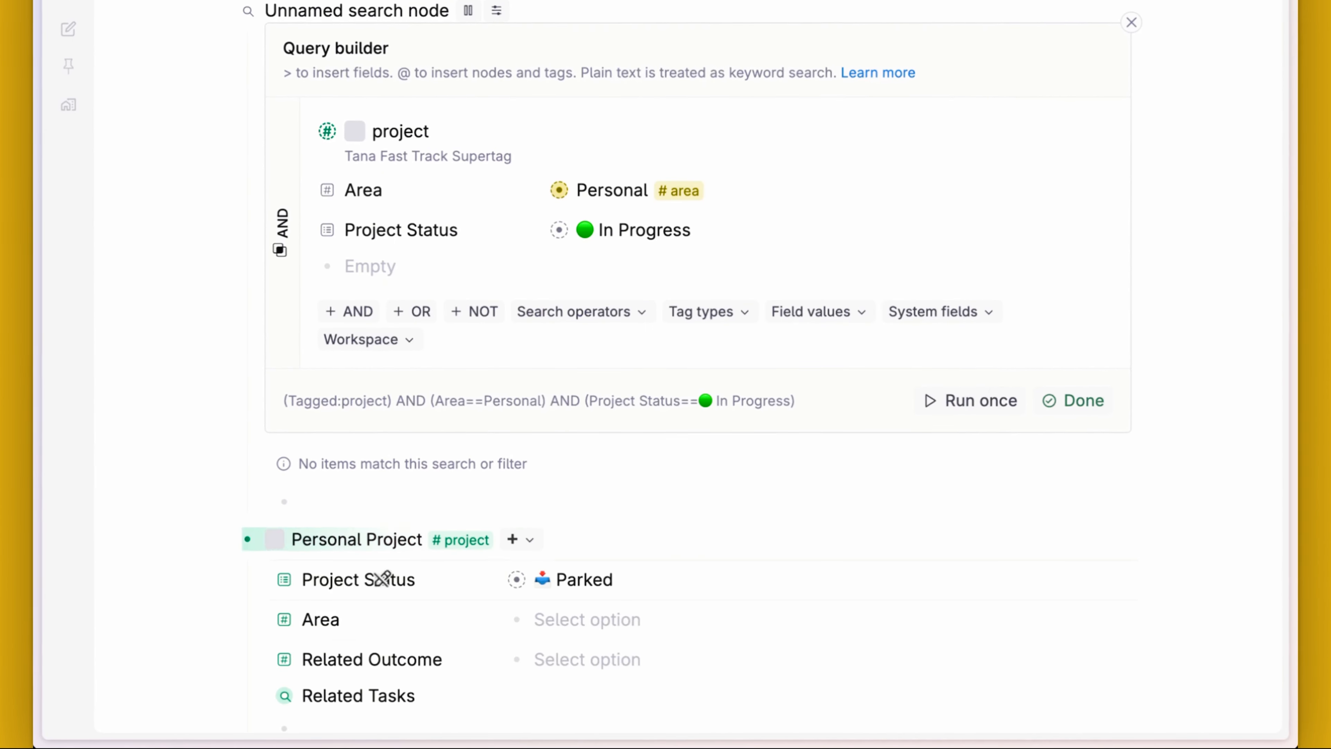
Step: Set the Personal Project node's Area to Personal and its Project Status to In Progress
{"action": "left_click", "coordinate": [524, 619]}
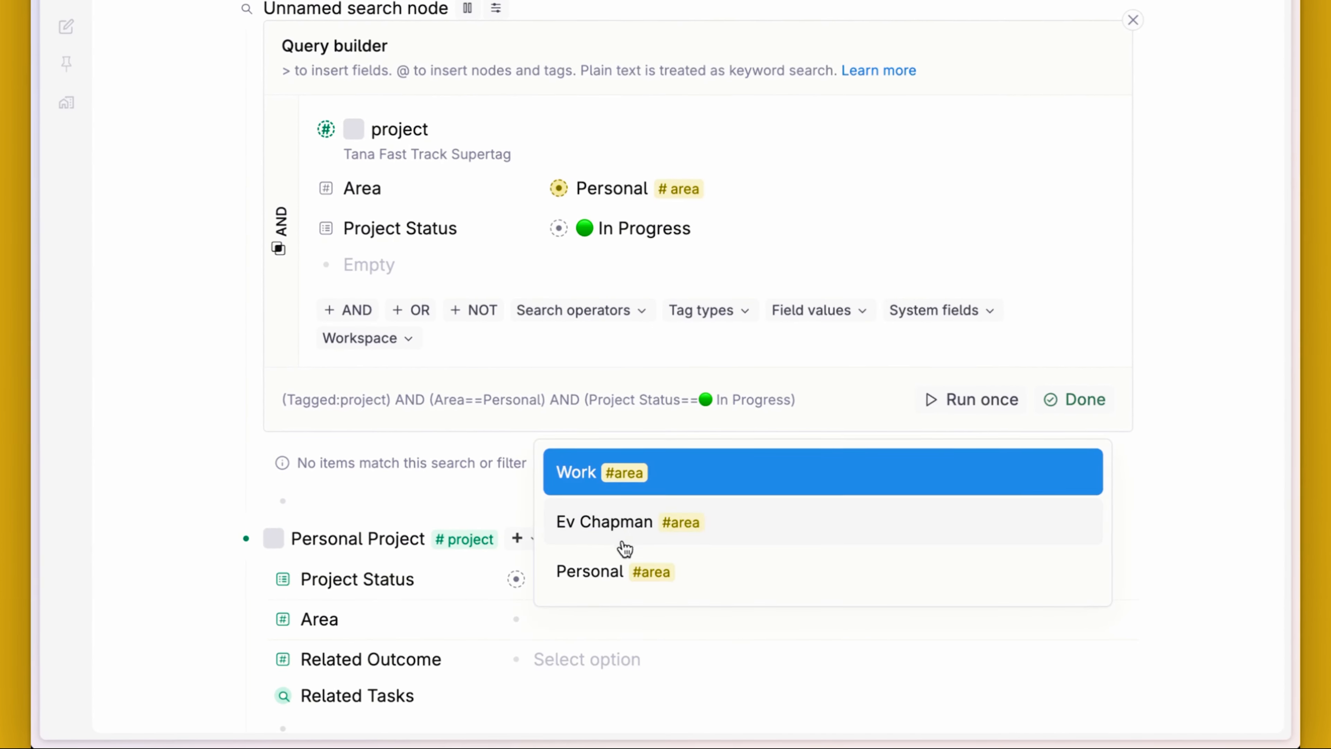
{"action": "left_click", "coordinate": [602, 569]}
{"action": "scroll", "coordinate": [544, 582], "scroll_direction": "down", "scroll_amount": 2}
{"action": "left_click", "coordinate": [597, 493]}
{"action": "left_click", "coordinate": [593, 544]}
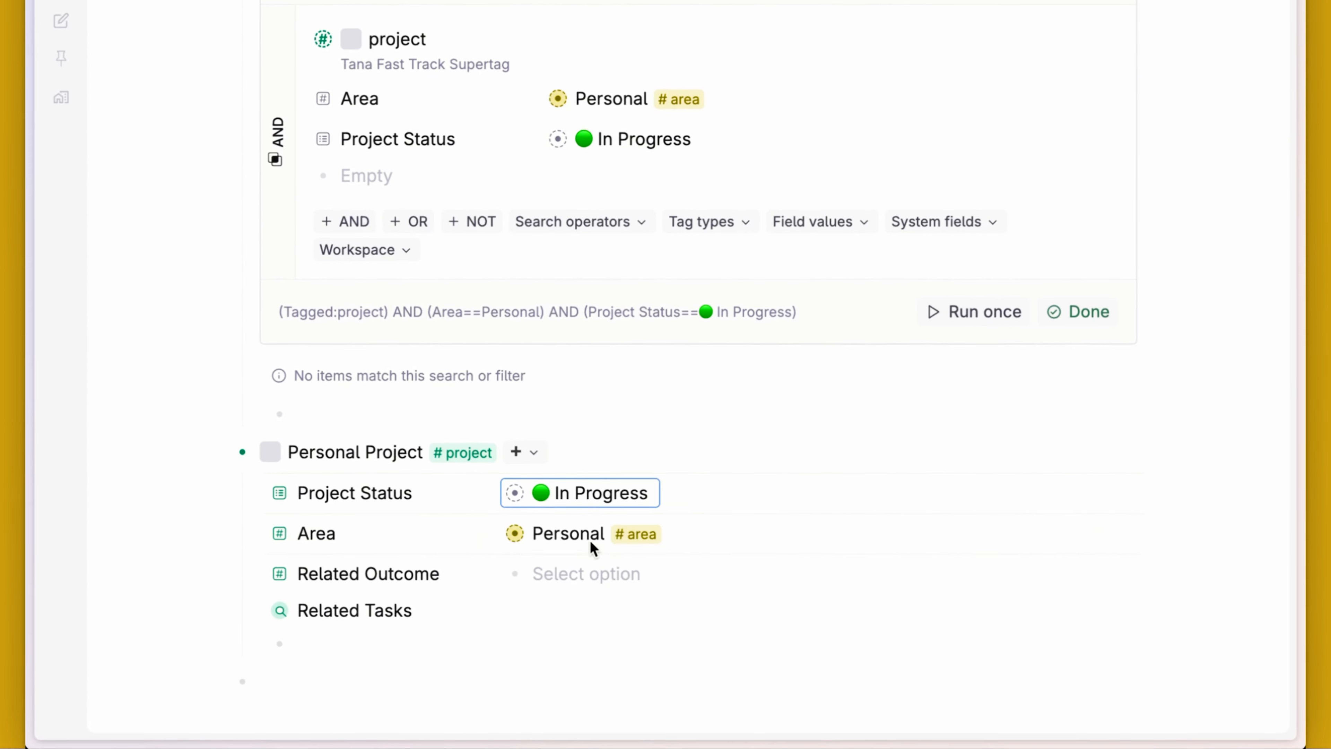
Step: Run the personal in-progress project query once to test it against the new project node
{"action": "left_click", "coordinate": [983, 311]}
{"action": "left_click", "coordinate": [217, 405]}
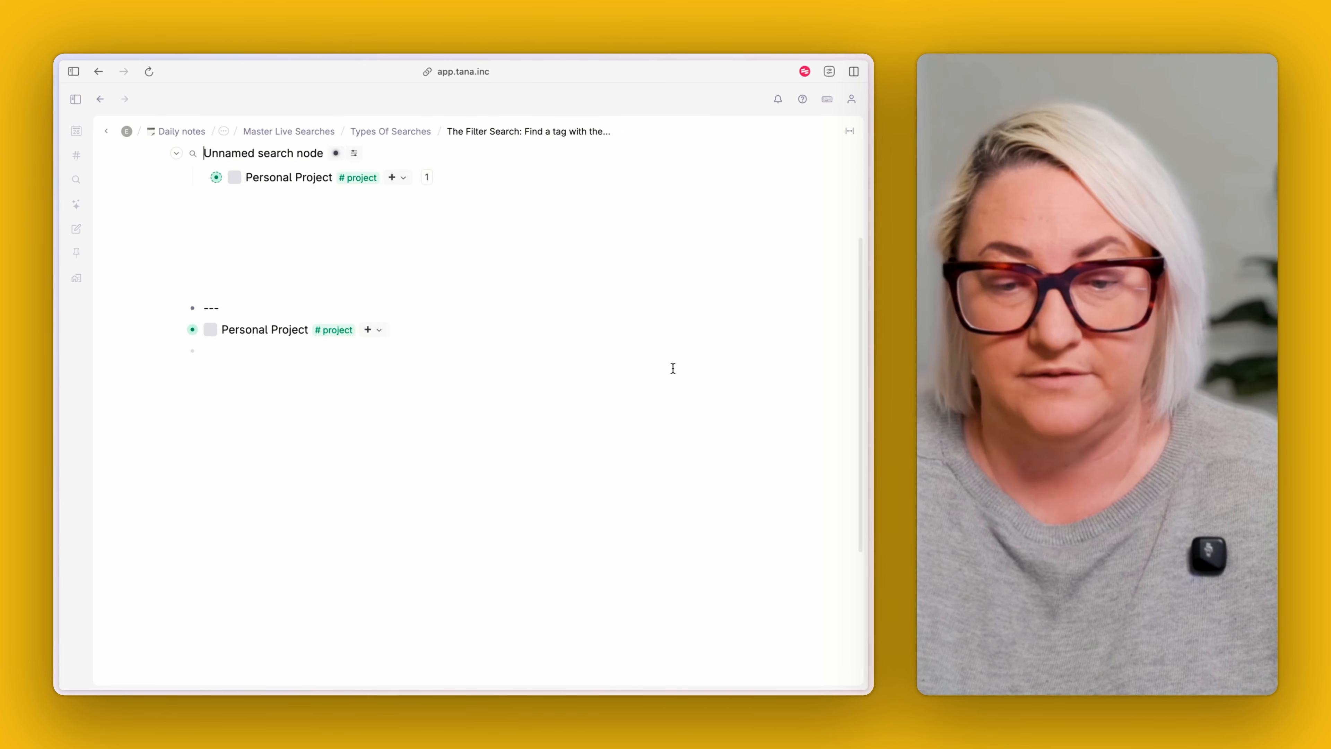
{"action": "scroll", "coordinate": [672, 369], "scroll_direction": "up", "scroll_amount": 2}
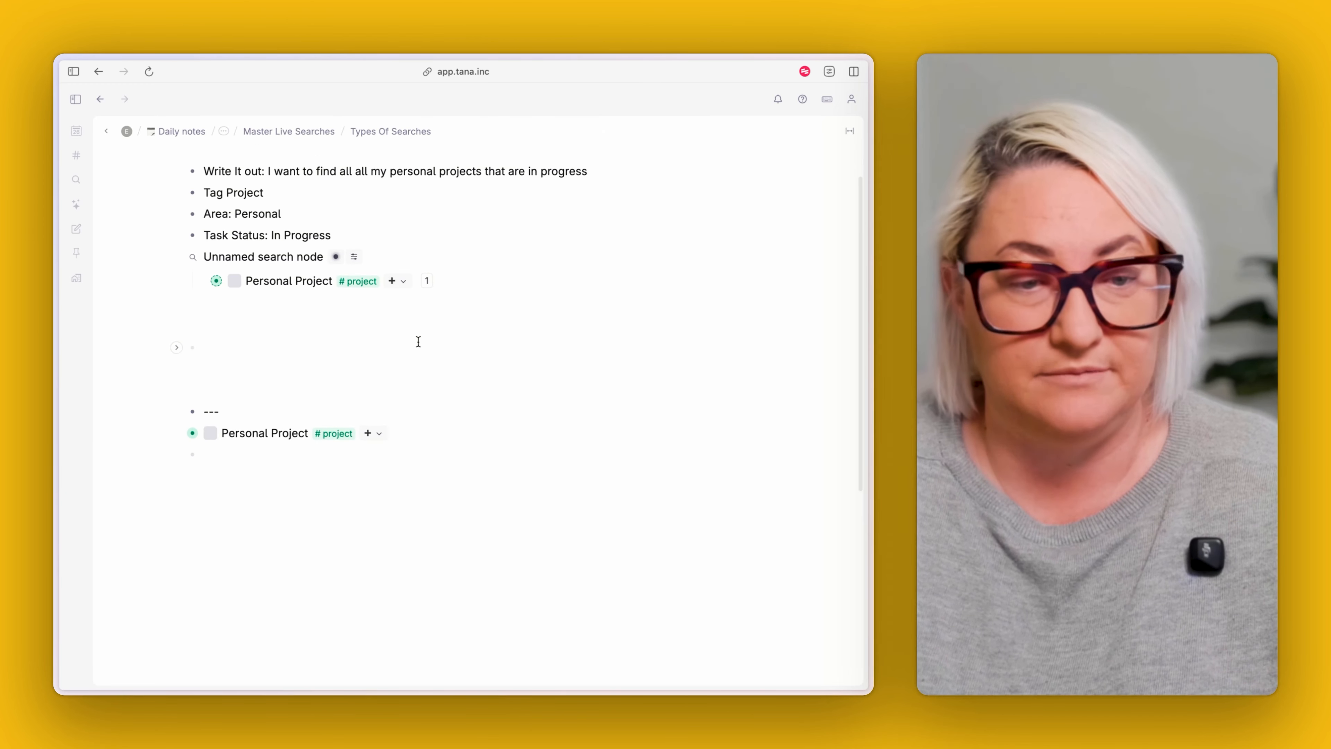
Step: Rename the unnamed search node as "Personal In Progress Projects"
{"action": "triple_click", "coordinate": [285, 259]}
{"action": "type", "text": "Persoa"}
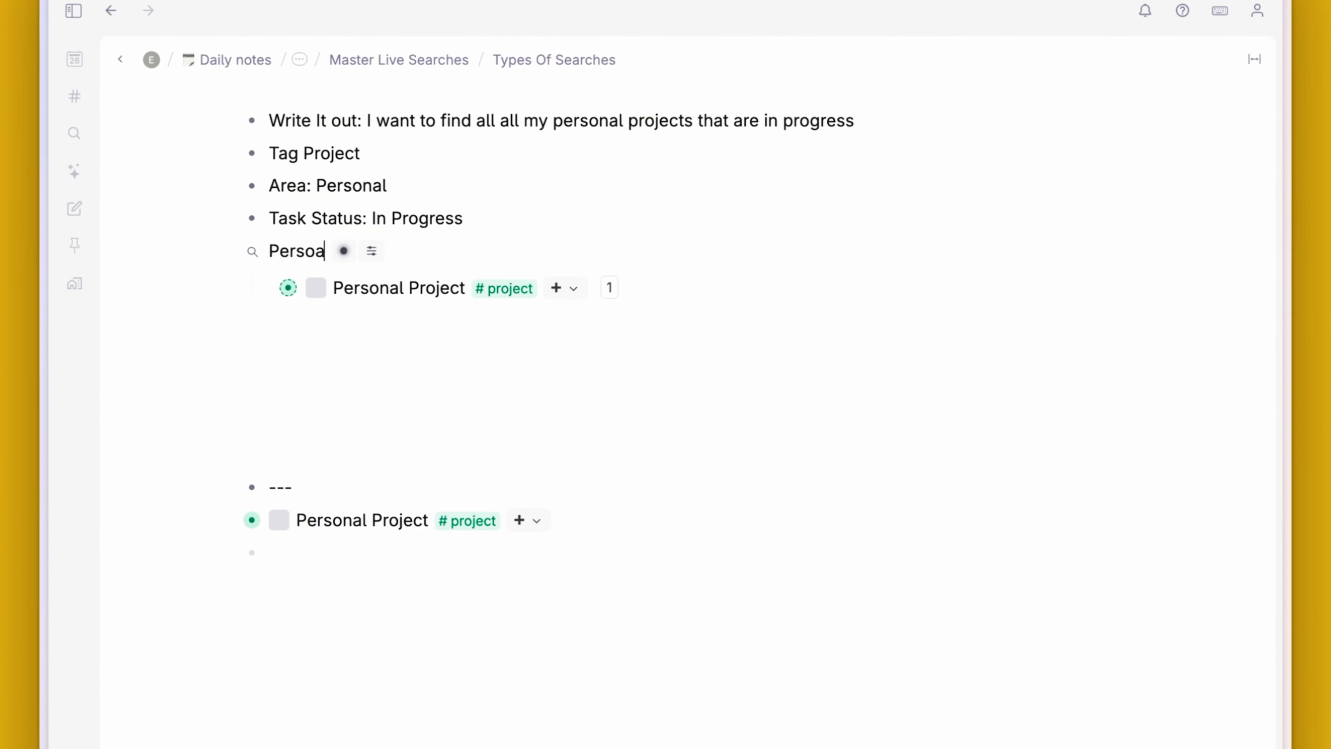
{"action": "key", "text": "BackSpace"}
{"action": "type", "text": "nal In Progr"}
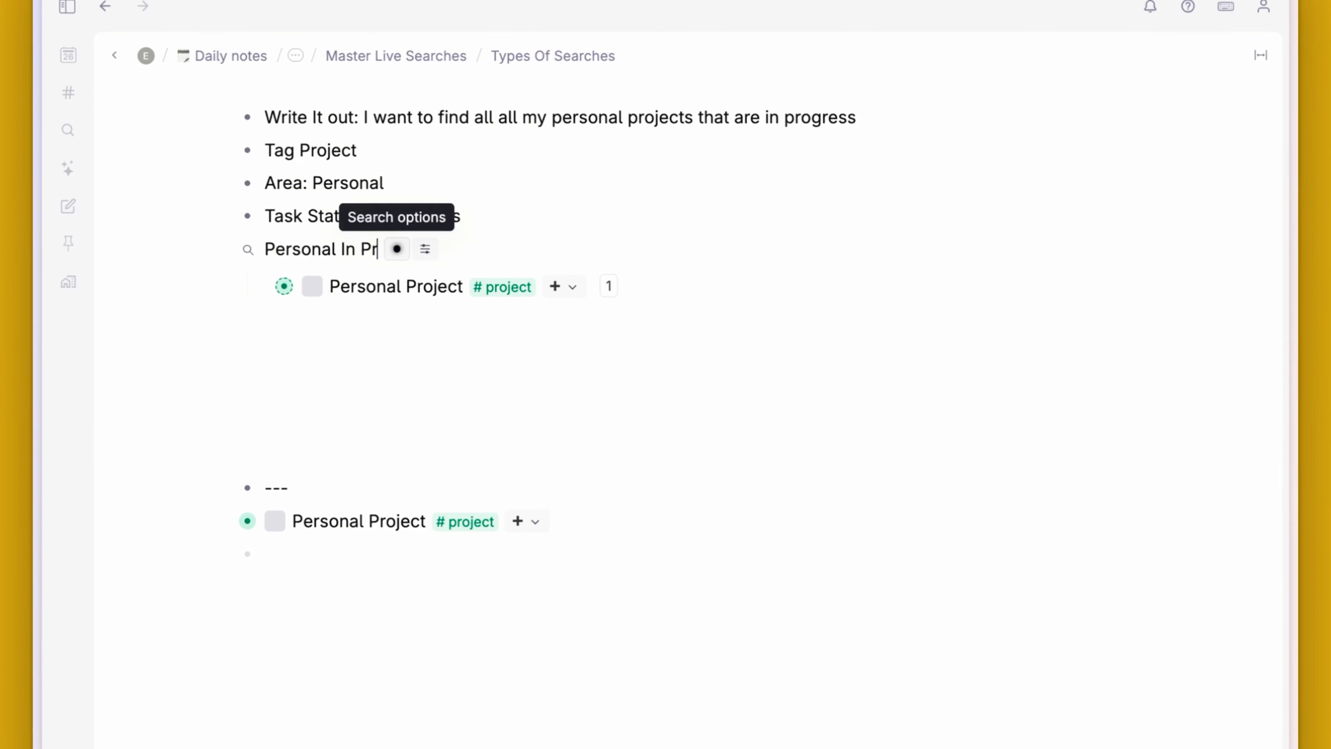
{"action": "type", "text": "ess Proje"}
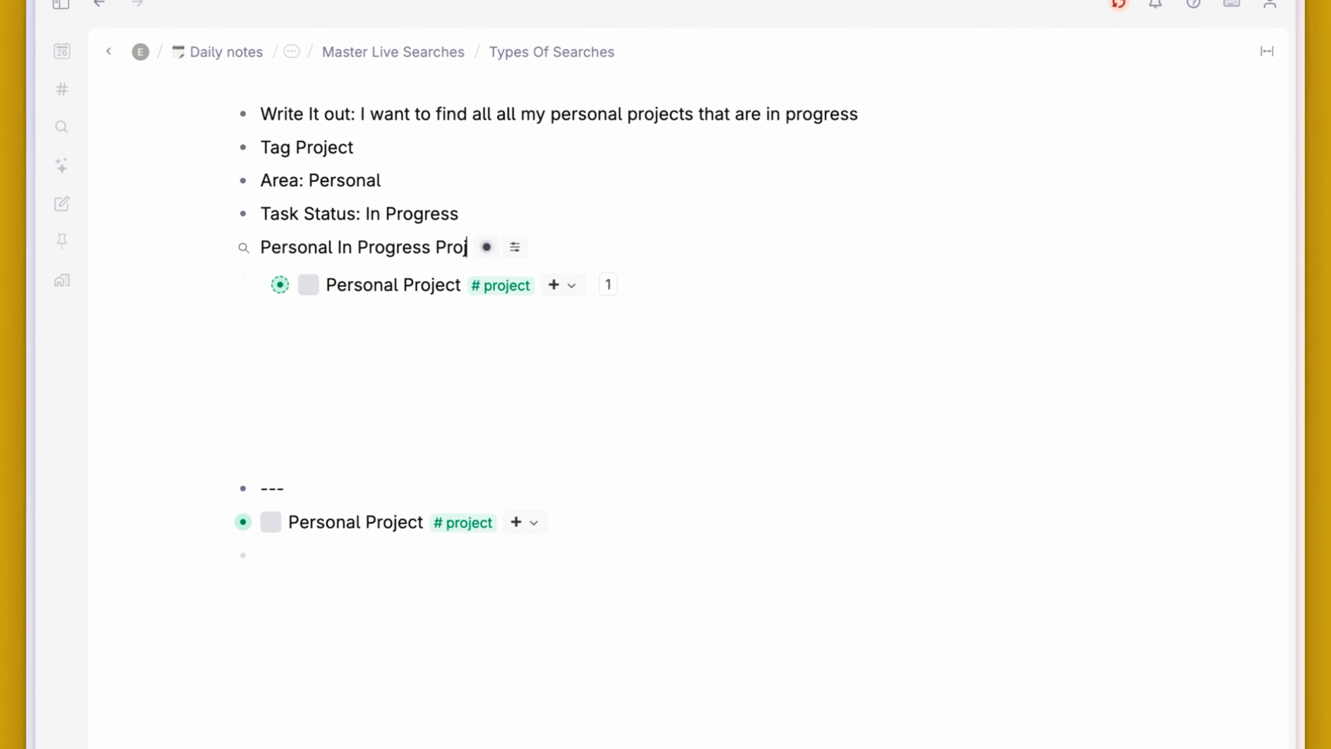
{"action": "type", "text": "cts"}
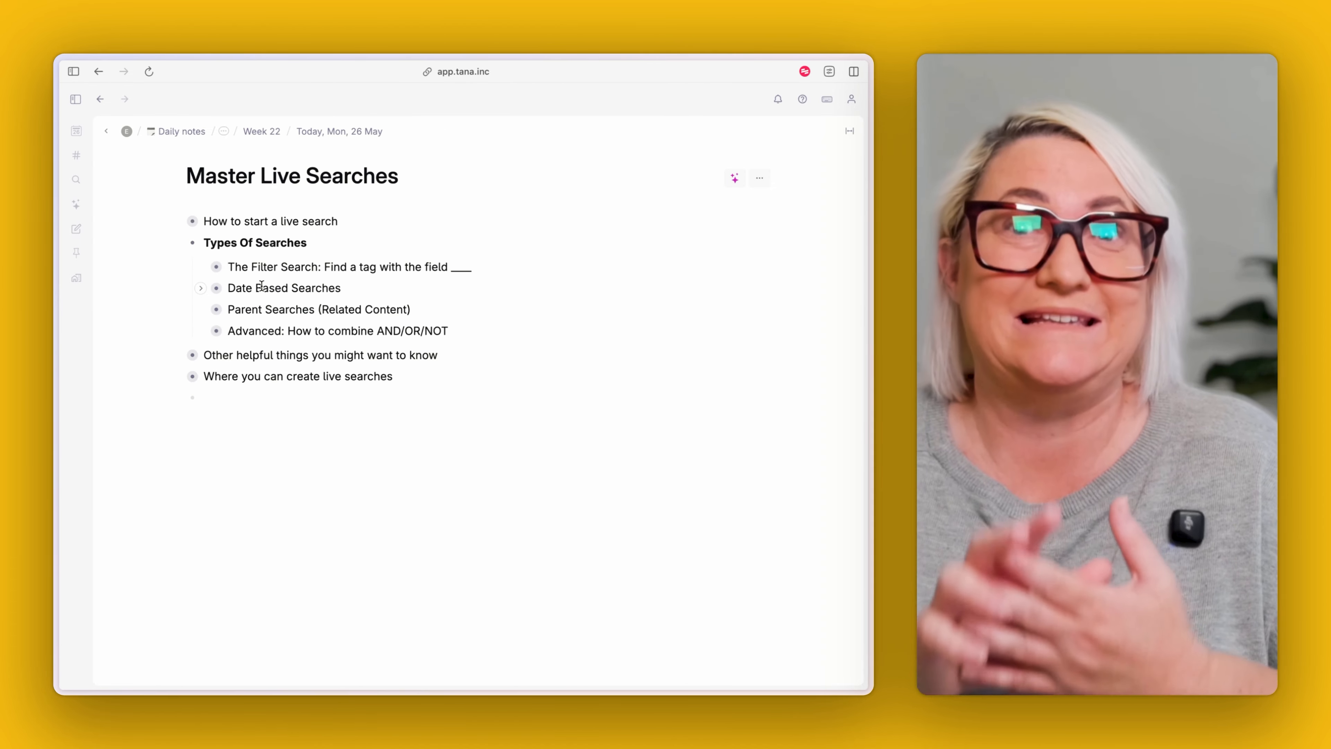
Step: Open the Date Based Searches node and insert two blank nodes below the line about events coming up in the next week
{"action": "left_click", "coordinate": [216, 287]}
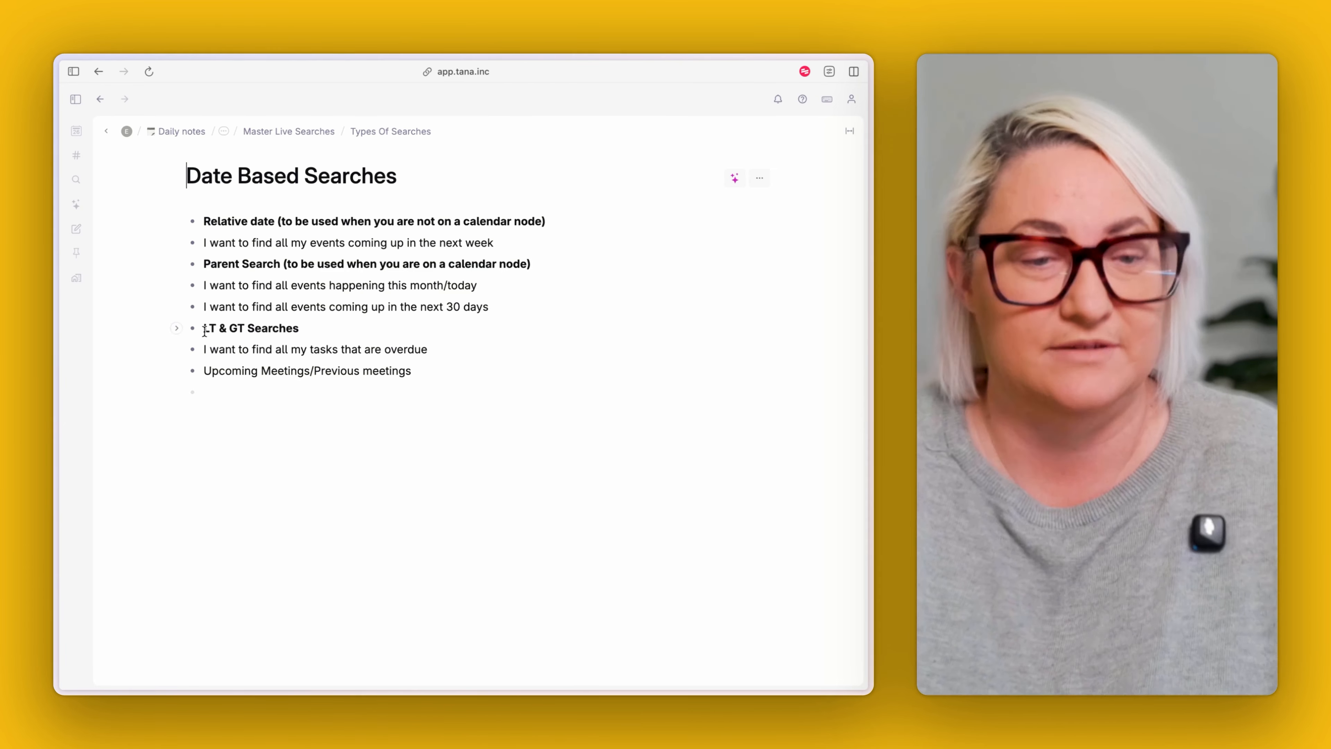
{"action": "left_click", "coordinate": [517, 244]}
{"action": "key", "text": "Return"}
{"action": "key", "text": "Return"}
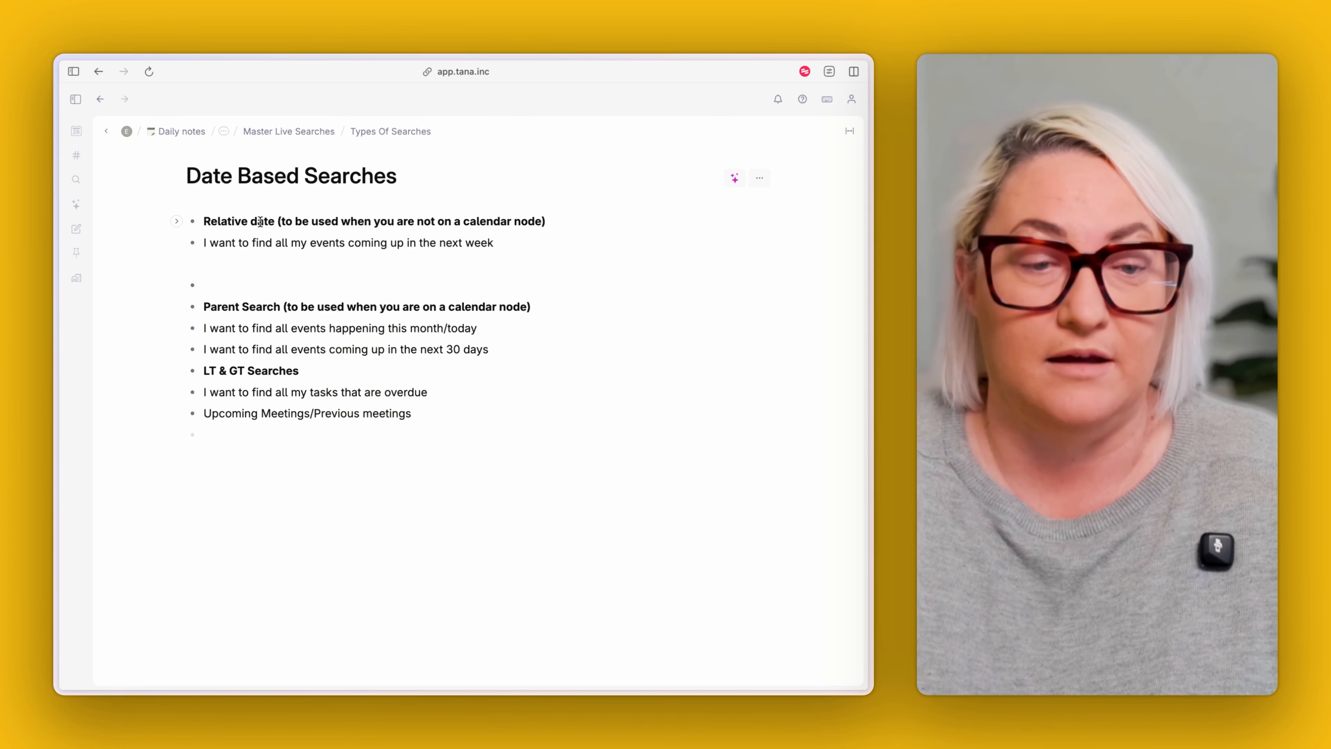
{"action": "key", "text": "Up"}
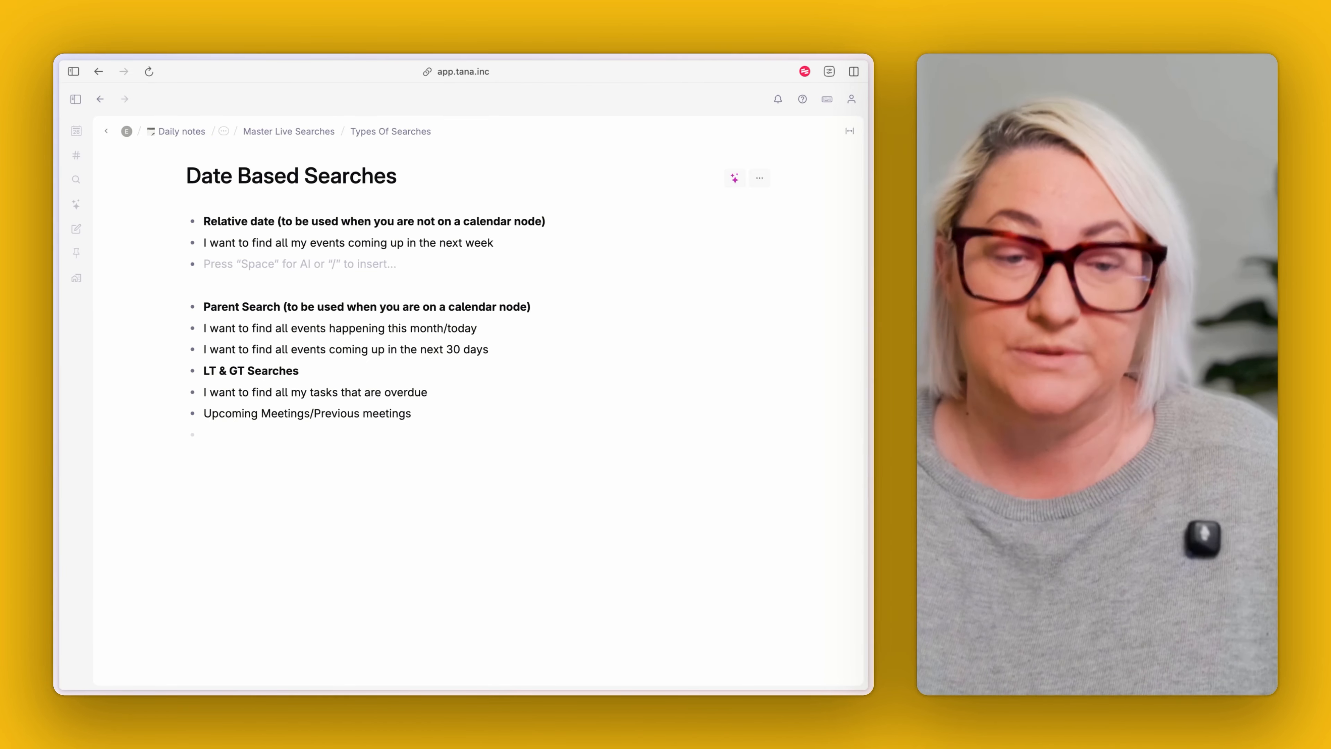
Step: Write the search criteria "Tag: Events" and "Date: Next Week" as separate nodes under the next-week line
{"action": "type", "text": "Tag: Events"}
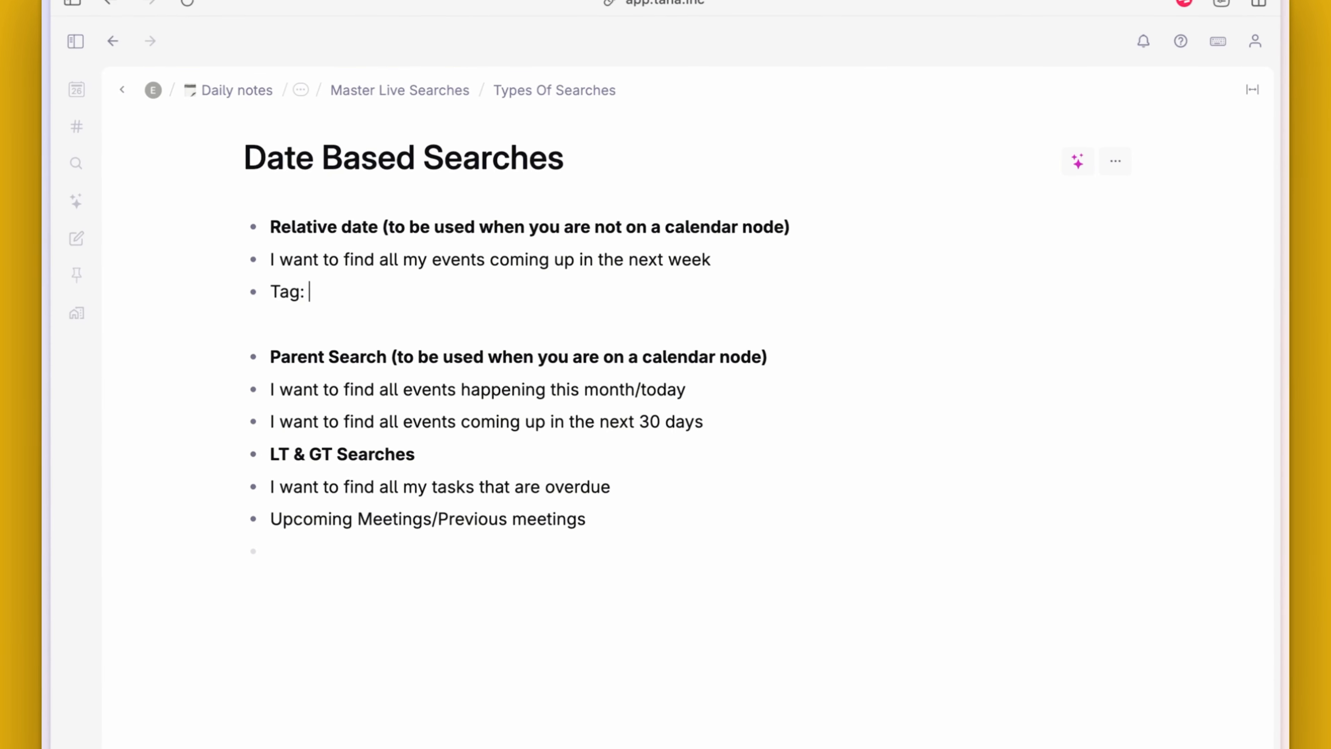
{"action": "key", "text": "Return"}
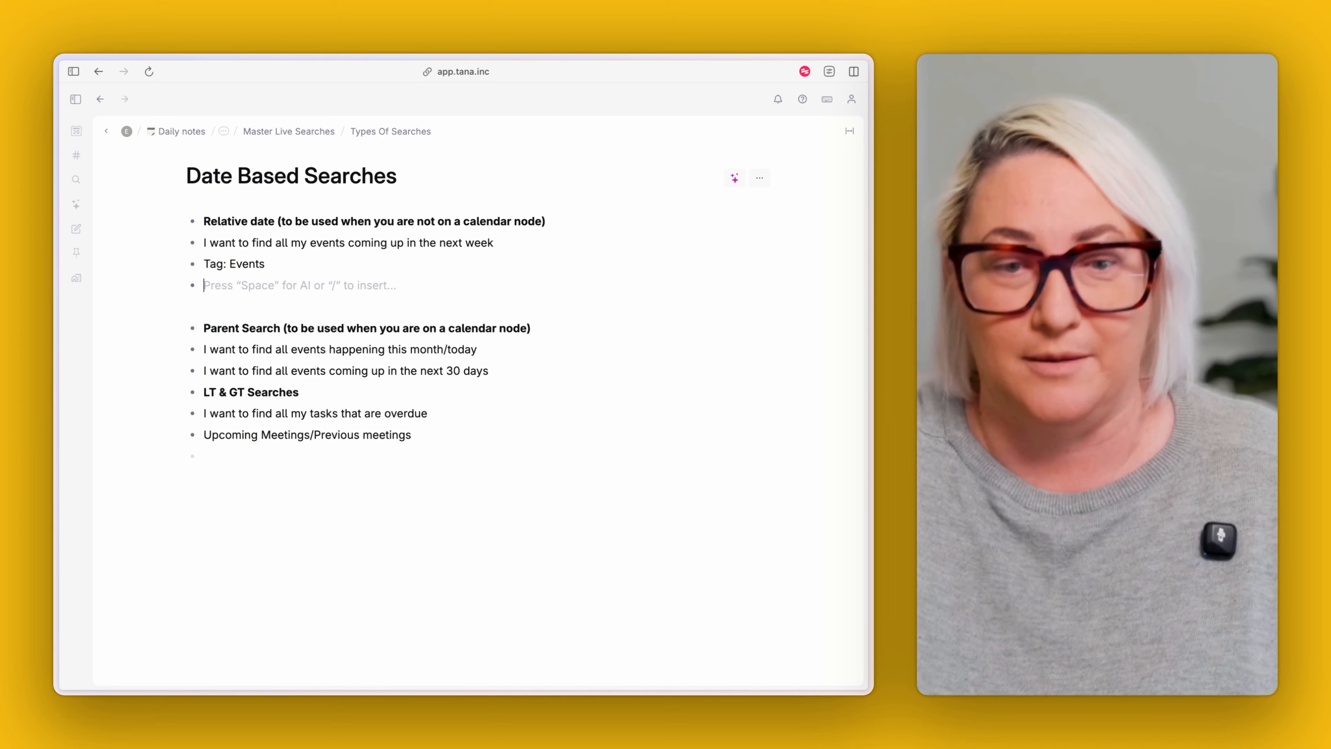
{"action": "type", "text": "Date: "}
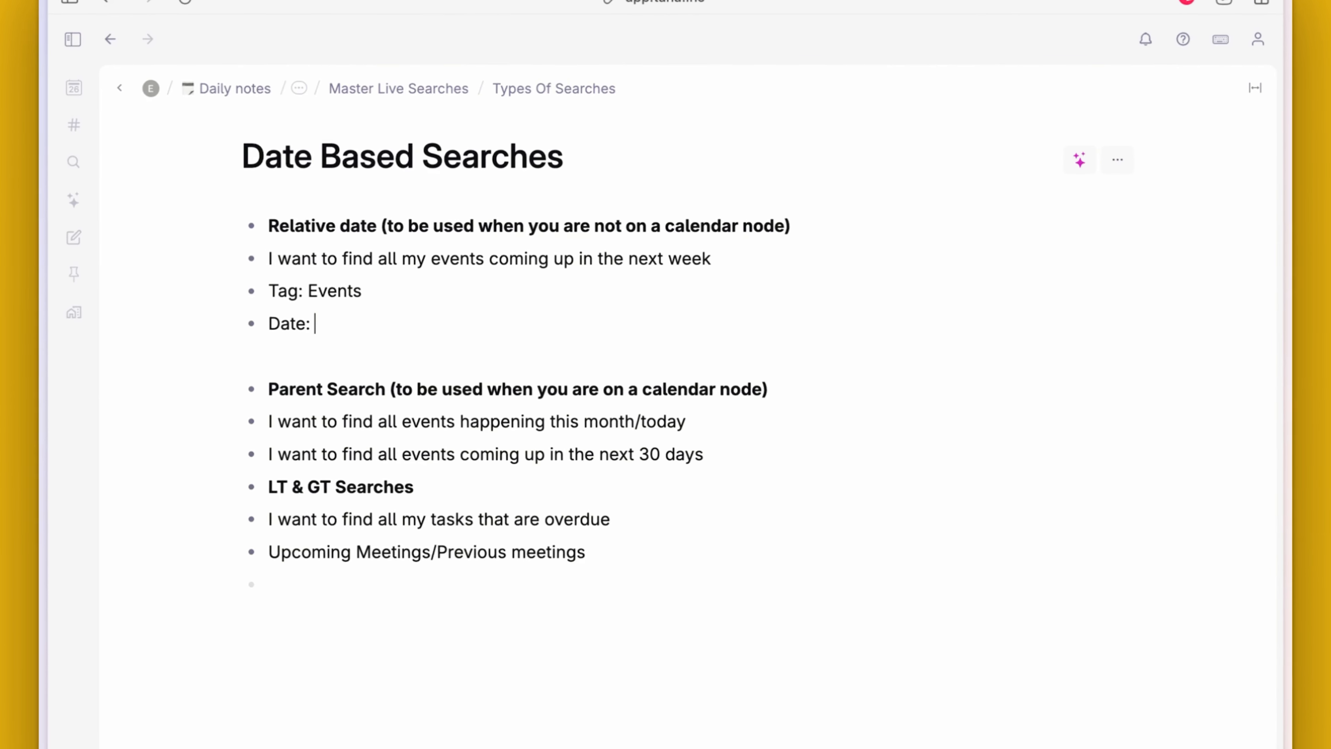
{"action": "type", "text": "Next Week"}
{"action": "key", "text": "Return"}
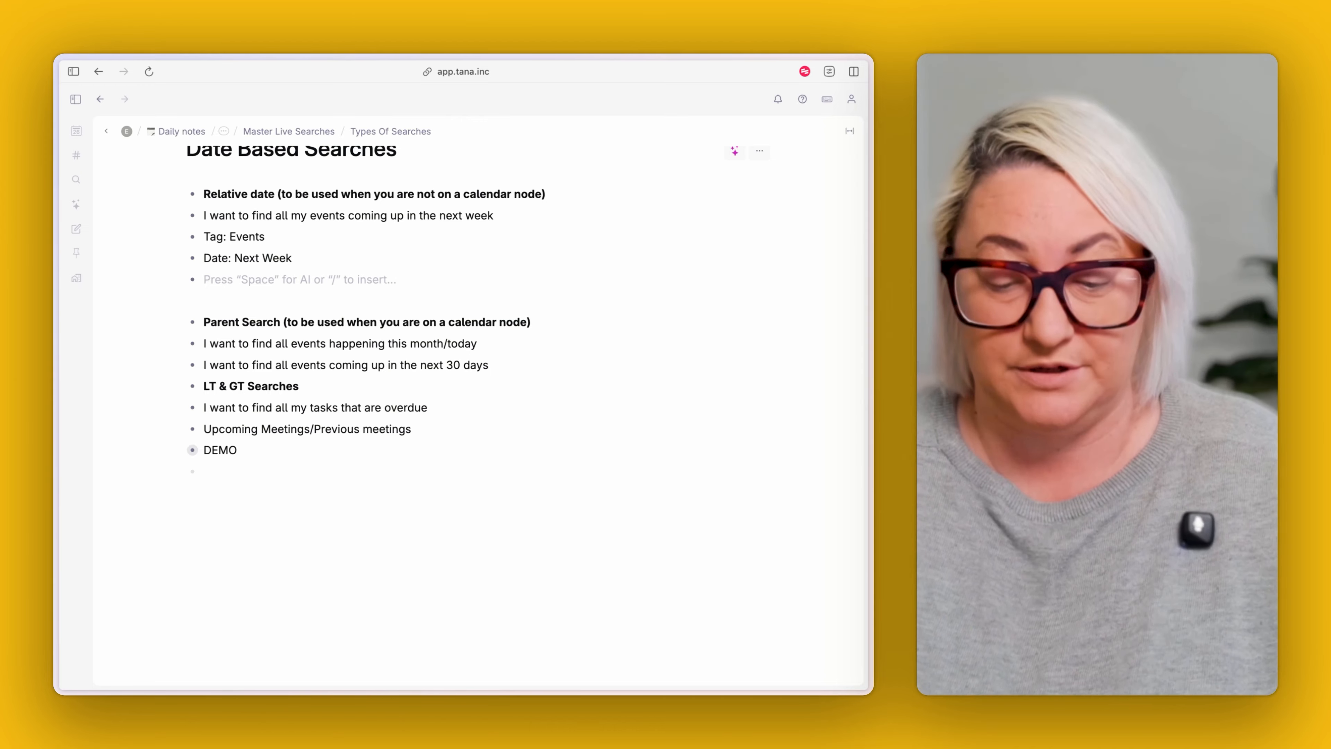
Step: Create a search node below the date criteria and add the meeting tag as its condition
{"action": "type", "text": "?"}
{"action": "key", "text": "Return"}
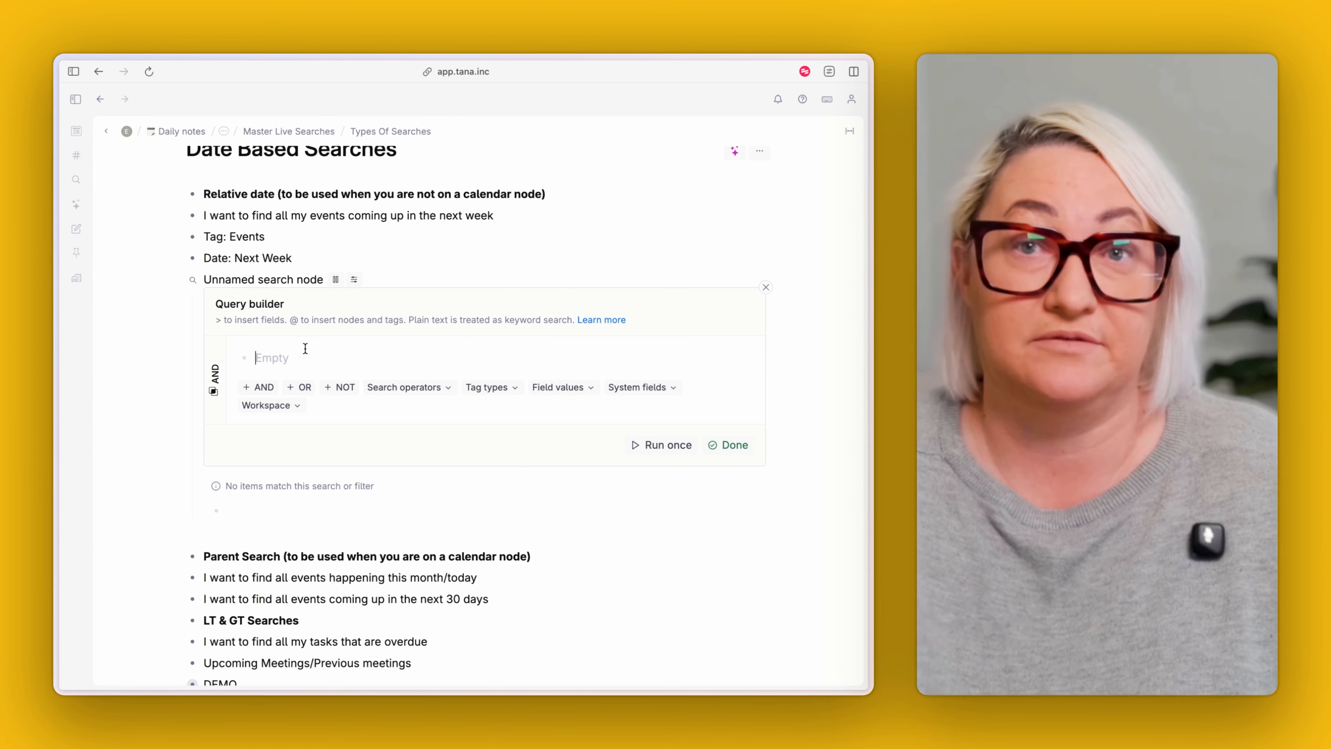
{"action": "type", "text": "#m"}
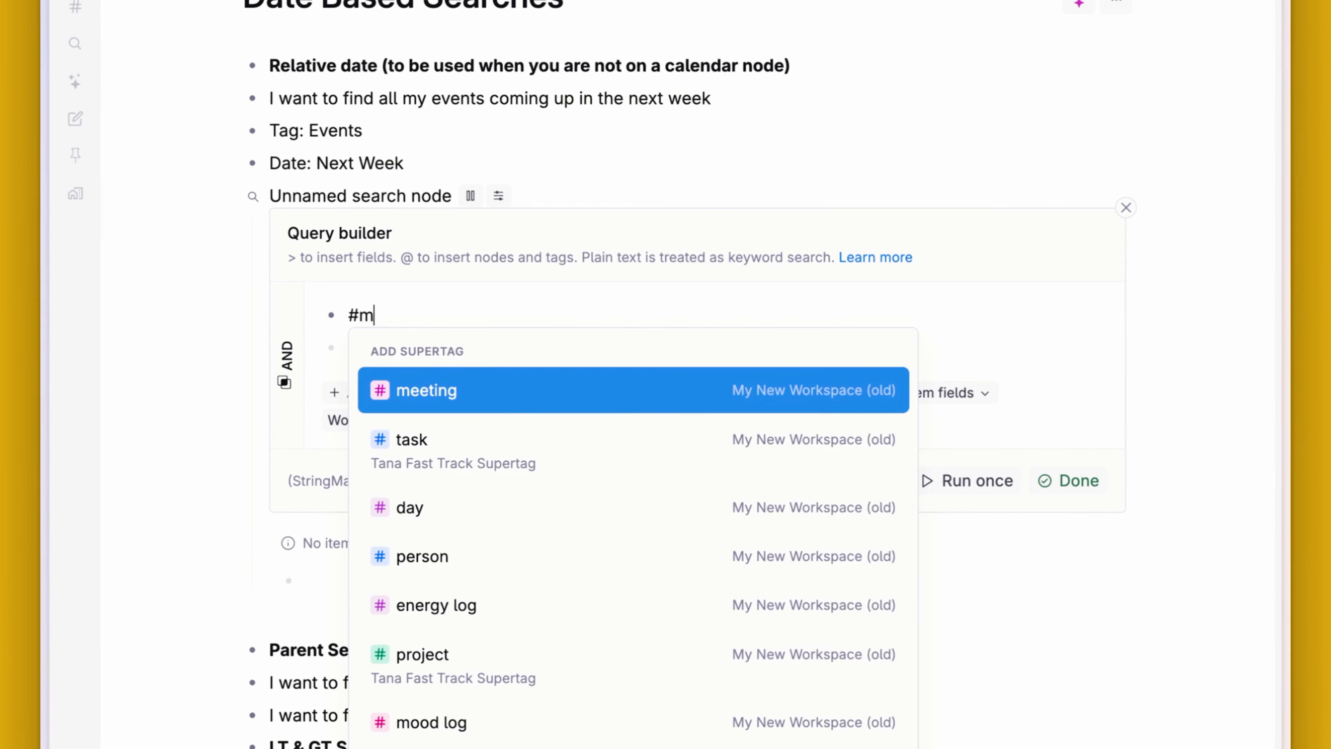
{"action": "key", "text": "Return"}
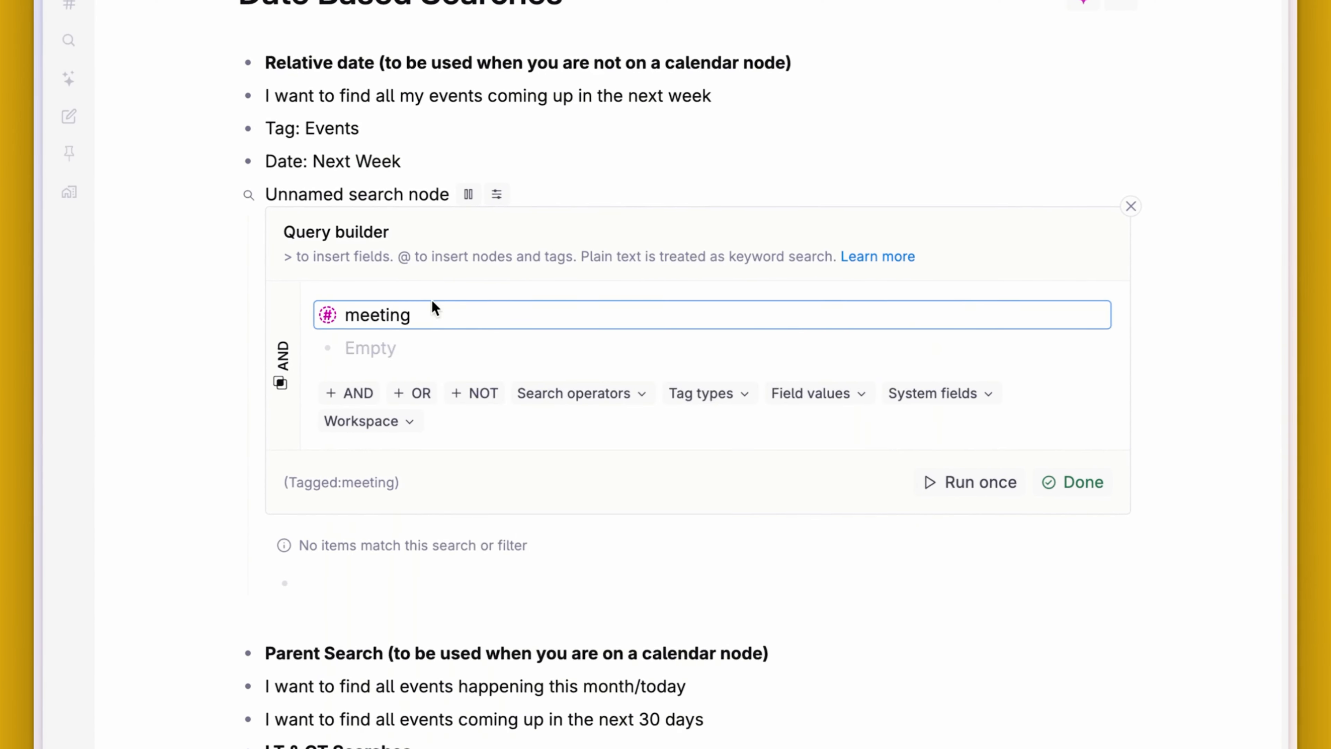
Step: Add the Date (Master) field as a condition below the meeting tag in the query
{"action": "left_click", "coordinate": [410, 351]}
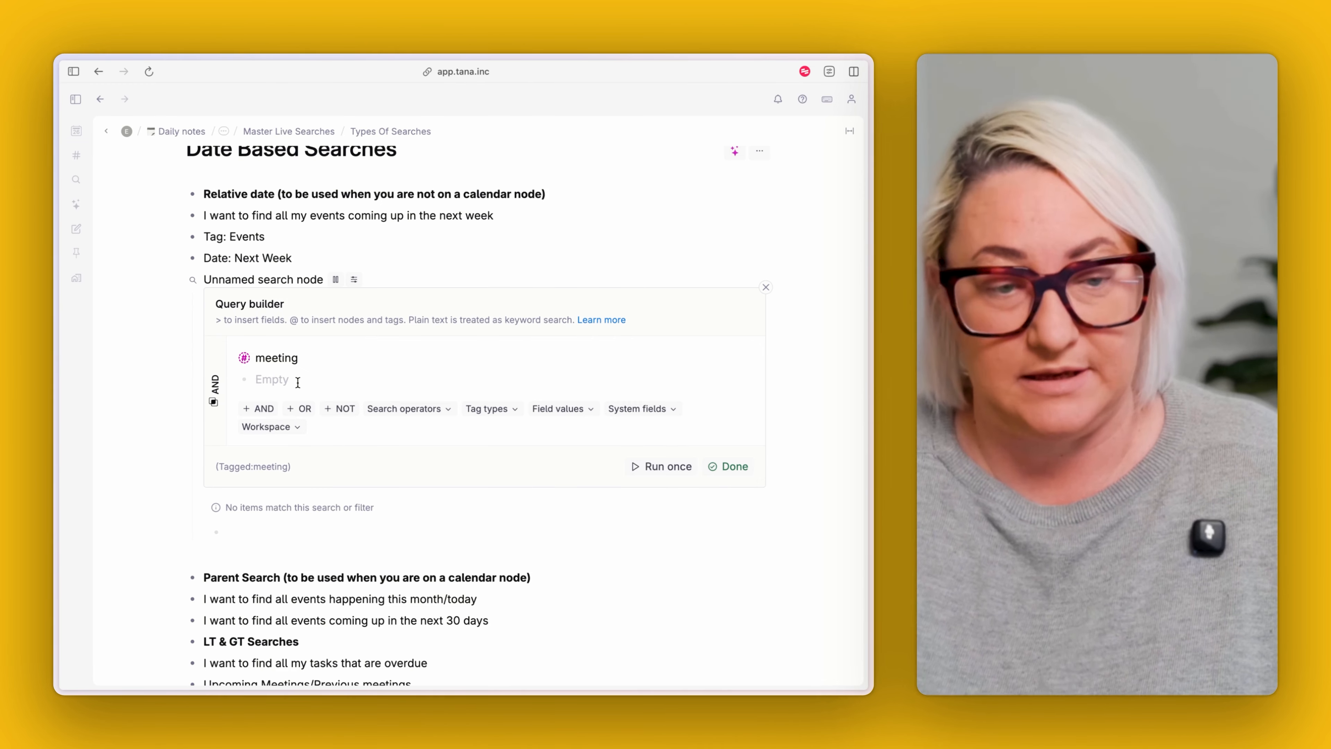
{"action": "type", "text": ">date"}
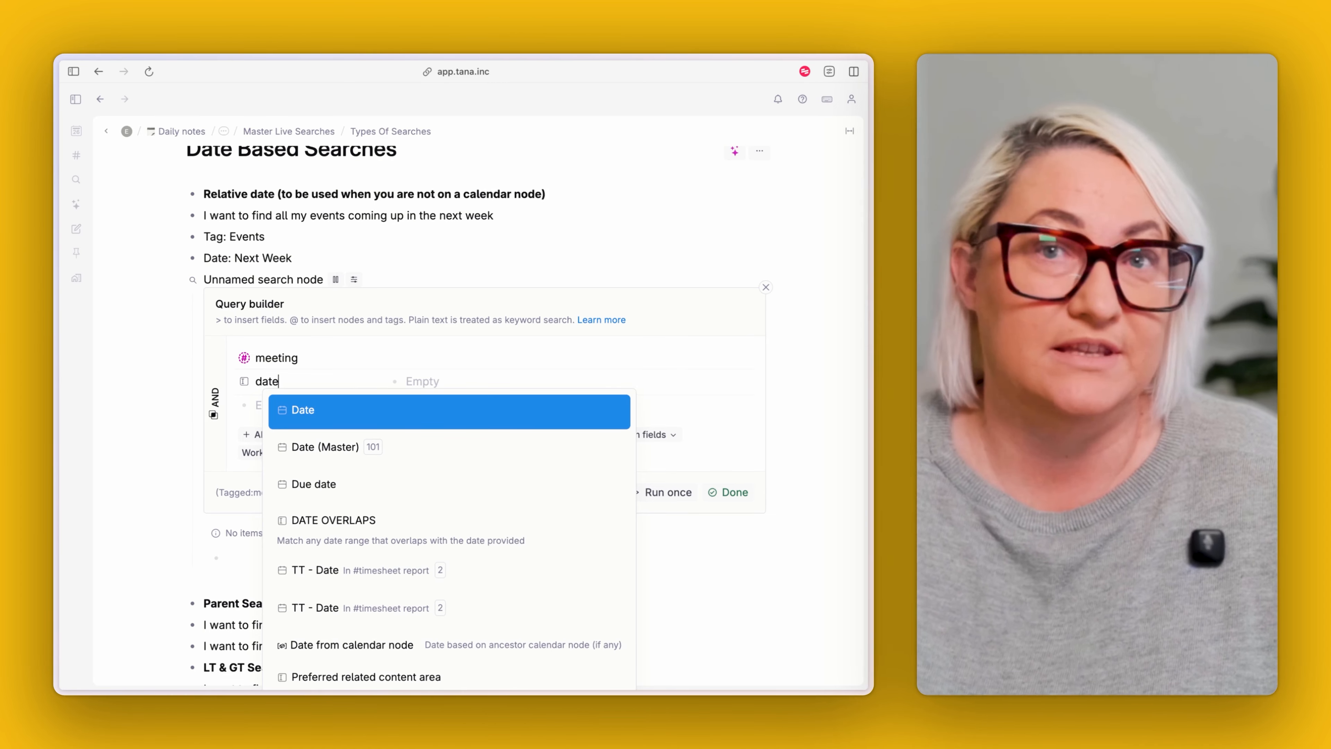
{"action": "left_click", "coordinate": [331, 449]}
{"action": "scroll", "coordinate": [302, 388], "scroll_direction": "down", "scroll_amount": 1}
{"action": "left_click", "coordinate": [434, 337]}
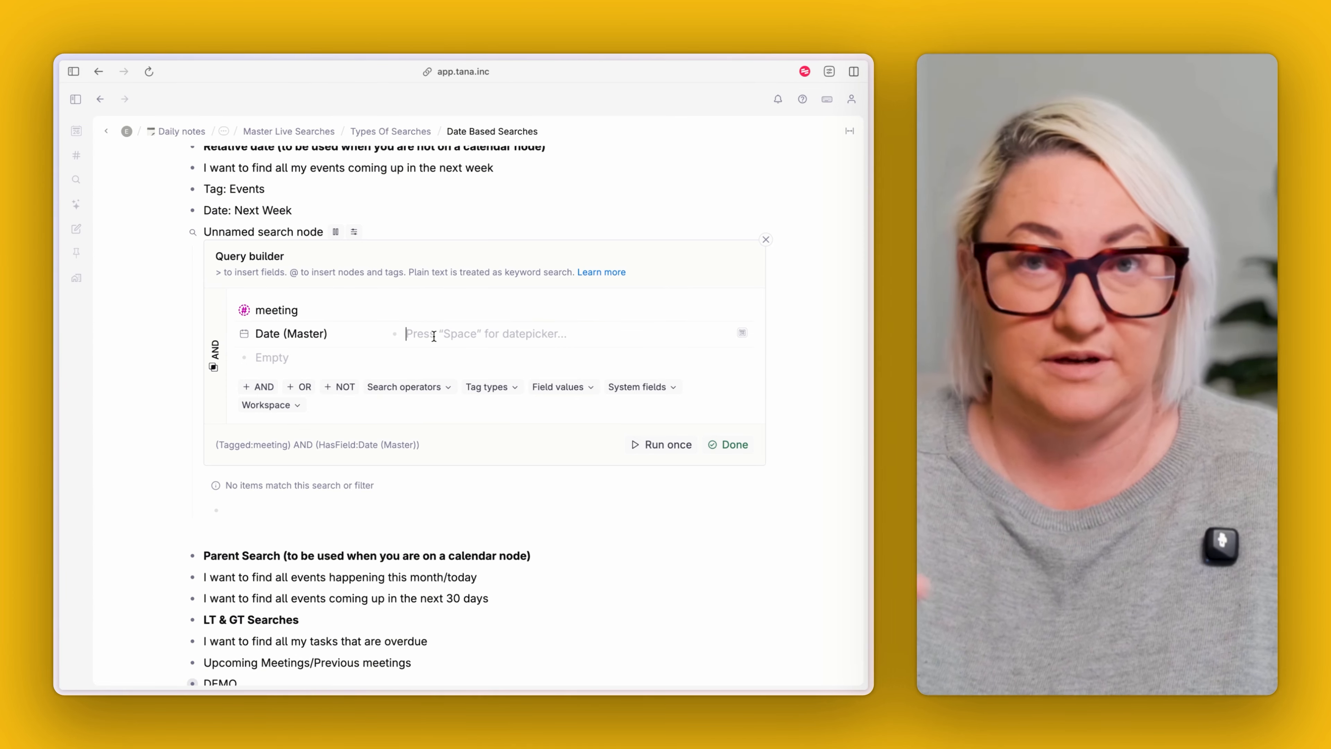
Step: Set the Date (Master) value to "FOR RELATIVE DATE this week" and run the query once
{"action": "type", "text": "FOR RELATIVE DAT"}
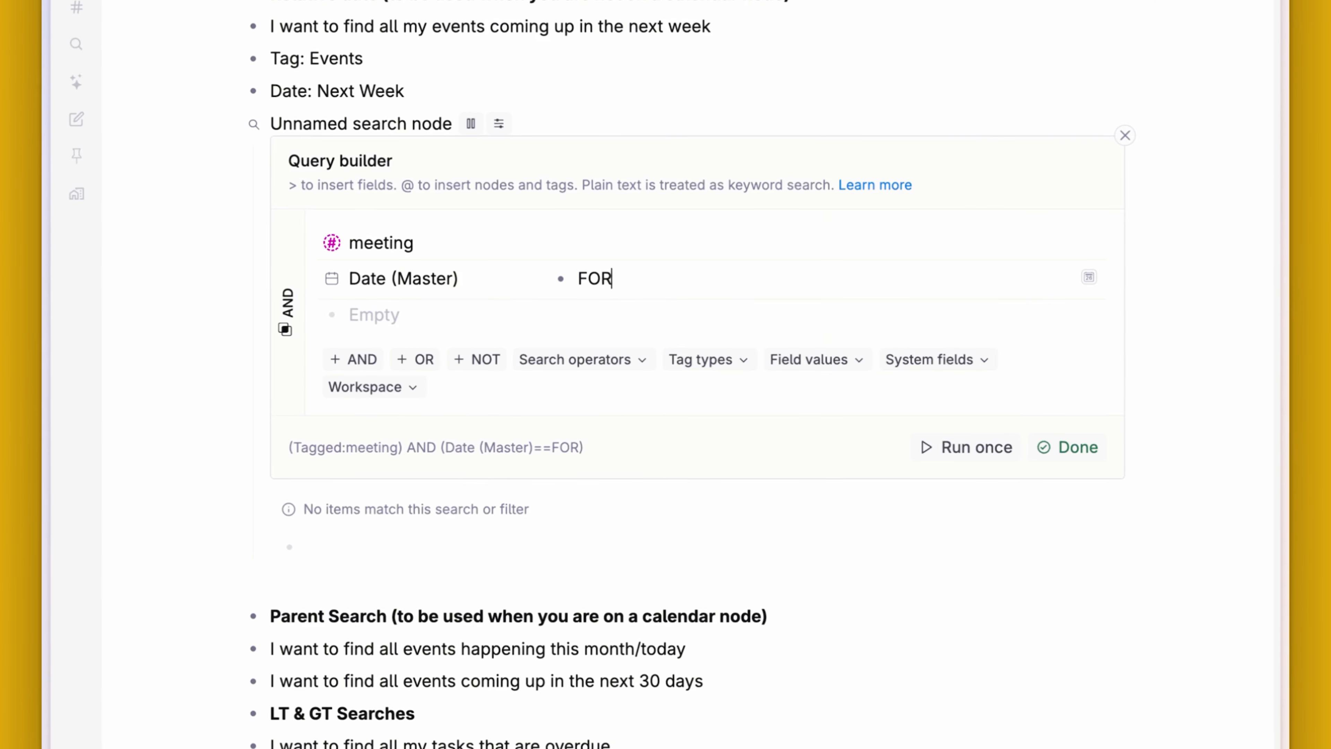
{"action": "type", "text": "E this"}
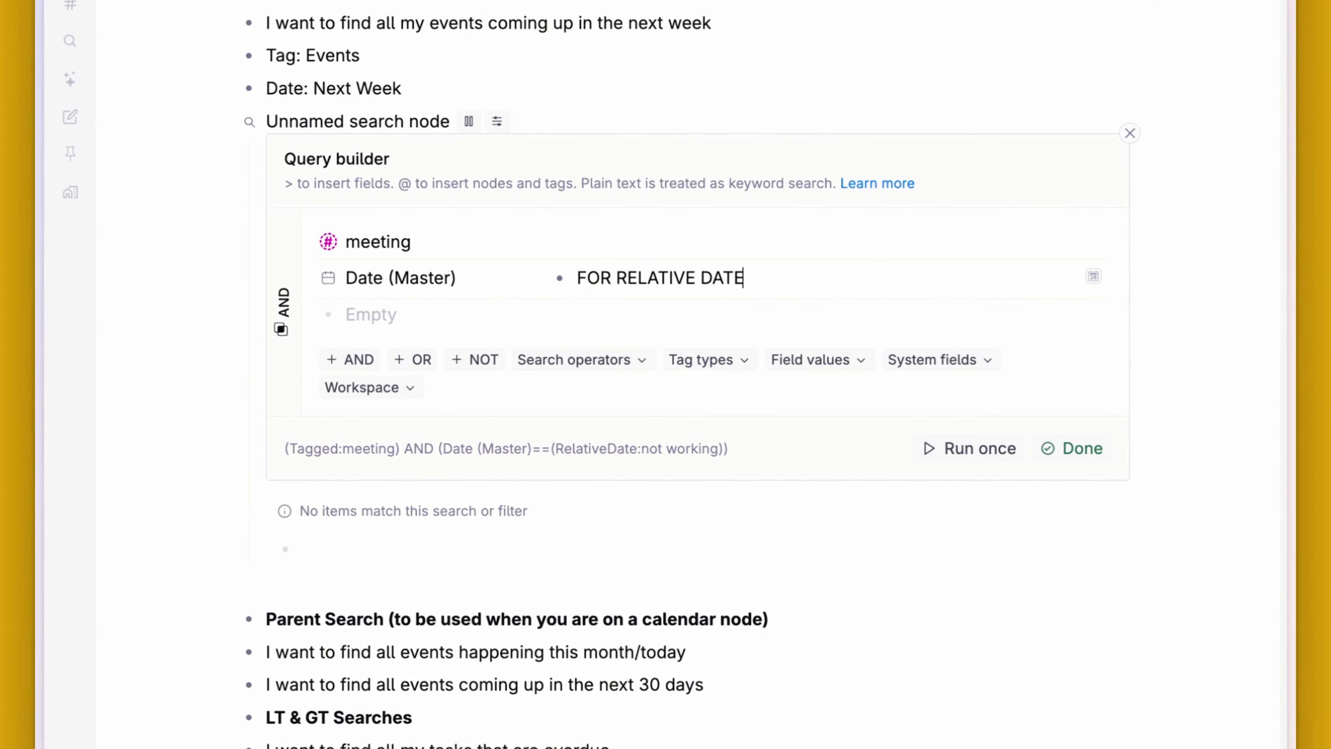
{"action": "type", "text": " week"}
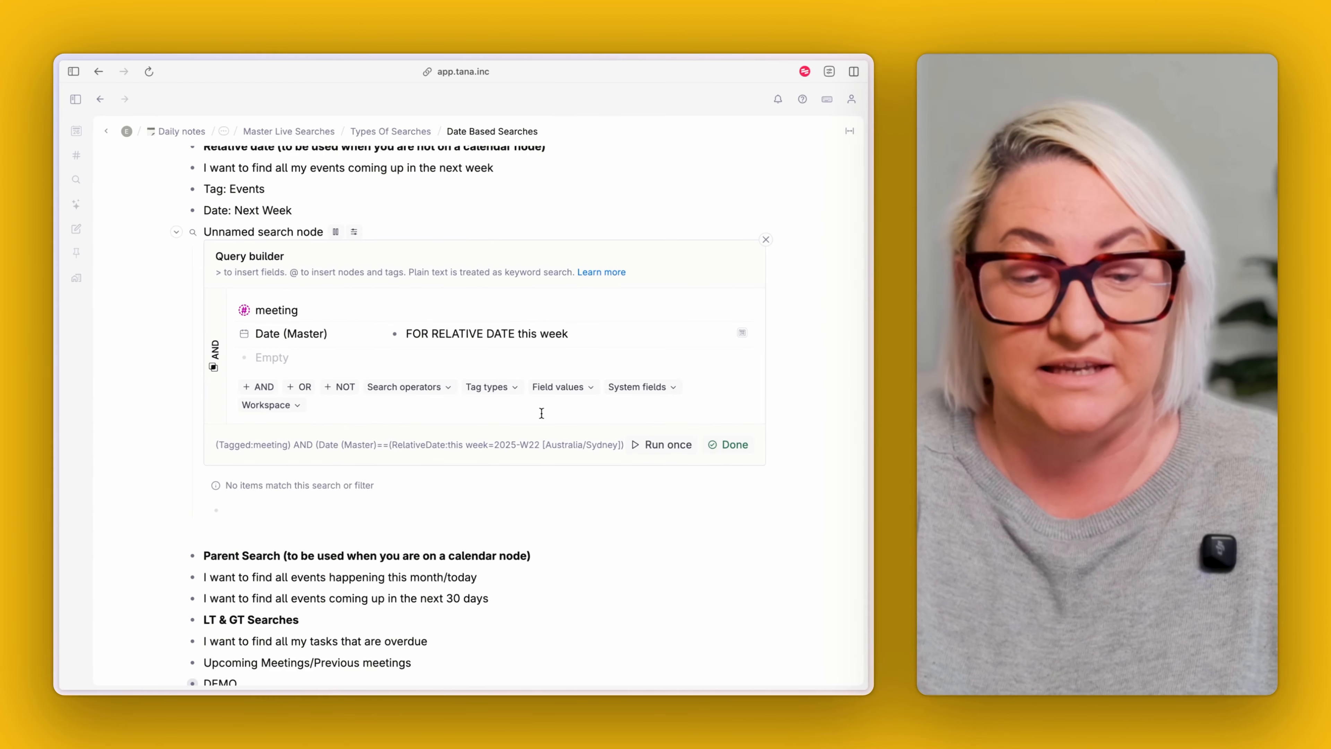
{"action": "left_click_drag", "start_coordinate": [398, 446], "coordinate": [615, 445]}
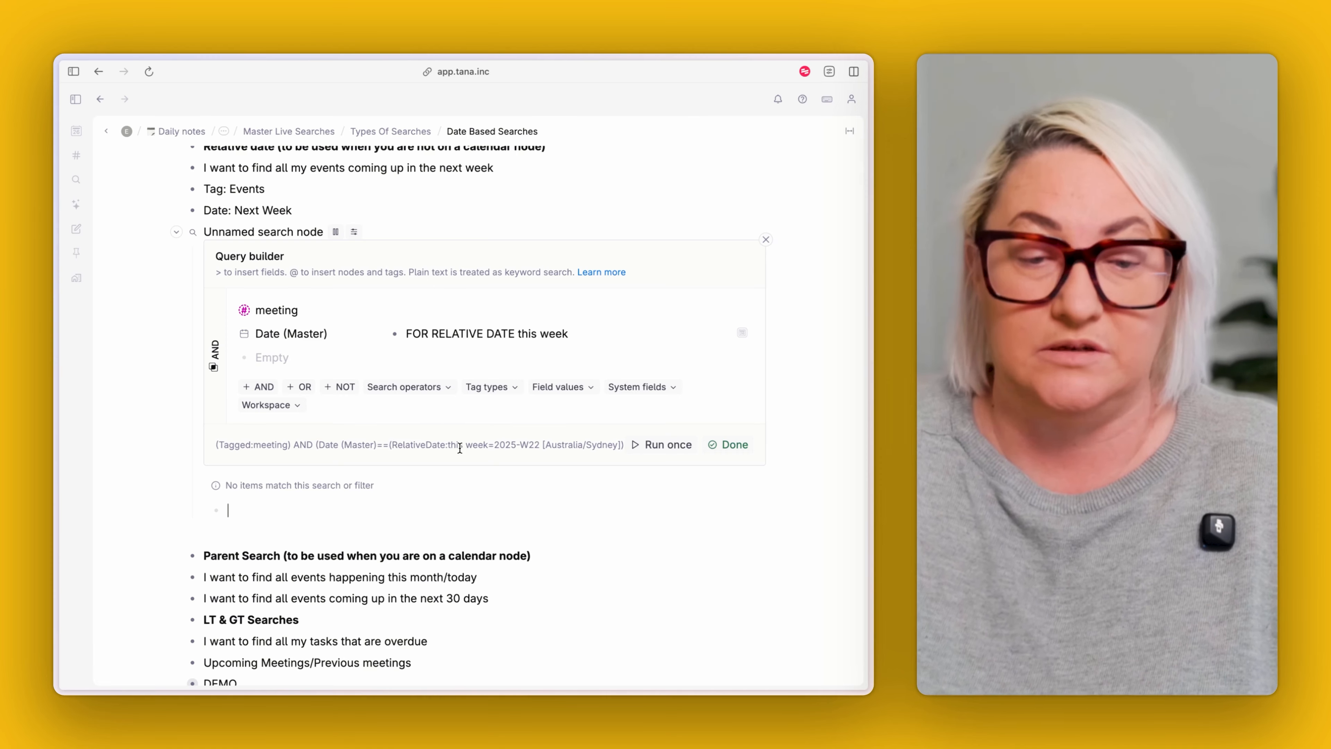
{"action": "scroll", "coordinate": [460, 447], "scroll_direction": "up", "scroll_amount": 1}
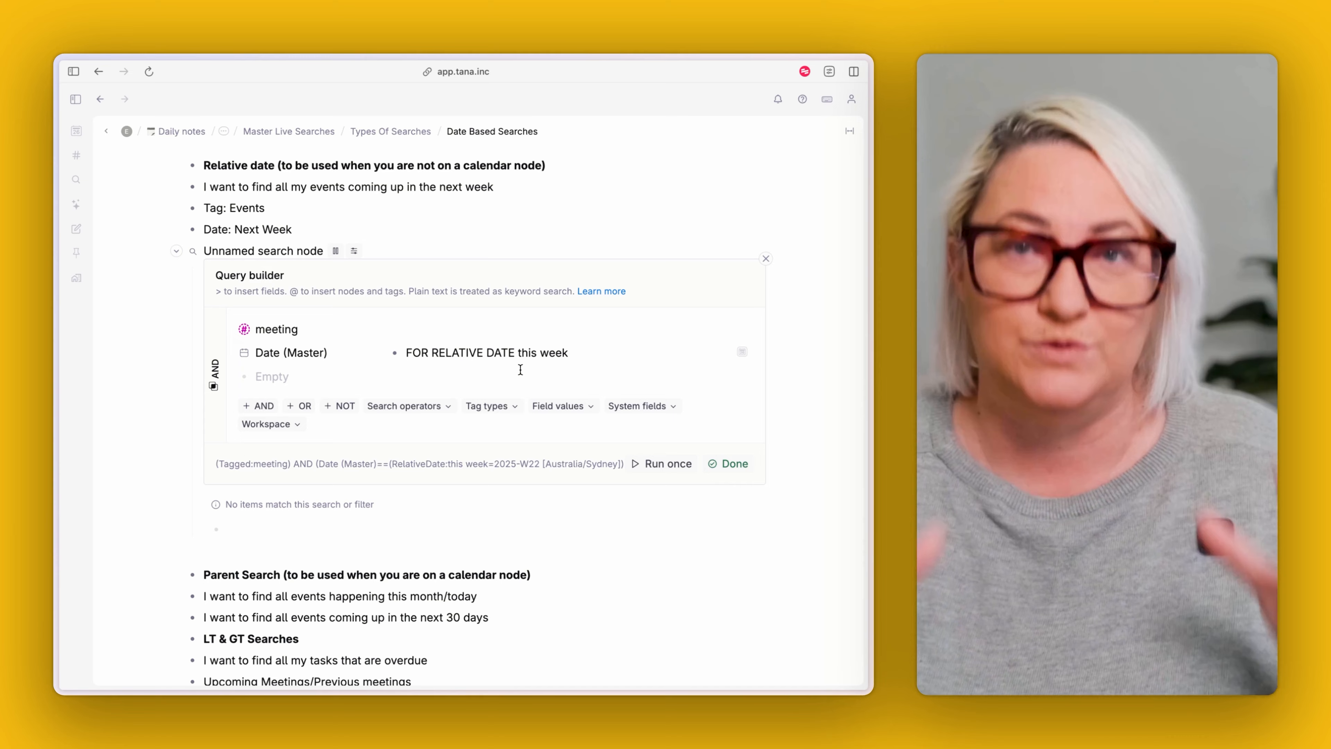
{"action": "left_click", "coordinate": [663, 464]}
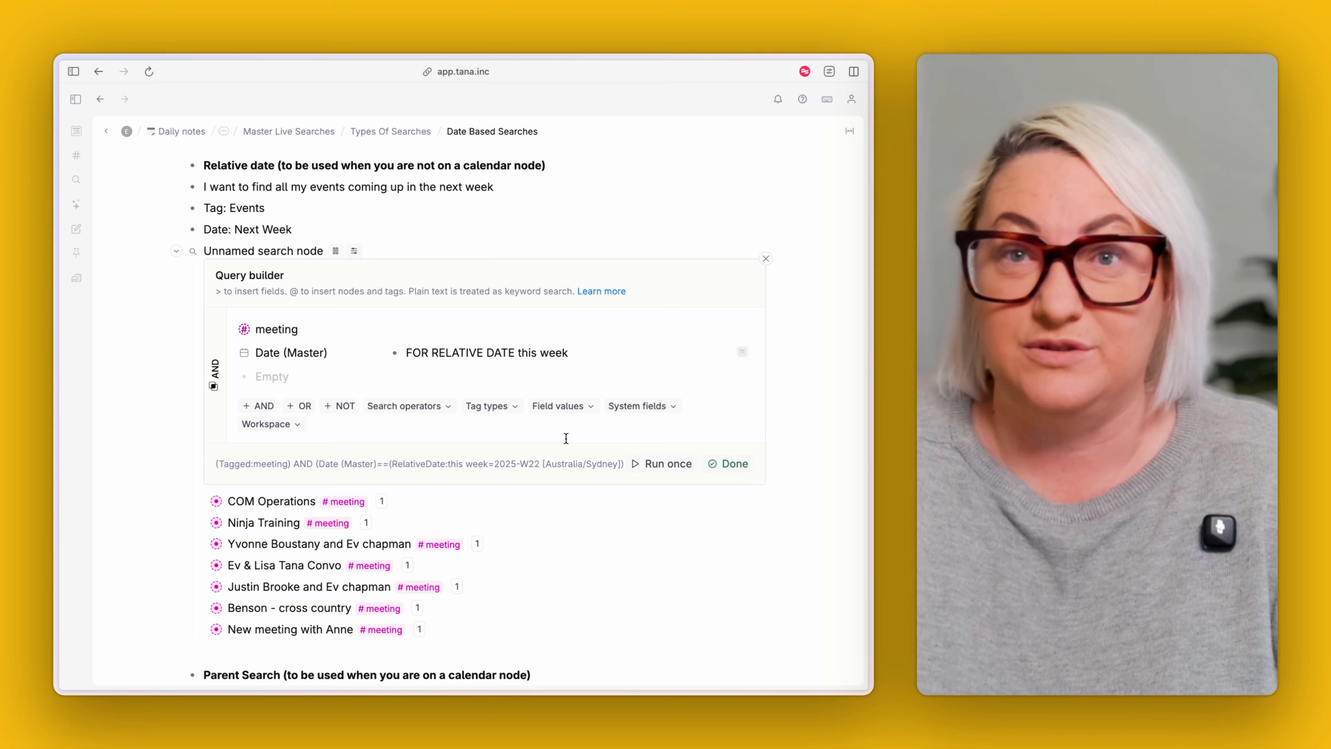
Step: Change the relative date in the Date (Master) condition to today and run the query once
{"action": "left_click", "coordinate": [570, 352]}
{"action": "key", "text": "BackSpace"}
{"action": "key", "text": "BackSpace"}
{"action": "key", "text": "BackSpace"}
{"action": "key", "text": "BackSpace"}
{"action": "key", "text": "BackSpace"}
{"action": "key", "text": "BackSpace"}
{"action": "key", "text": "BackSpace"}
{"action": "key", "text": "BackSpace"}
{"action": "key", "text": "BackSpace"}
{"action": "type", "text": "today"}
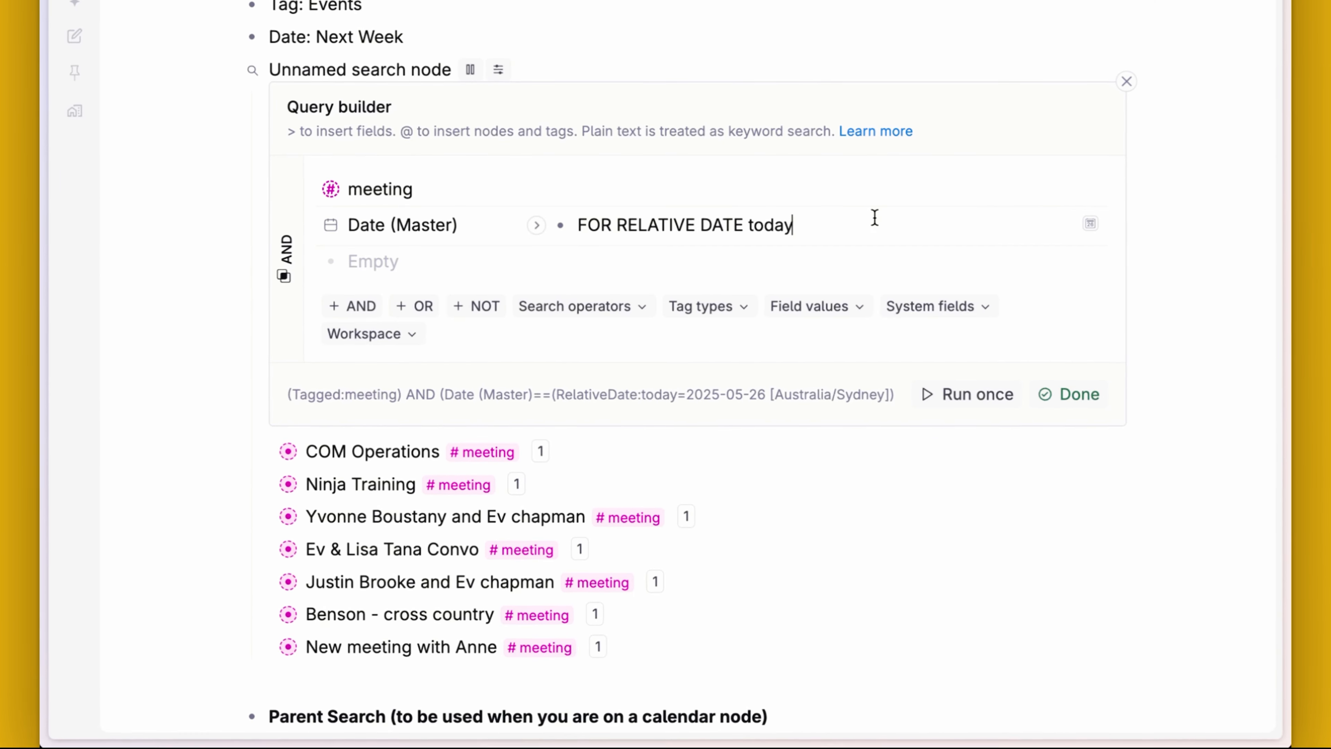
{"action": "left_click", "coordinate": [958, 402]}
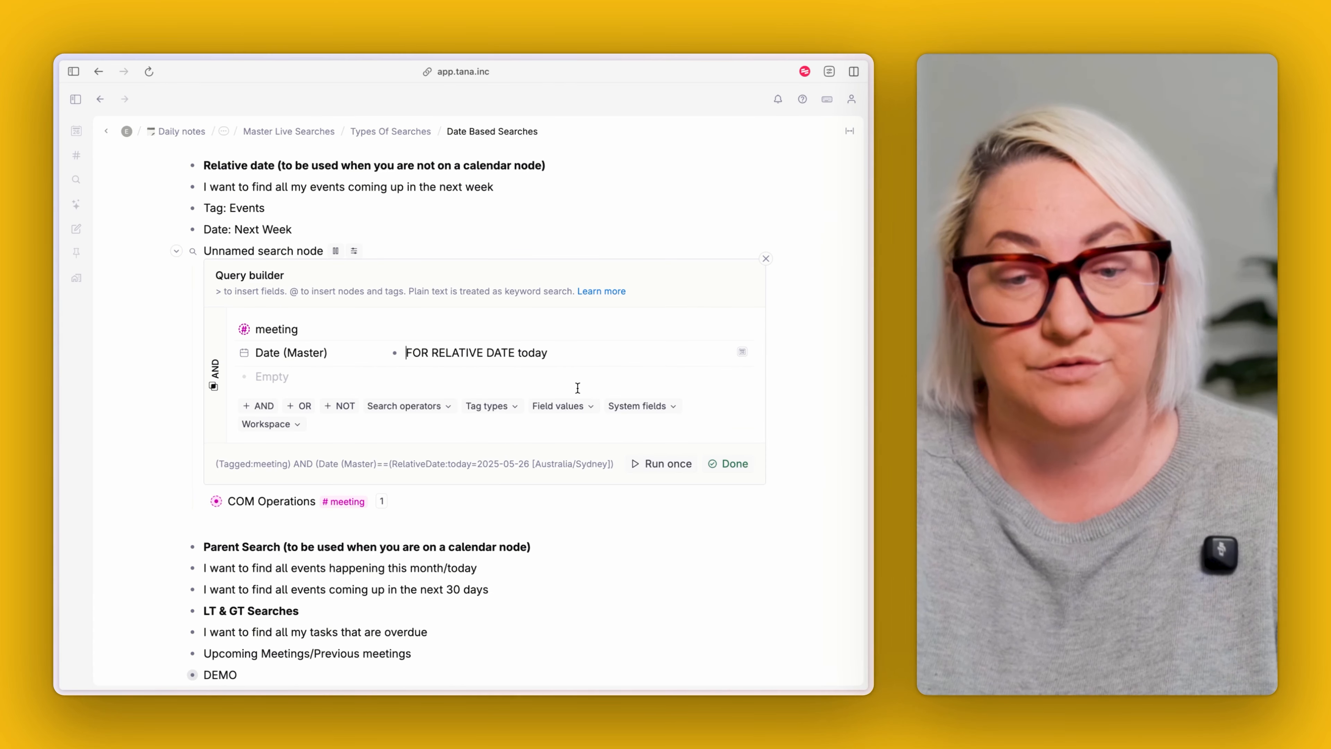
Step: Try yesterday as the relative date in the Date (Master) condition, and finally set it to next week
{"action": "double_click", "coordinate": [786, 224]}
{"action": "type", "text": "yesterday"}
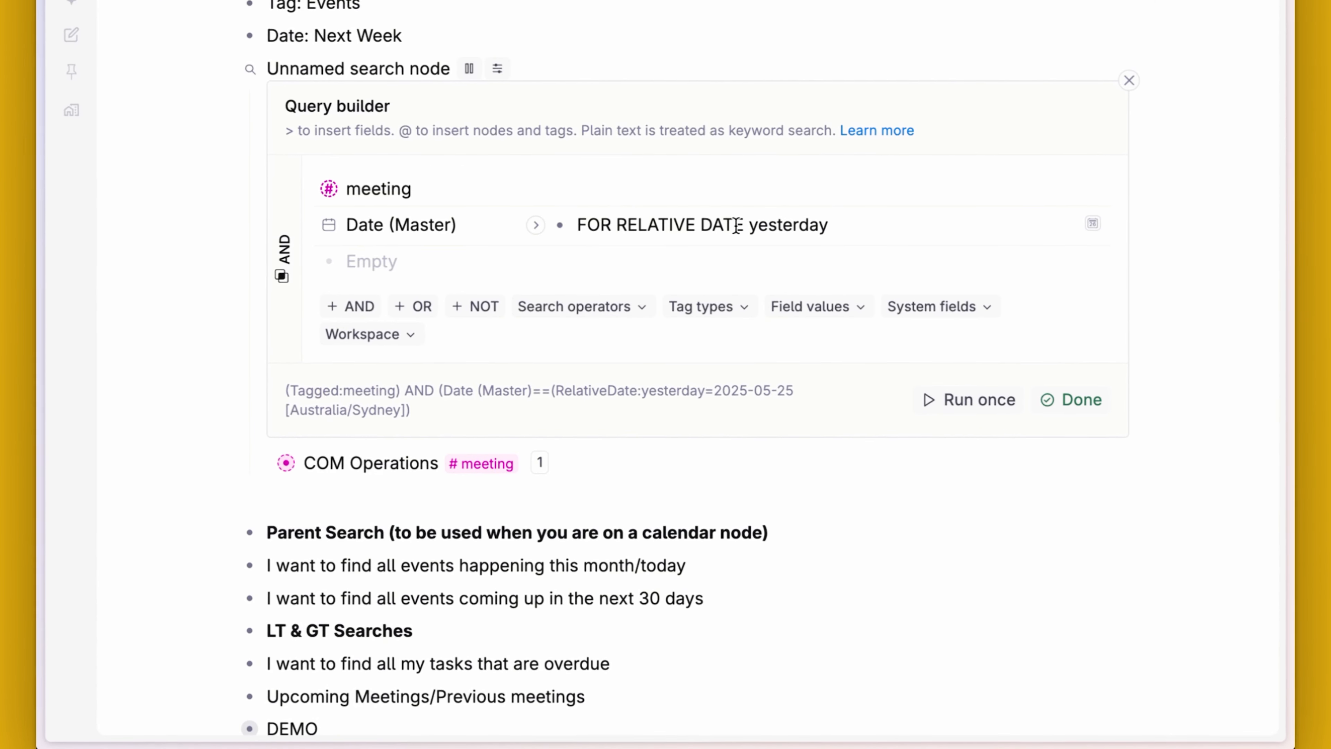
{"action": "left_click_drag", "start_coordinate": [750, 224], "coordinate": [846, 226]}
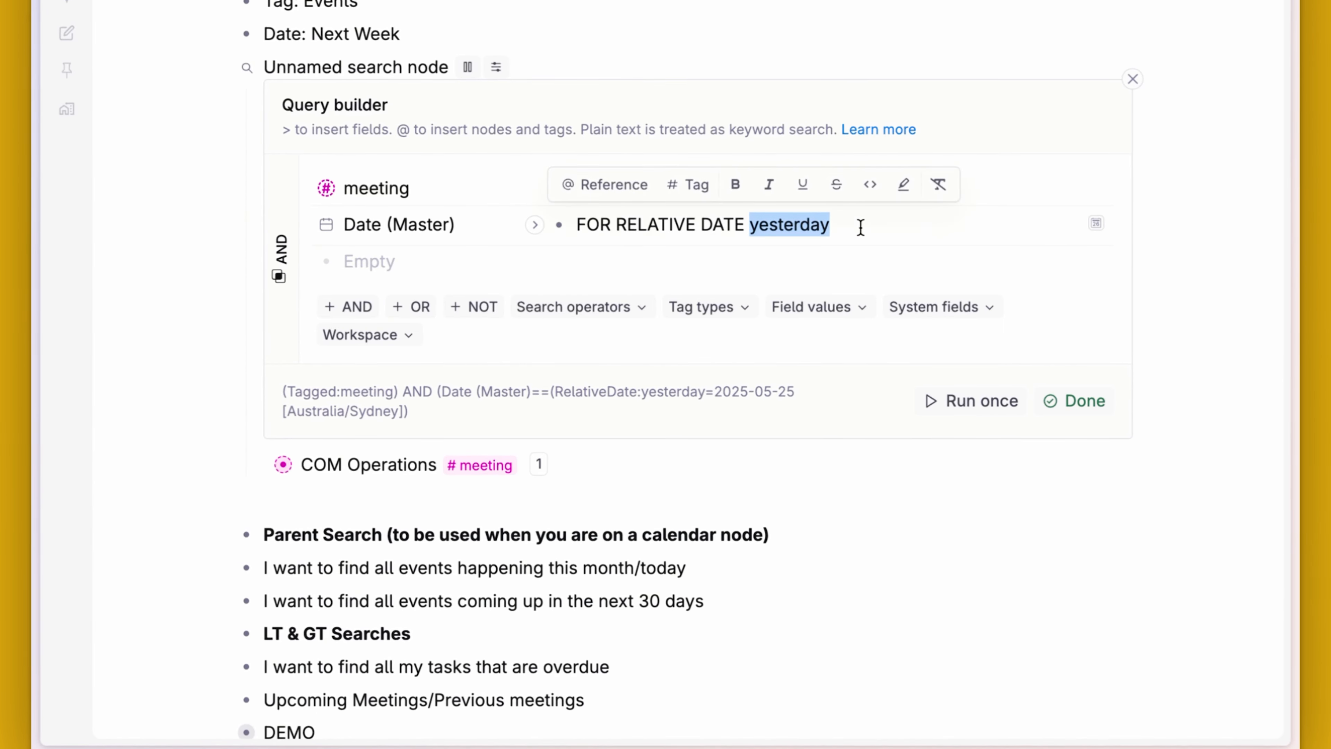
{"action": "type", "text": "next week"}
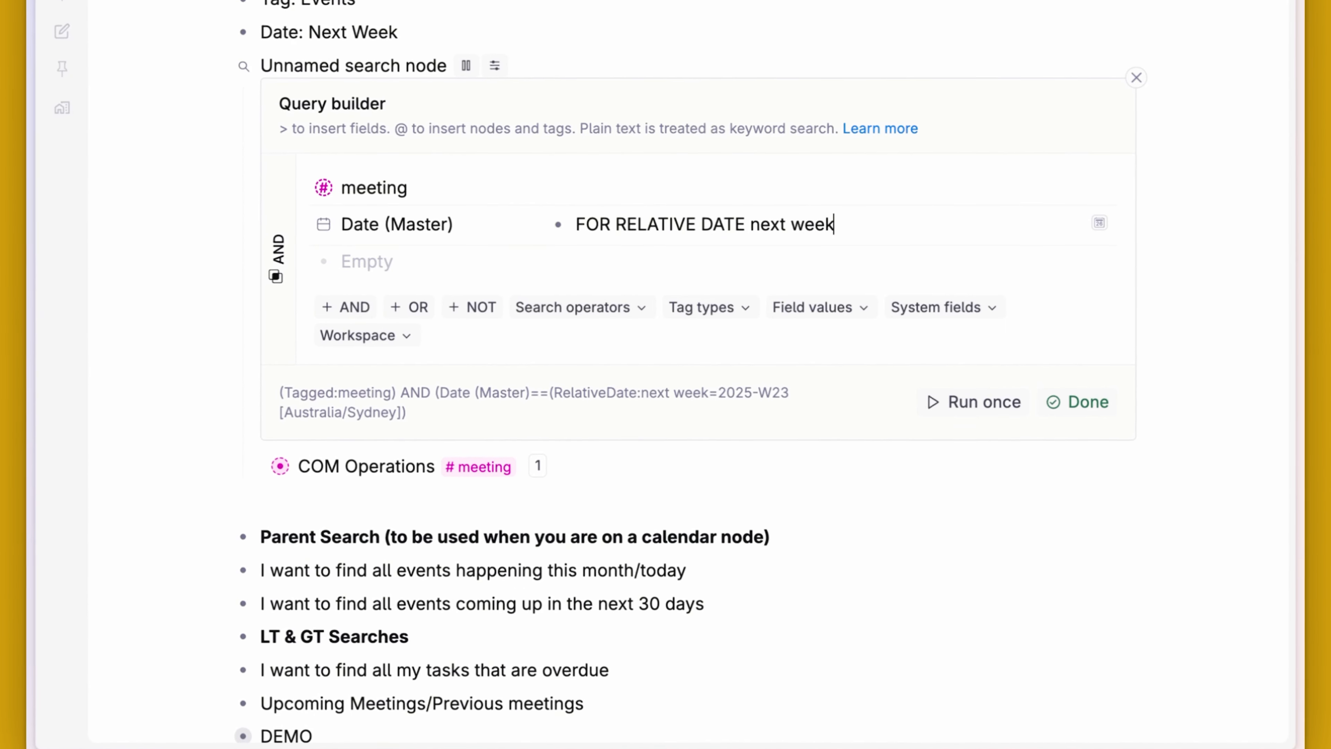
Step: Change the relative date in the Date (Master) condition to last week
{"action": "left_click_drag", "start_coordinate": [785, 224], "coordinate": [750, 224]}
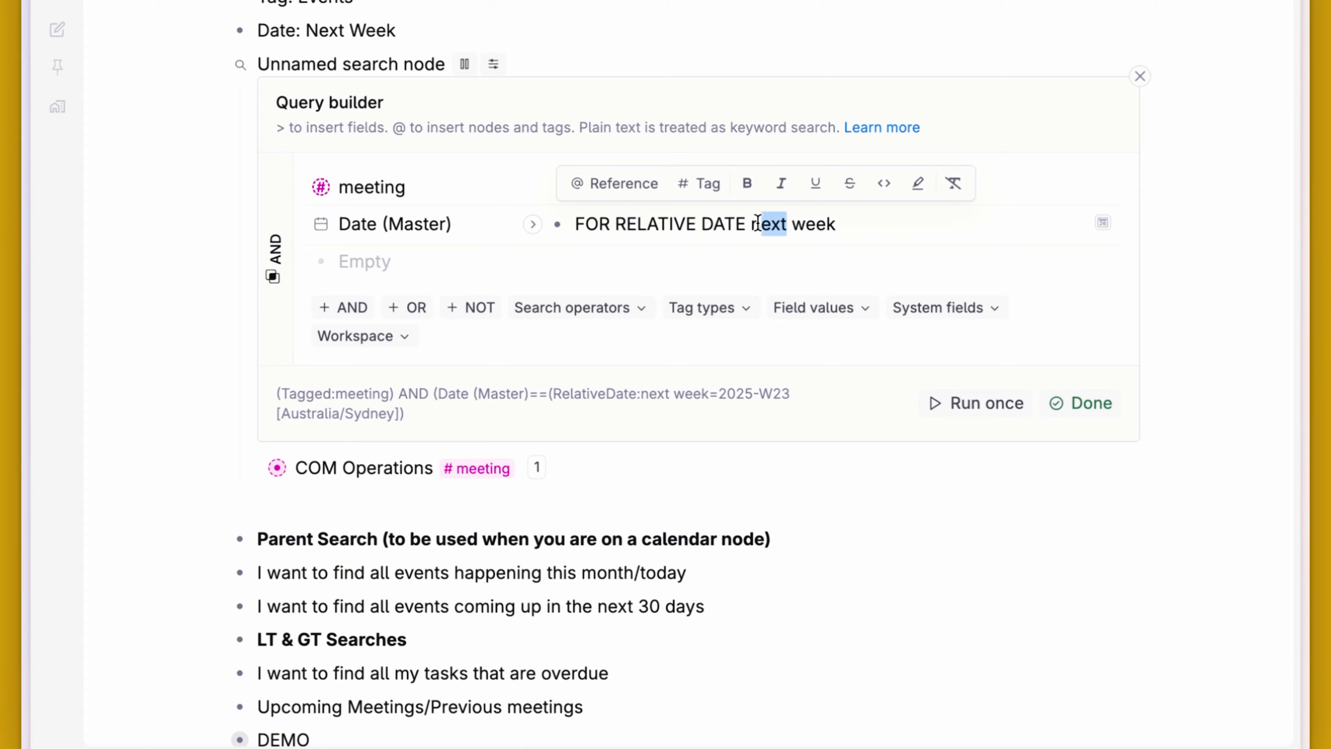
{"action": "type", "text": "last"}
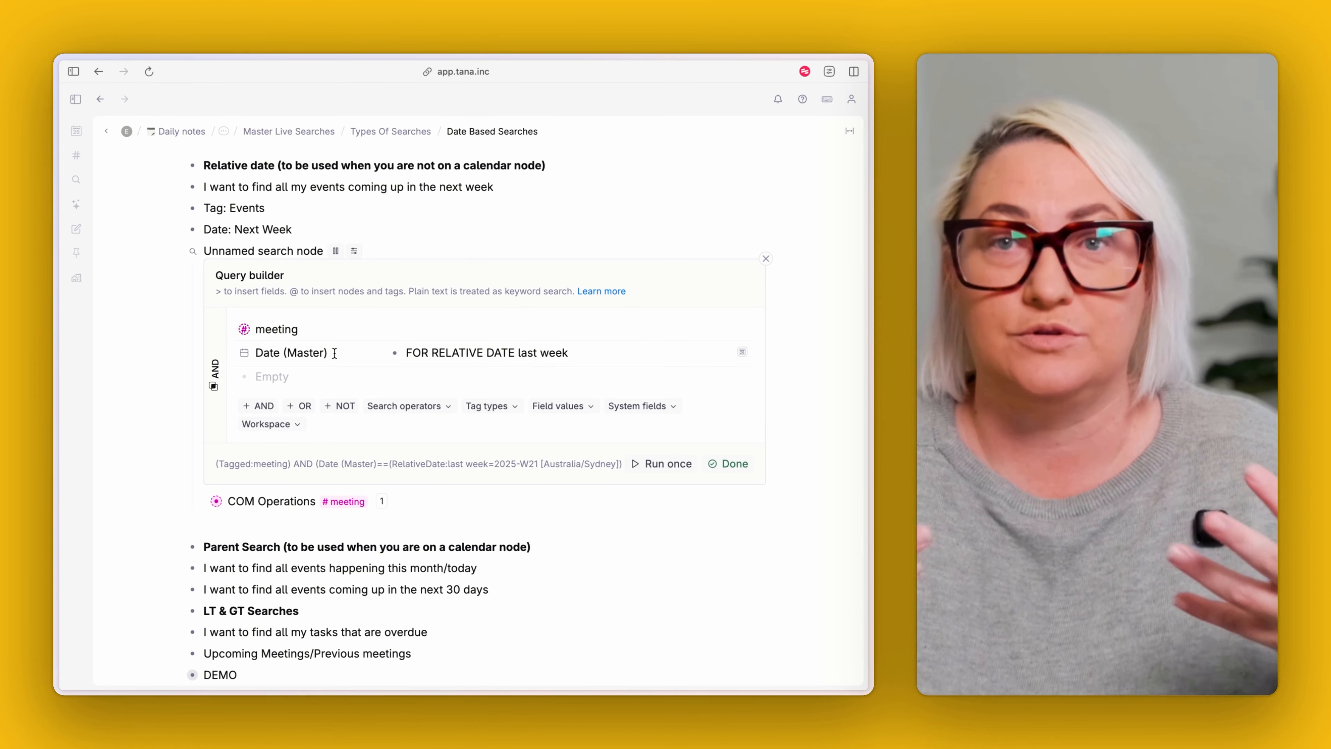
Step: Remove the Date (Master) condition from the meeting query, run it once and finish editing the search
{"action": "left_click", "coordinate": [324, 350]}
{"action": "key", "text": "super+shift+BackSpace"}
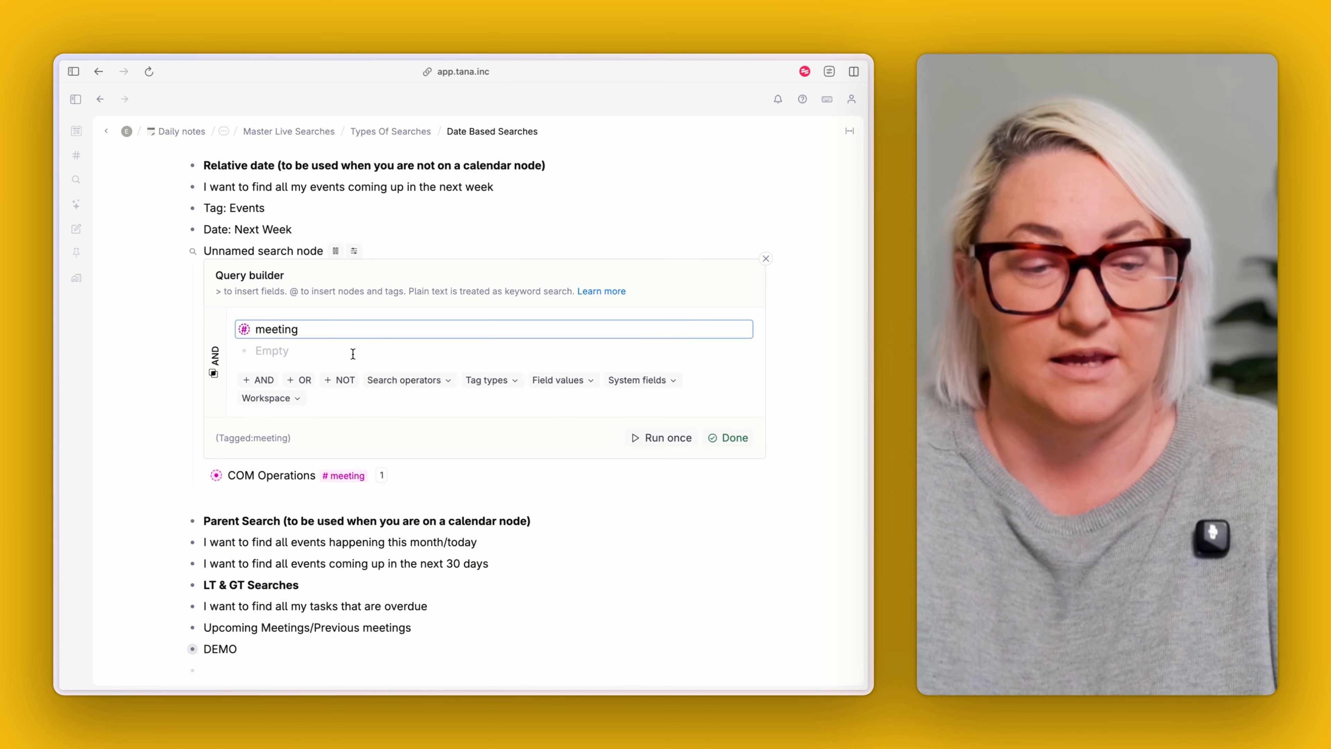
{"action": "left_click", "coordinate": [654, 437]}
{"action": "left_click", "coordinate": [727, 438]}
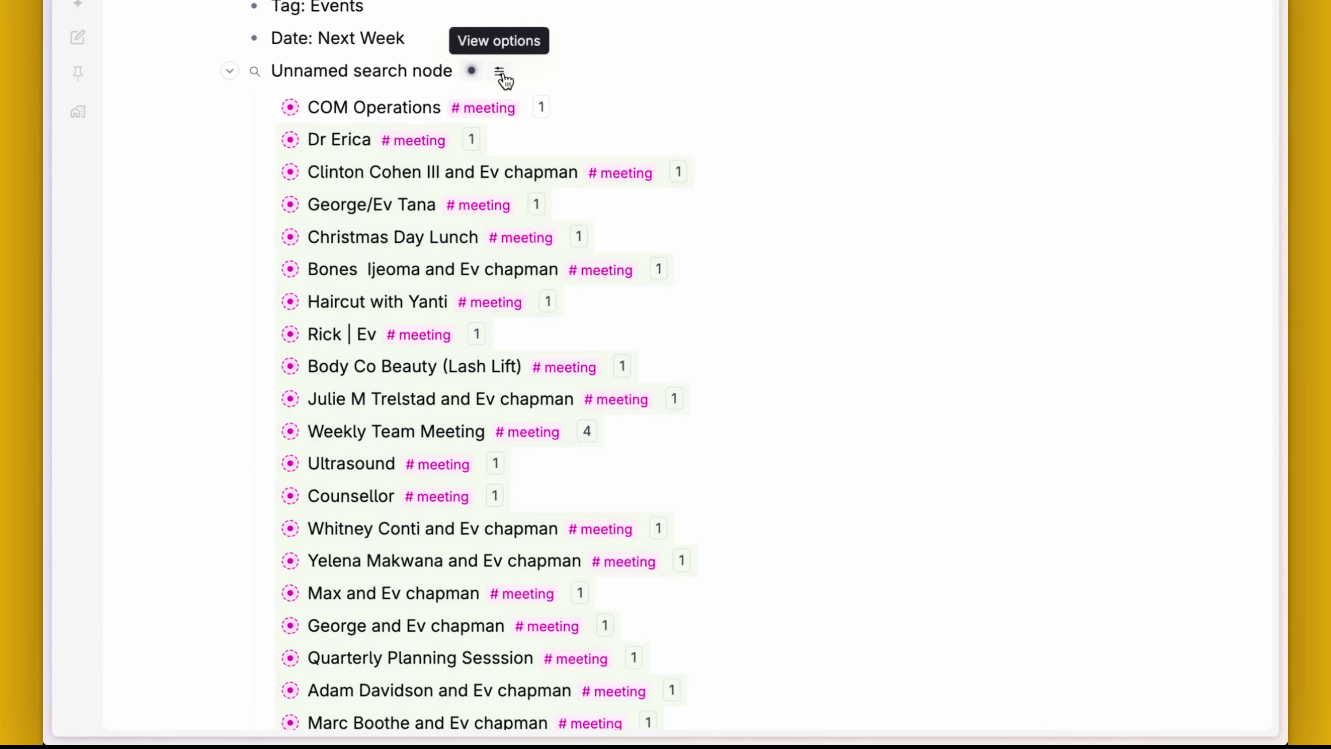
Step: Examine the relative periods offered by the Date (Master) view filter of the meeting search, and collapse the search node
{"action": "left_click", "coordinate": [504, 79]}
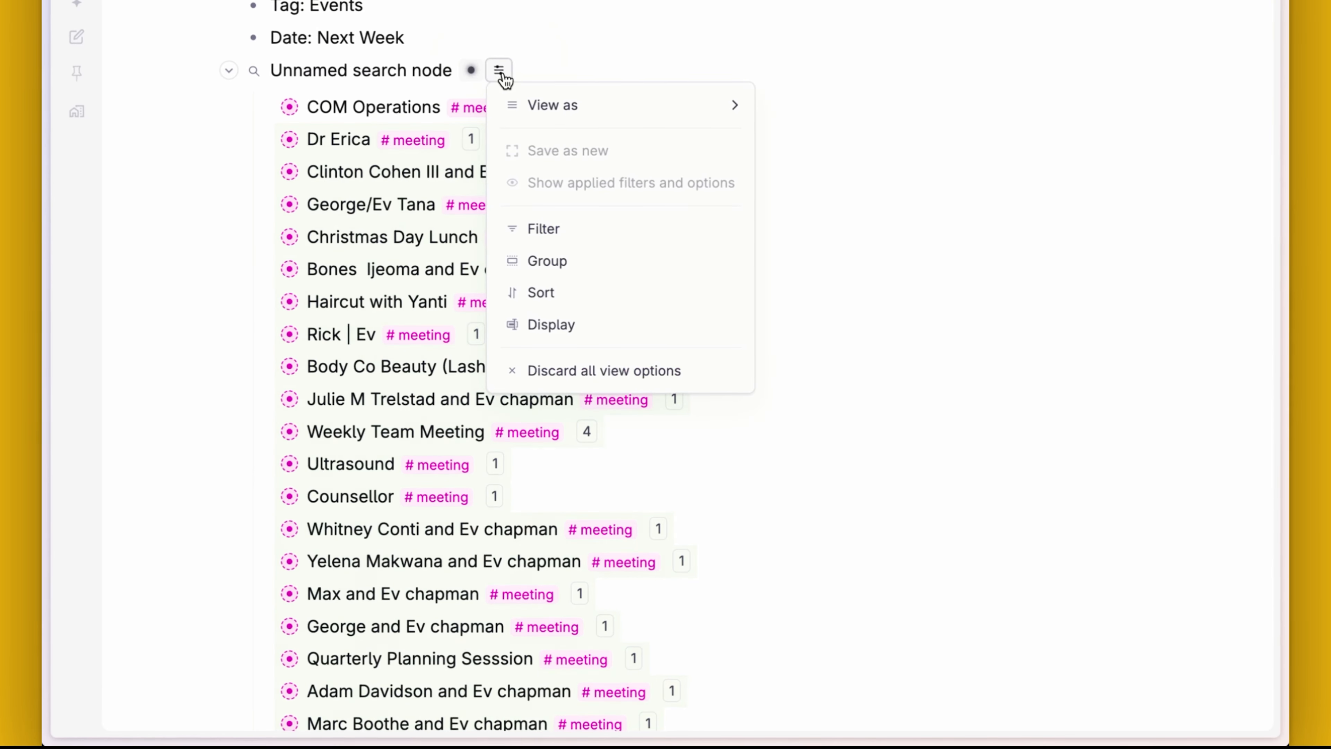
{"action": "left_click", "coordinate": [540, 228]}
{"action": "left_click", "coordinate": [224, 333]}
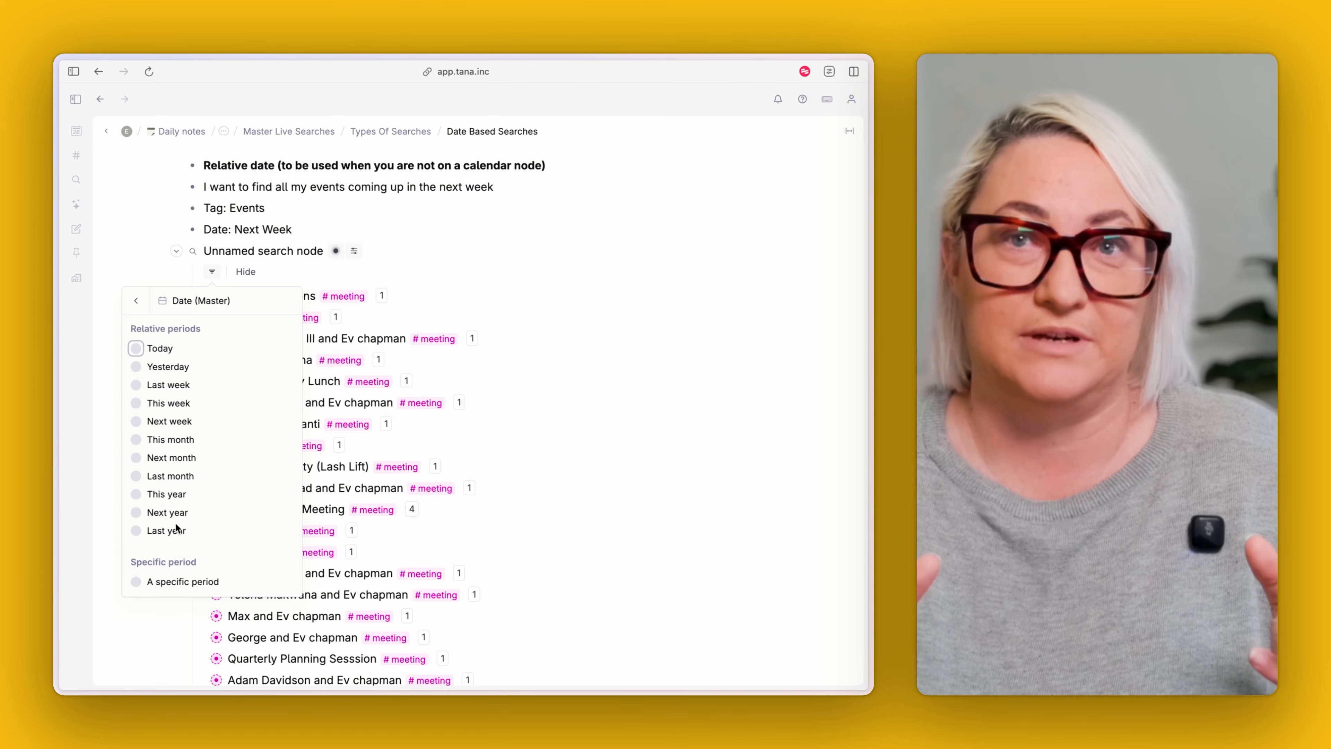
{"action": "left_click", "coordinate": [452, 314]}
{"action": "left_click", "coordinate": [267, 252]}
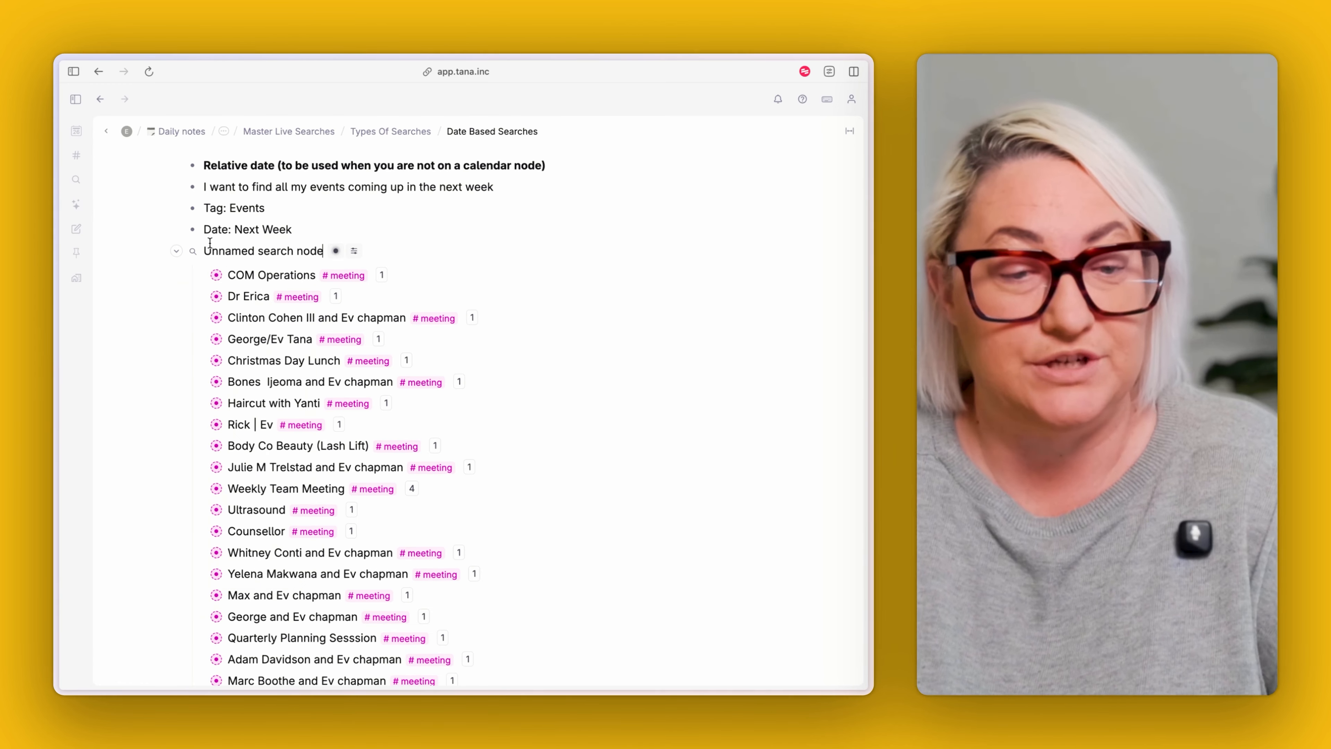
{"action": "left_click", "coordinate": [176, 251]}
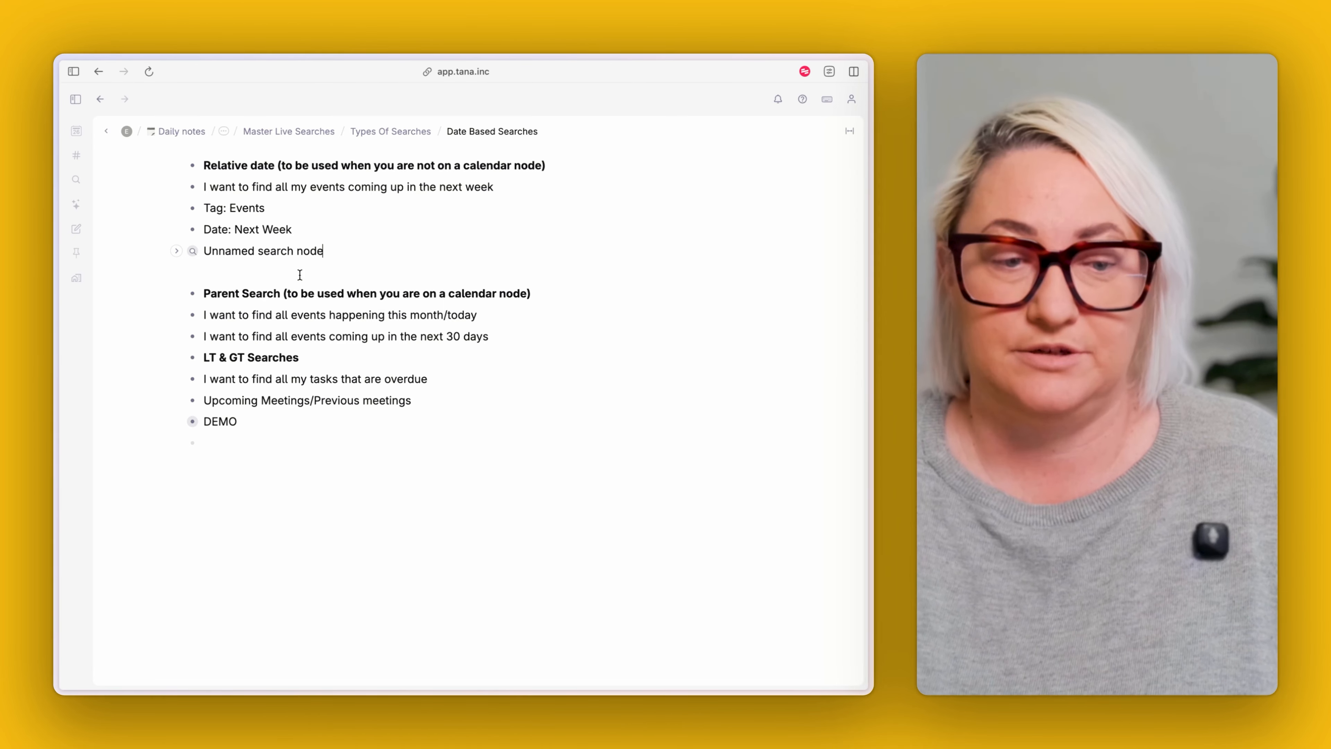
Step: On today's daily note, add the line "I am looking for all tasks that are due today" under Master Live Searches
{"action": "scroll", "coordinate": [315, 293], "scroll_direction": "up", "scroll_amount": 2}
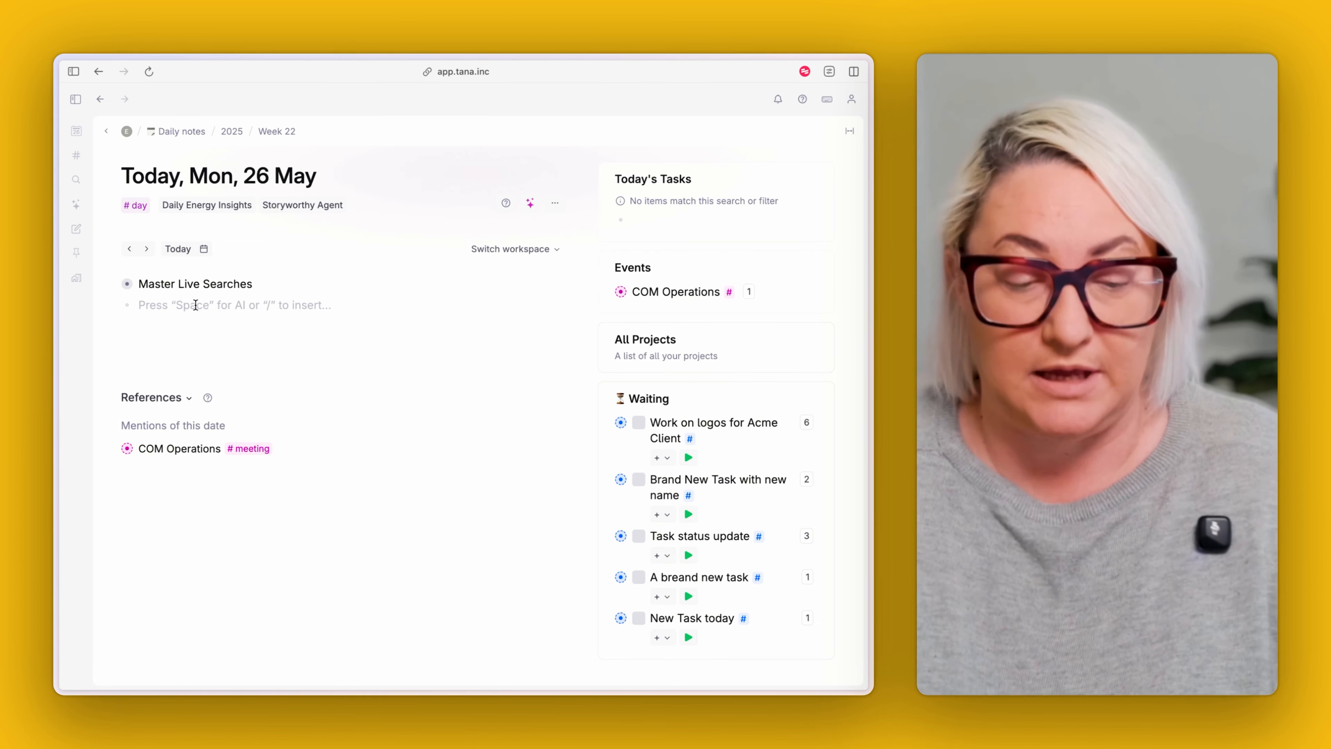
{"action": "type", "text": "I am lo"}
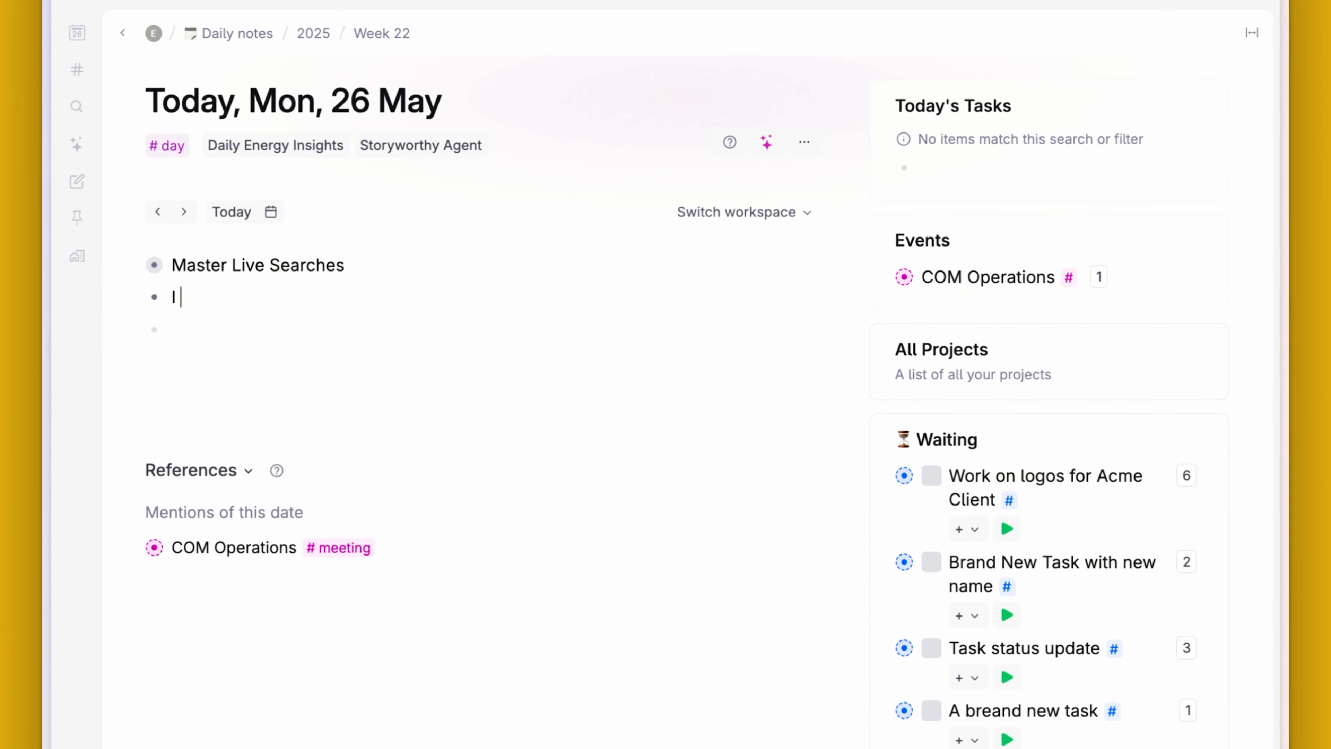
{"action": "type", "text": "oking for all tasks th"}
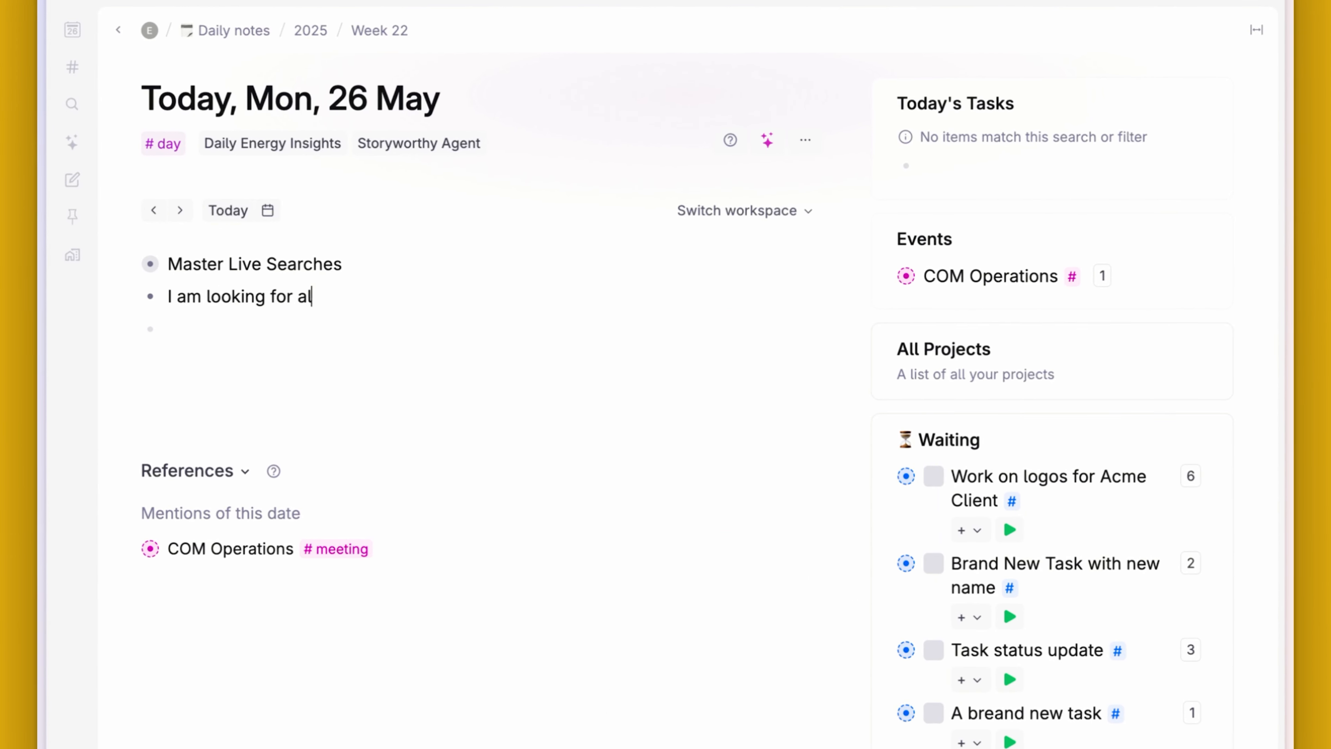
{"action": "type", "text": "at"}
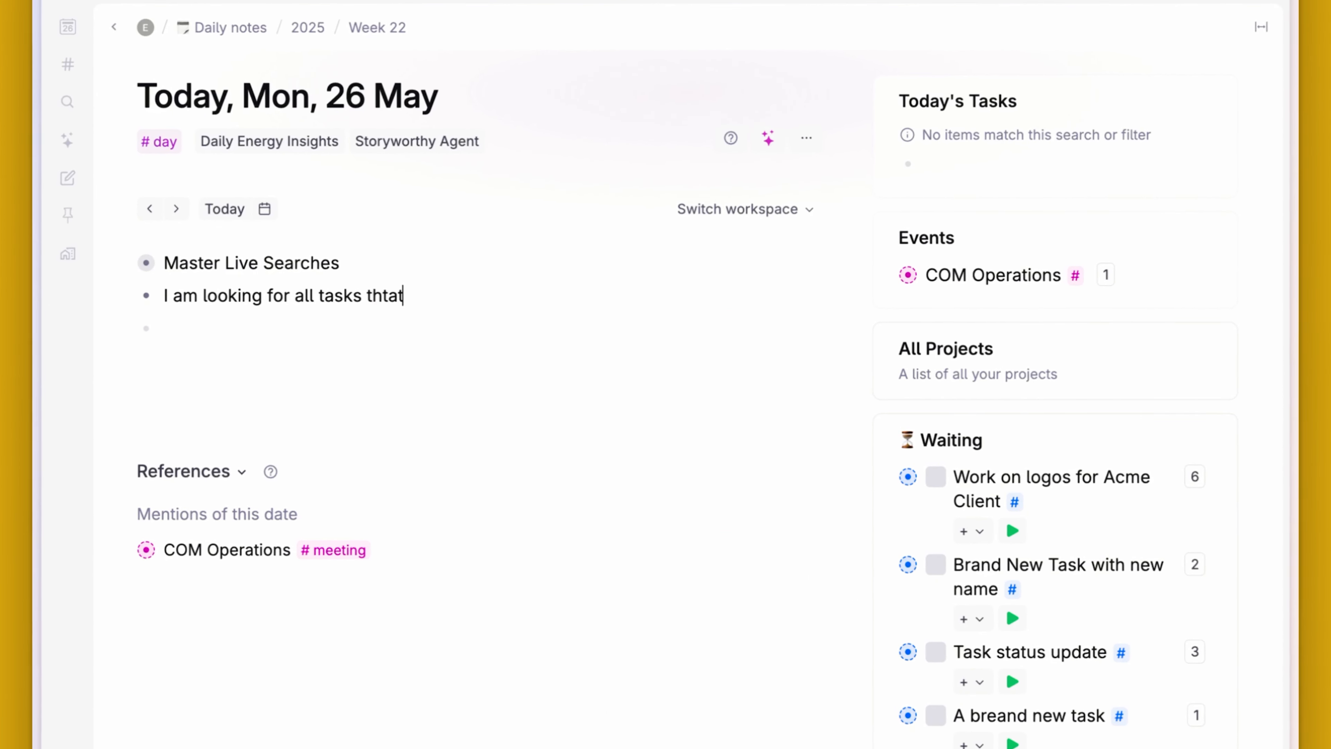
{"action": "key", "text": "BackSpace"}
{"action": "key", "text": "BackSpace"}
{"action": "type", "text": "at are due today"}
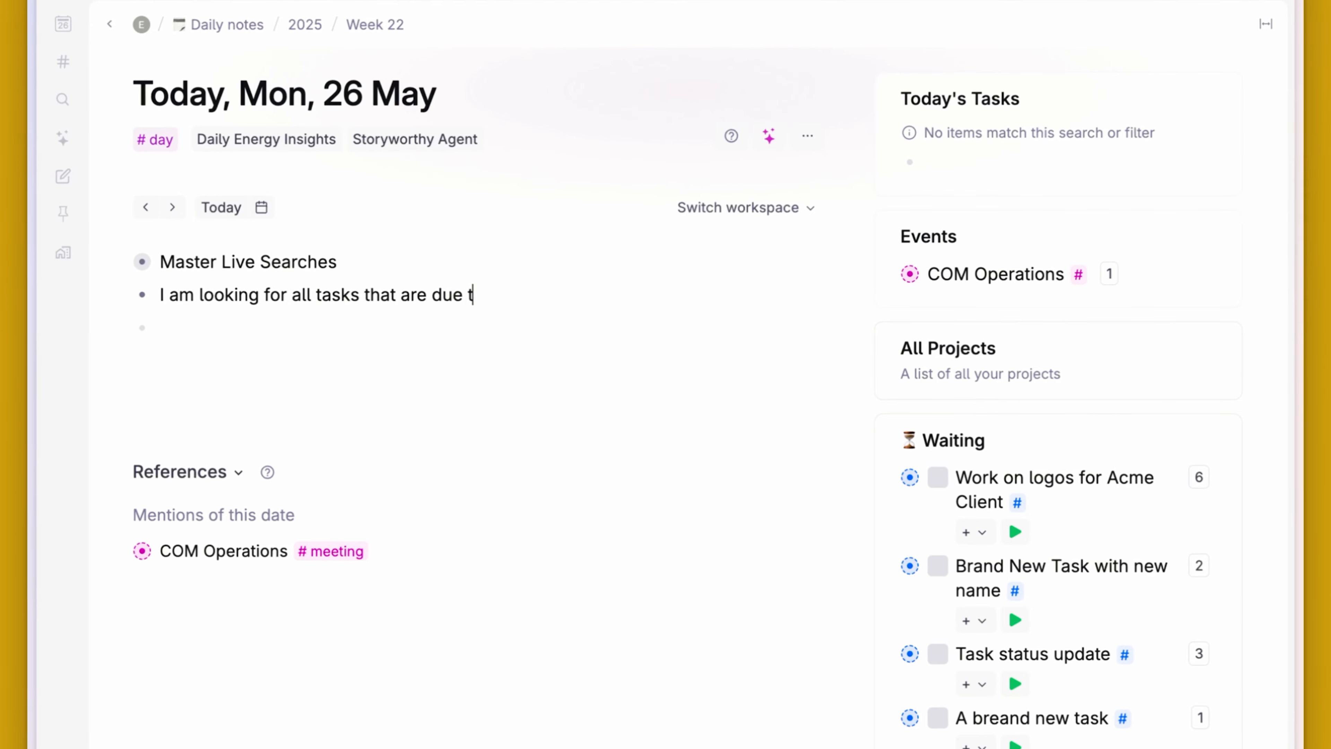
{"action": "key", "text": "Return"}
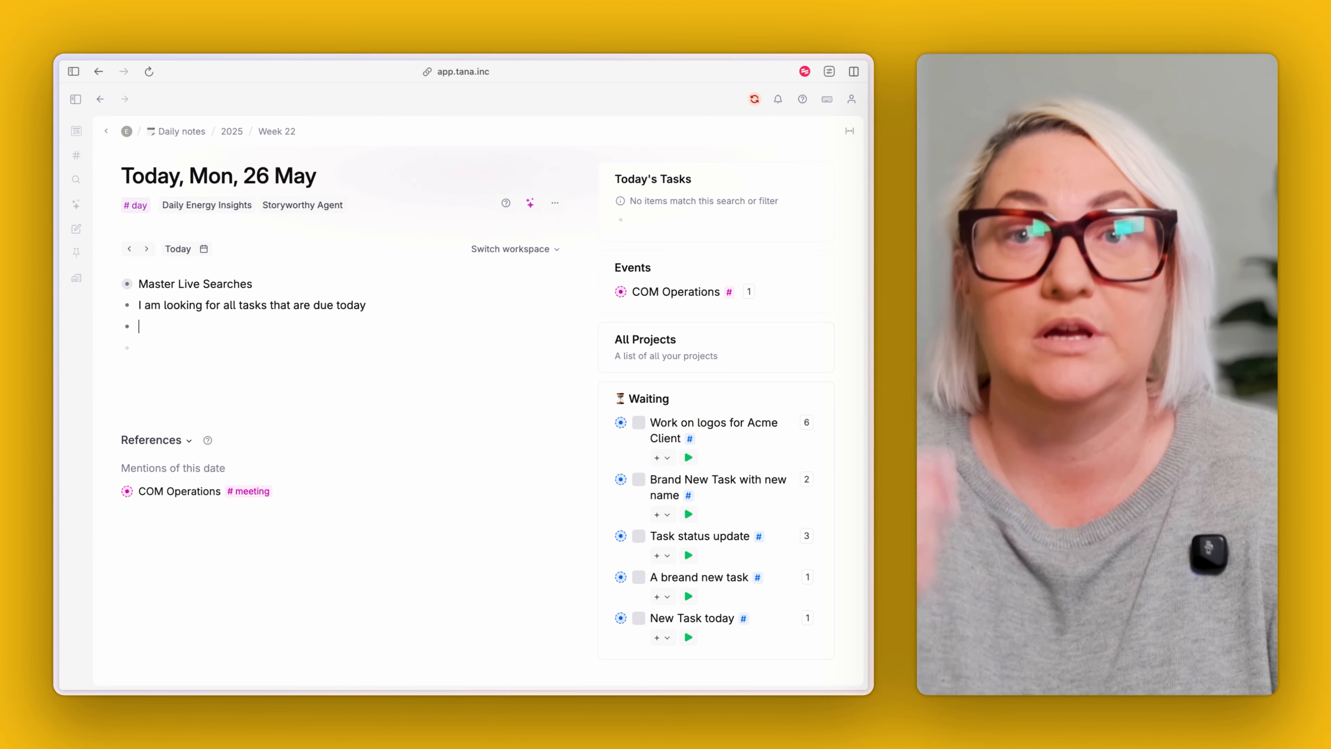
Step: Add the criteria lines "Supertag: Tasks" and "Date: Today (PARENT)" below the task question
{"action": "type", "text": "Supertga"}
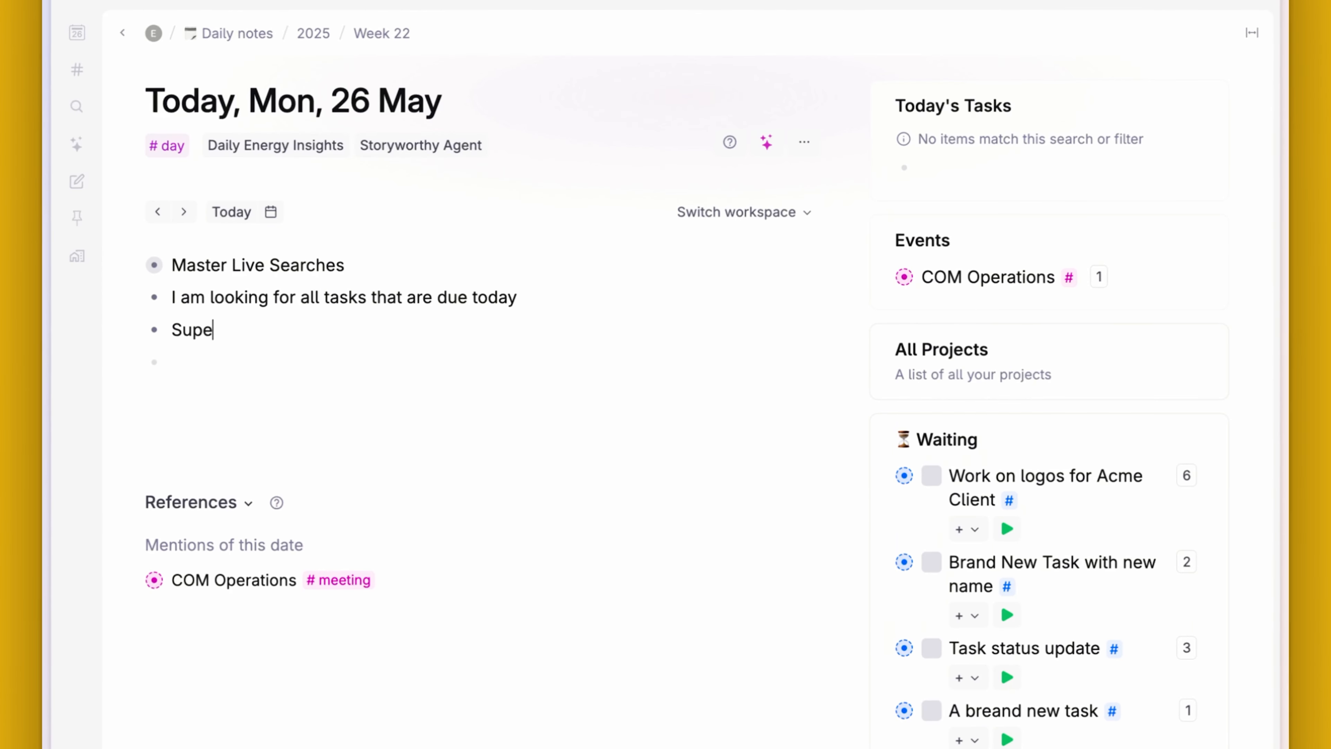
{"action": "key", "text": "BackSpace"}
{"action": "key", "text": "BackSpace"}
{"action": "type", "text": "ag: Tasks"}
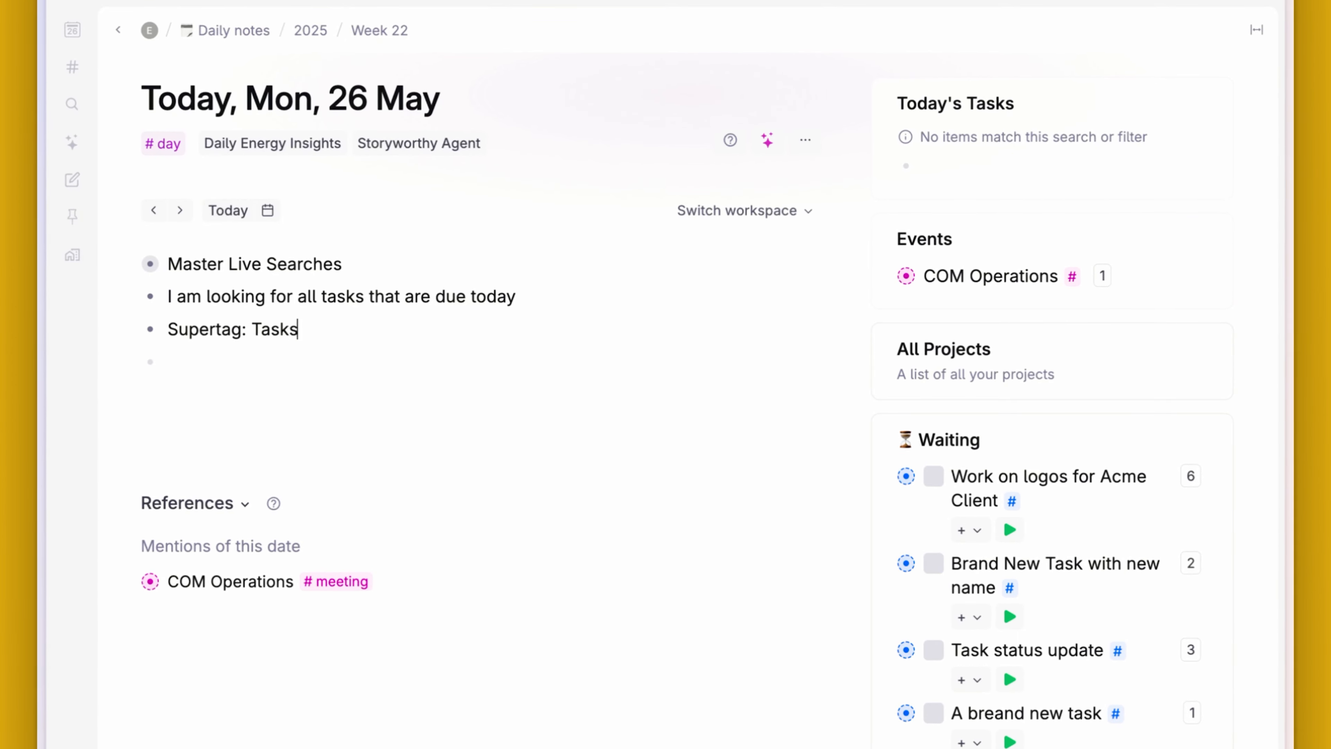
{"action": "key", "text": "Return"}
{"action": "type", "text": "Date: Today (P"}
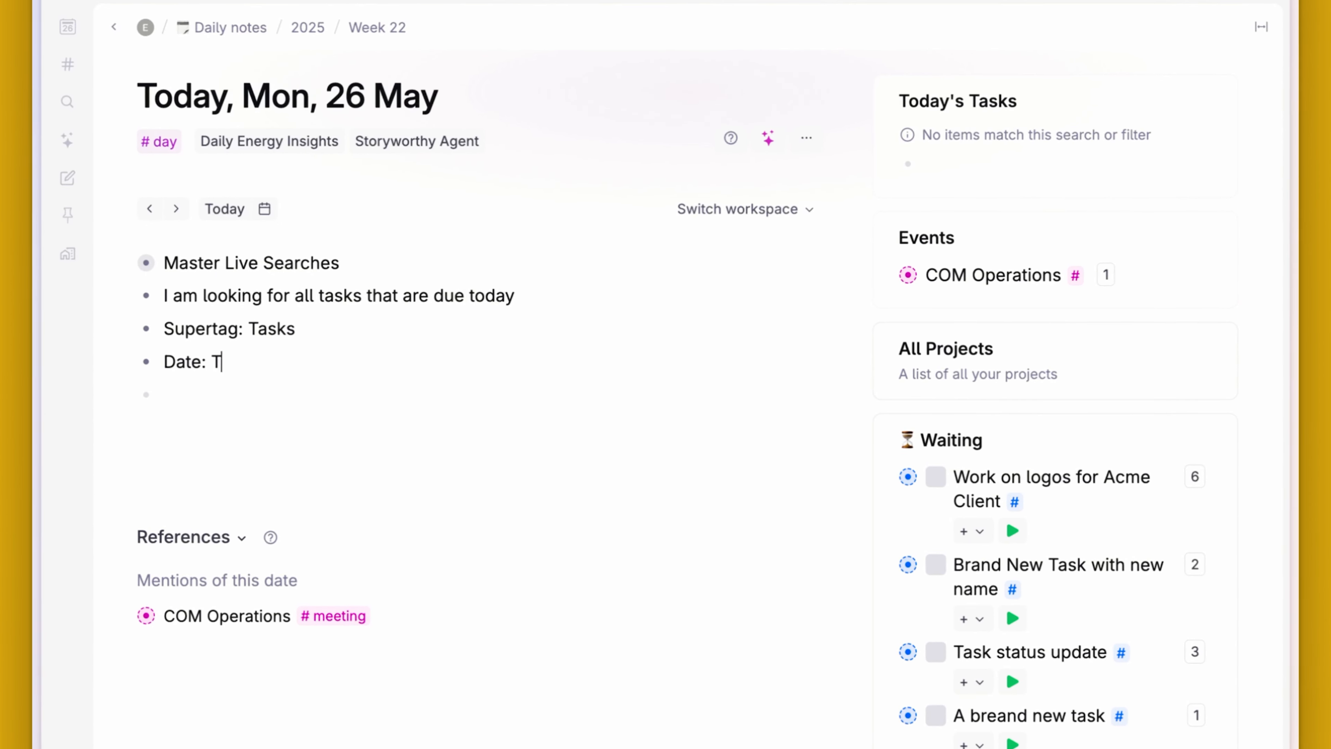
{"action": "type", "text": "ARENT)"}
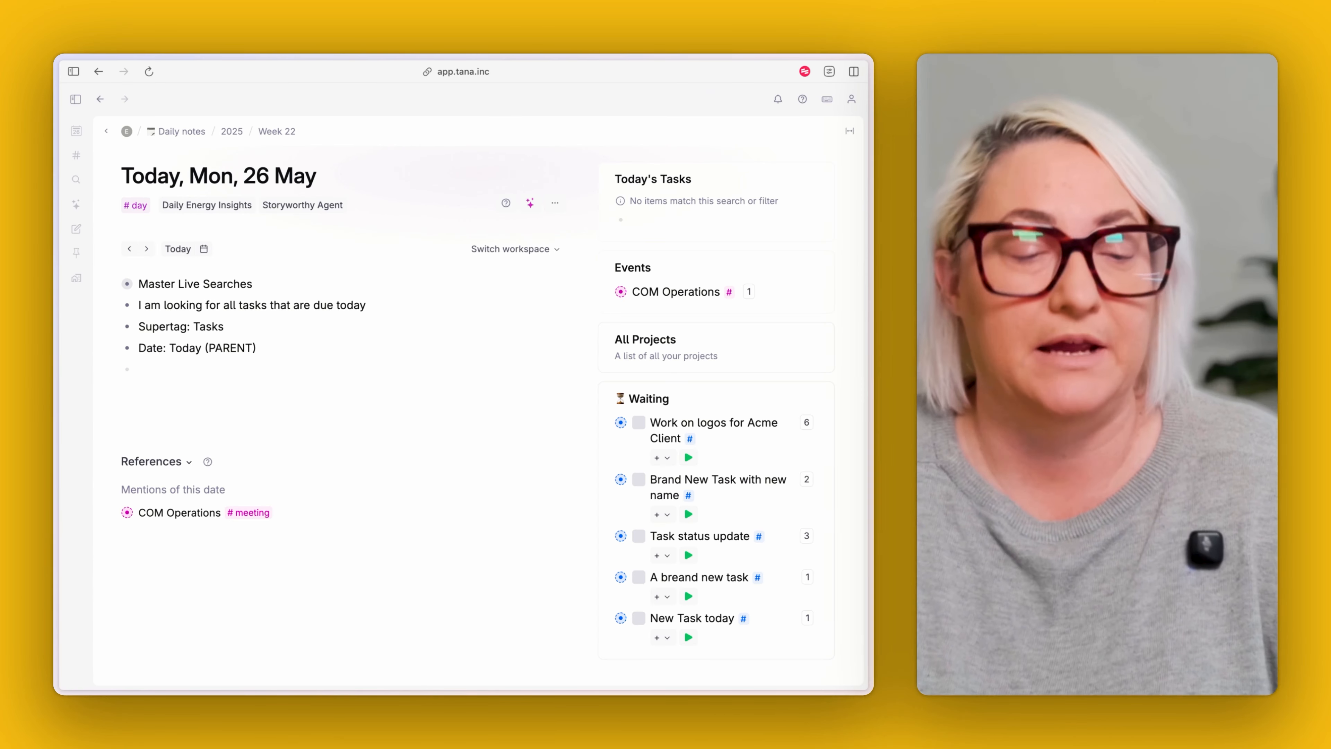
Step: Insert a search node below the criteria lines and add the task supertag as its first condition
{"action": "key", "text": "Return"}
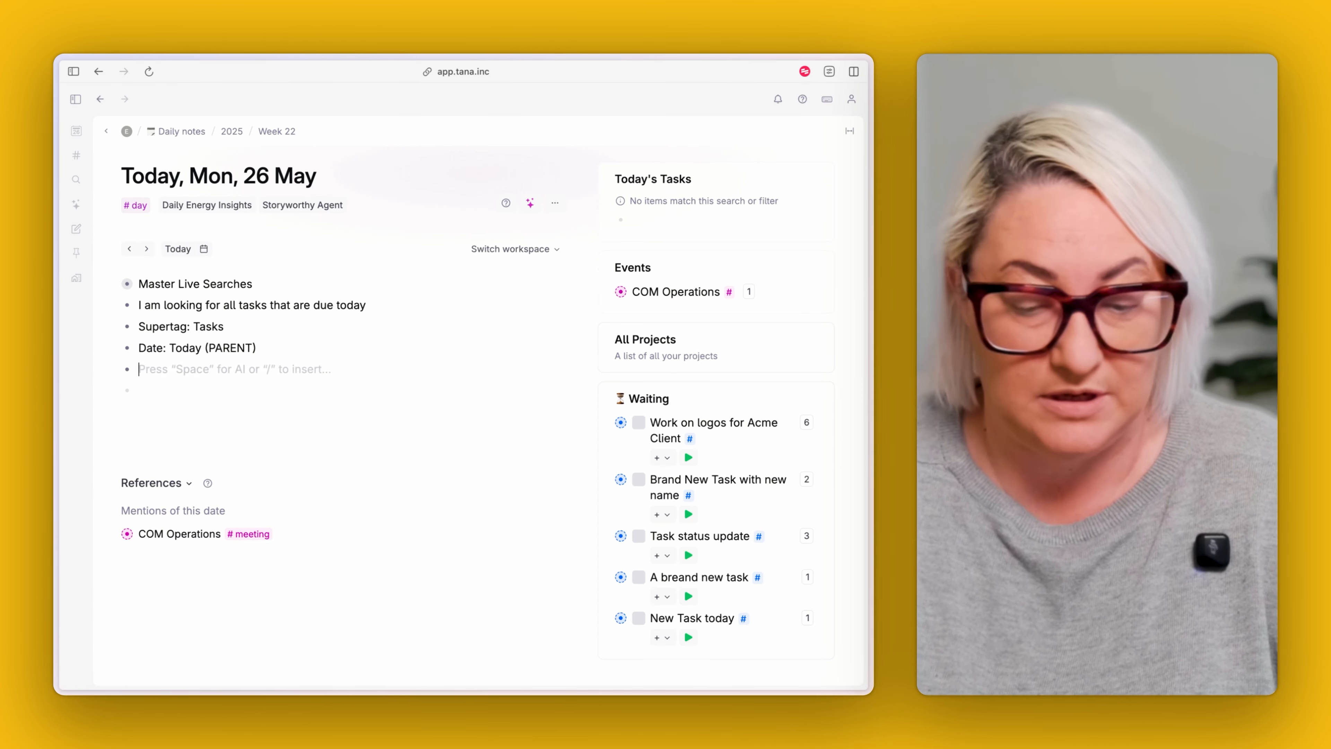
{"action": "type", "text": "?"}
{"action": "left_click", "coordinate": [256, 396]}
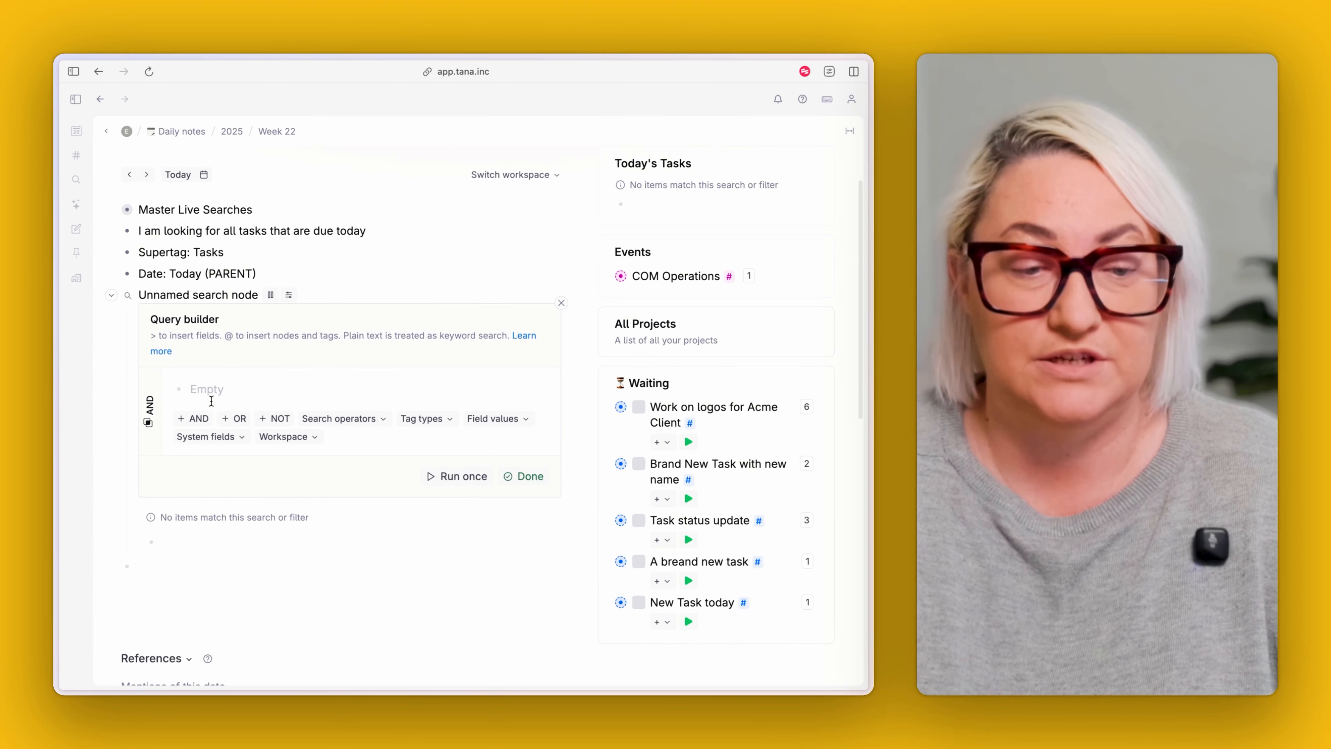
{"action": "type", "text": "#t"}
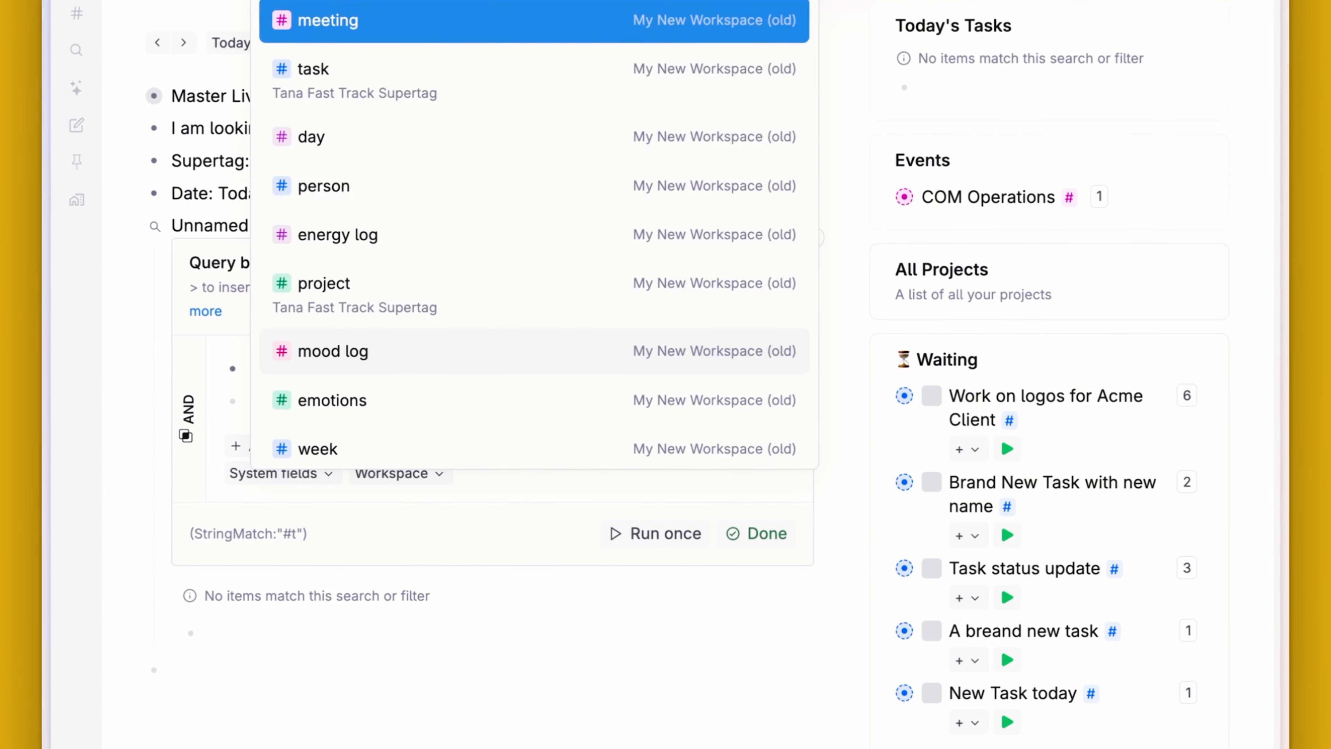
{"action": "type", "text": "ask"}
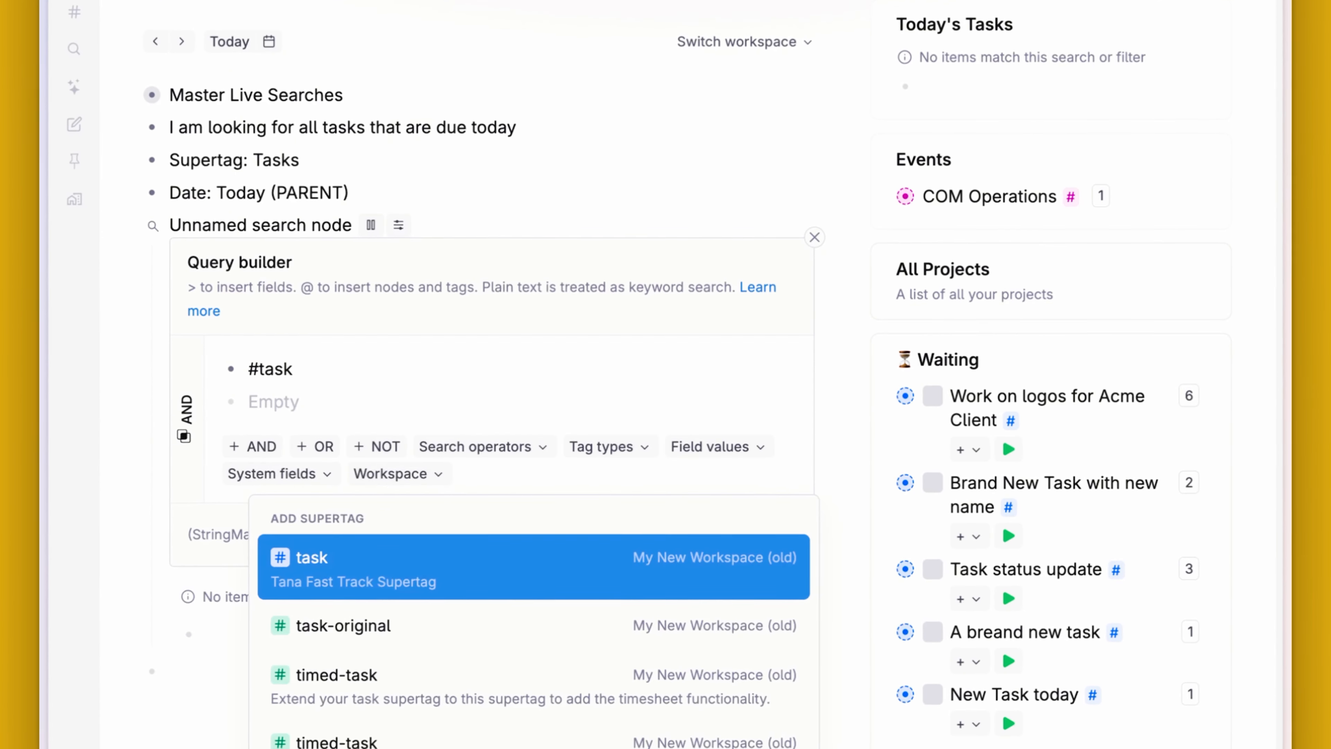
{"action": "key", "text": "Return"}
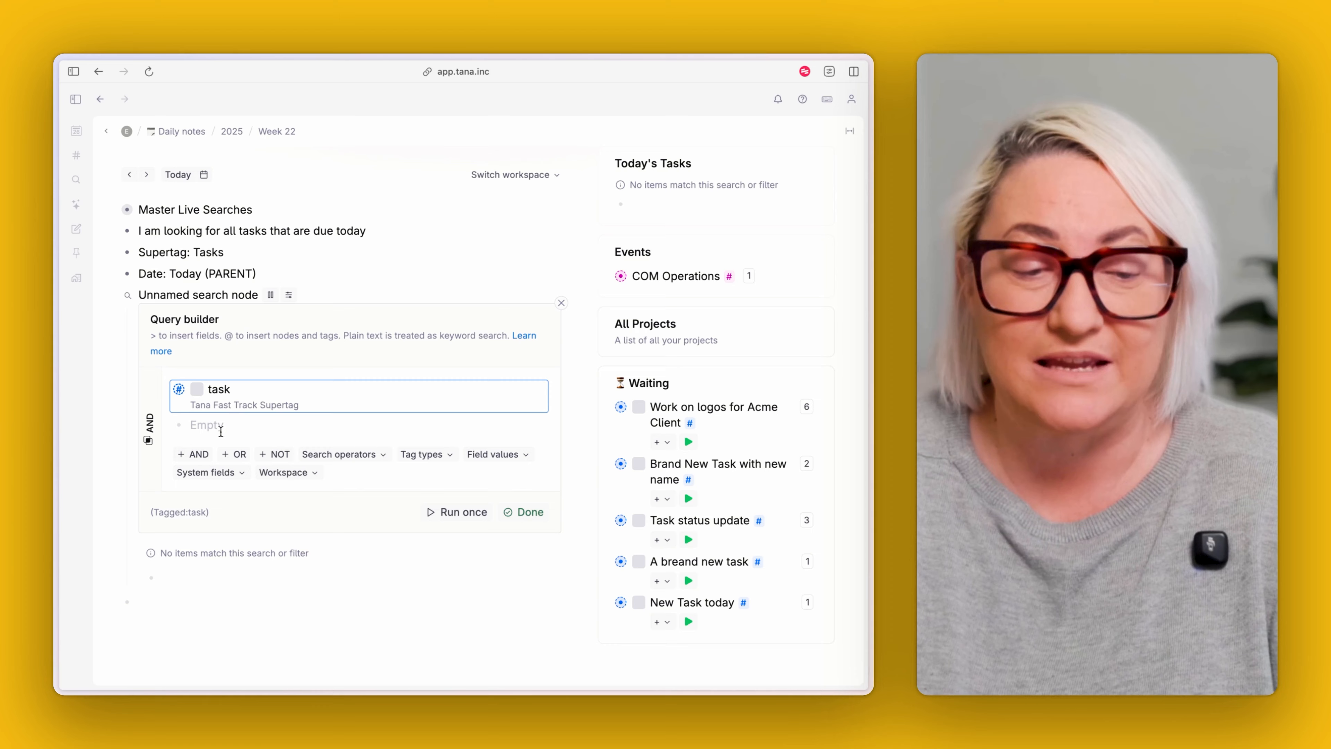
Step: Add the Date (Master) field as a condition below the task tag and set its value to PARENT
{"action": "left_click", "coordinate": [217, 426]}
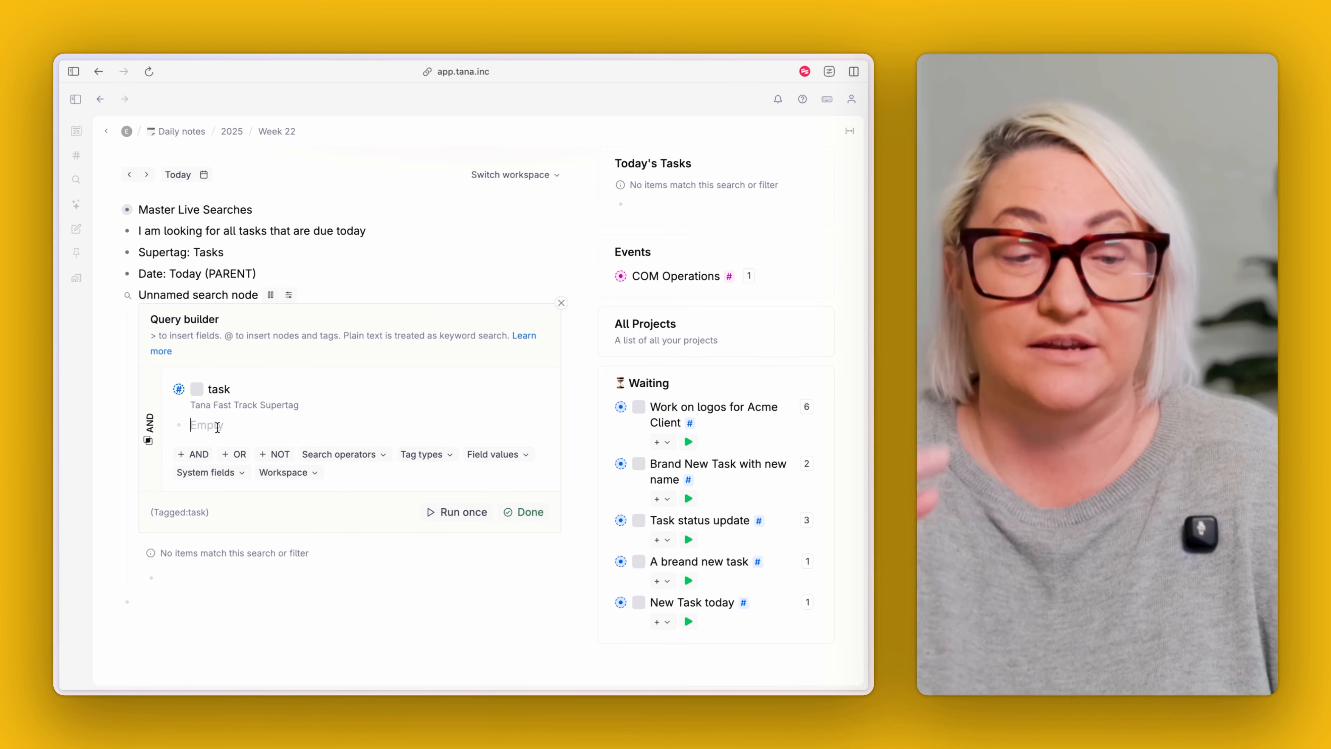
{"action": "type", "text": ">date"}
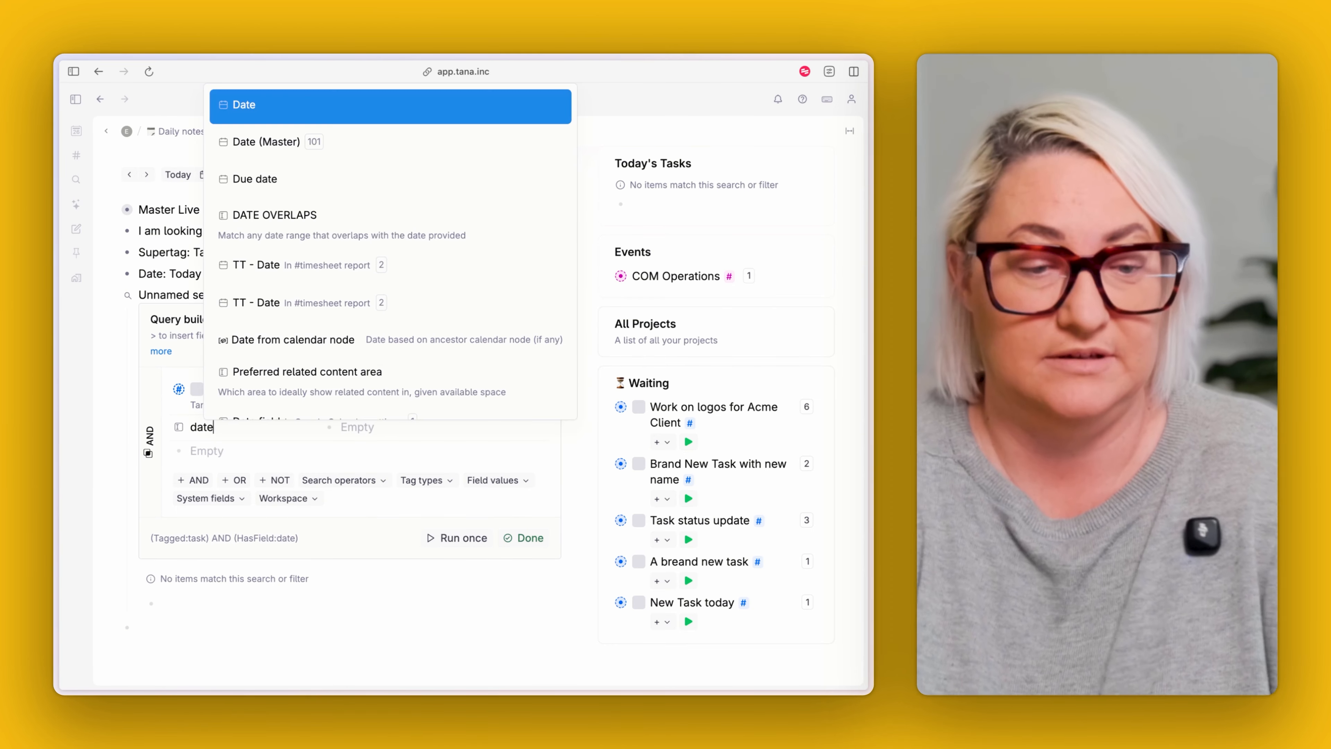
{"action": "key", "text": "Down"}
{"action": "key", "text": "Return"}
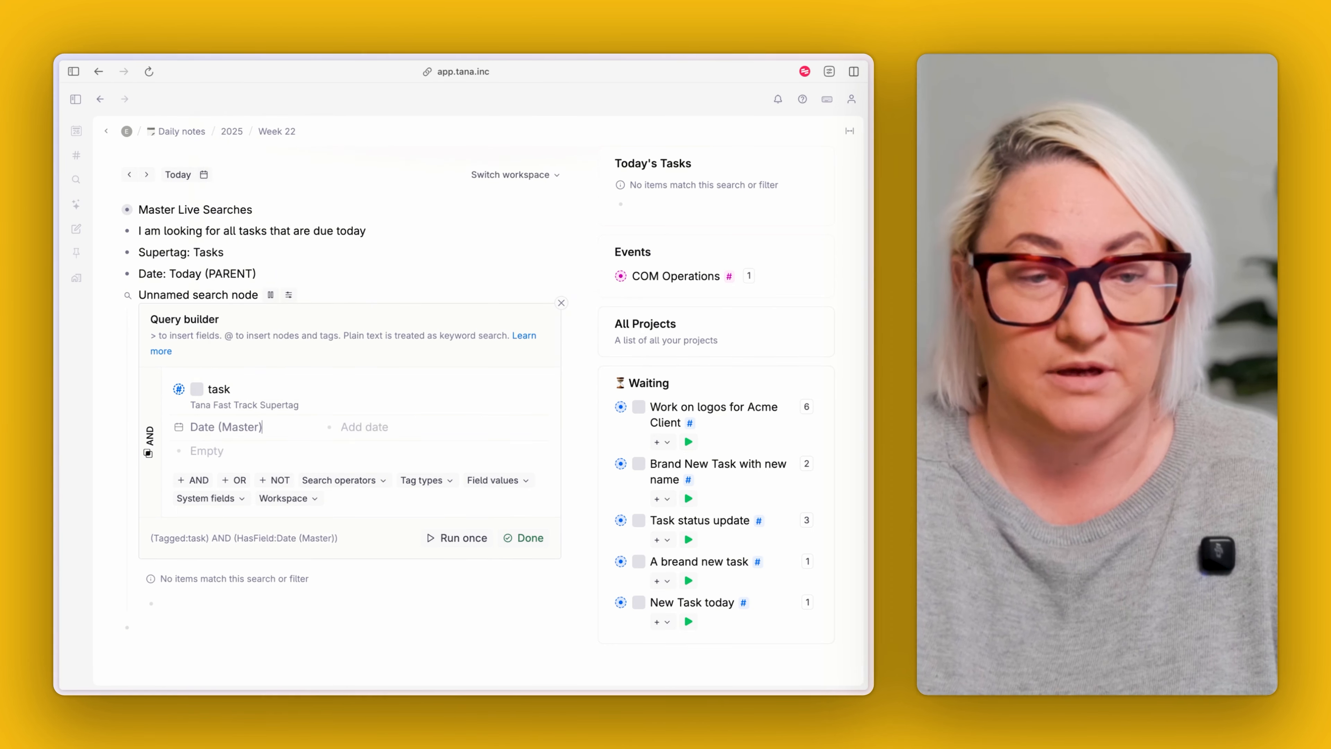
{"action": "left_click", "coordinate": [373, 426]}
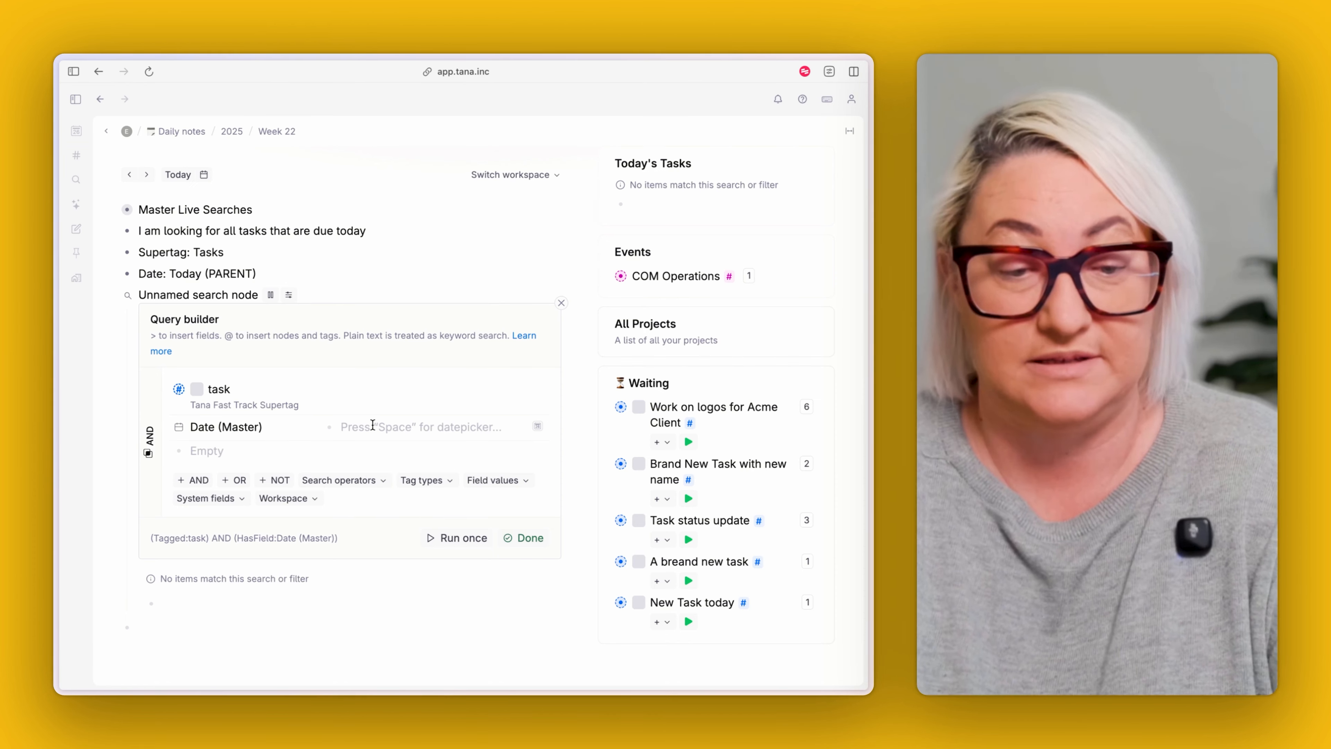
{"action": "type", "text": "PARENT"}
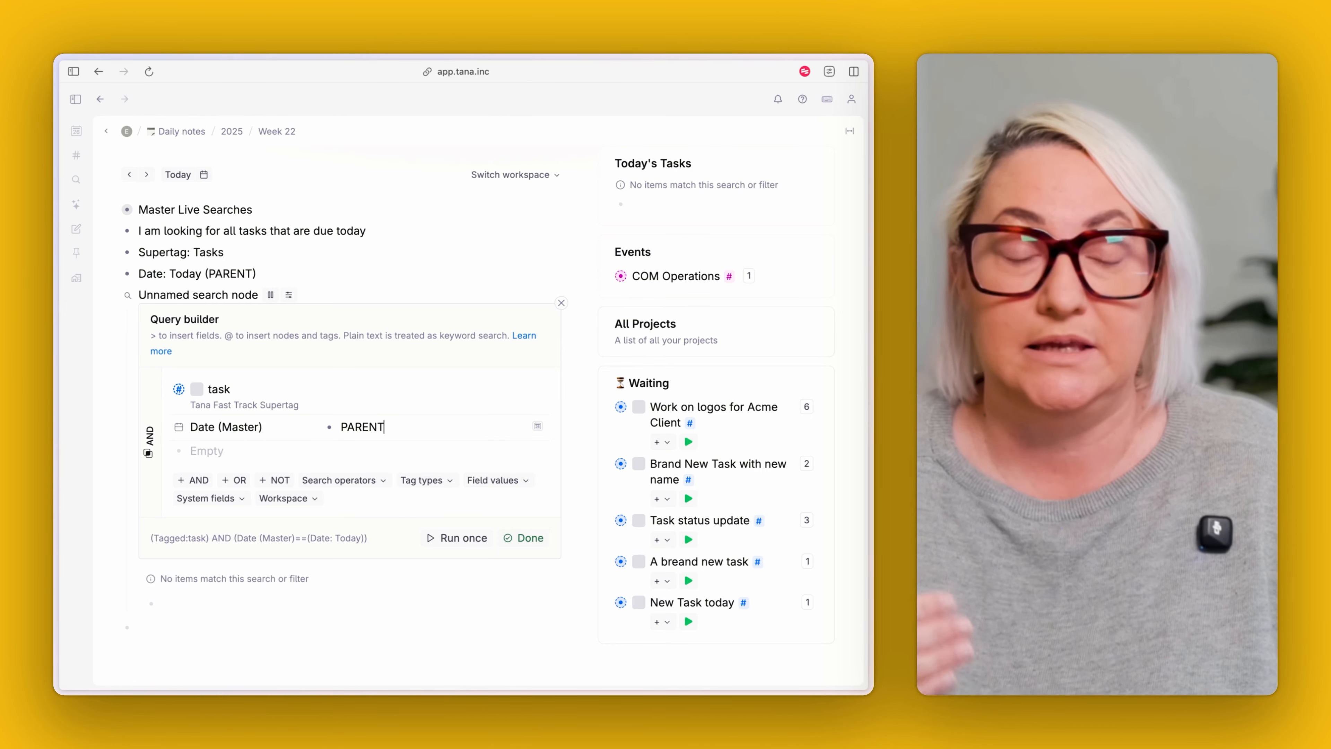
Step: Add a "New Task" line below the "Date: Today (PARENT)" criterion and tag it with the task supertag
{"action": "scroll", "coordinate": [199, 353], "scroll_direction": "up", "scroll_amount": 2}
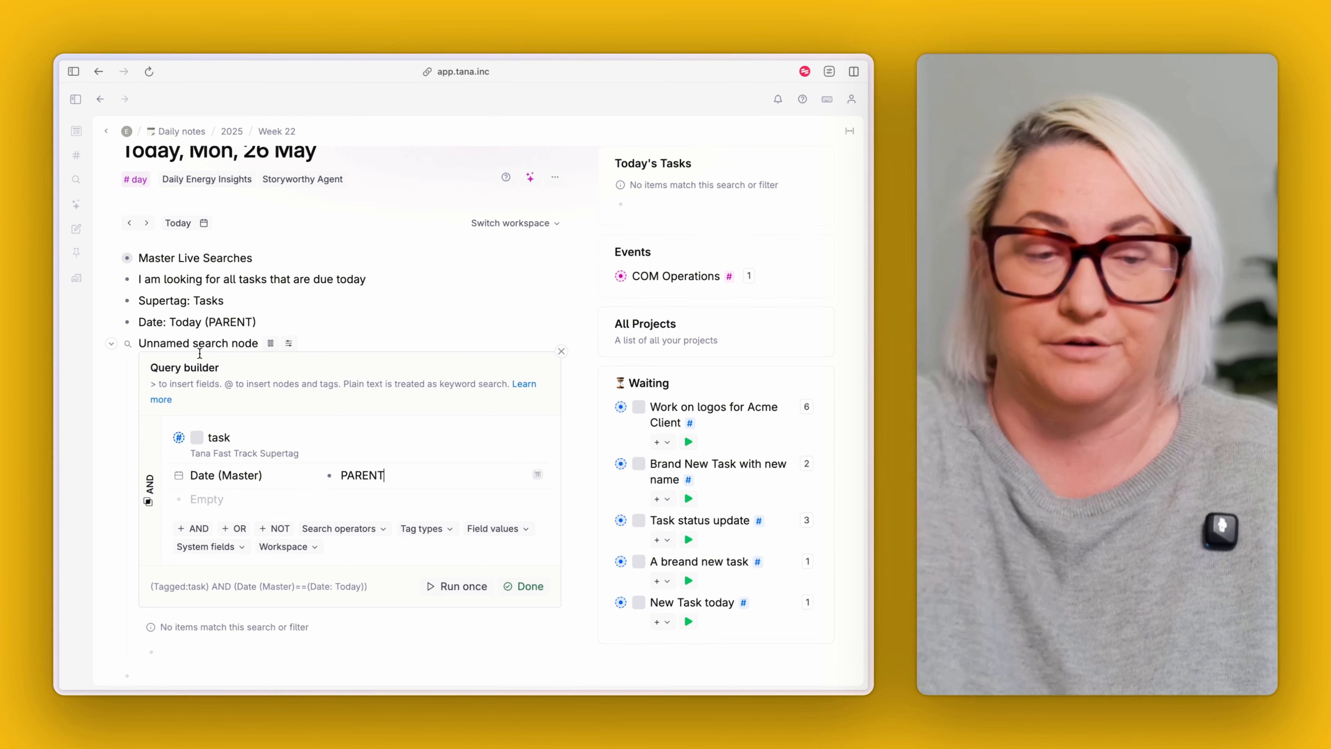
{"action": "scroll", "coordinate": [196, 357], "scroll_direction": "up", "scroll_amount": 2}
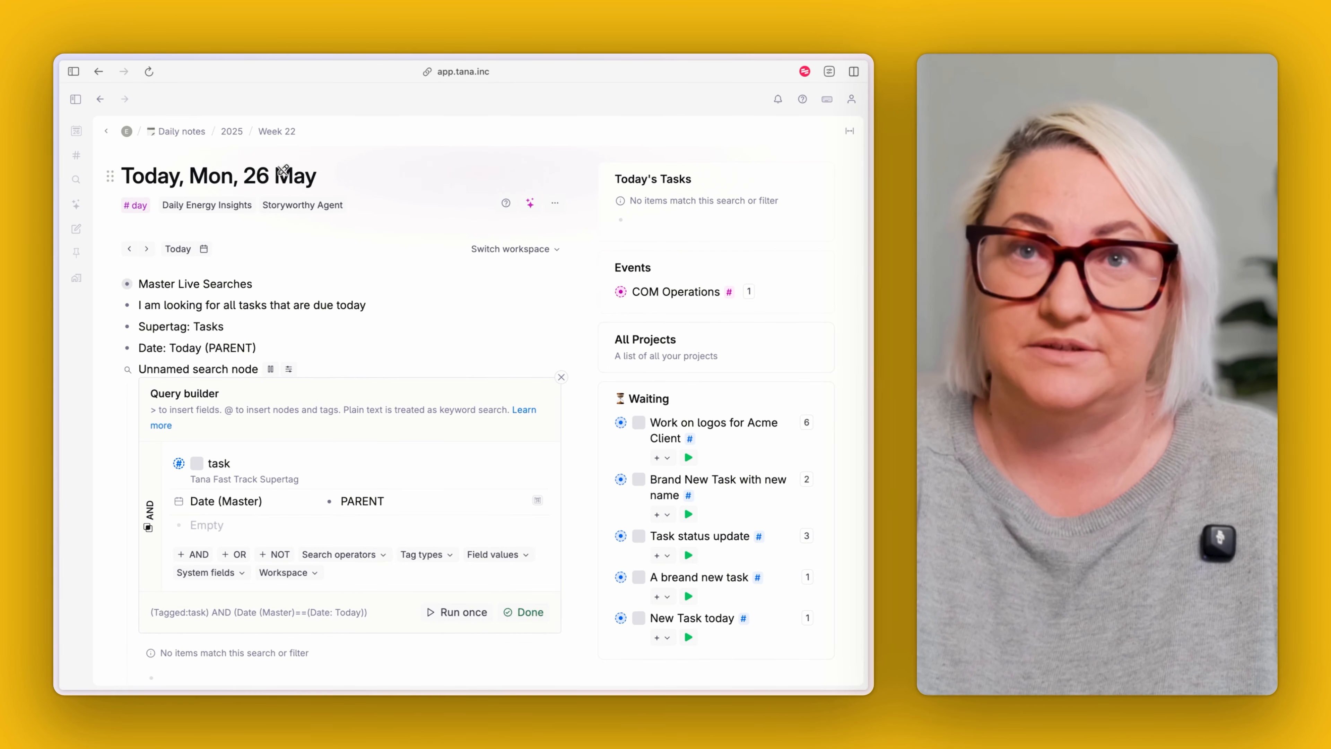
{"action": "scroll", "coordinate": [425, 365], "scroll_direction": "down", "scroll_amount": 5}
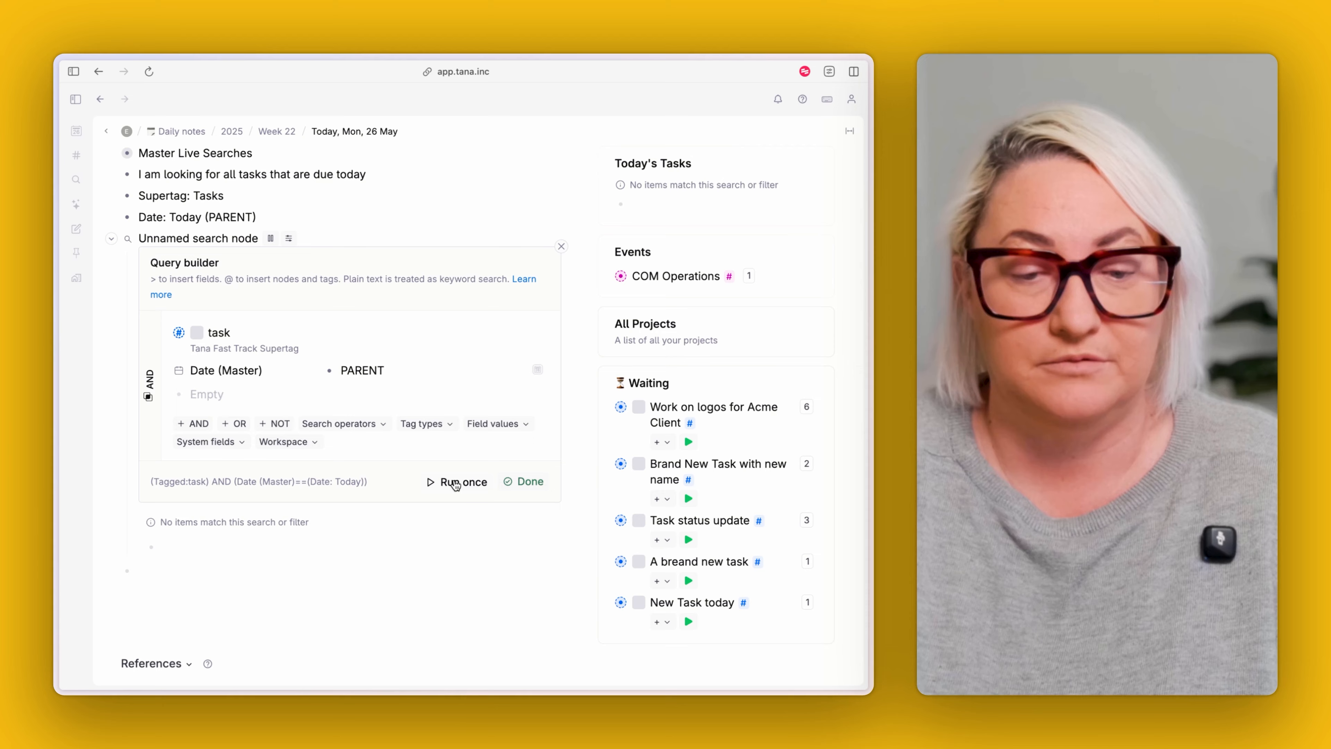
{"action": "left_click", "coordinate": [280, 216]}
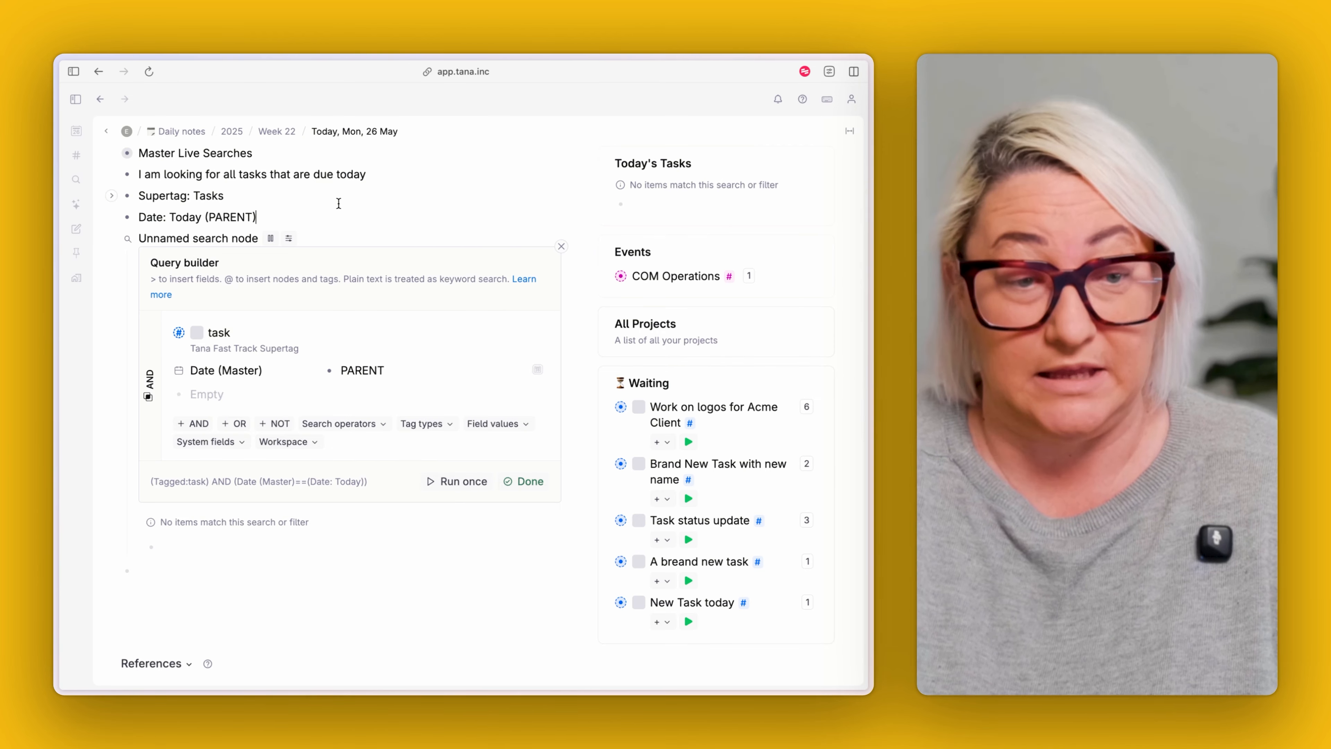
{"action": "key", "text": "Return"}
{"action": "type", "text": "New Task #"}
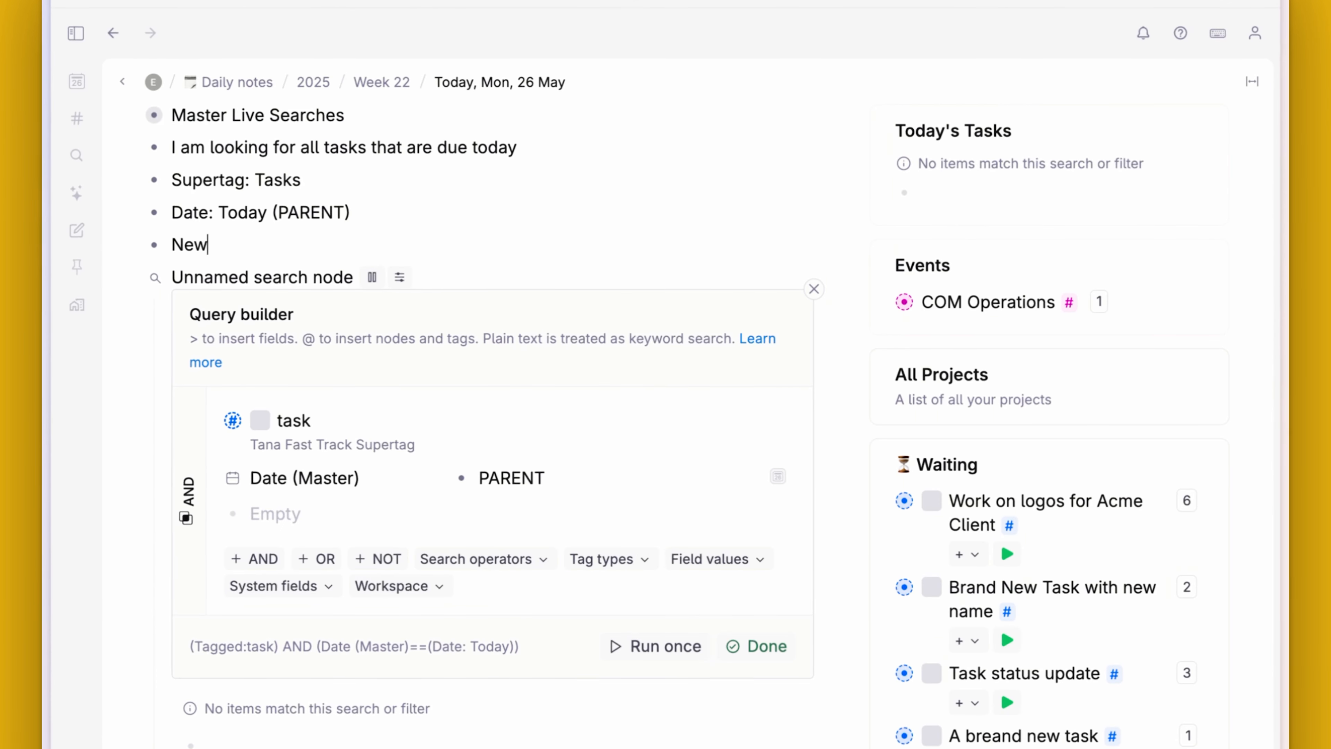
{"action": "type", "text": "Task #task"}
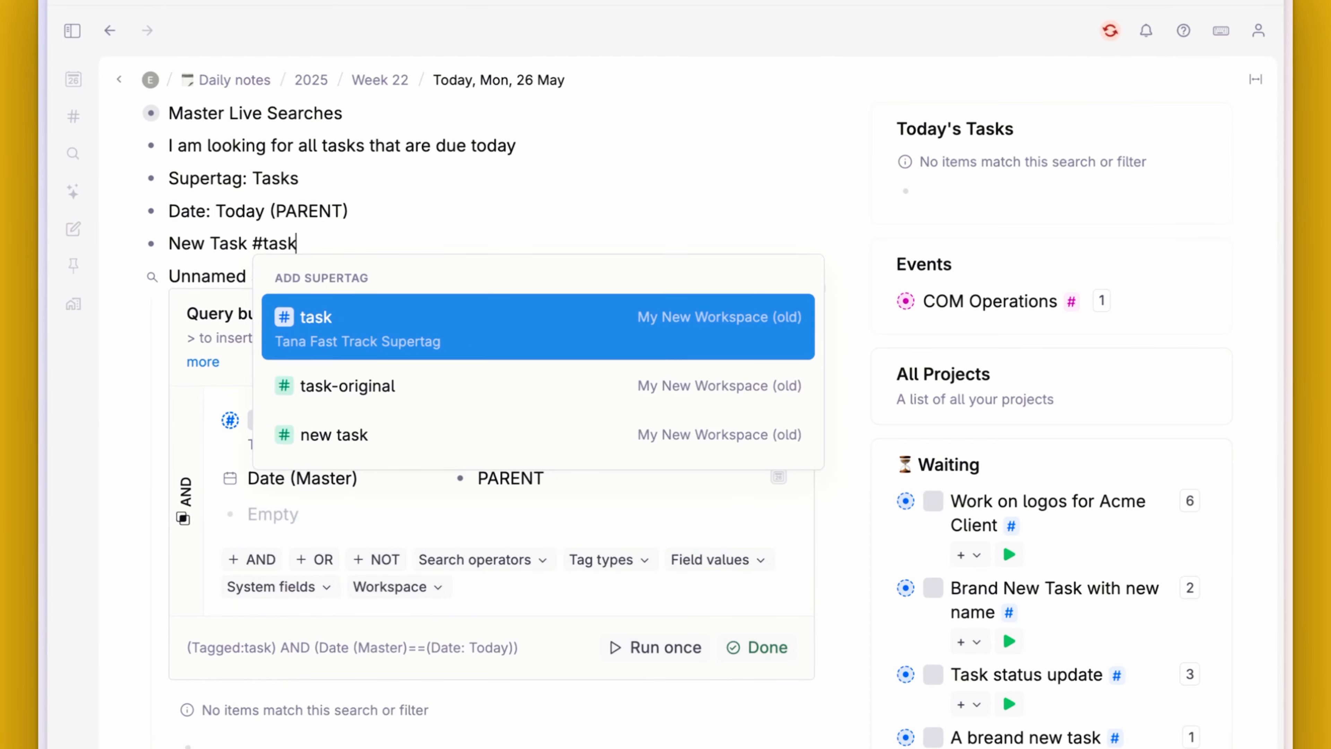
{"action": "key", "text": "Return"}
Step: Set the new task's Date (Master) field to today and collapse the task
{"action": "left_click", "coordinate": [335, 387]}
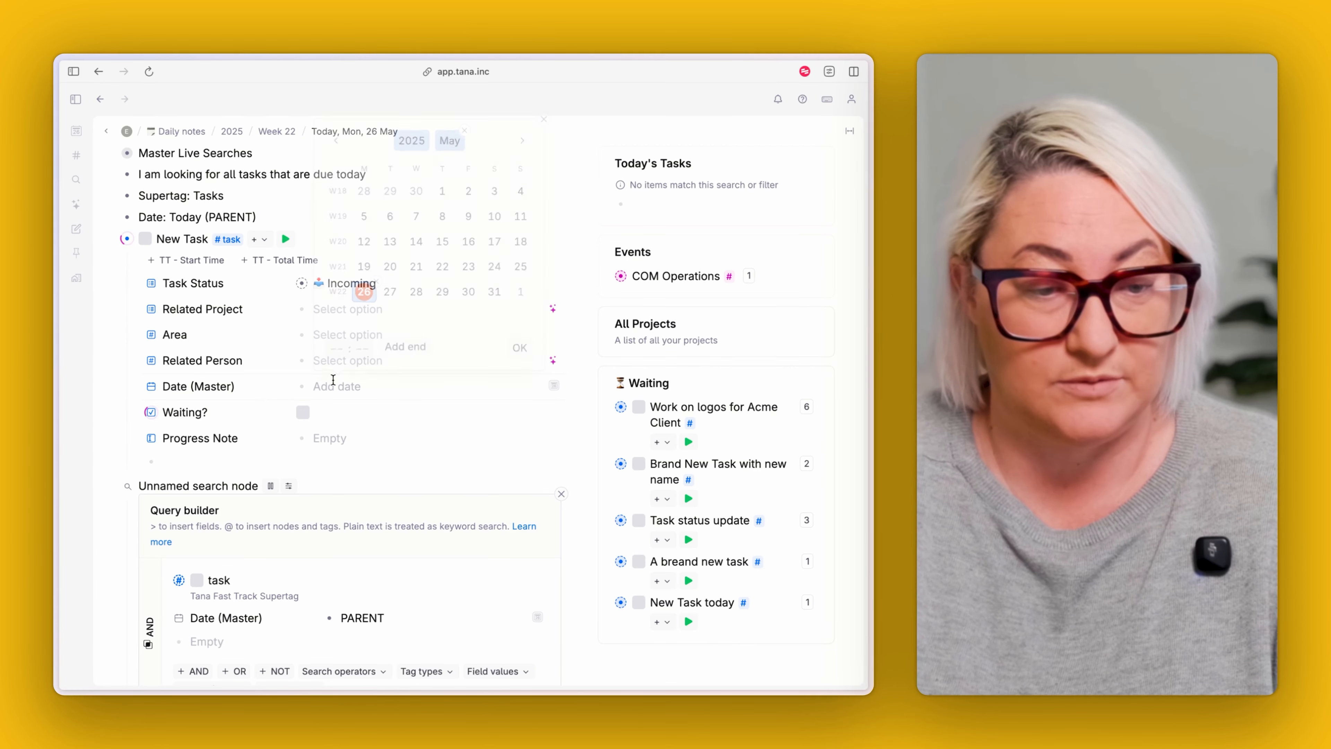
{"action": "left_click", "coordinate": [521, 348]}
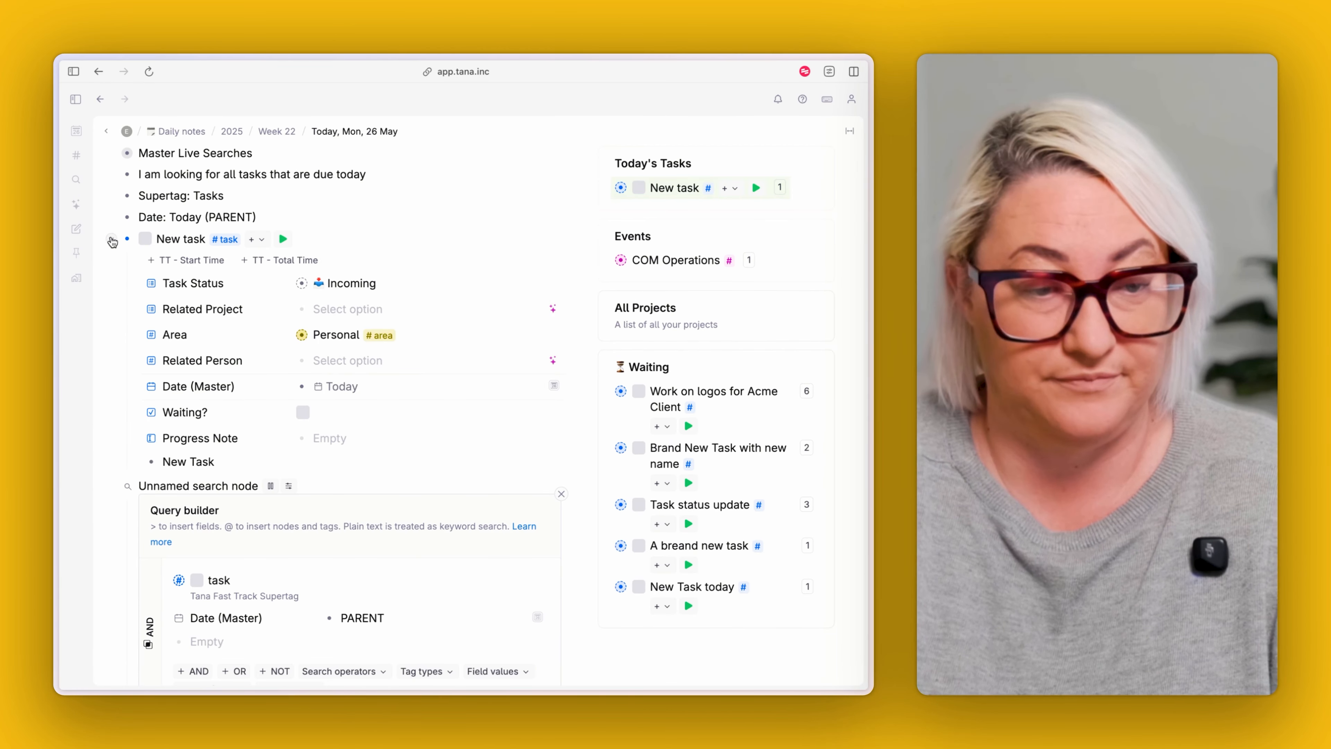
{"action": "left_click", "coordinate": [111, 242]}
Step: Finish the task search query and rename the search node "Today's Tasks"
{"action": "scroll", "coordinate": [261, 285], "scroll_direction": "down", "scroll_amount": 2}
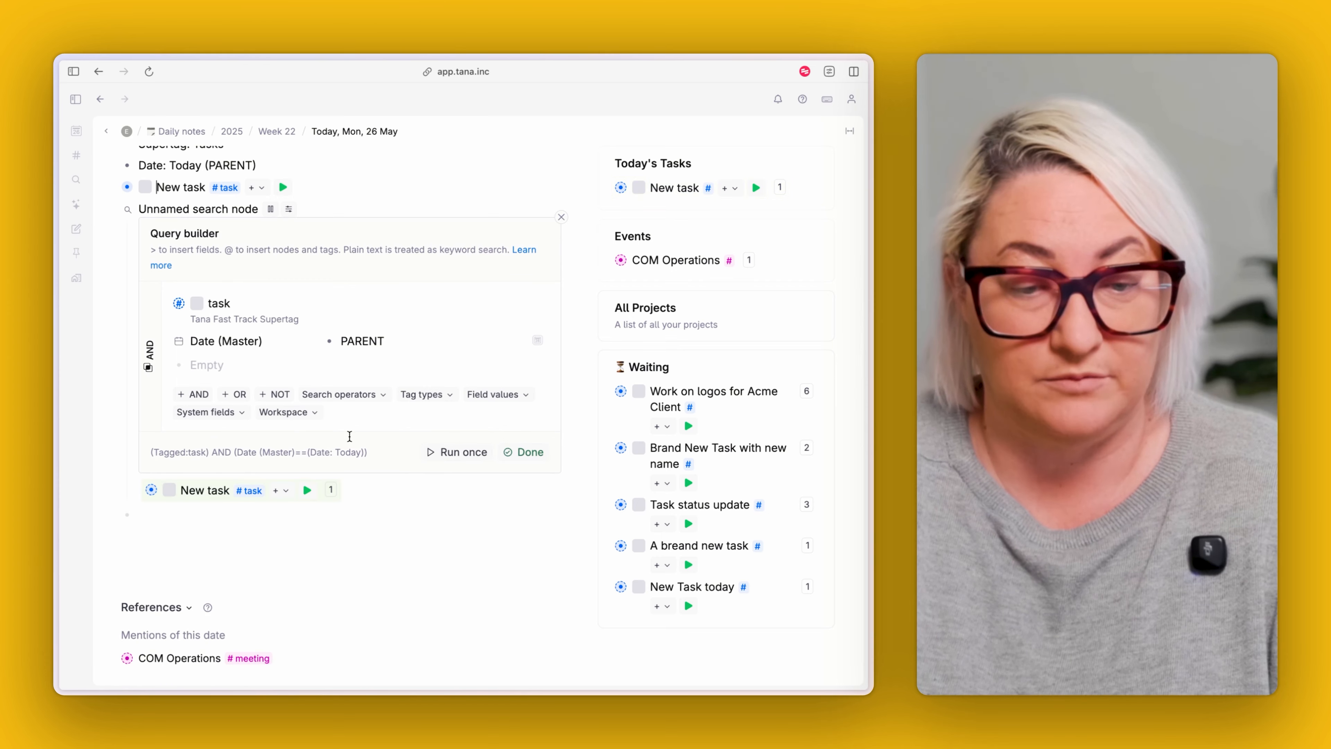
{"action": "left_click", "coordinate": [539, 451]}
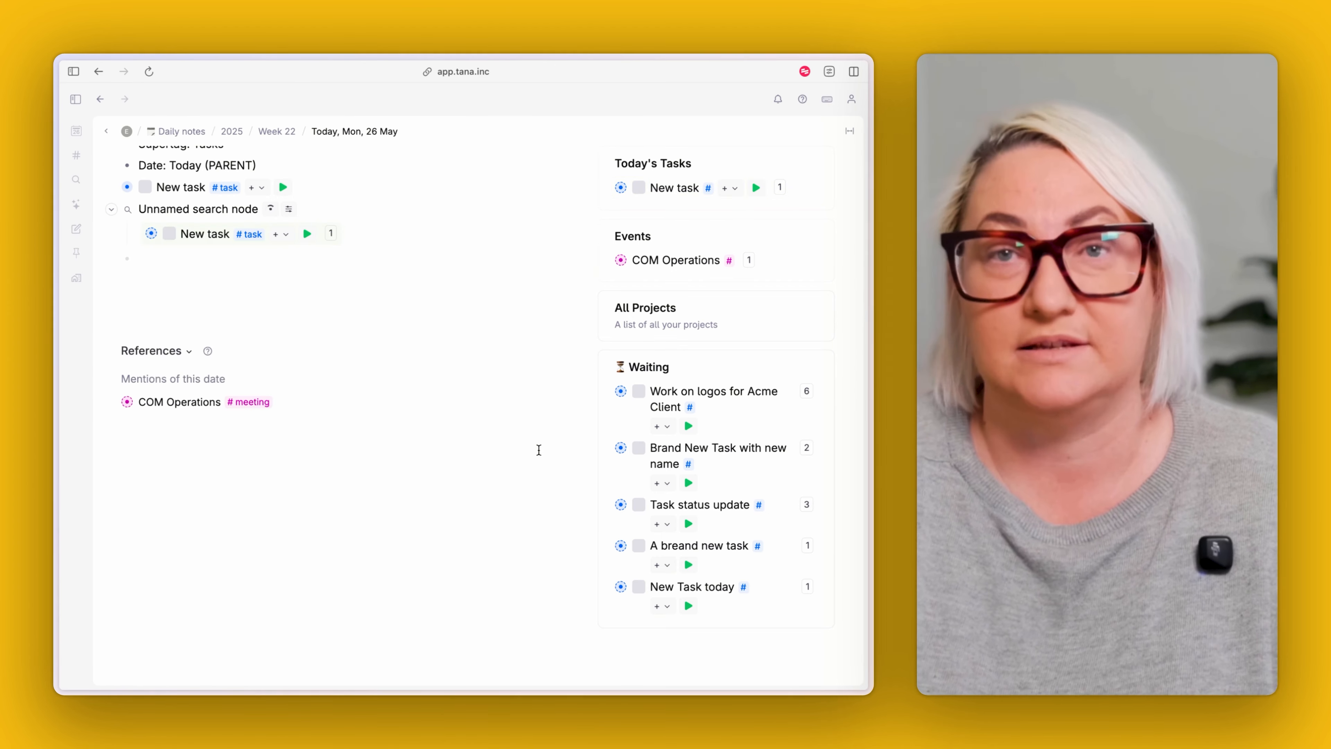
{"action": "scroll", "coordinate": [178, 247], "scroll_direction": "up", "scroll_amount": 4}
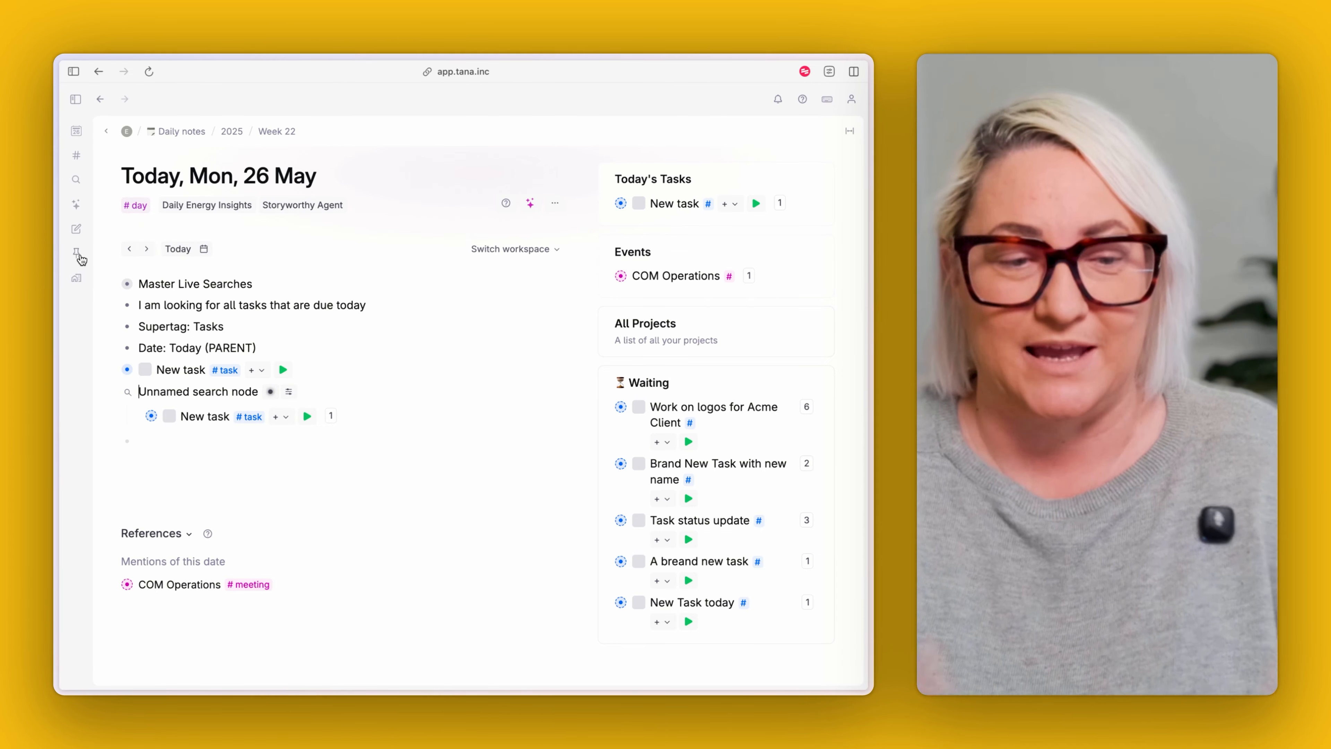
{"action": "triple_click", "coordinate": [220, 392]}
{"action": "type", "text": "Todau"}
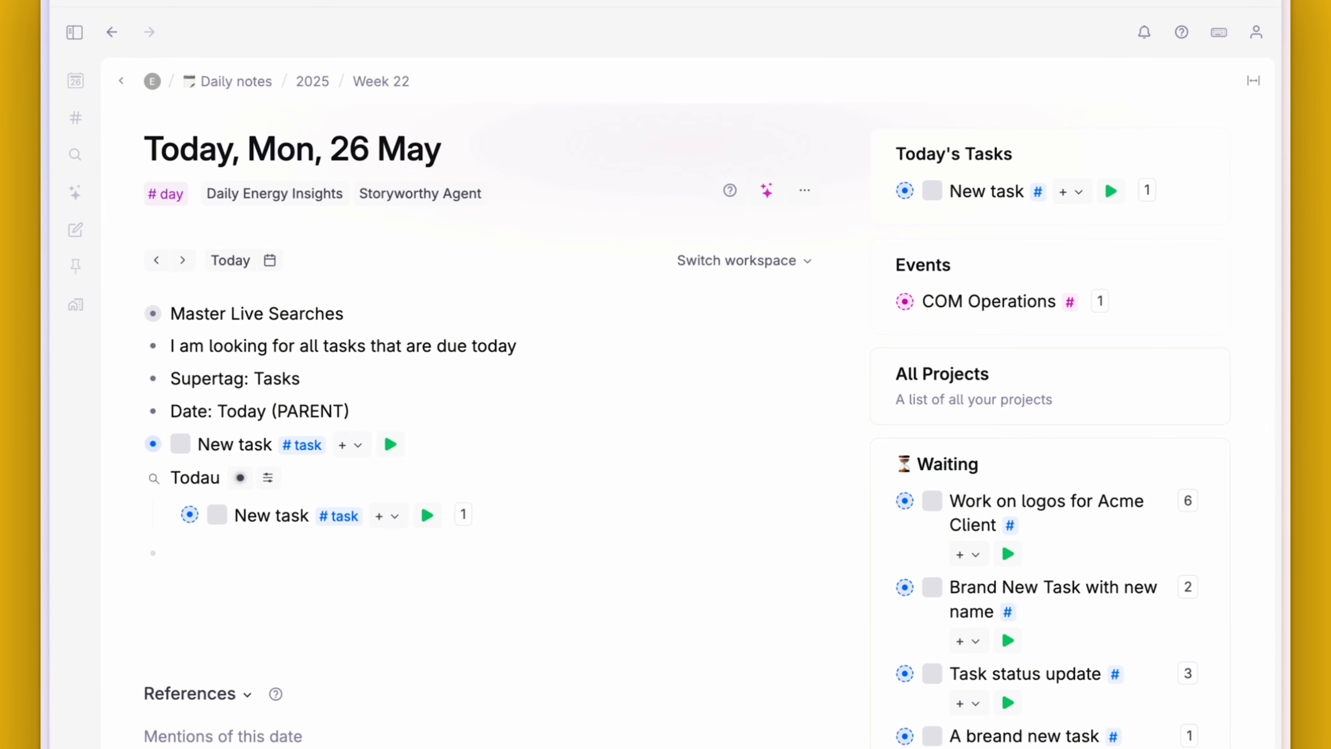
{"action": "key", "text": "BackSpace"}
{"action": "key", "text": "BackSpace"}
{"action": "type", "text": "ay's Tasks"}
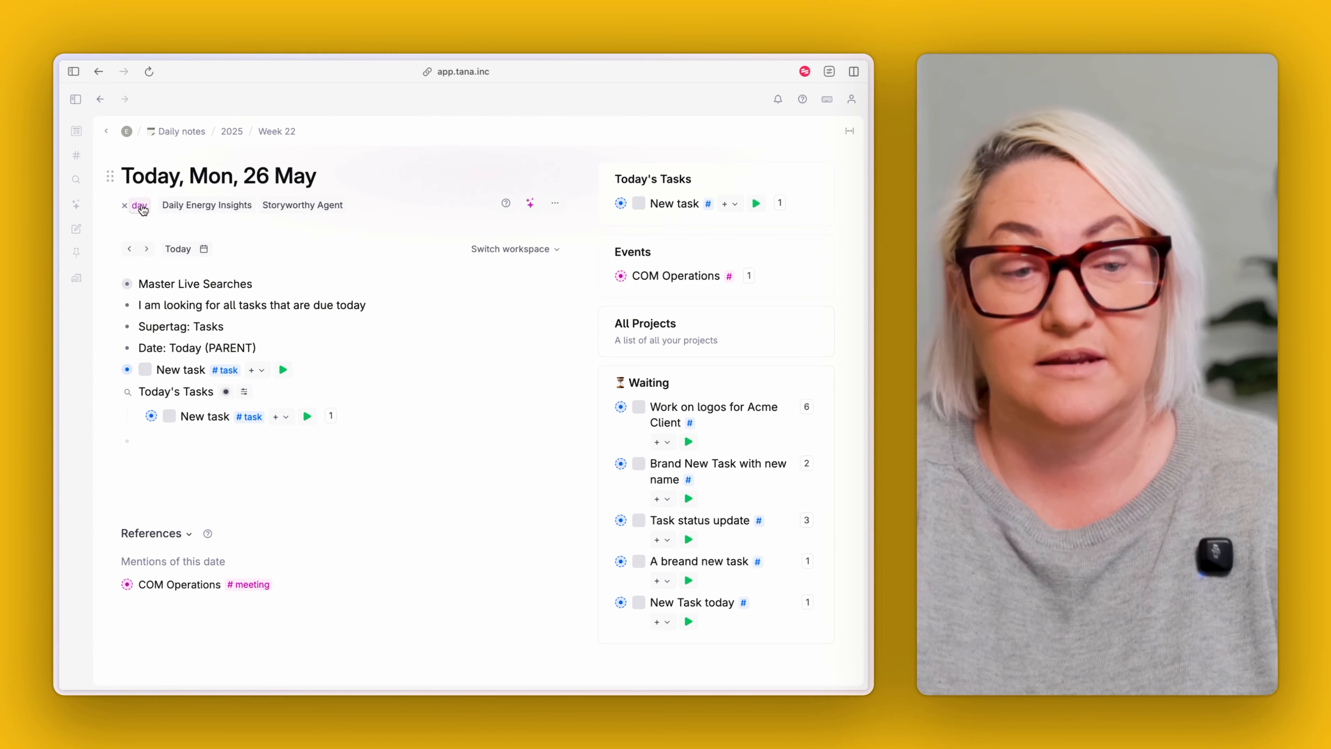
{"action": "left_click", "coordinate": [141, 207]}
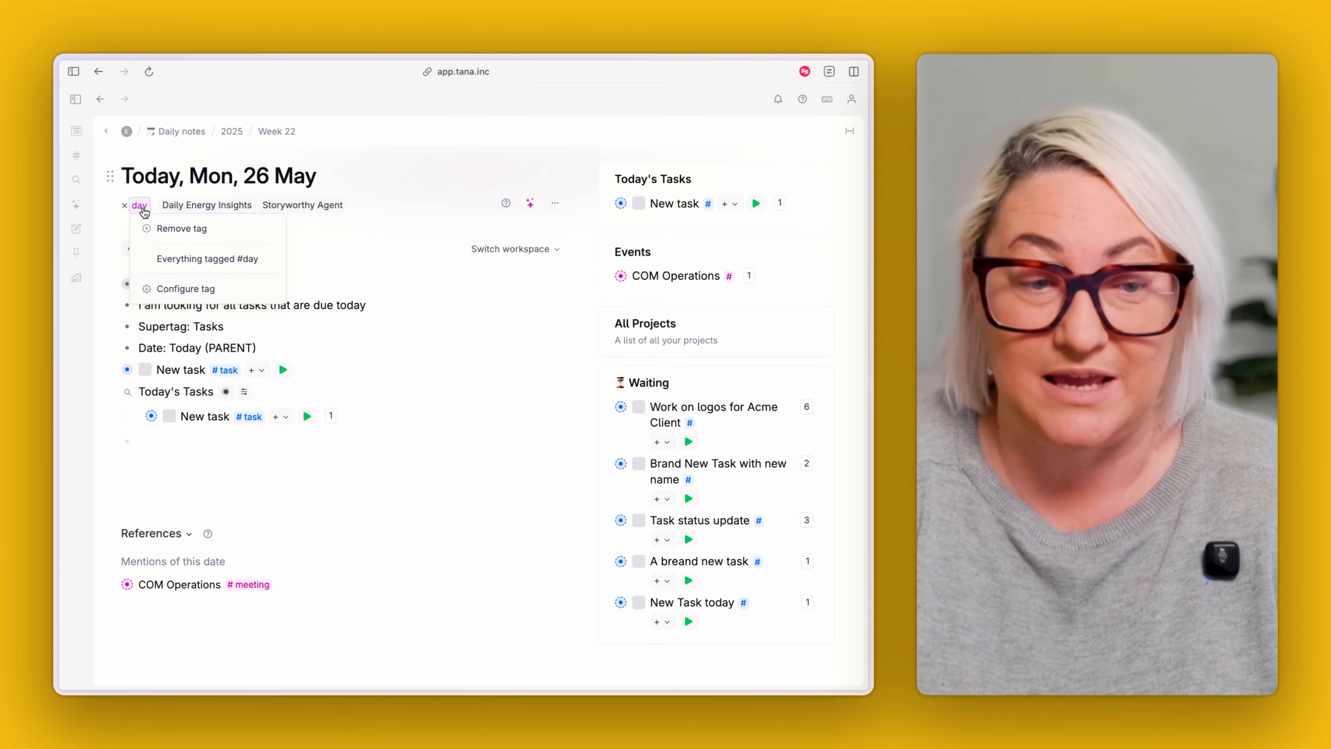
{"action": "left_click", "coordinate": [171, 291]}
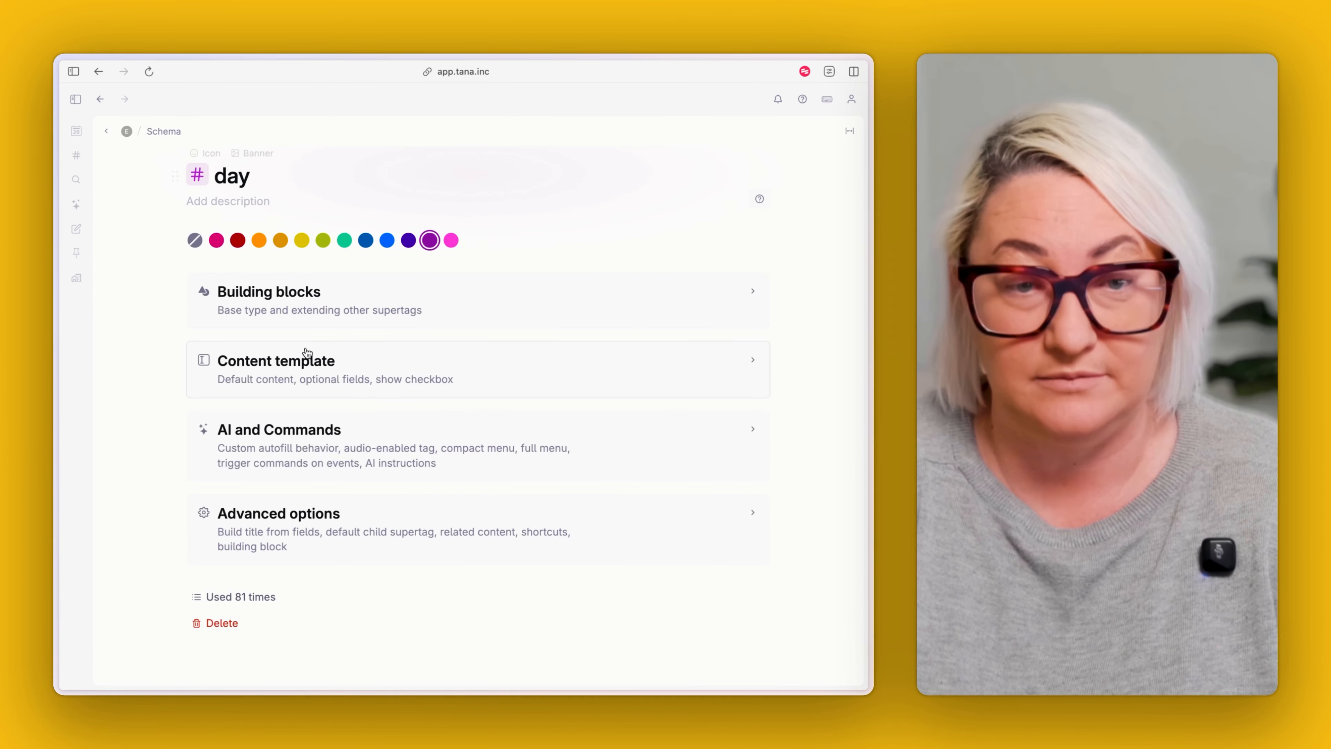
{"action": "left_click", "coordinate": [99, 98]}
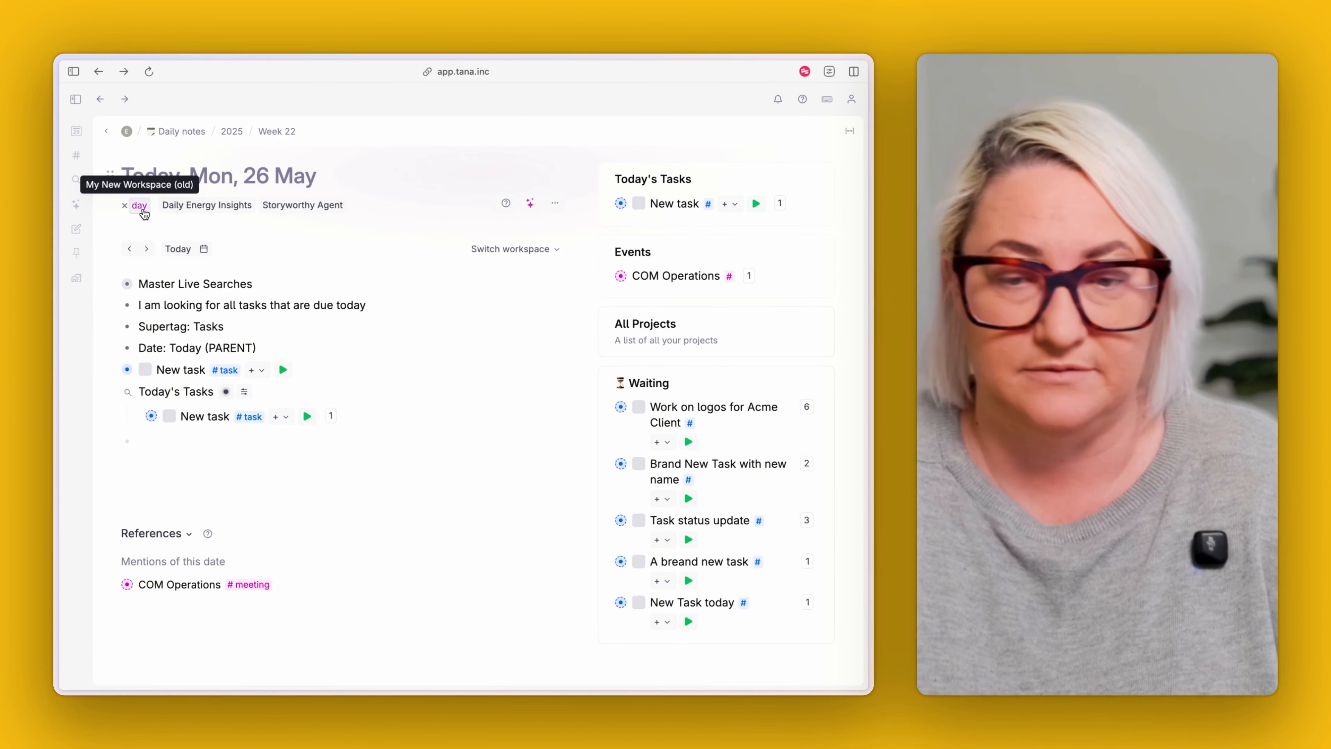
Step: Open the day supertag's configuration beside the daily note and add the Today's Tasks search to its default content
{"action": "left_click", "coordinate": [140, 207], "text": "shift"}
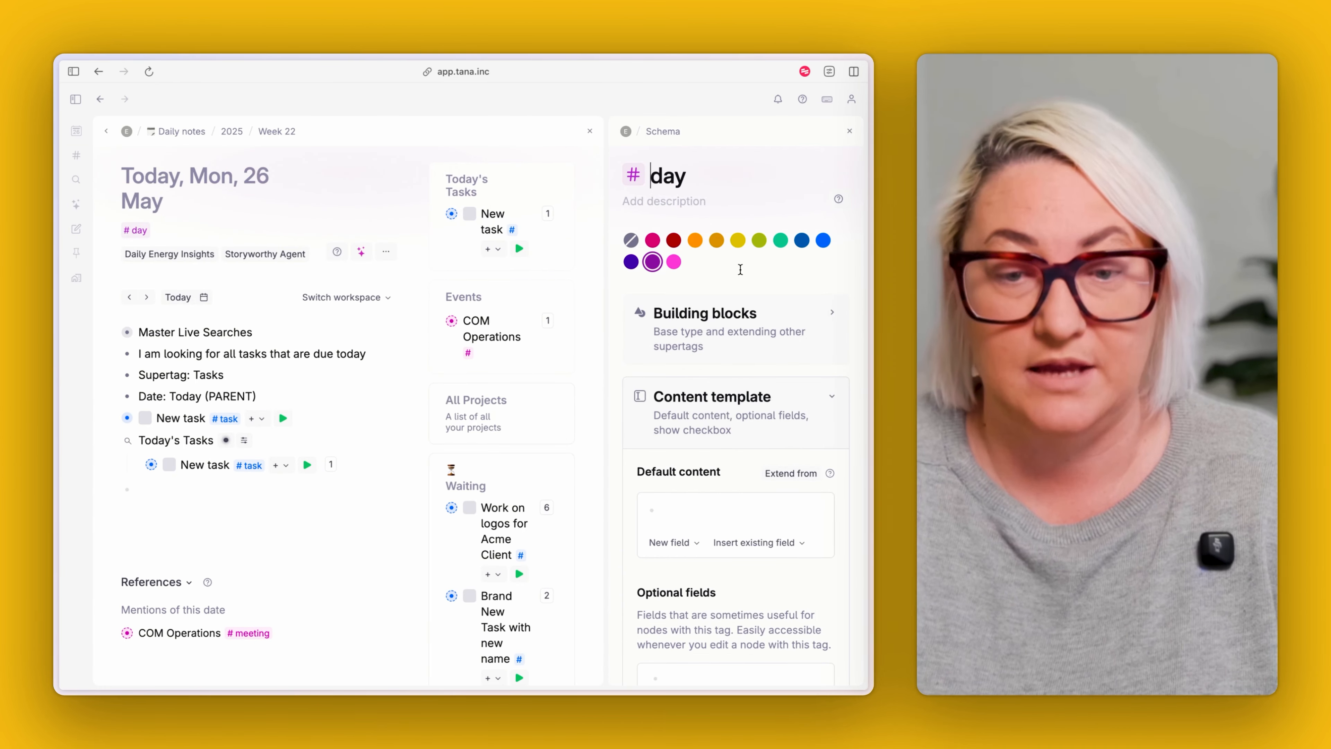
{"action": "scroll", "coordinate": [726, 361], "scroll_direction": "down", "scroll_amount": 3}
{"action": "scroll", "coordinate": [726, 360], "scroll_direction": "up", "scroll_amount": 5}
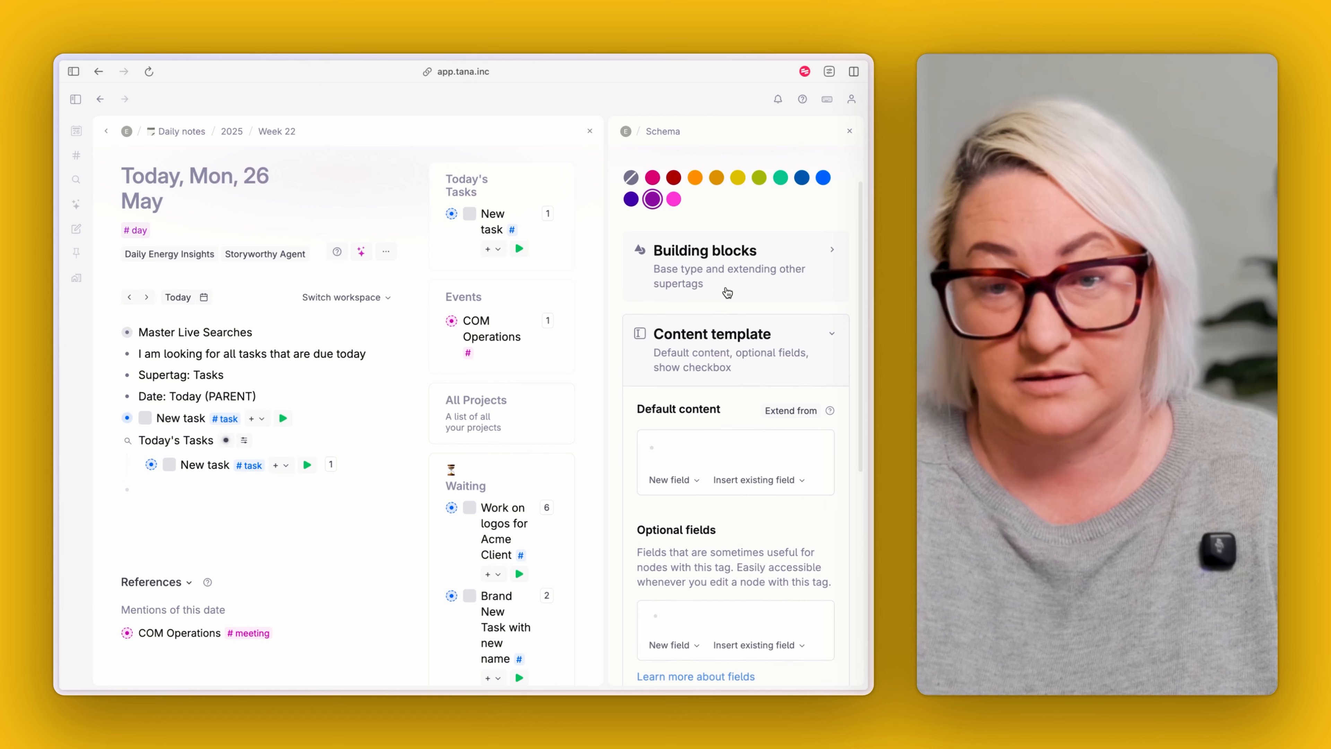
{"action": "scroll", "coordinate": [727, 361], "scroll_direction": "down", "scroll_amount": 2}
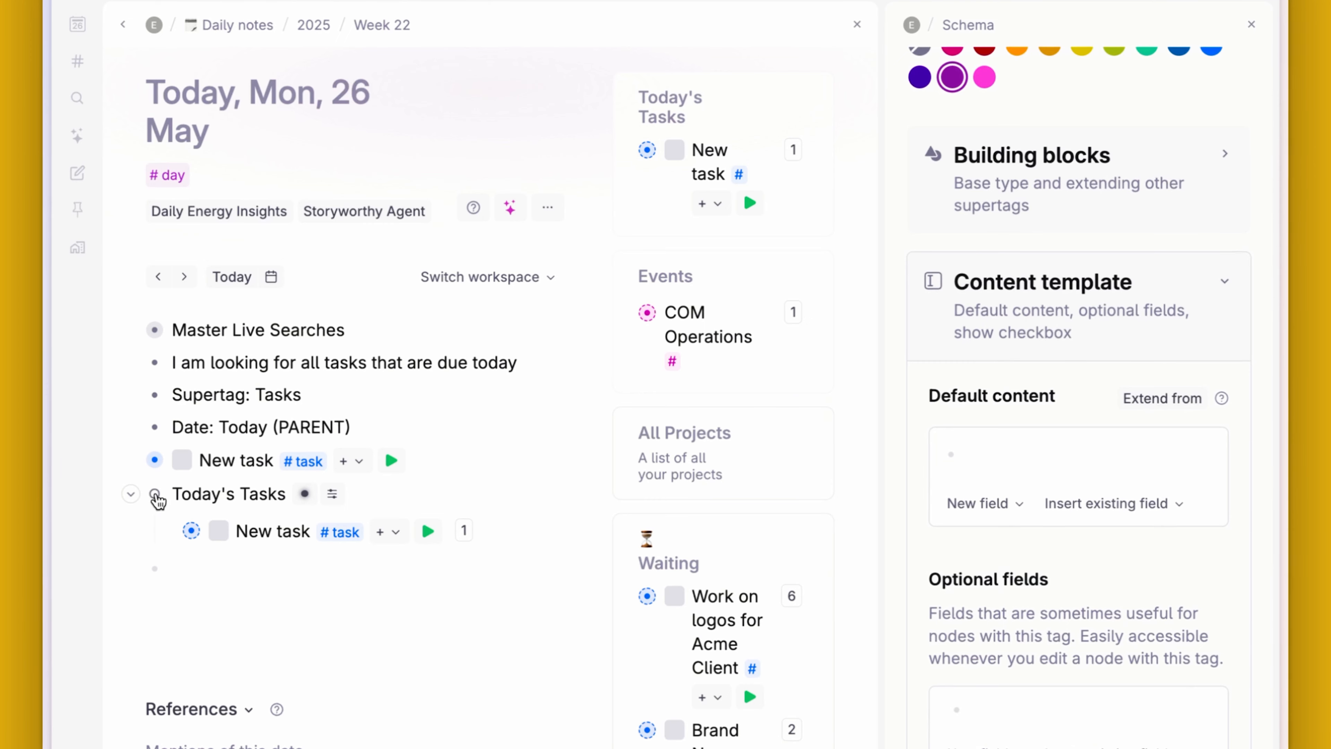
{"action": "left_click_drag", "start_coordinate": [127, 440], "coordinate": [683, 414]}
{"action": "left_click_drag", "start_coordinate": [1000, 454], "coordinate": [990, 455]}
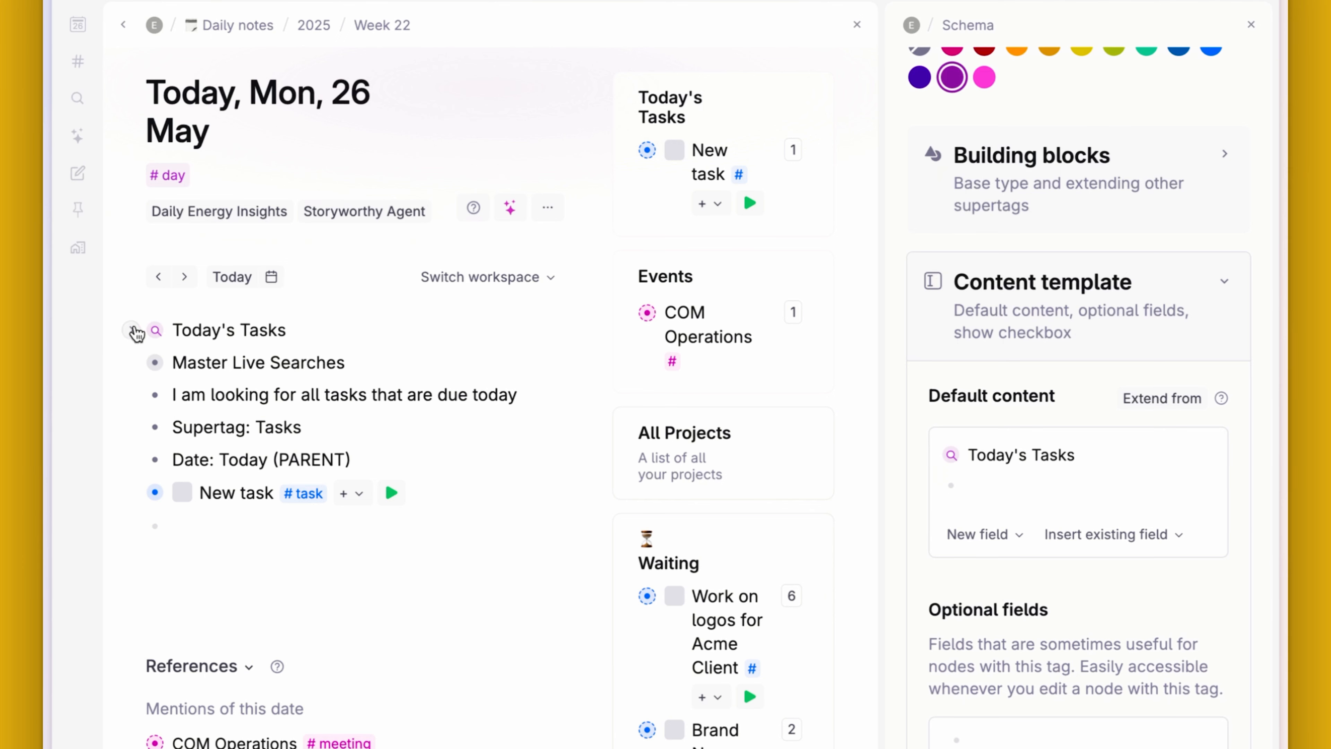
Step: Go to tomorrow's daily note and expand its Today's Tasks search to check it
{"action": "left_click", "coordinate": [115, 331]}
{"action": "left_click", "coordinate": [182, 276]}
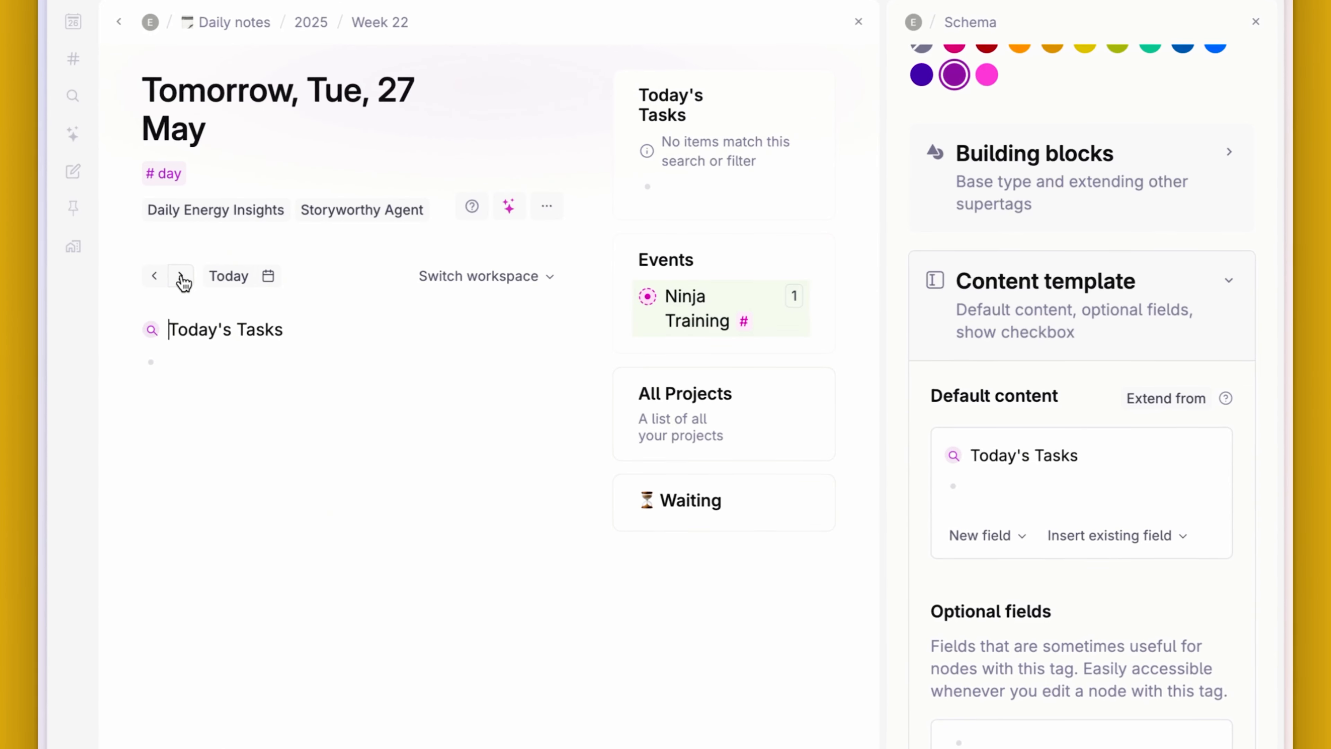
{"action": "left_click", "coordinate": [128, 330]}
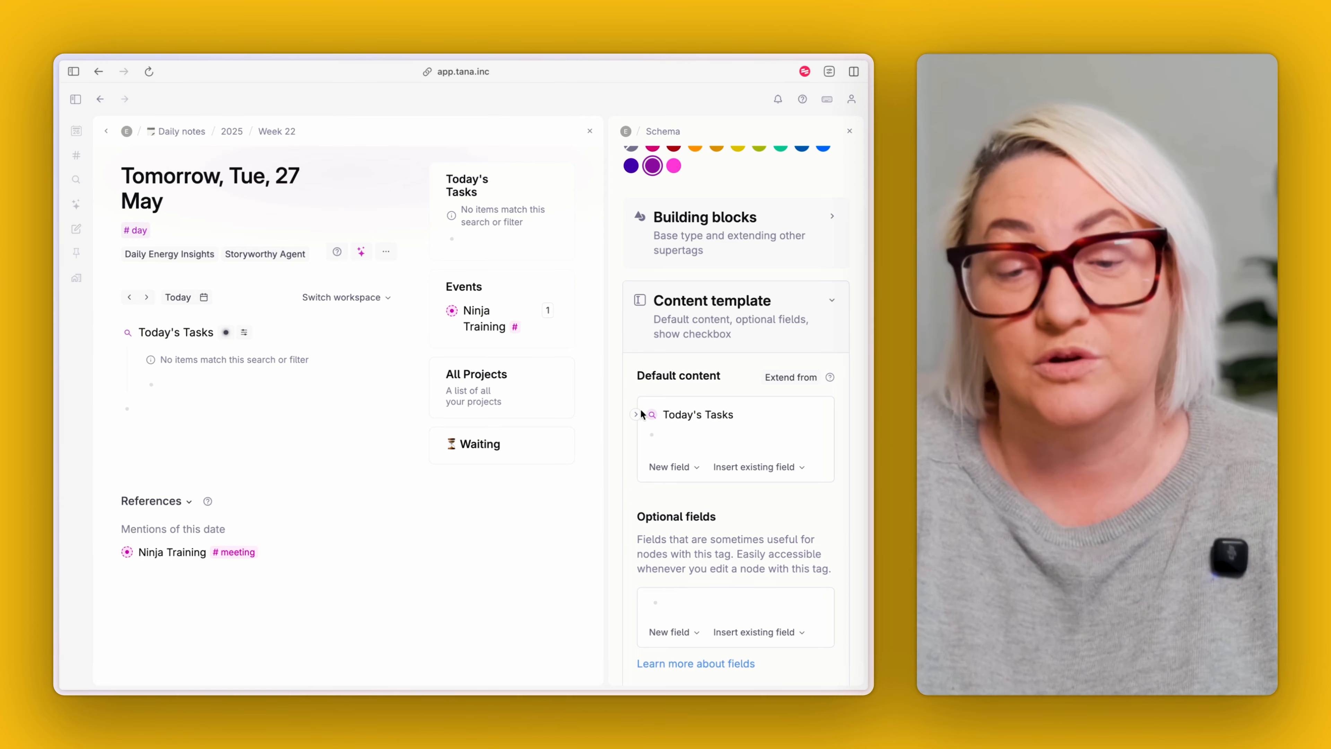
Step: Expand the day supertag's advanced options and look through the settings
{"action": "scroll", "coordinate": [699, 419], "scroll_direction": "down", "scroll_amount": 7}
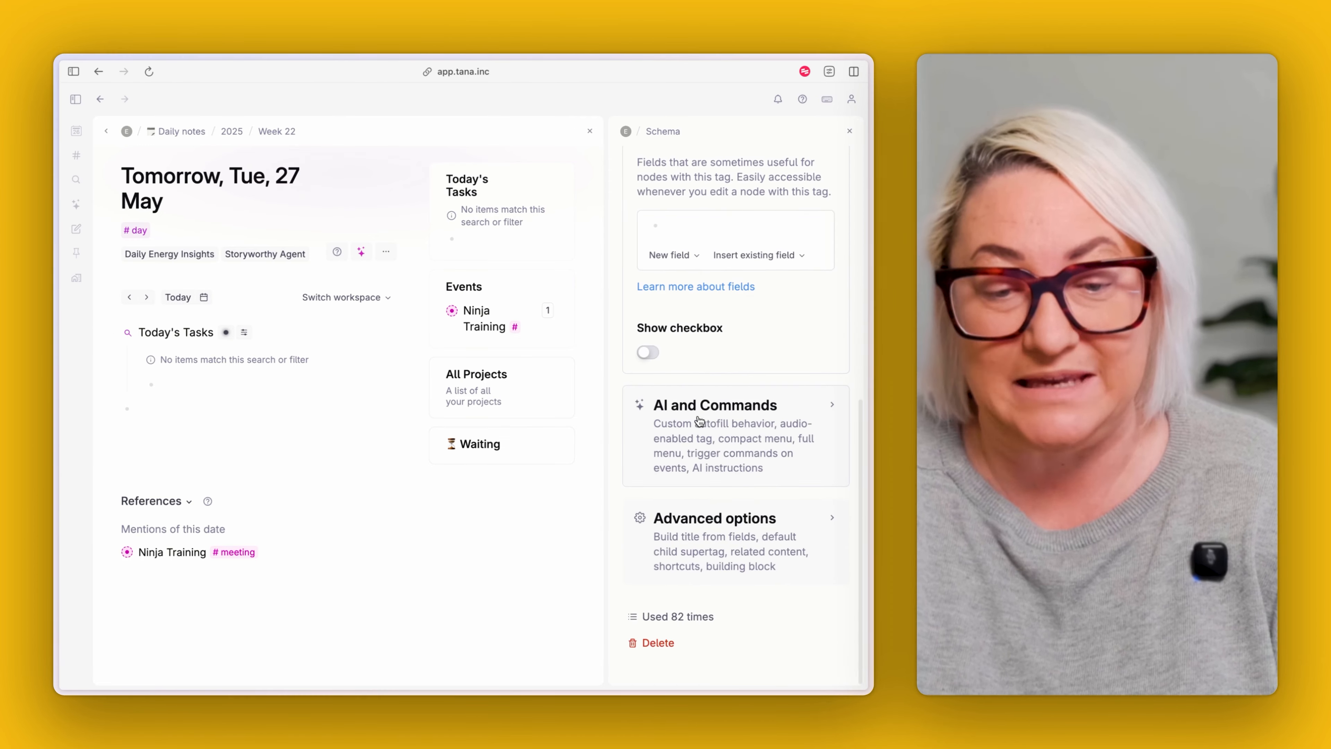
{"action": "left_click", "coordinate": [711, 523]}
{"action": "scroll", "coordinate": [718, 462], "scroll_direction": "down", "scroll_amount": 8}
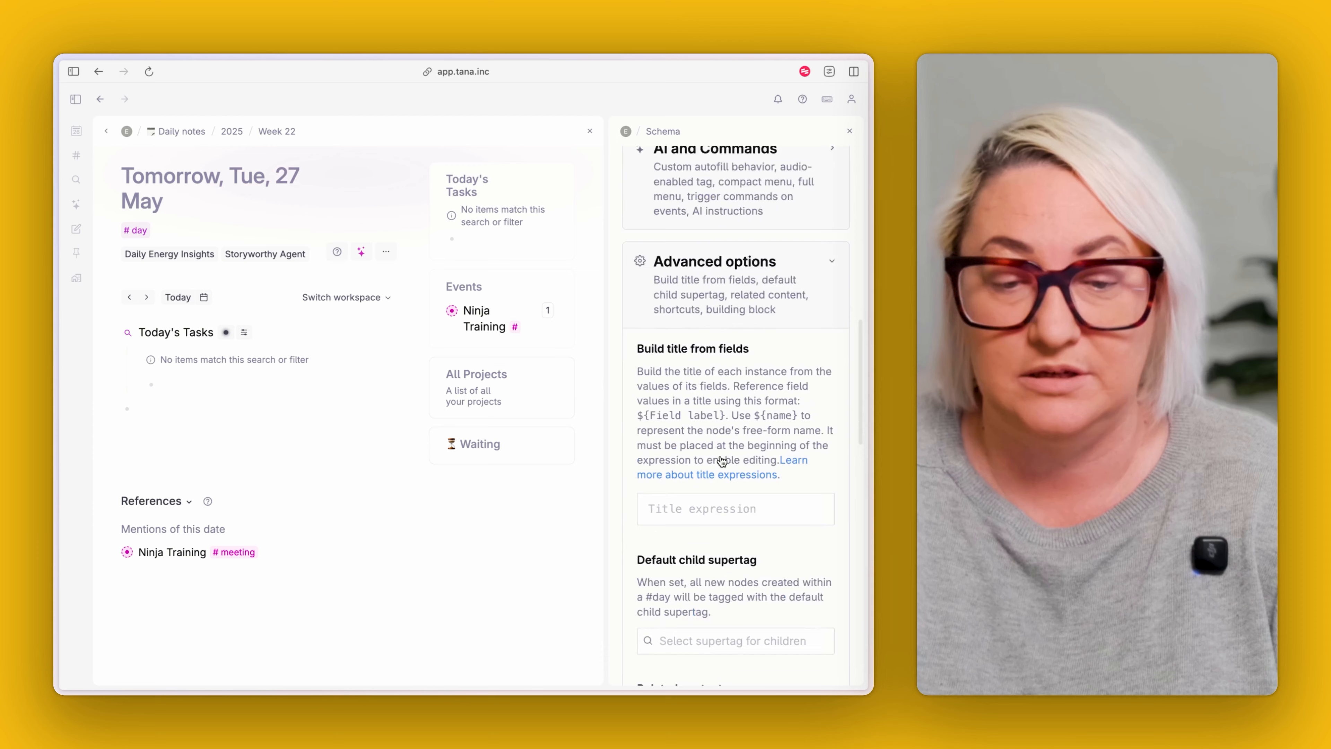
{"action": "scroll", "coordinate": [707, 411], "scroll_direction": "down", "scroll_amount": 6}
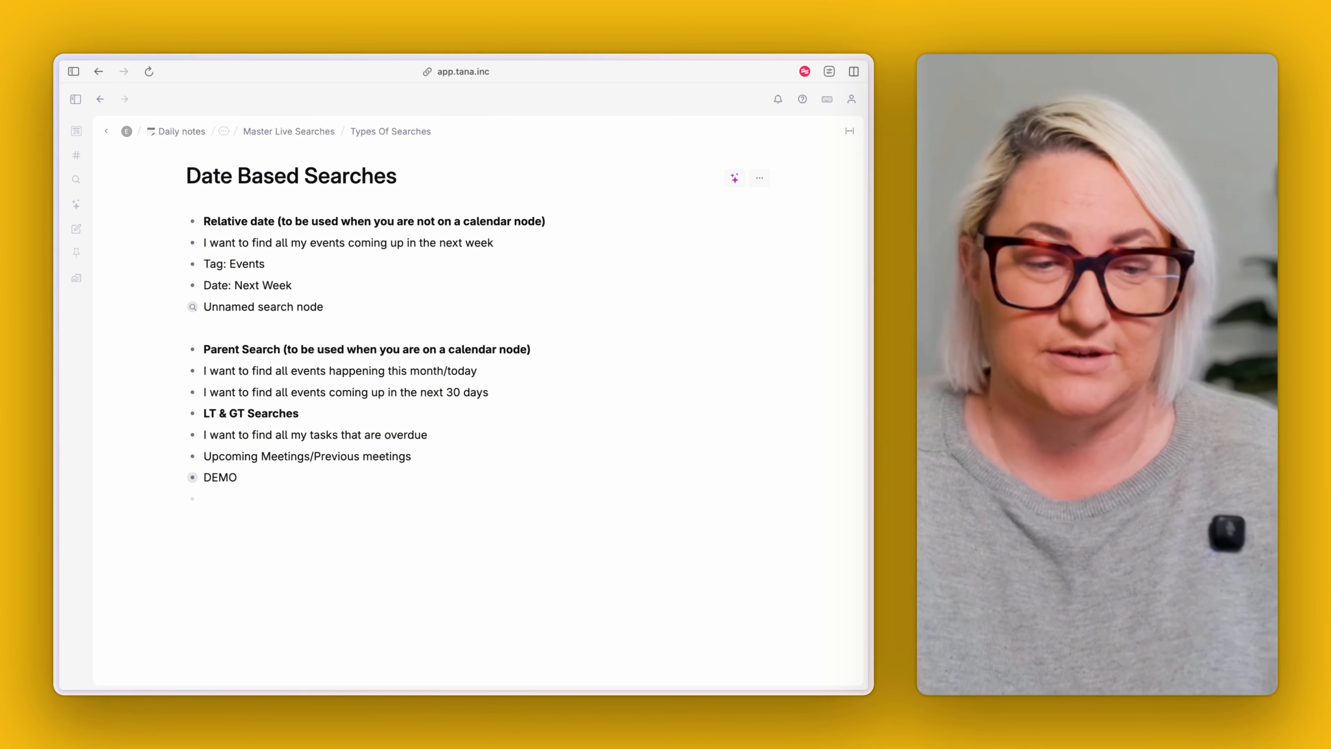
Step: Insert a search node under "I want to find all my tasks that are overdue" with the task supertag as its first condition
{"action": "scroll", "coordinate": [480, 300], "scroll_direction": "down", "scroll_amount": 3}
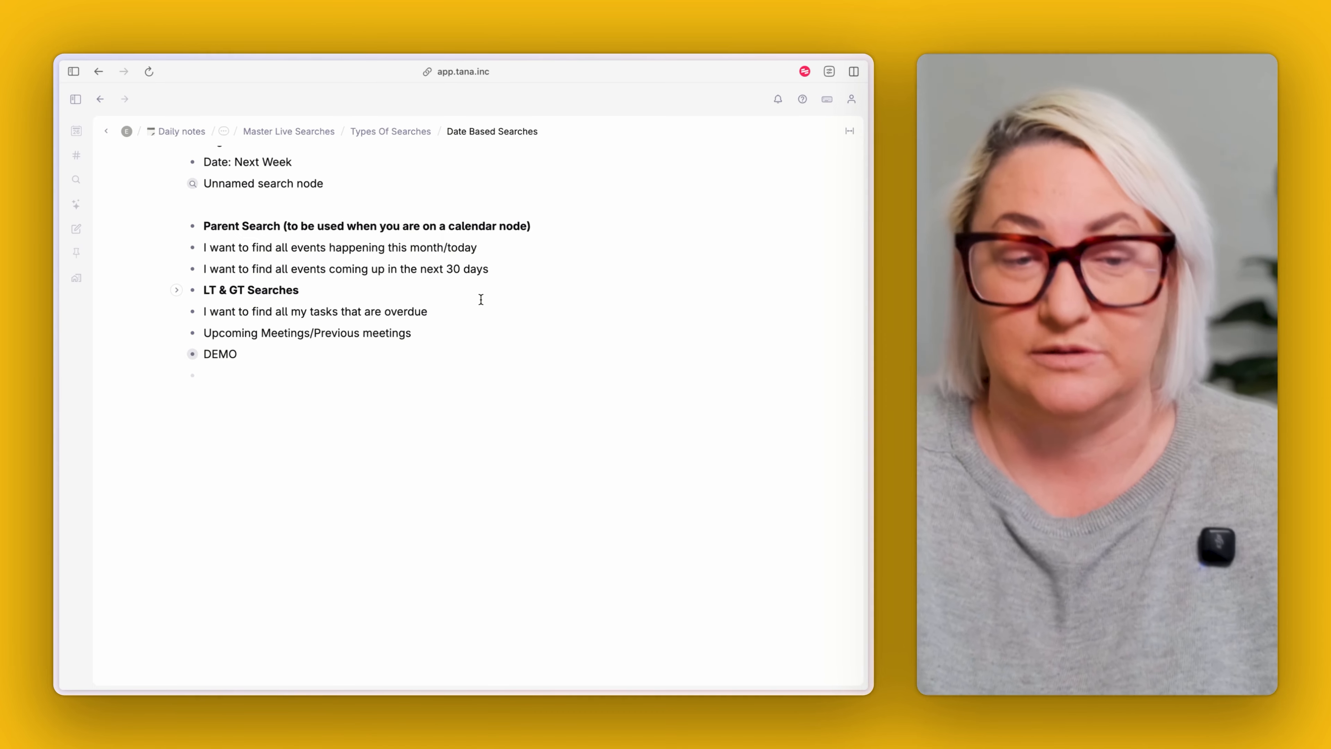
{"action": "key", "text": "Return"}
{"action": "key", "text": "Tab"}
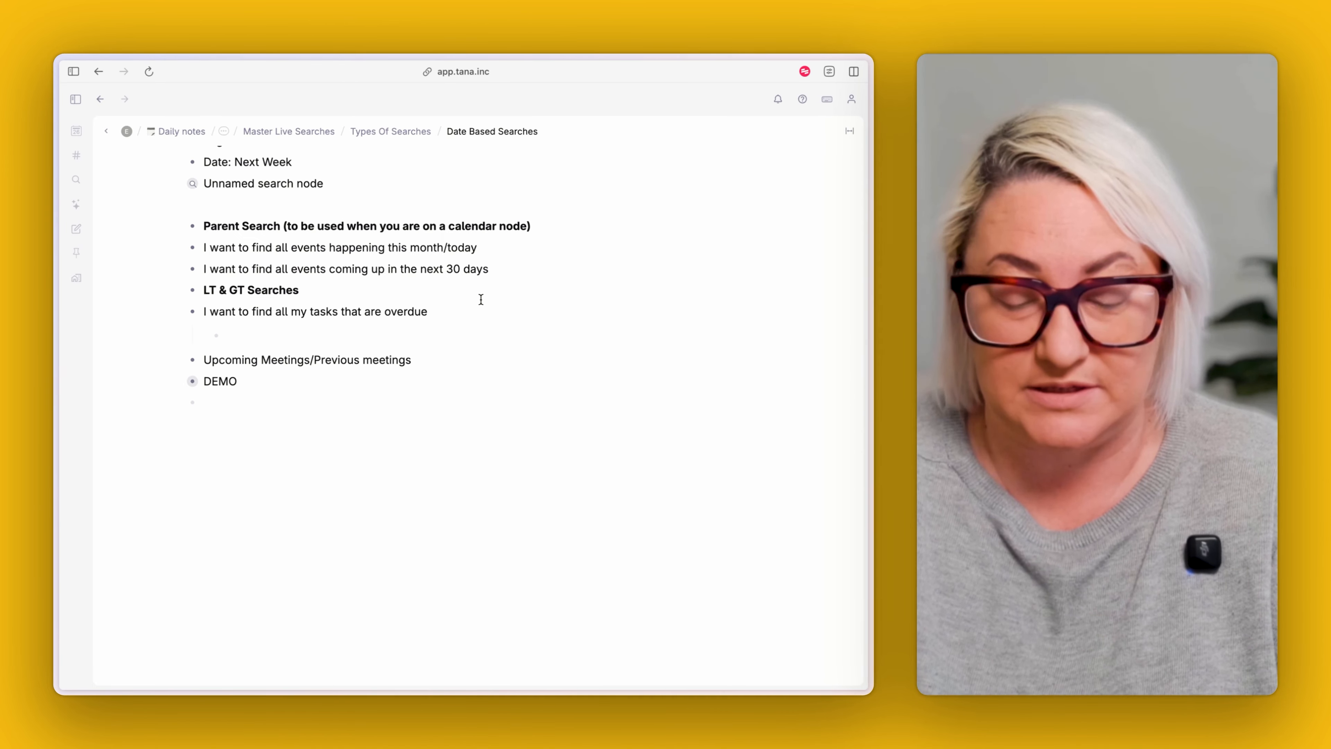
{"action": "type", "text": "?"}
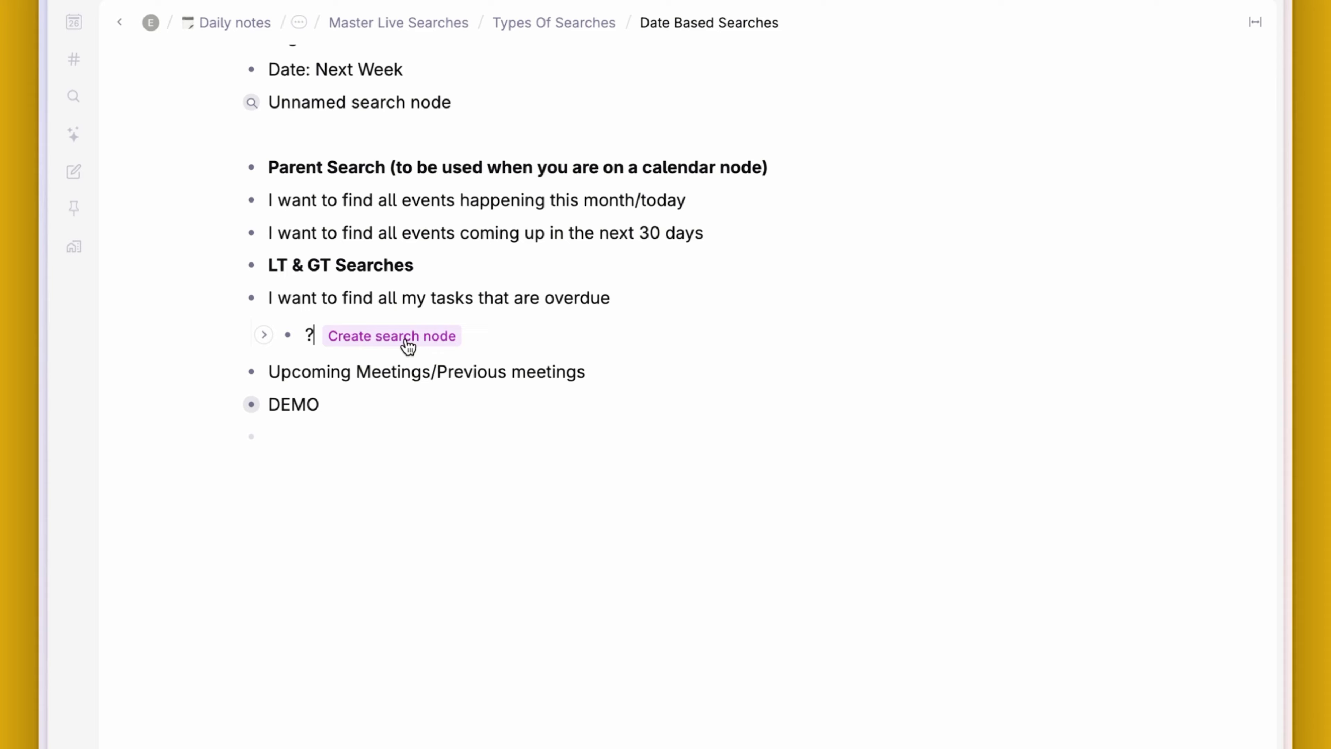
{"action": "left_click", "coordinate": [407, 346]}
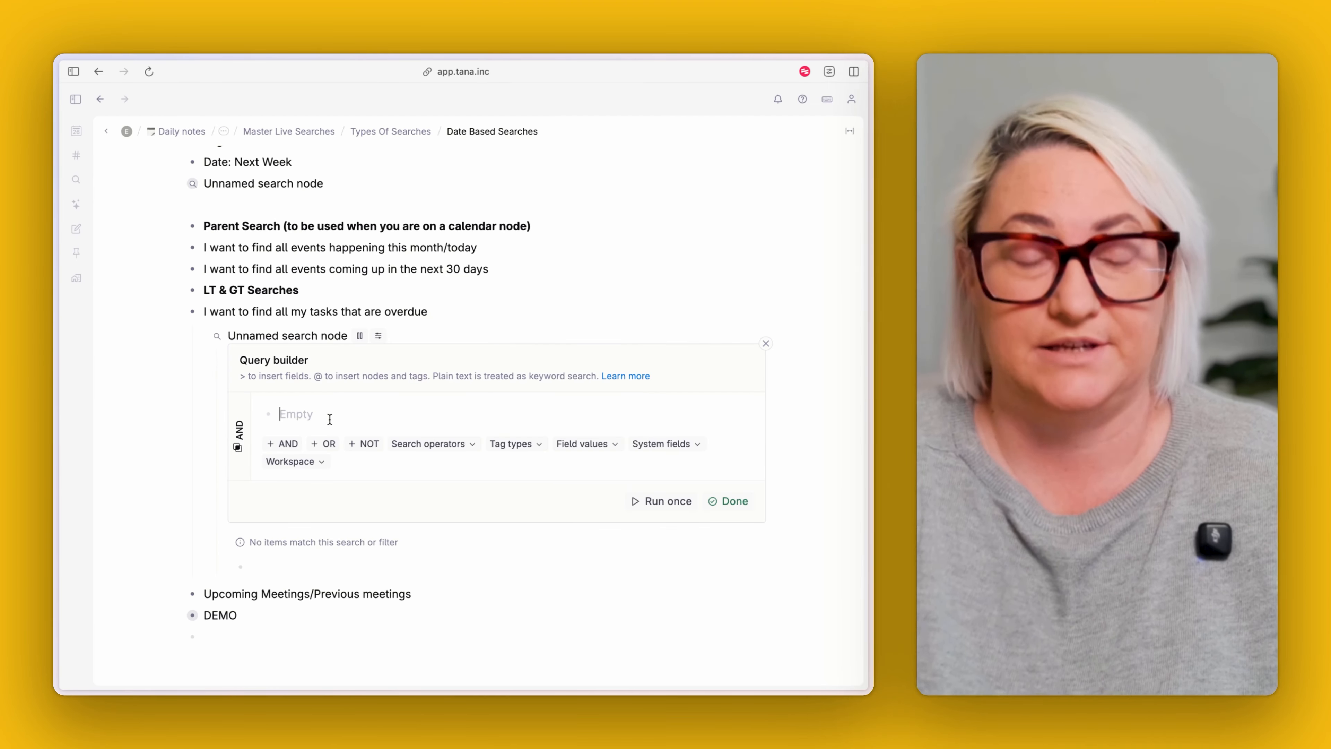
{"action": "type", "text": "#task"}
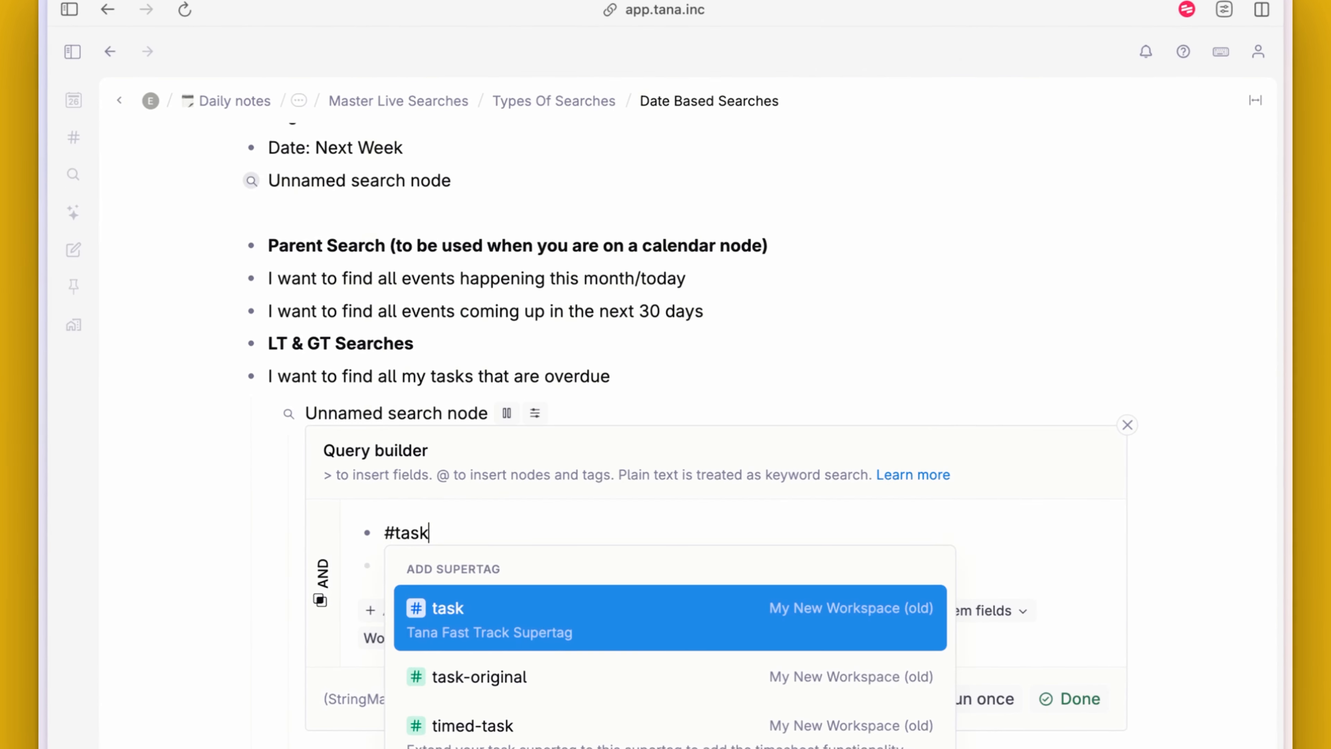
{"action": "key", "text": "Return"}
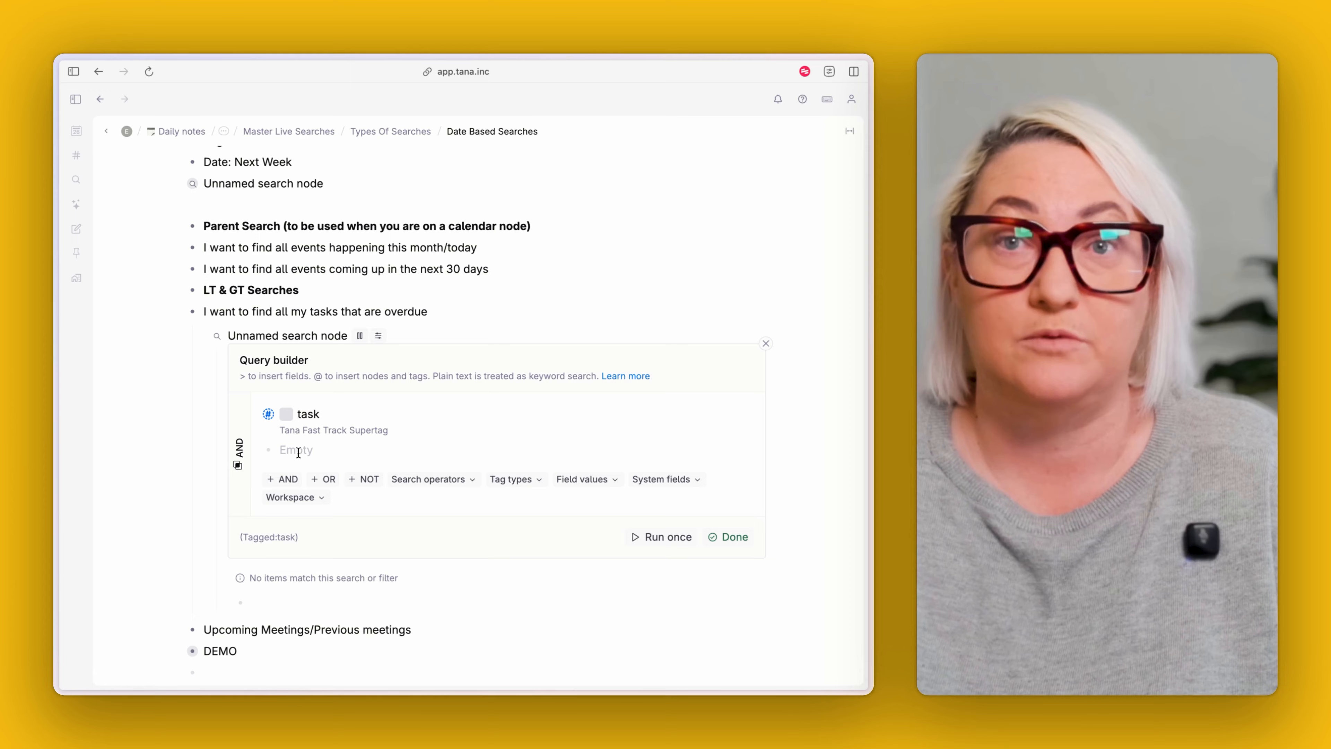
Step: Add the Date (Master) field as a condition below the task tag in the overdue search
{"action": "type", "text": ">"}
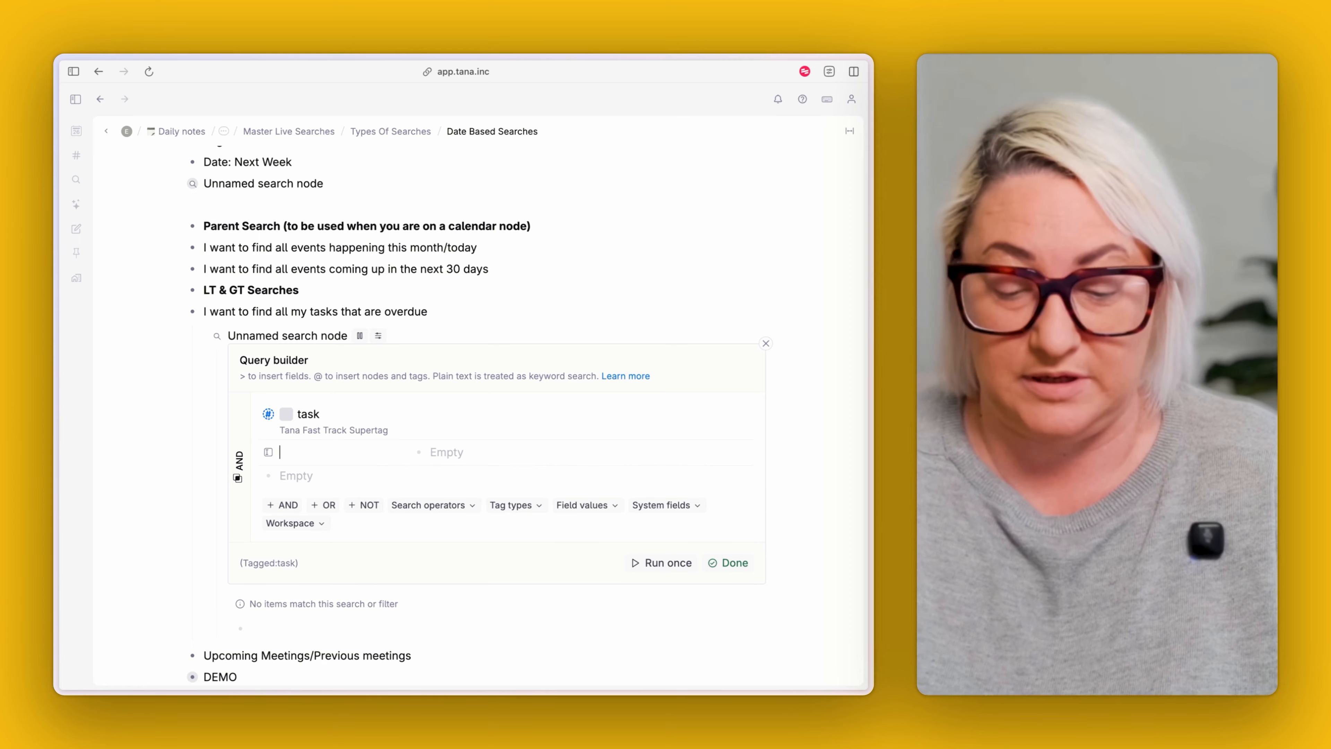
{"action": "type", "text": "mast"}
{"action": "key", "text": "Return"}
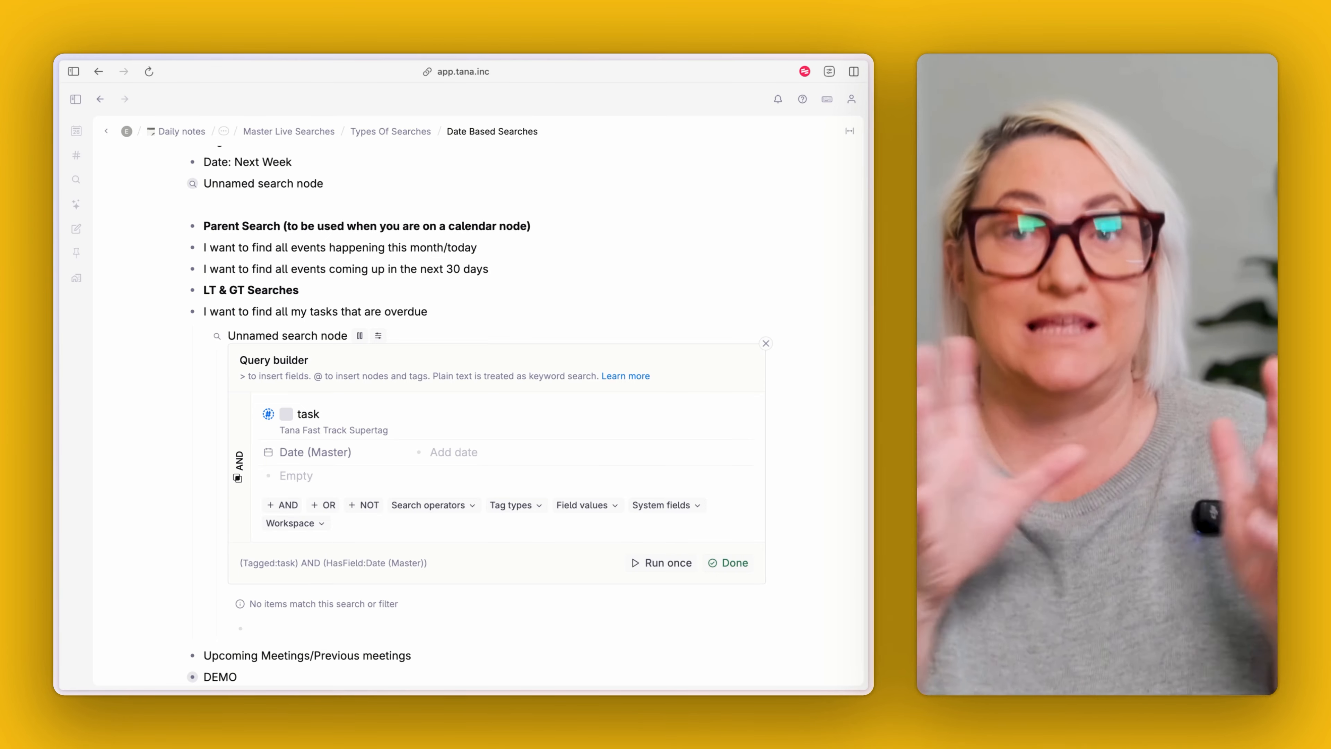
{"action": "left_click", "coordinate": [282, 478]}
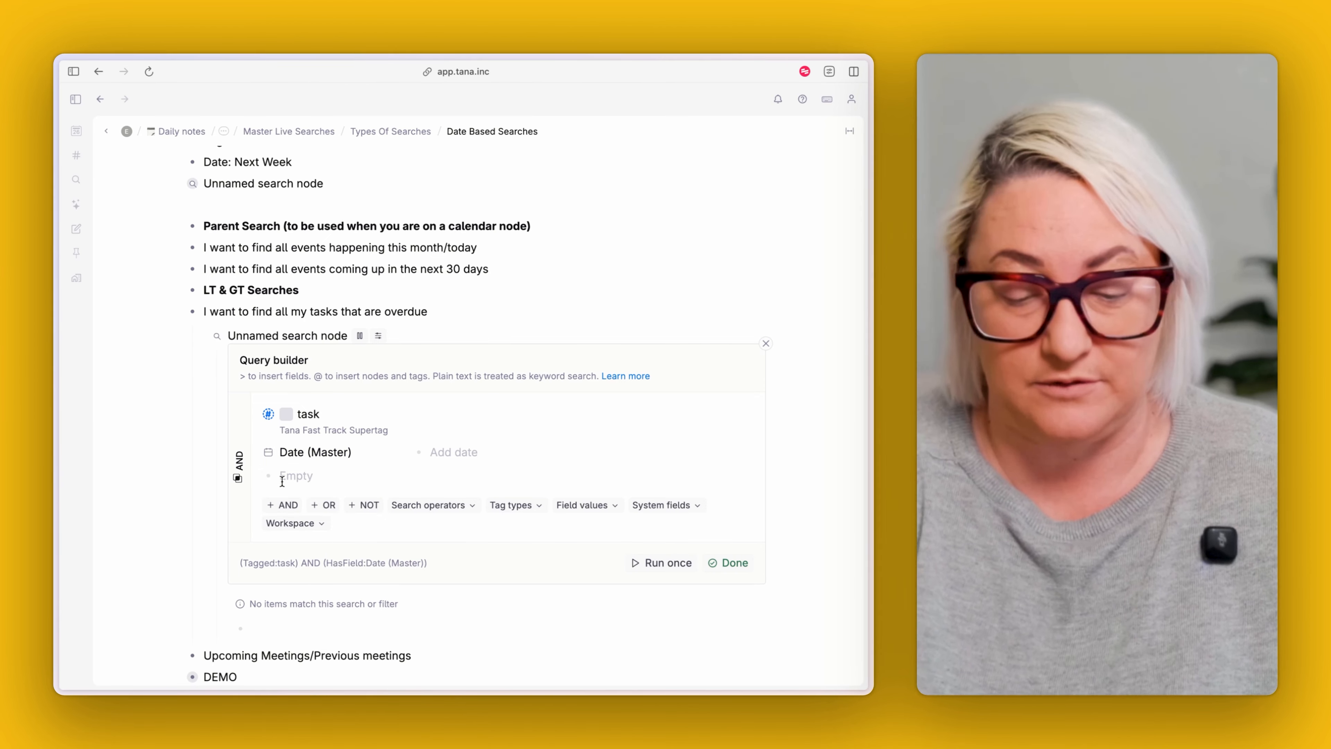
{"action": "type", "text": ">"}
{"action": "type", "text": "lt"}
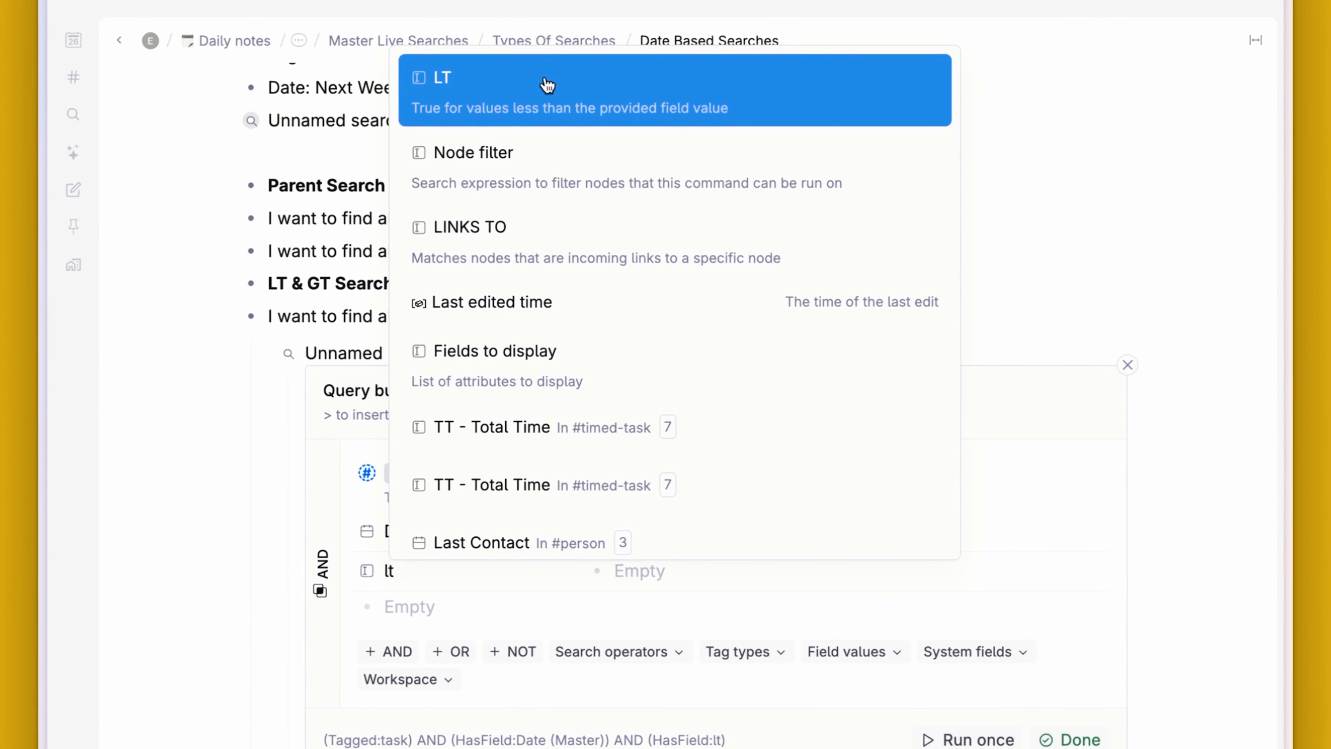
{"action": "key", "text": "BackSpace"}
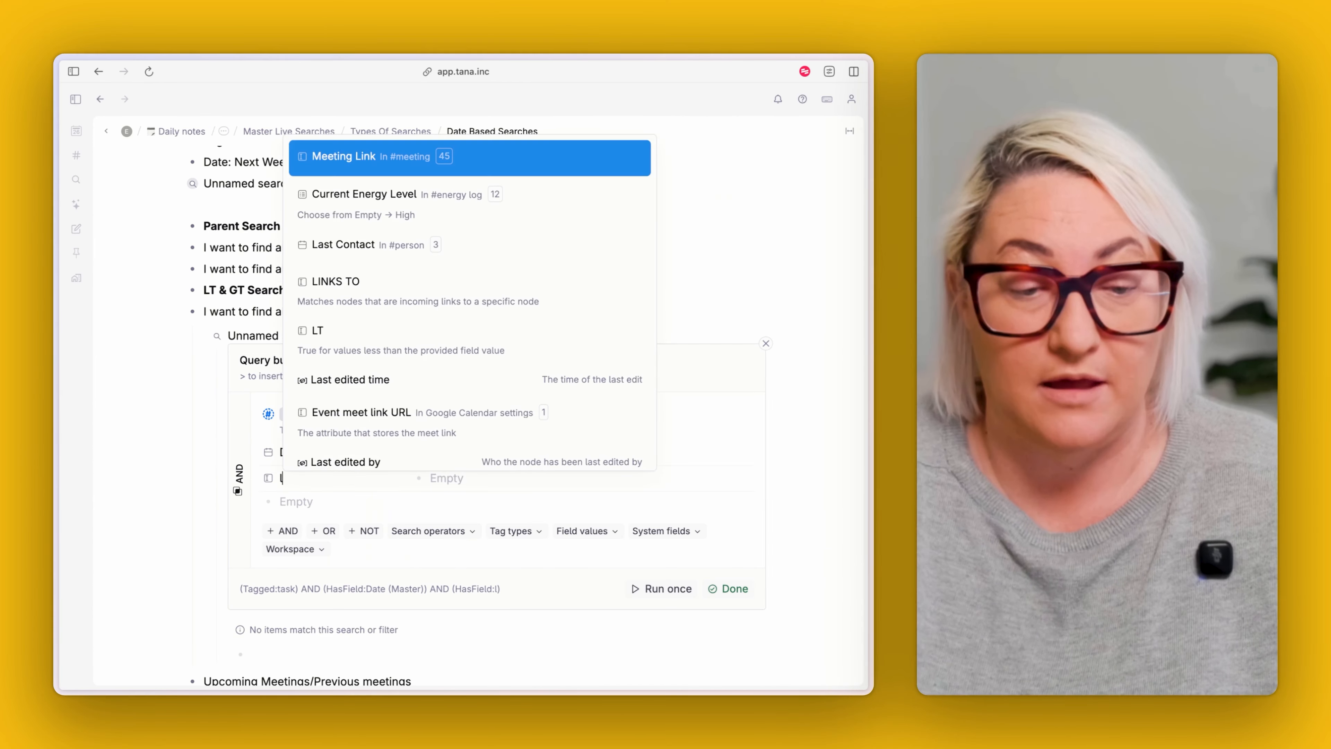
{"action": "key", "text": "BackSpace"}
{"action": "key", "text": "BackSpace"}
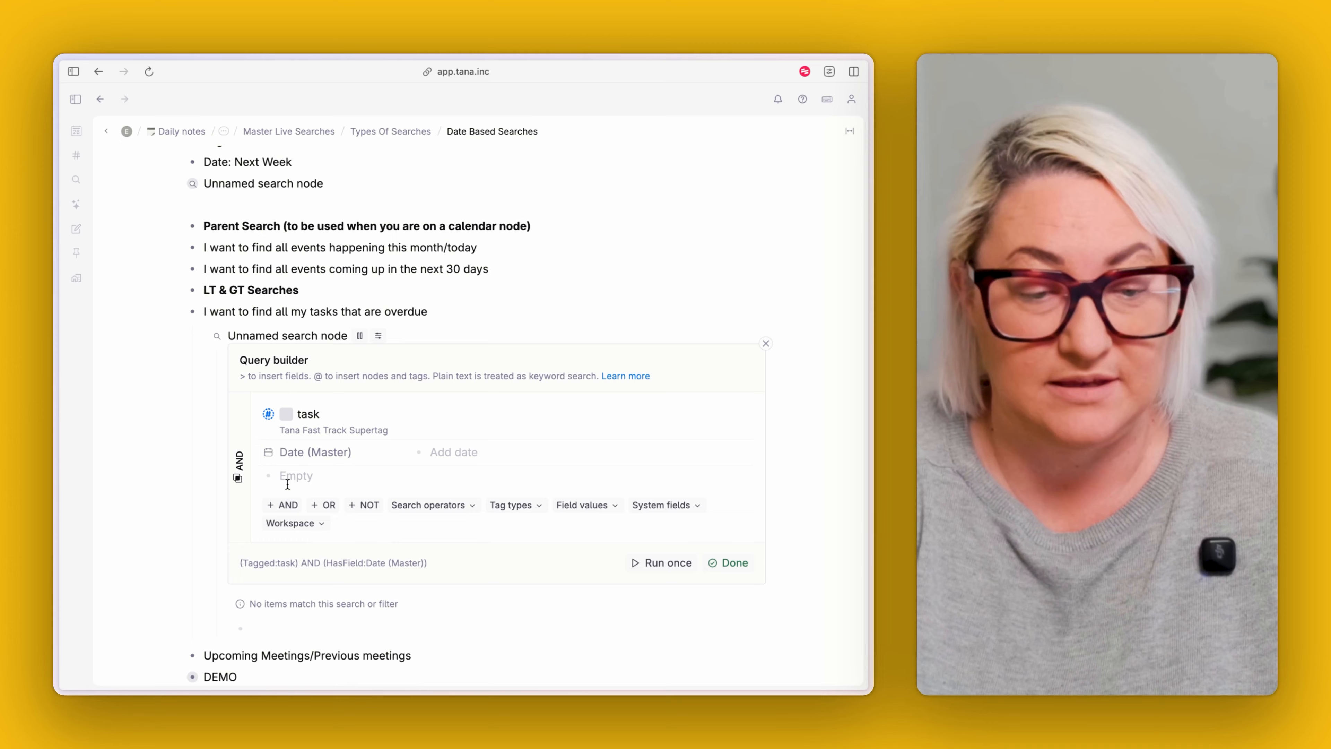
Step: Add an LT condition to the overdue search, move Date (Master) inside it, and set its value to FOR RELATIVE DATE today
{"action": "left_click", "coordinate": [588, 506]}
{"action": "left_click", "coordinate": [436, 447]}
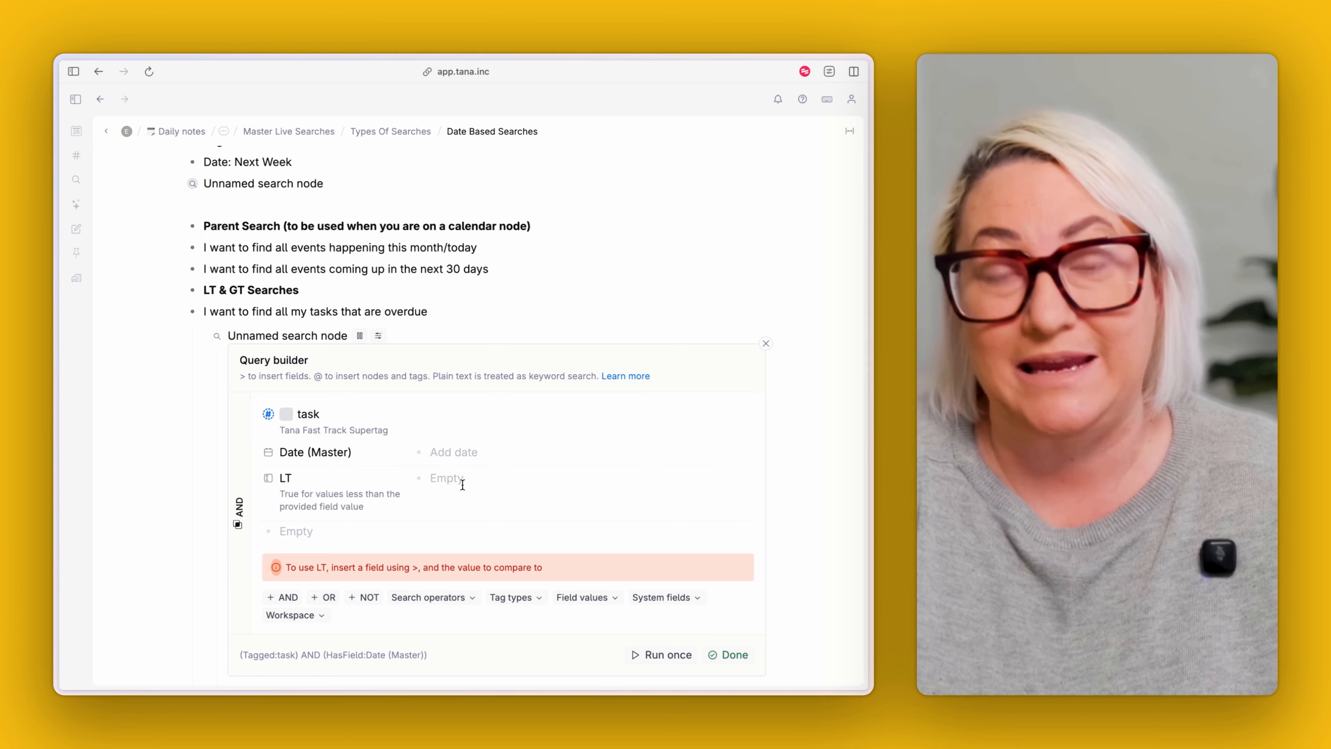
{"action": "left_click", "coordinate": [453, 483]}
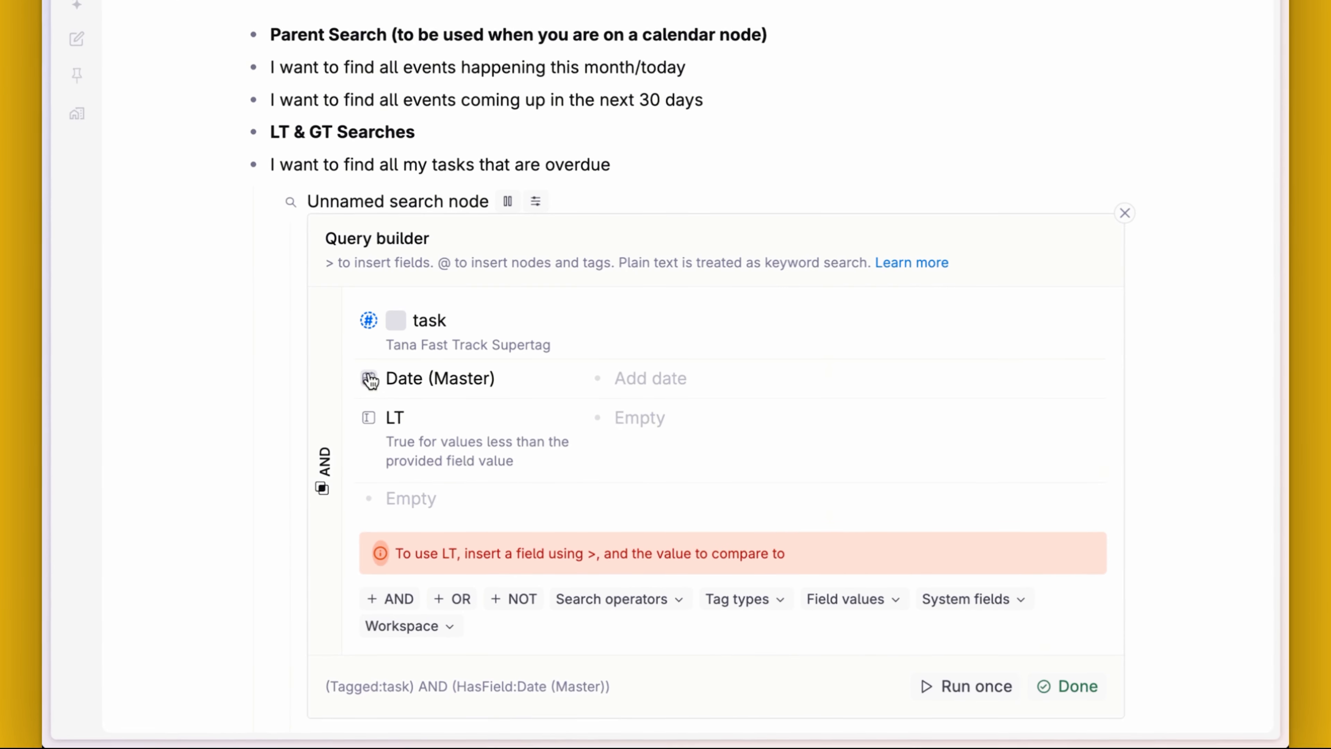
{"action": "left_click_drag", "start_coordinate": [273, 462], "coordinate": [460, 486]}
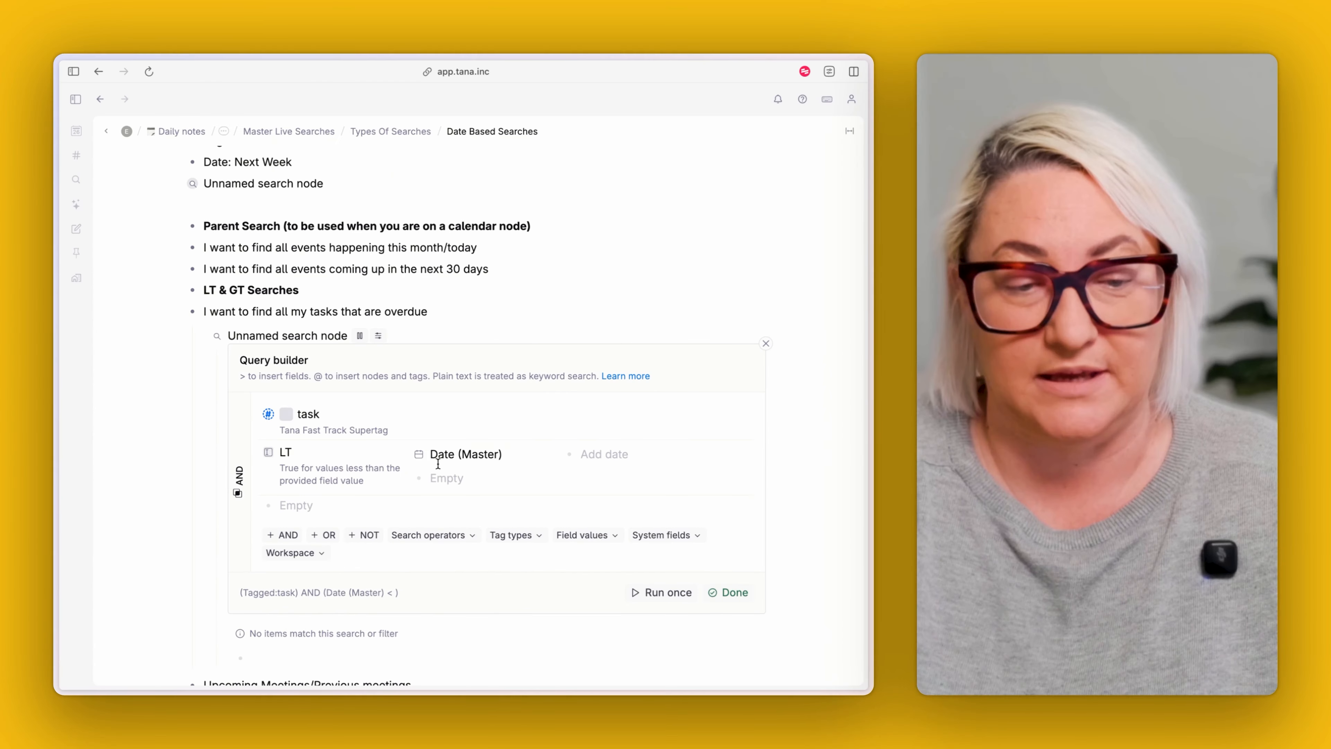
{"action": "left_click", "coordinate": [604, 452]}
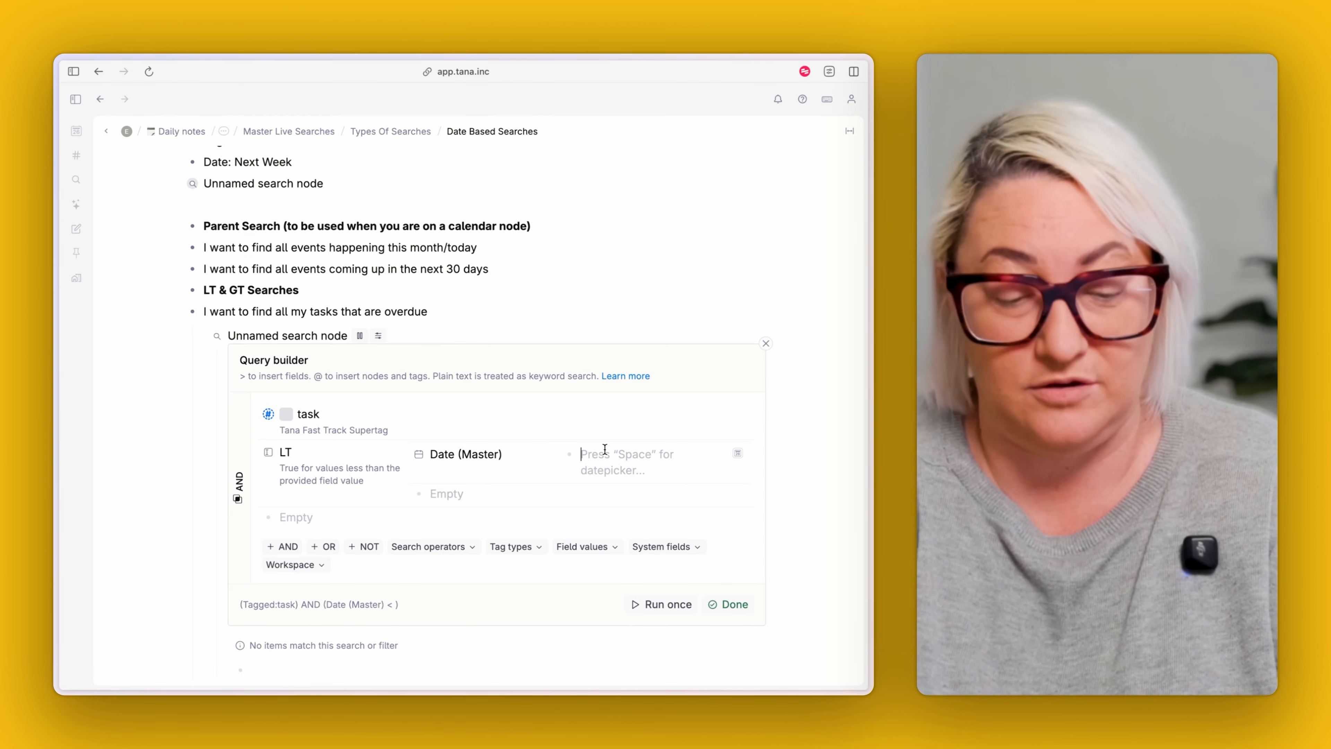
{"action": "type", "text": "FOR RELATIVE DATE"}
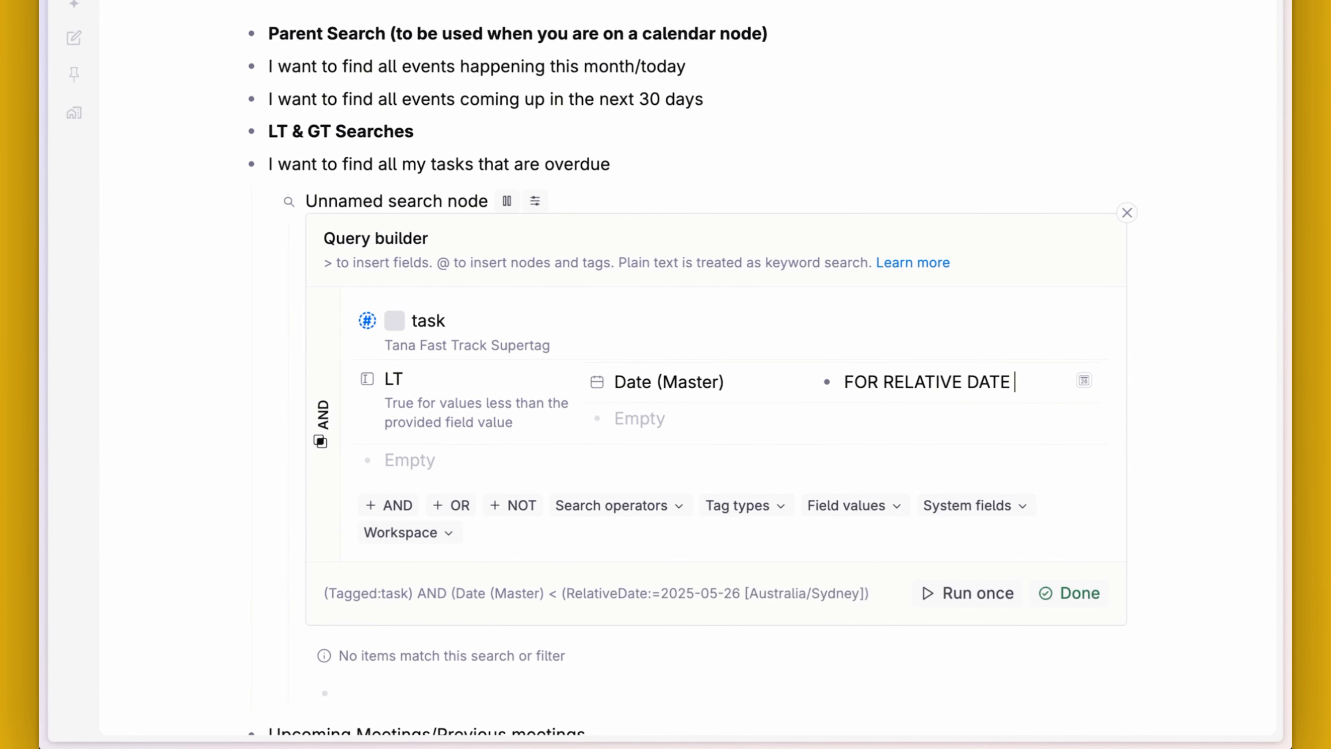
{"action": "type", "text": " today"}
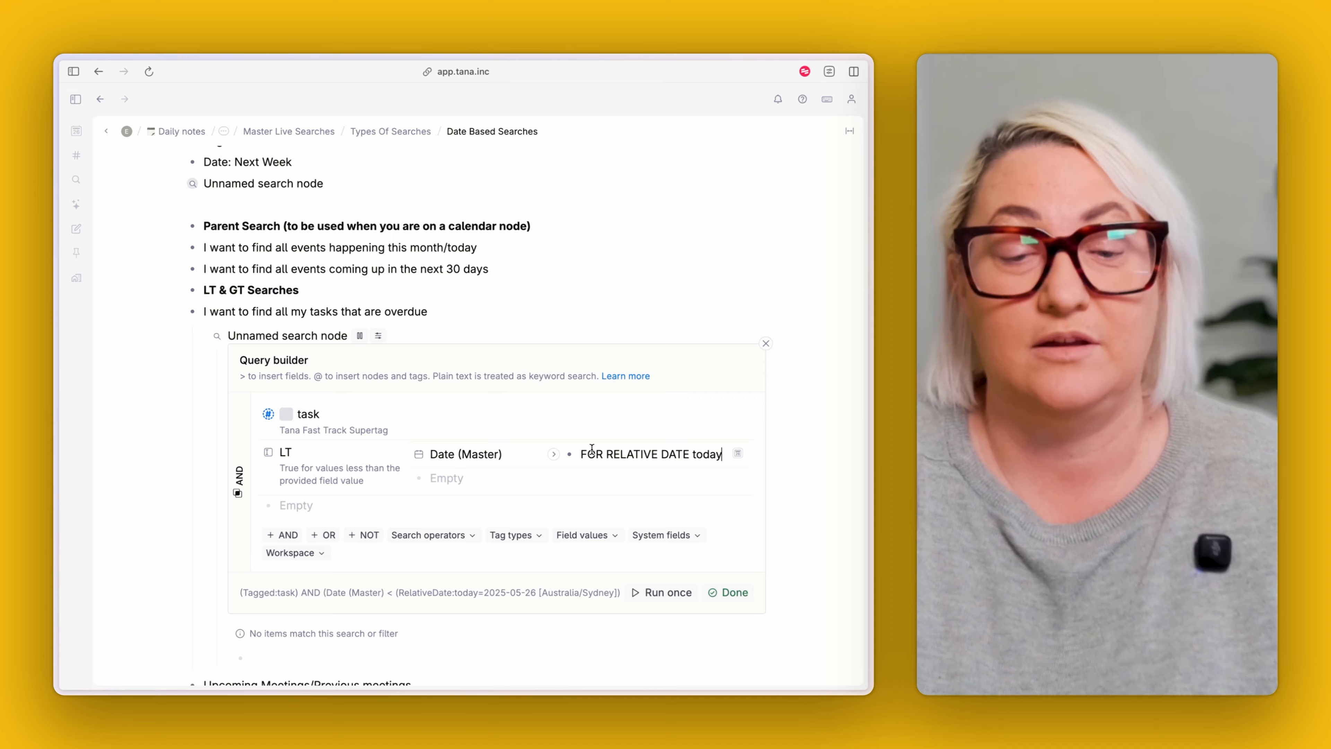
Step: Try PARENT as the LT condition's date value, and switch it back to FOR RELATIVE DATE today
{"action": "triple_click", "coordinate": [619, 456]}
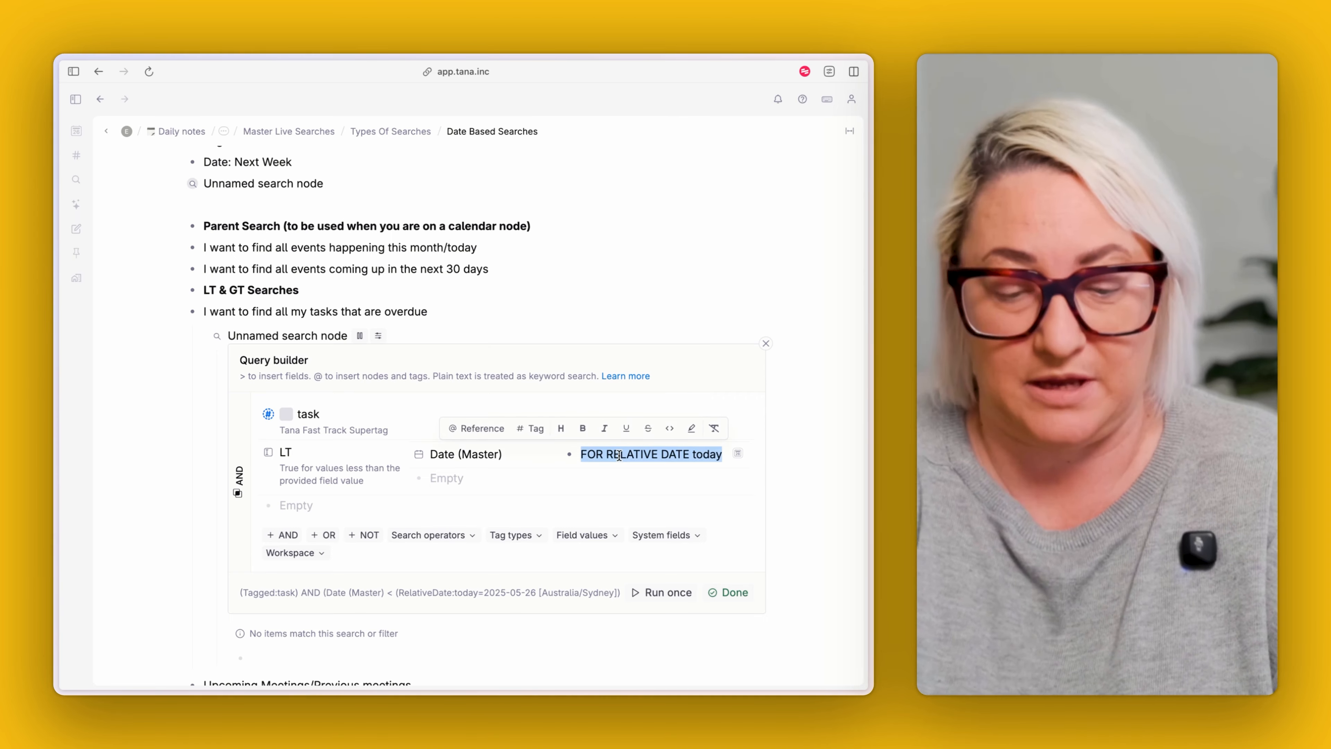
{"action": "type", "text": "PARENT"}
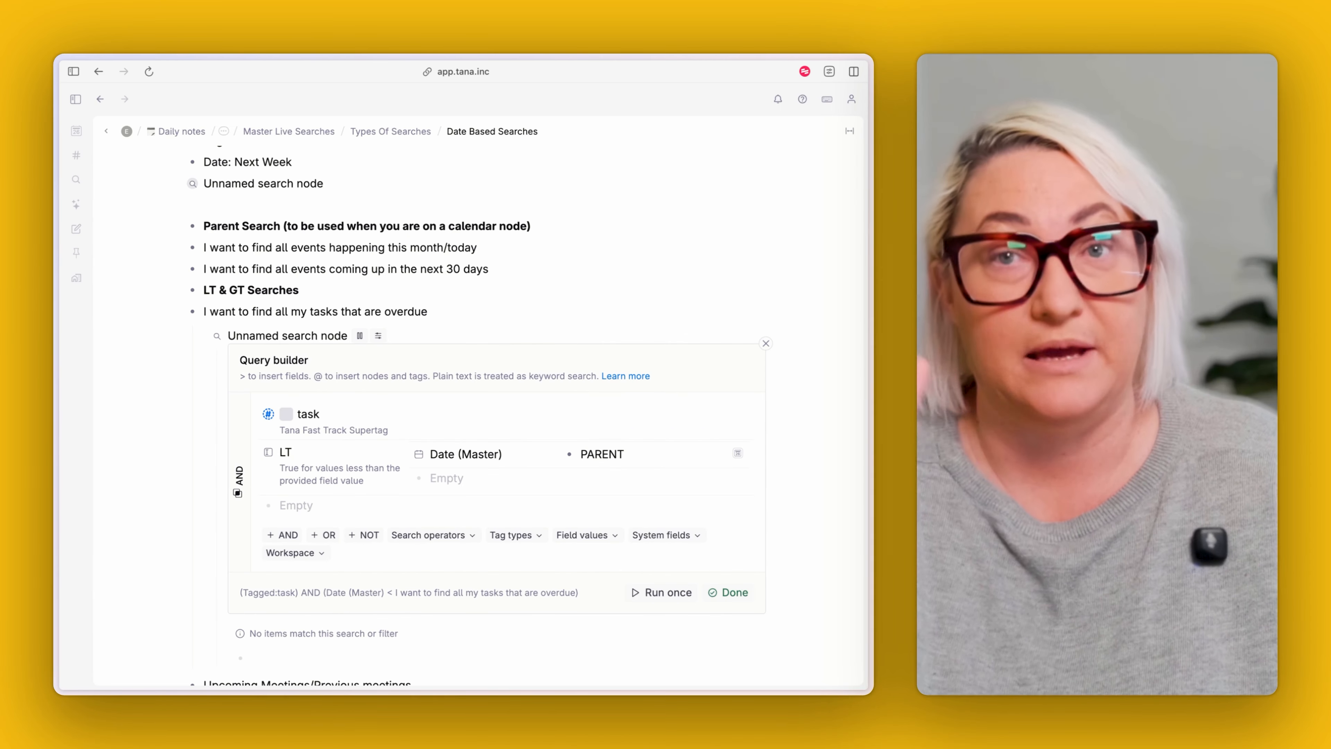
{"action": "double_click", "coordinate": [617, 456]}
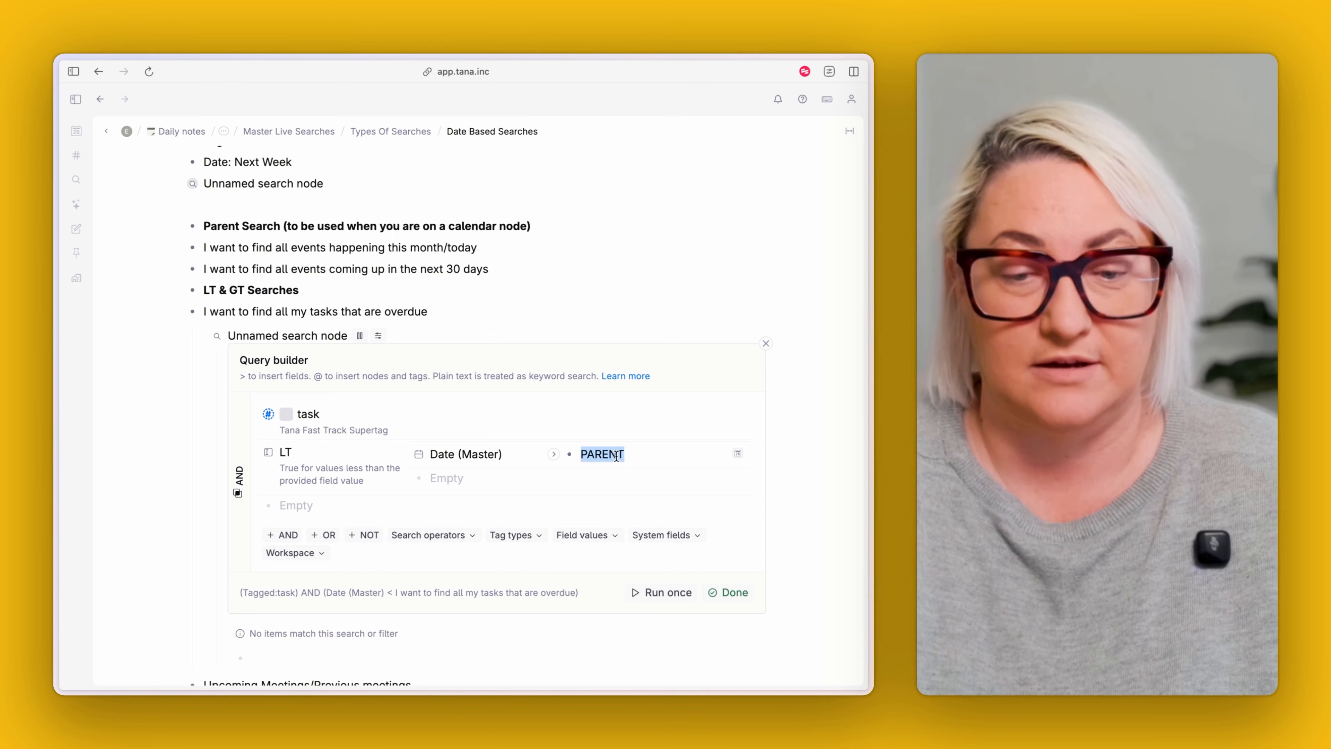
{"action": "type", "text": "FOR RELATIVE DA"}
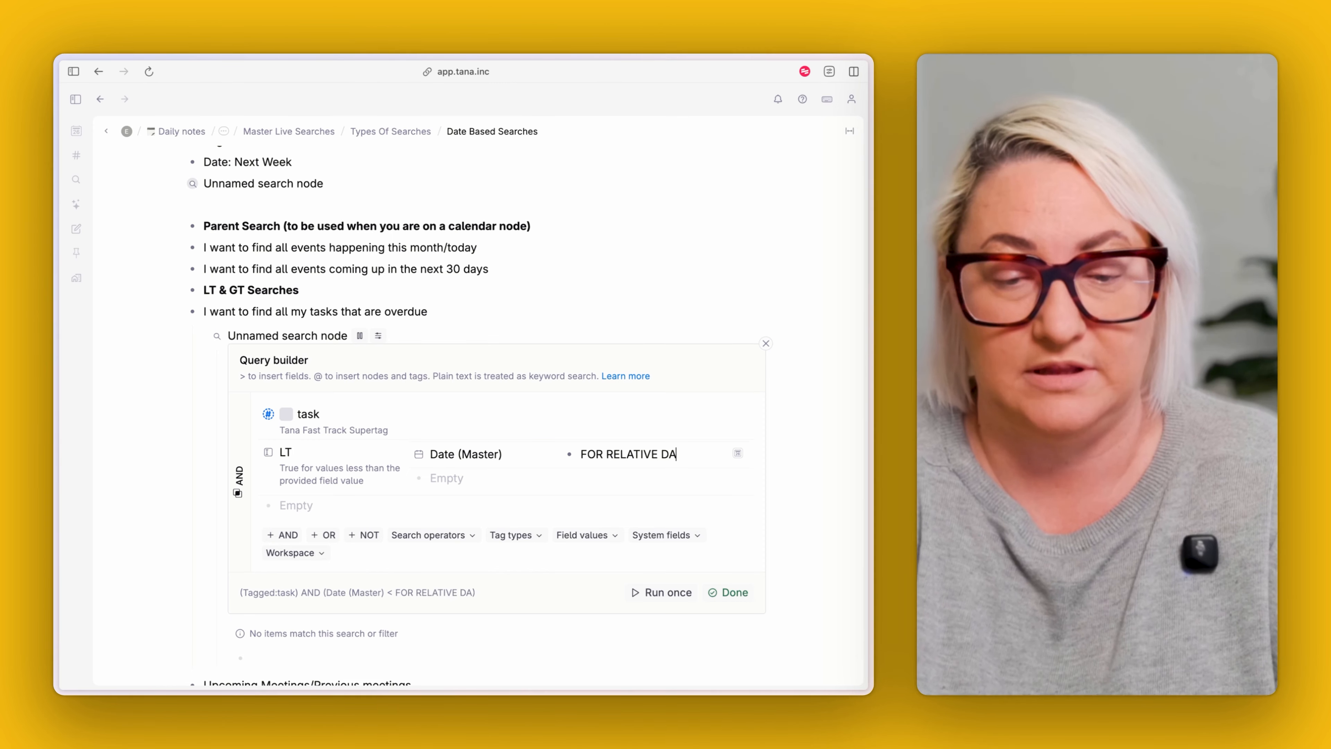
{"action": "type", "text": "TE today"}
Step: Change the date condition's operator from LT to GT and run the search once
{"action": "scroll", "coordinate": [467, 483], "scroll_direction": "down", "scroll_amount": 3}
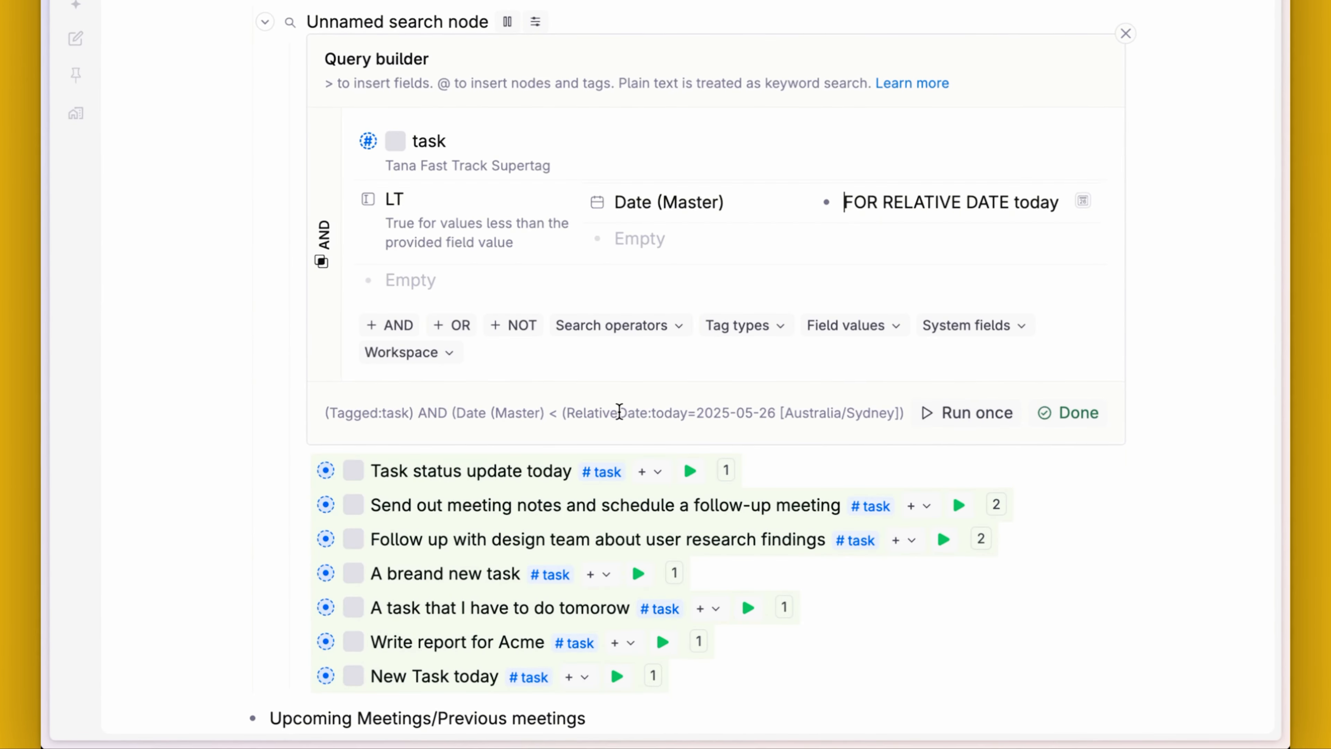
{"action": "scroll", "coordinate": [618, 410], "scroll_direction": "down", "scroll_amount": 3}
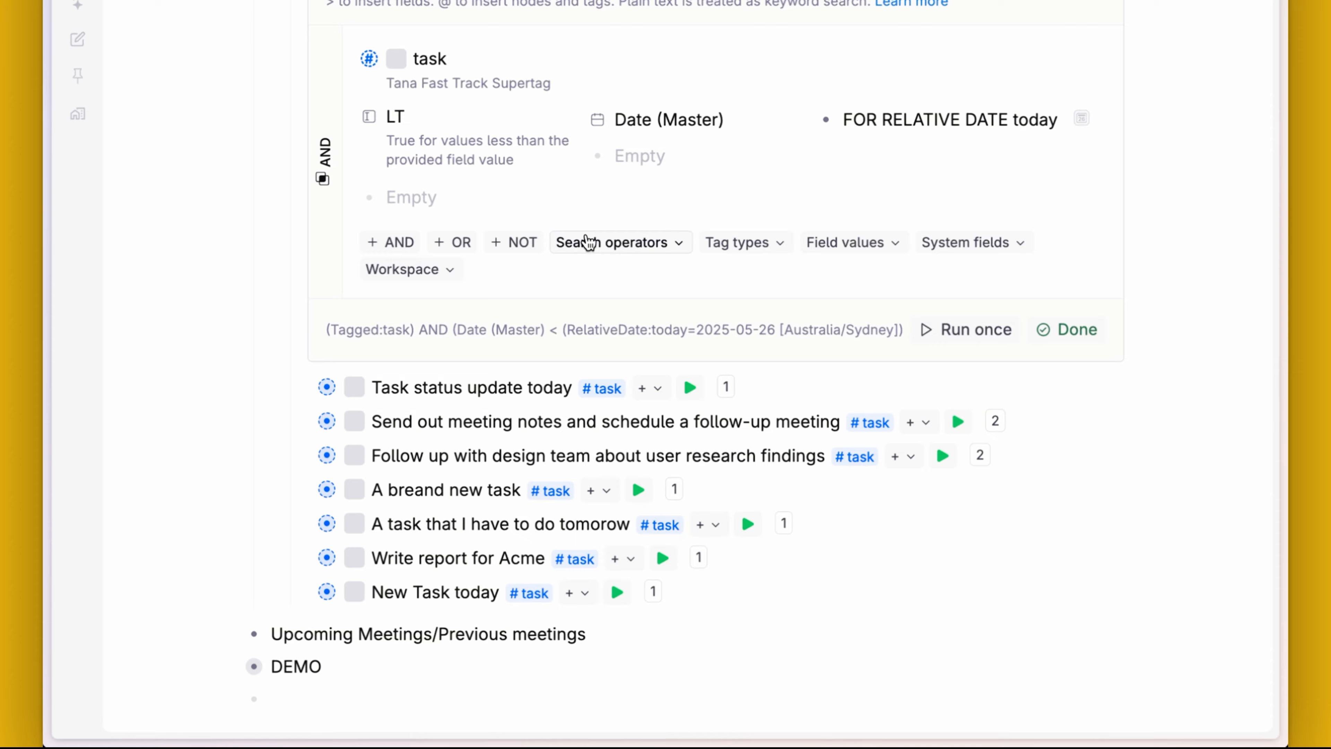
{"action": "left_click", "coordinate": [587, 242]}
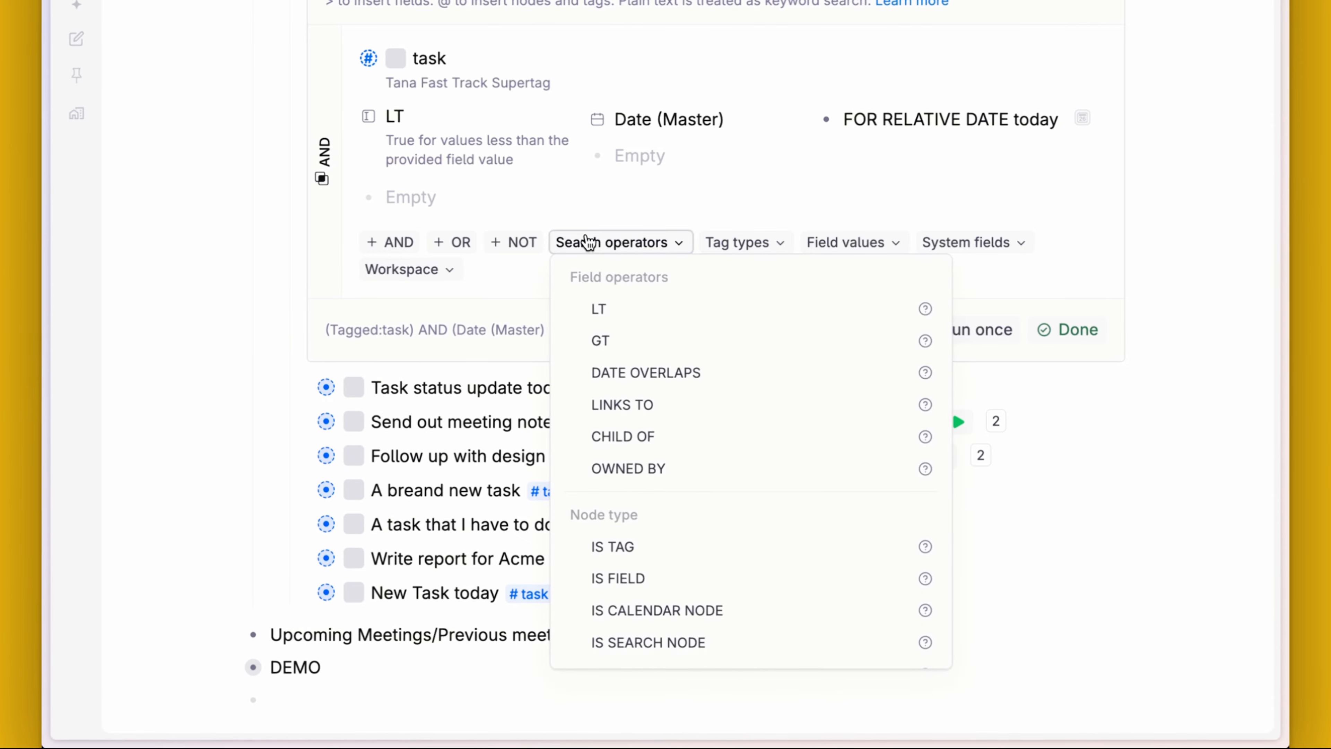
{"action": "left_click", "coordinate": [615, 343]}
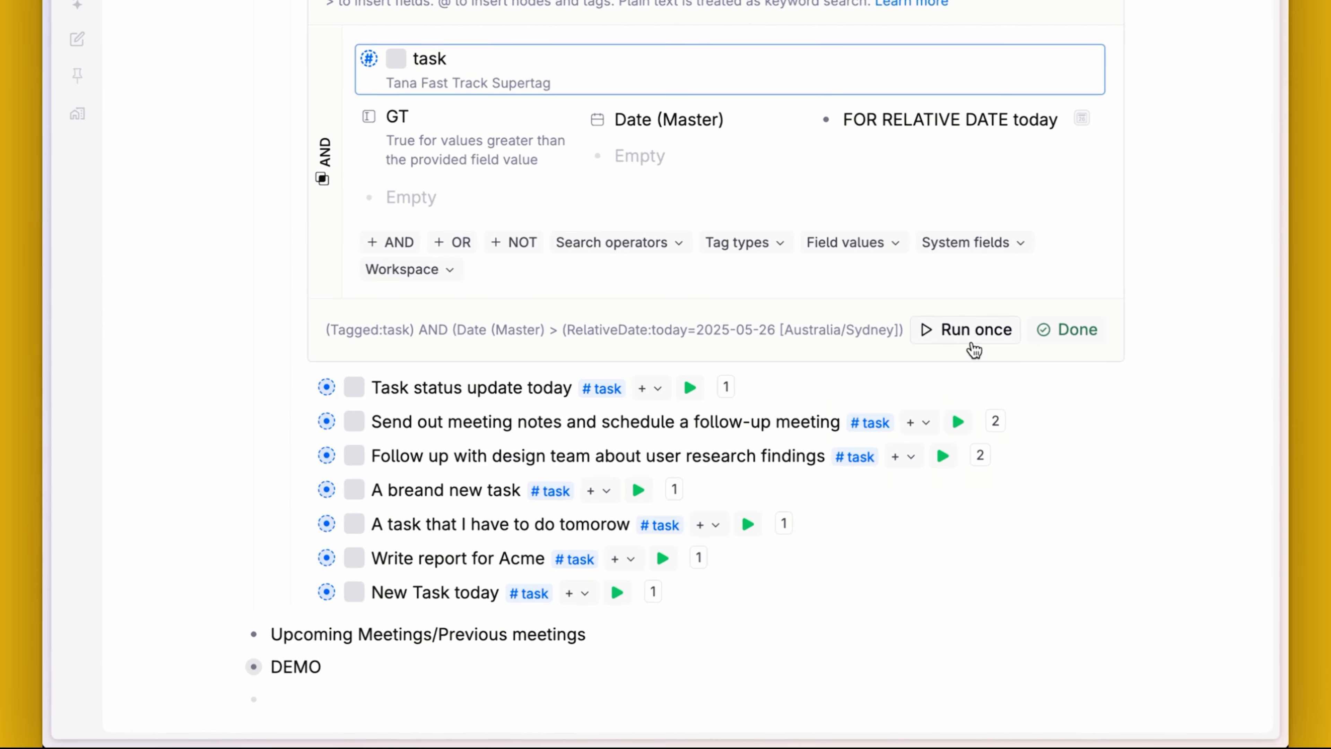
{"action": "left_click", "coordinate": [660, 423]}
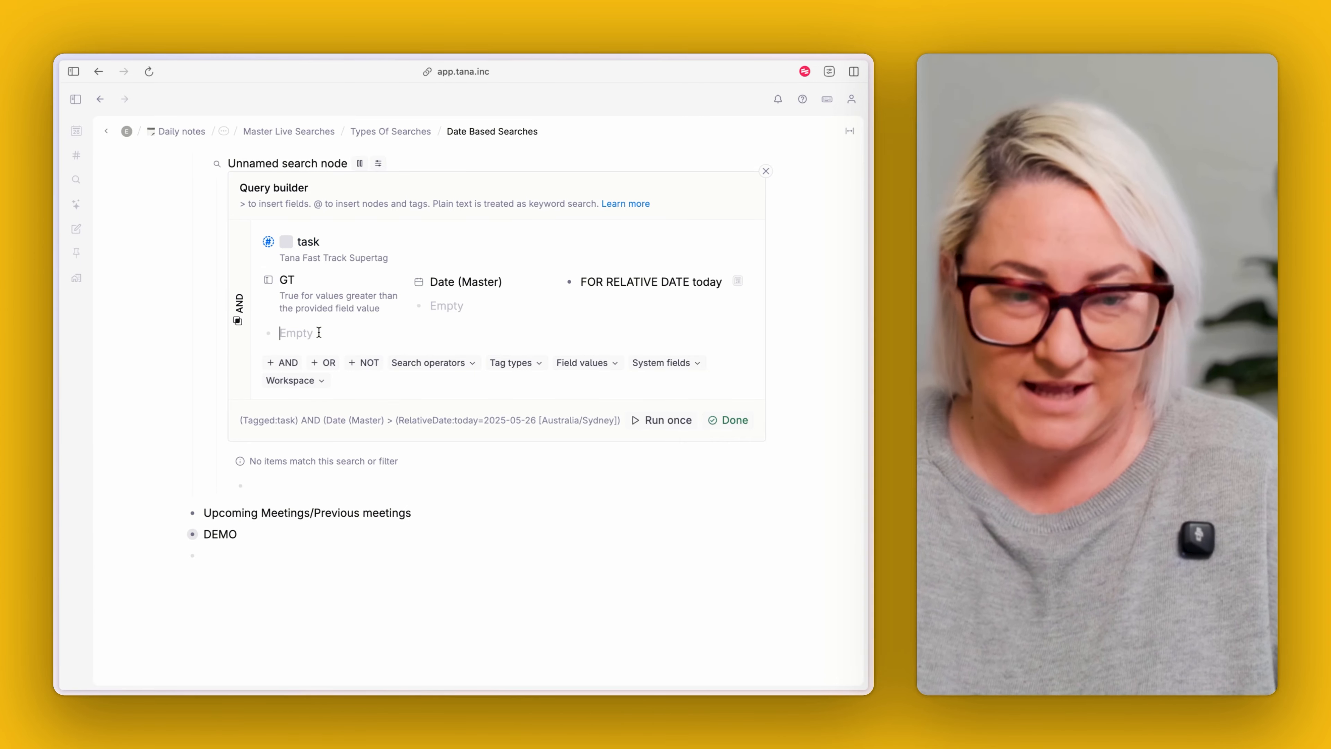
Step: Add an LT condition below the GT one, comparing Date (Master) with FOR RELATIVE DATE today
{"action": "type", "text": ">lt"}
{"action": "key", "text": "Return"}
{"action": "left_click", "coordinate": [450, 334]}
{"action": "type", "text": ">"}
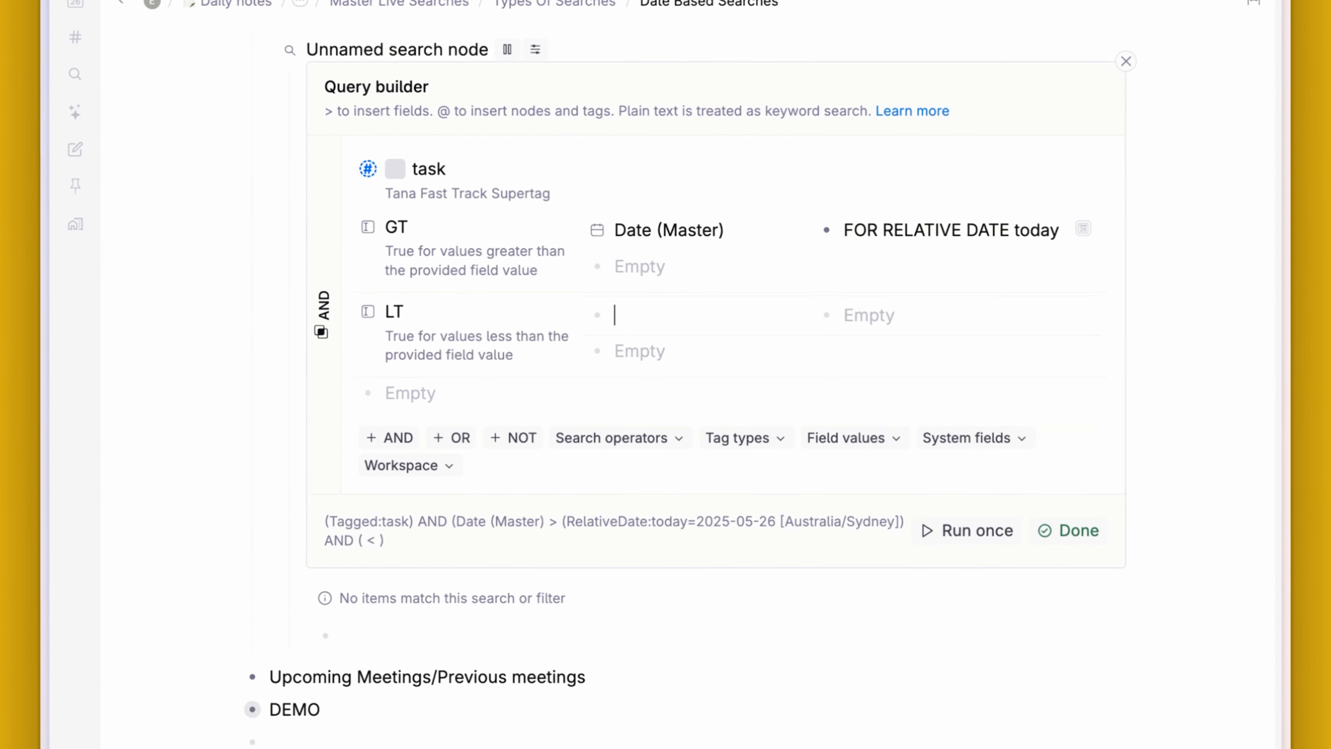
{"action": "type", "text": "date"}
{"action": "key", "text": "Down"}
{"action": "key", "text": "Return"}
{"action": "type", "text": "FOR R"}
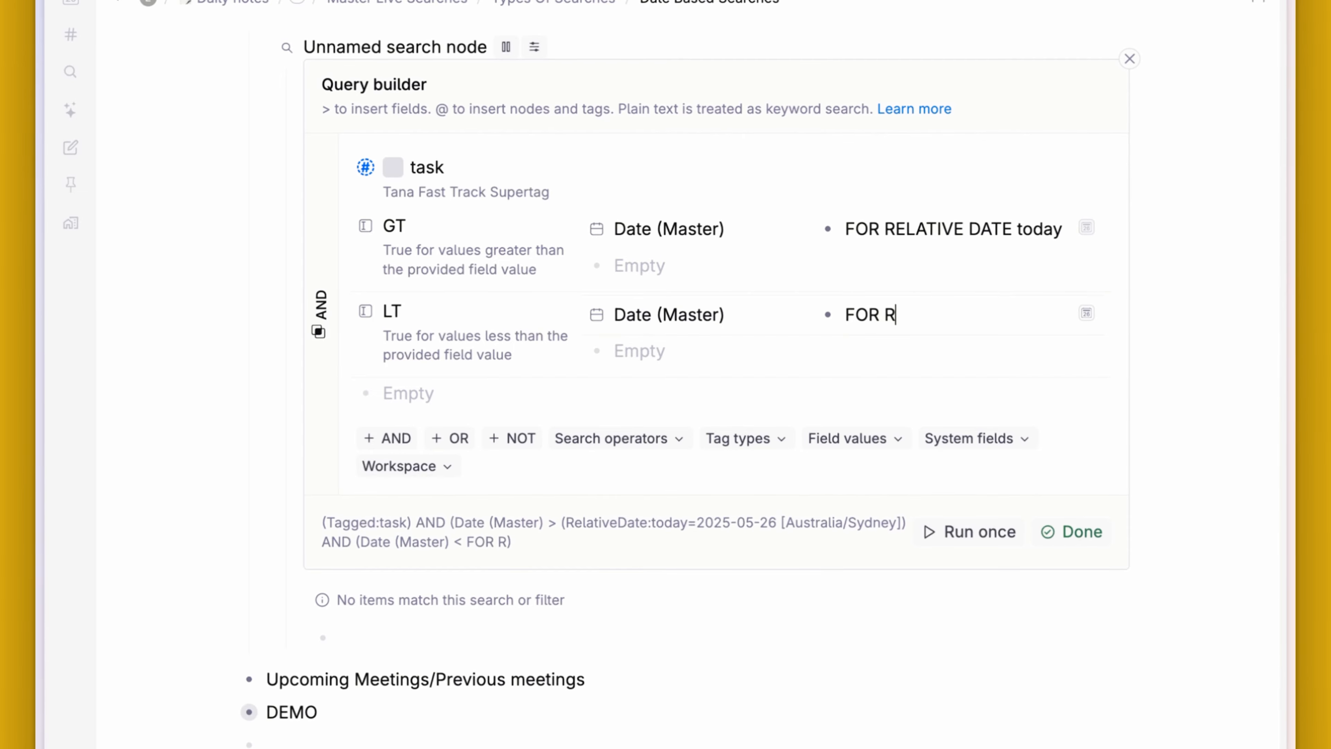
{"action": "type", "text": "ELATIVE DATE t"}
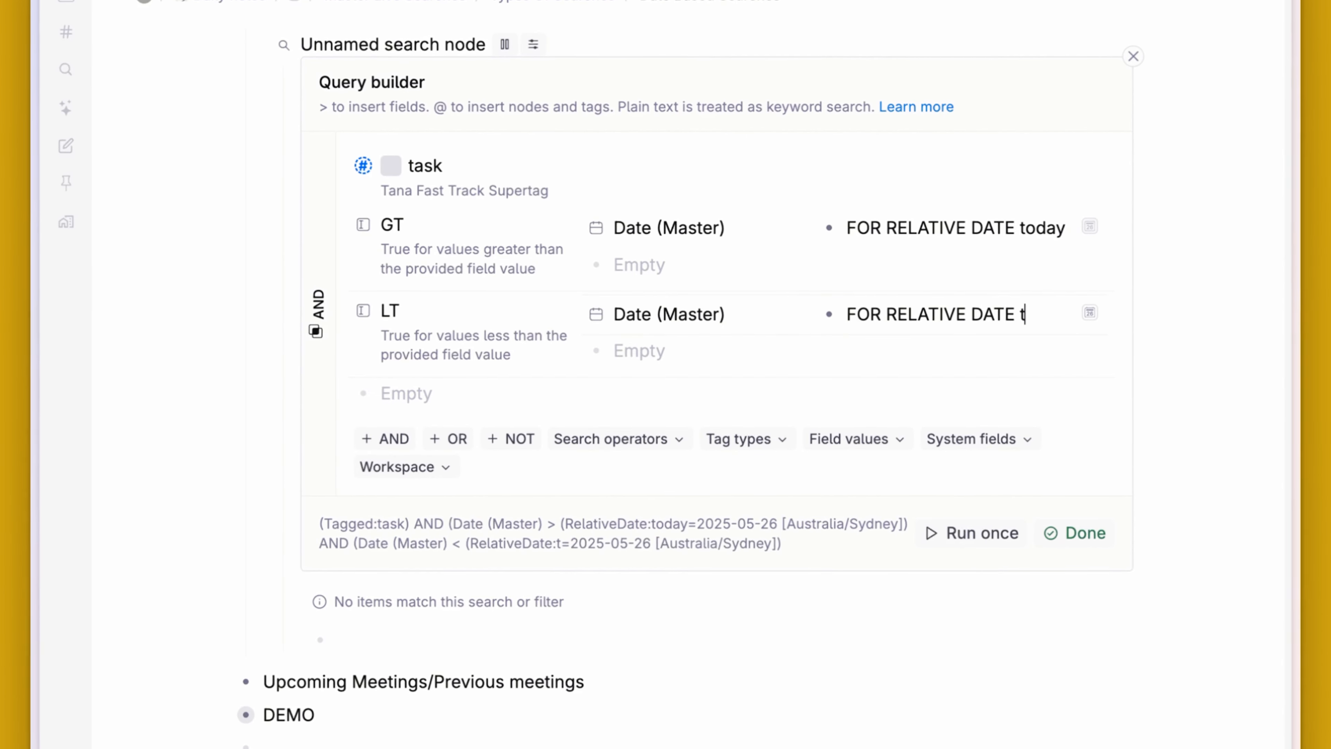
{"action": "type", "text": "oday"}
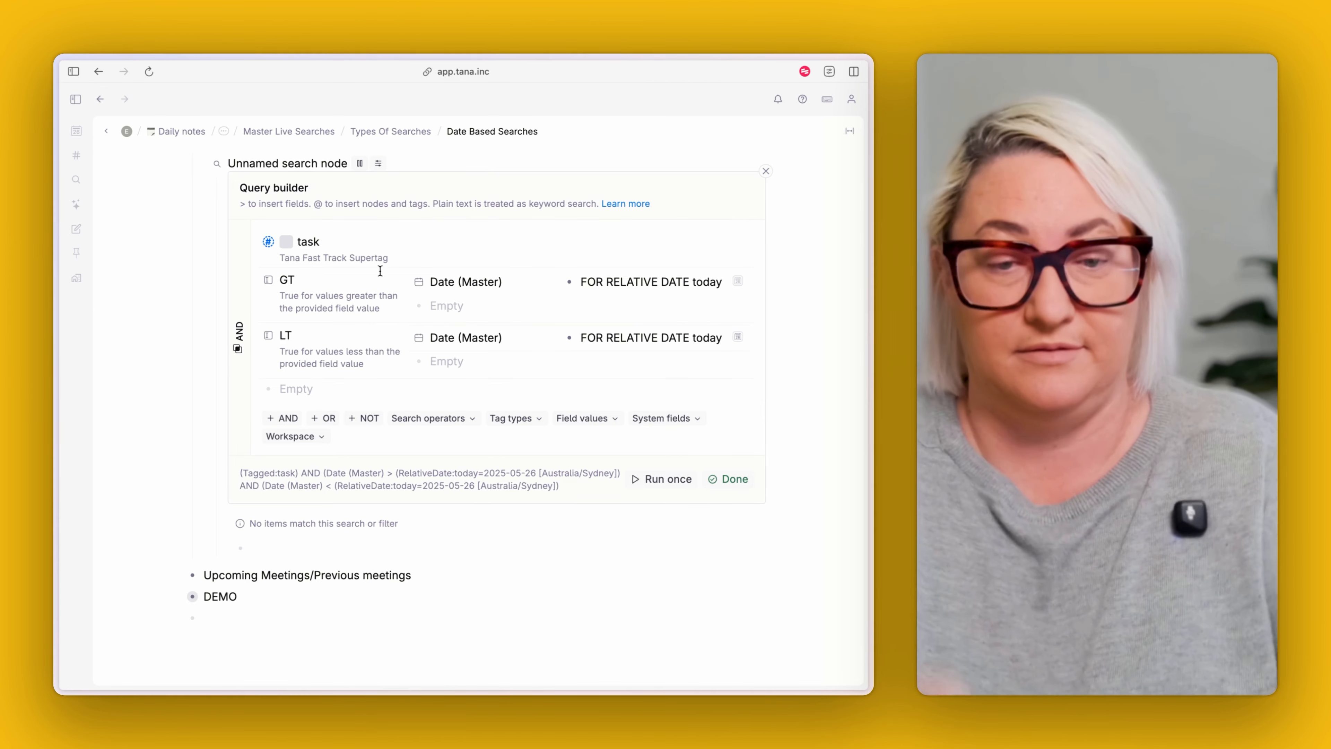
Step: Set the GT condition's Date (Master) value to FOR RELATIVE DATE last month
{"action": "left_click", "coordinate": [723, 283]}
{"action": "key", "text": "BackSpace"}
{"action": "key", "text": "BackSpace"}
{"action": "key", "text": "BackSpace"}
{"action": "key", "text": "BackSpace"}
{"action": "key", "text": "BackSpace"}
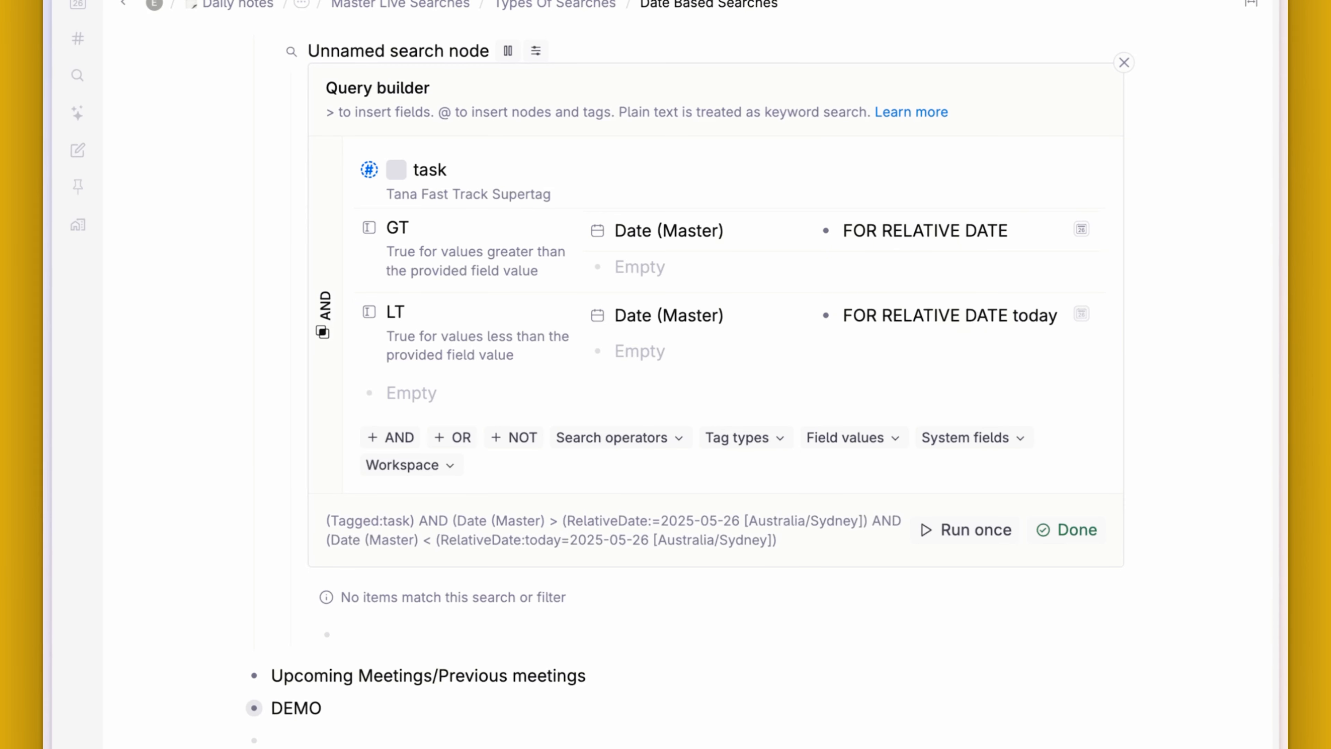
{"action": "type", "text": "lat month"}
{"action": "scroll", "coordinate": [472, 460], "scroll_direction": "down", "scroll_amount": 1}
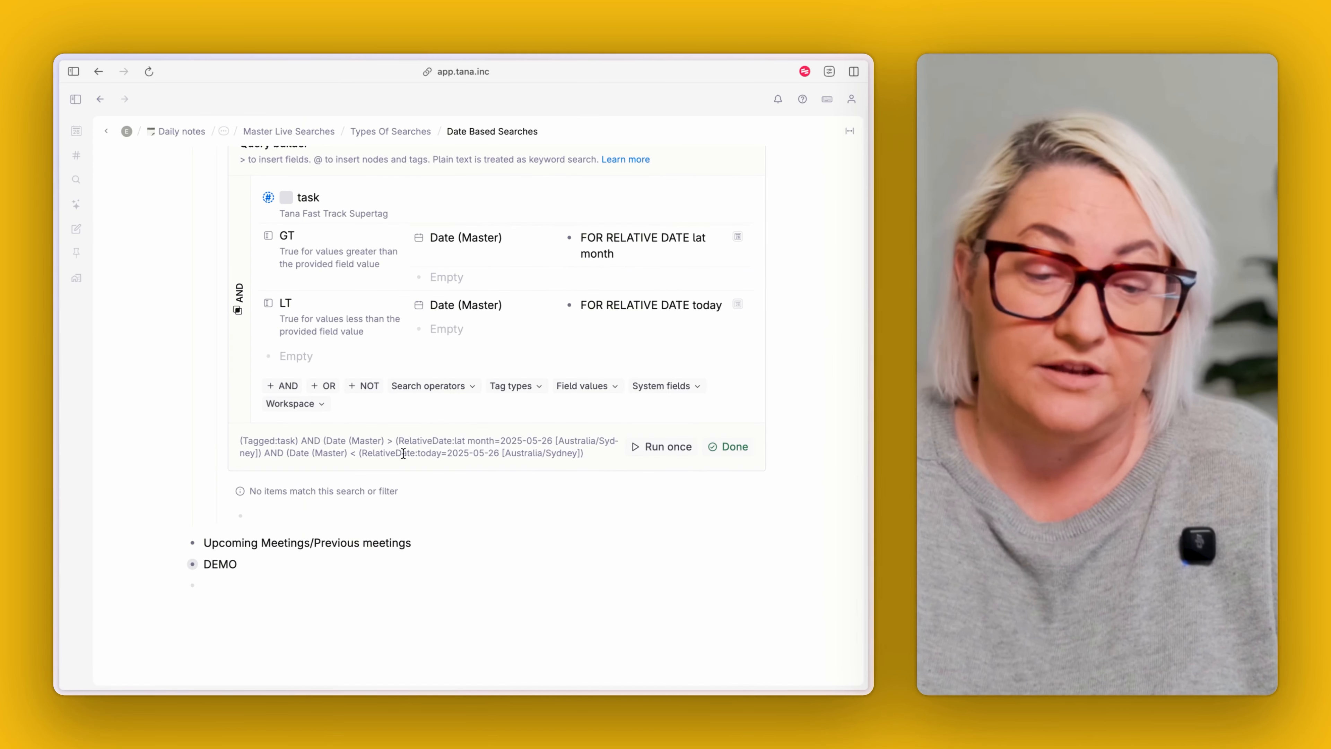
{"action": "left_click", "coordinate": [700, 239]}
{"action": "type", "text": "s"}
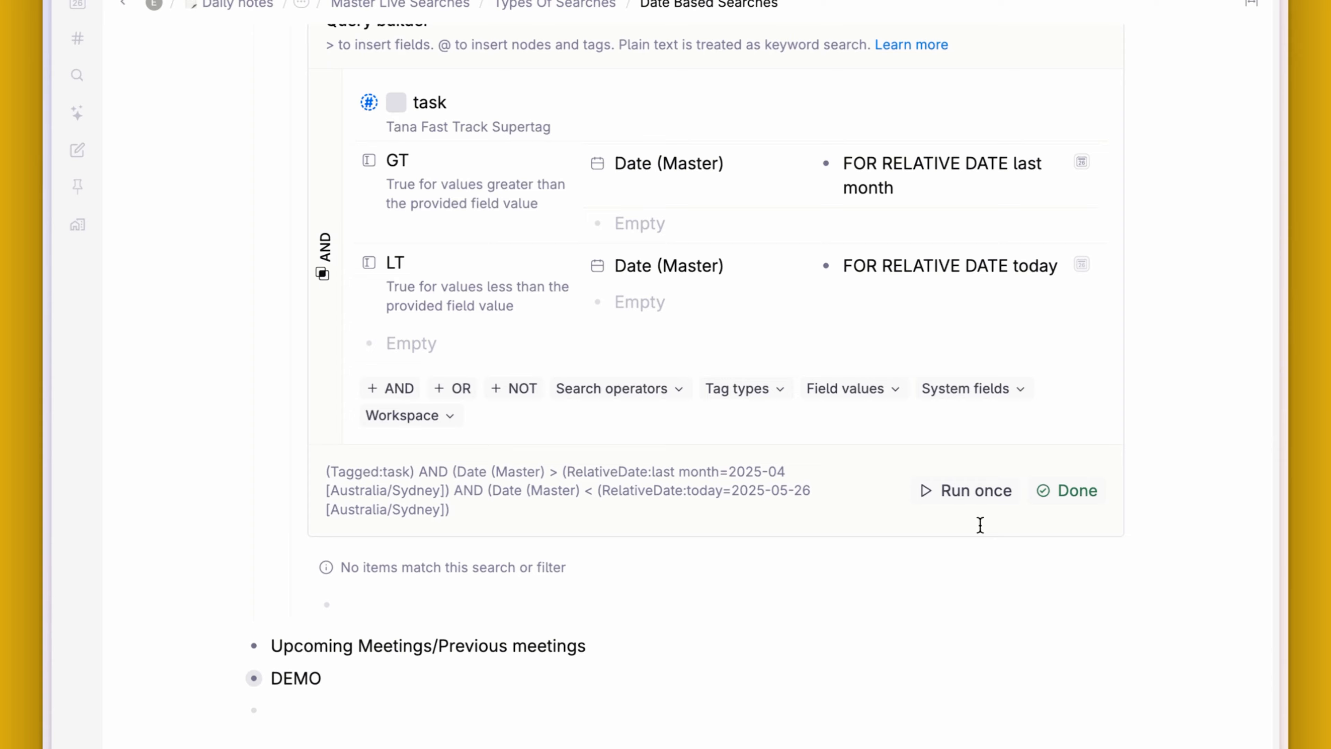
Step: Run the last-month-to-today task search once and finish editing its query
{"action": "left_click", "coordinate": [671, 453]}
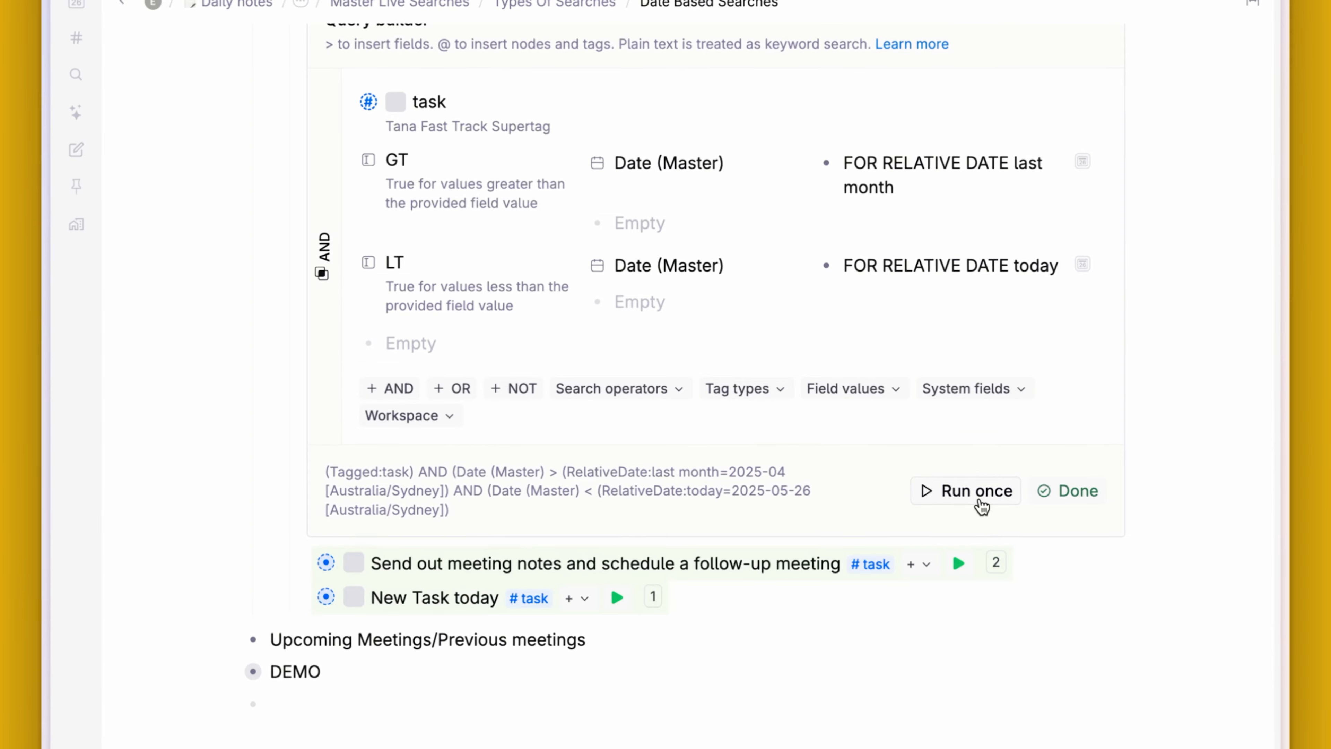
{"action": "scroll", "coordinate": [297, 460], "scroll_direction": "down", "scroll_amount": 2}
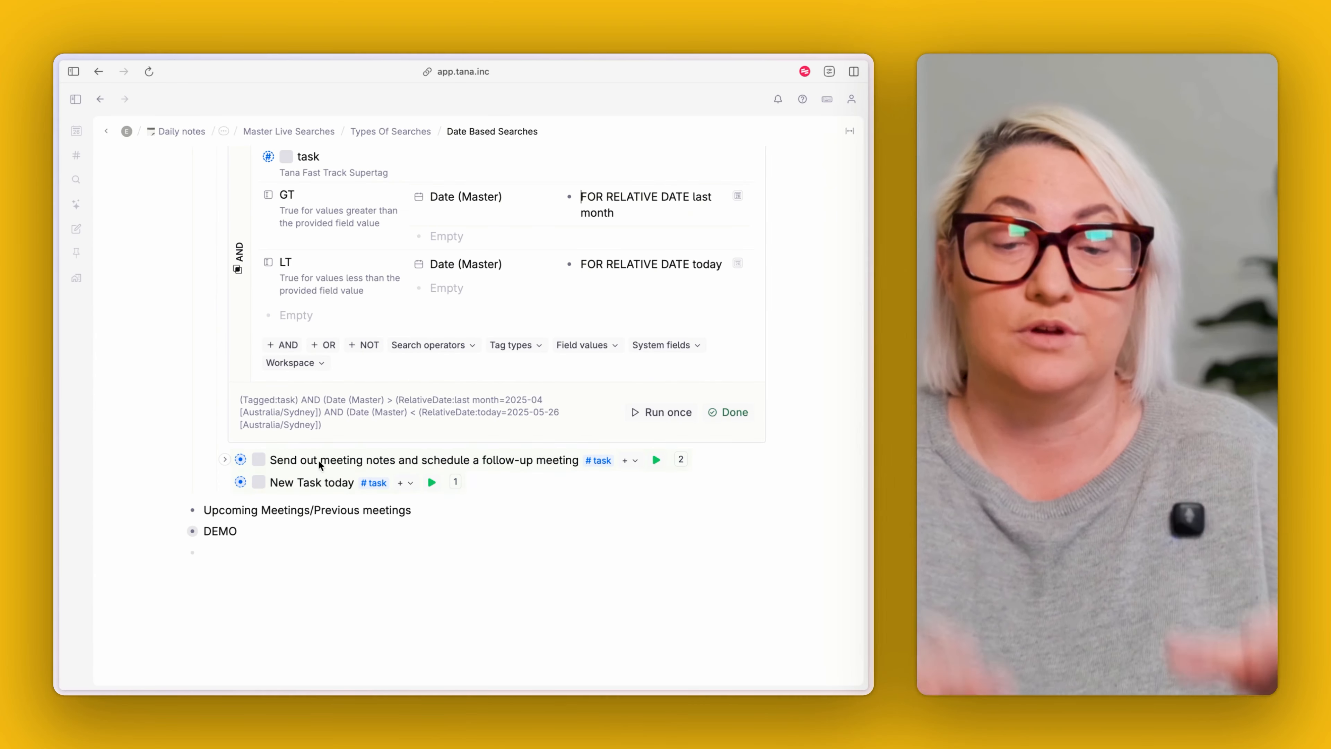
{"action": "left_click", "coordinate": [728, 413]}
{"action": "scroll", "coordinate": [558, 399], "scroll_direction": "up", "scroll_amount": 2}
{"action": "scroll", "coordinate": [558, 398], "scroll_direction": "down", "scroll_amount": 2}
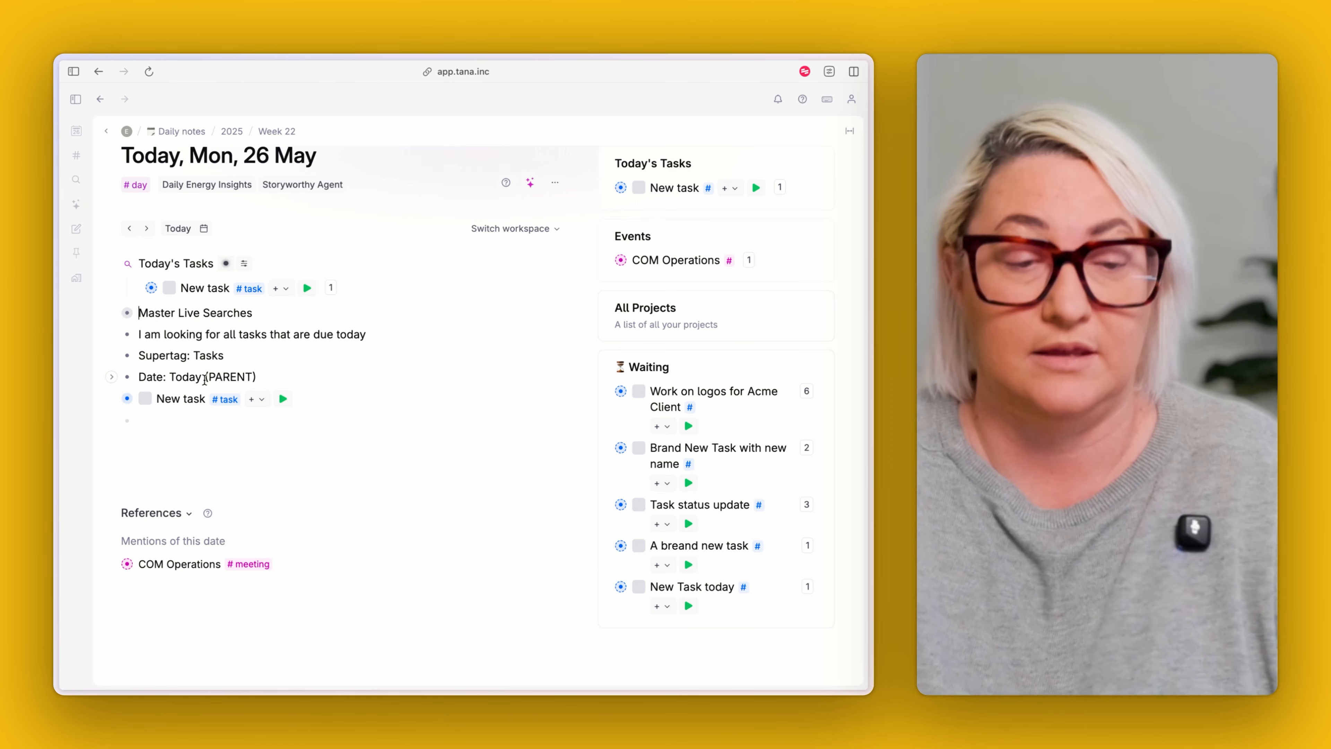
Step: Insert a search node at the end of today's daily note with the task supertag as its first condition
{"action": "left_click", "coordinate": [168, 422]}
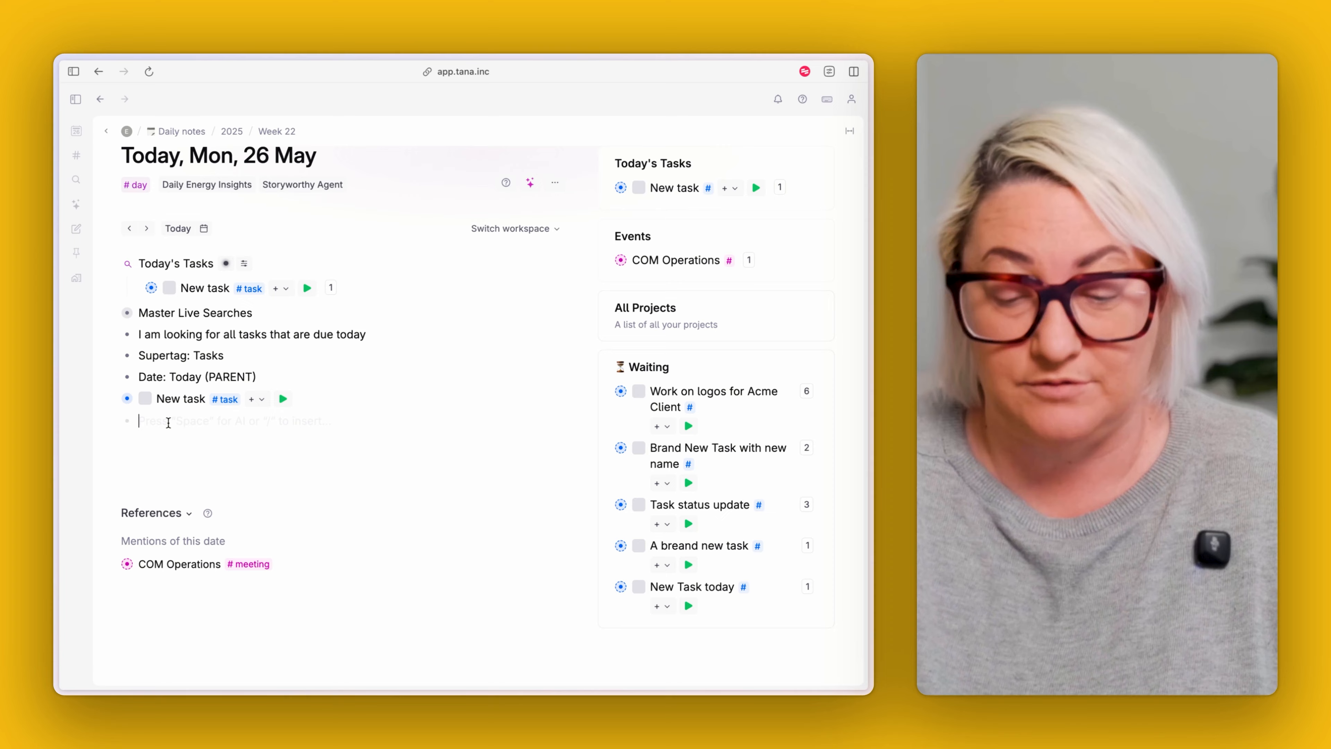
{"action": "type", "text": "?"}
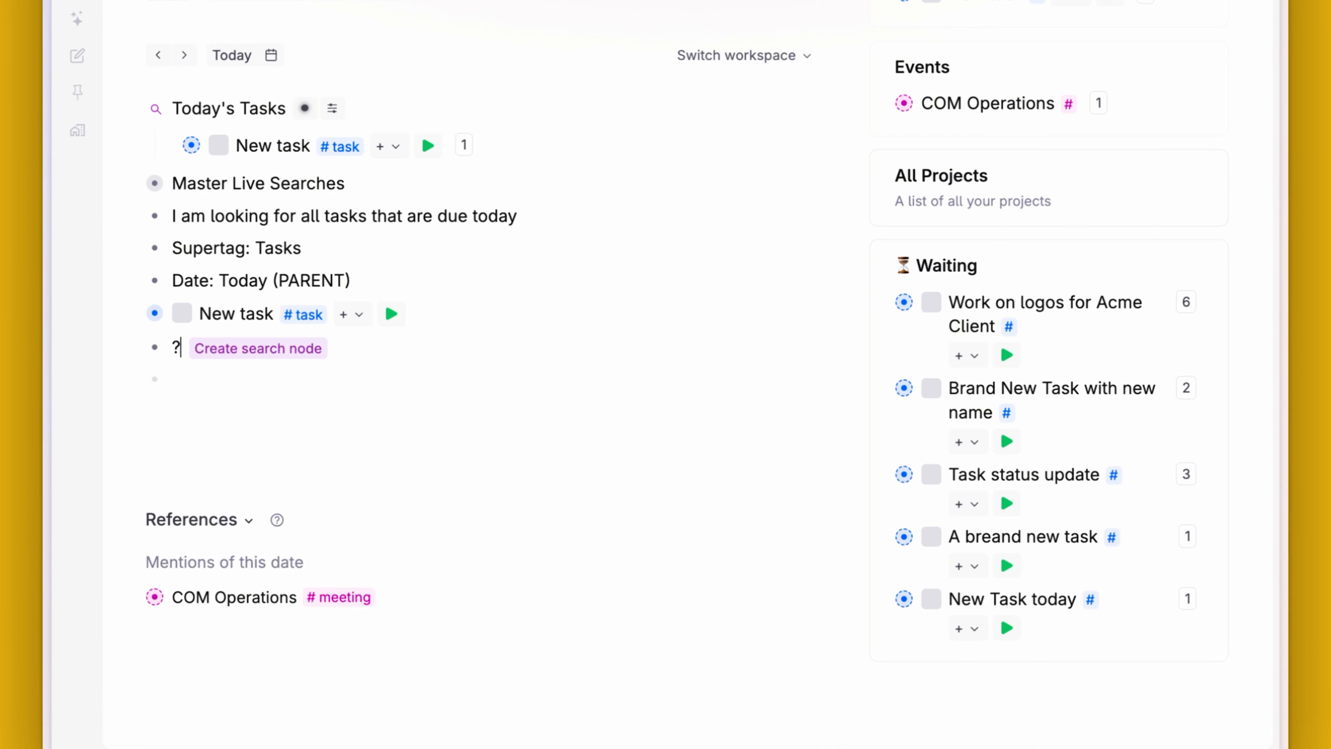
{"action": "left_click", "coordinate": [247, 349]}
{"action": "type", "text": "#t"}
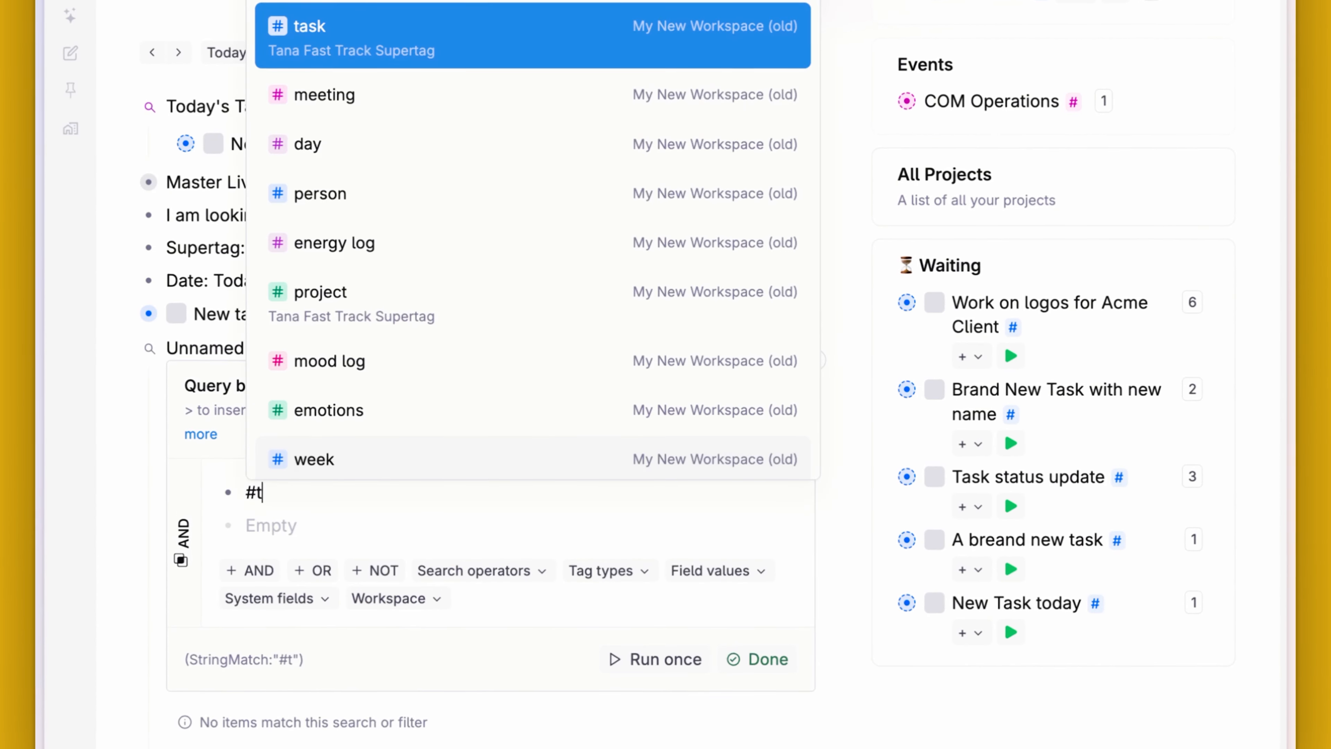
{"action": "type", "text": "ask"}
{"action": "key", "text": "Return"}
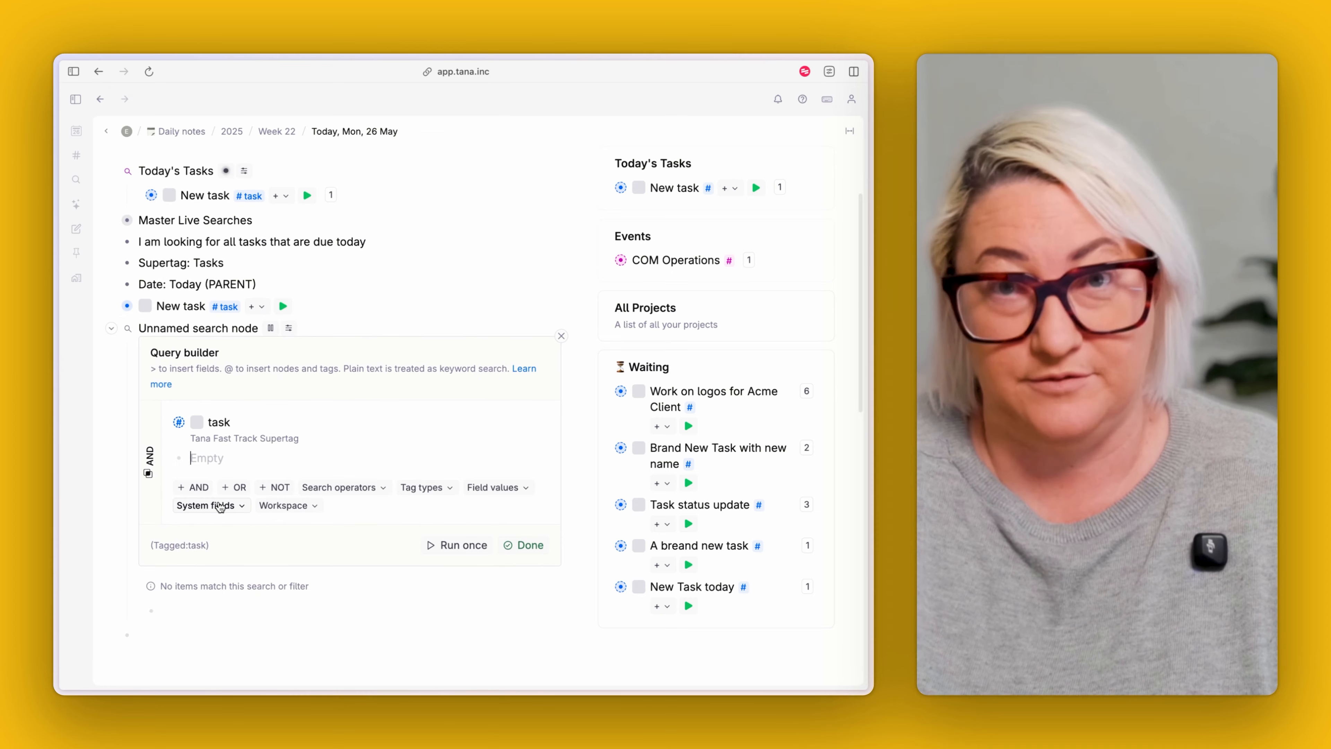
Step: Add the Date (Master) field to the daily note's new search with the value PARENT
{"action": "type", "text": ">date"}
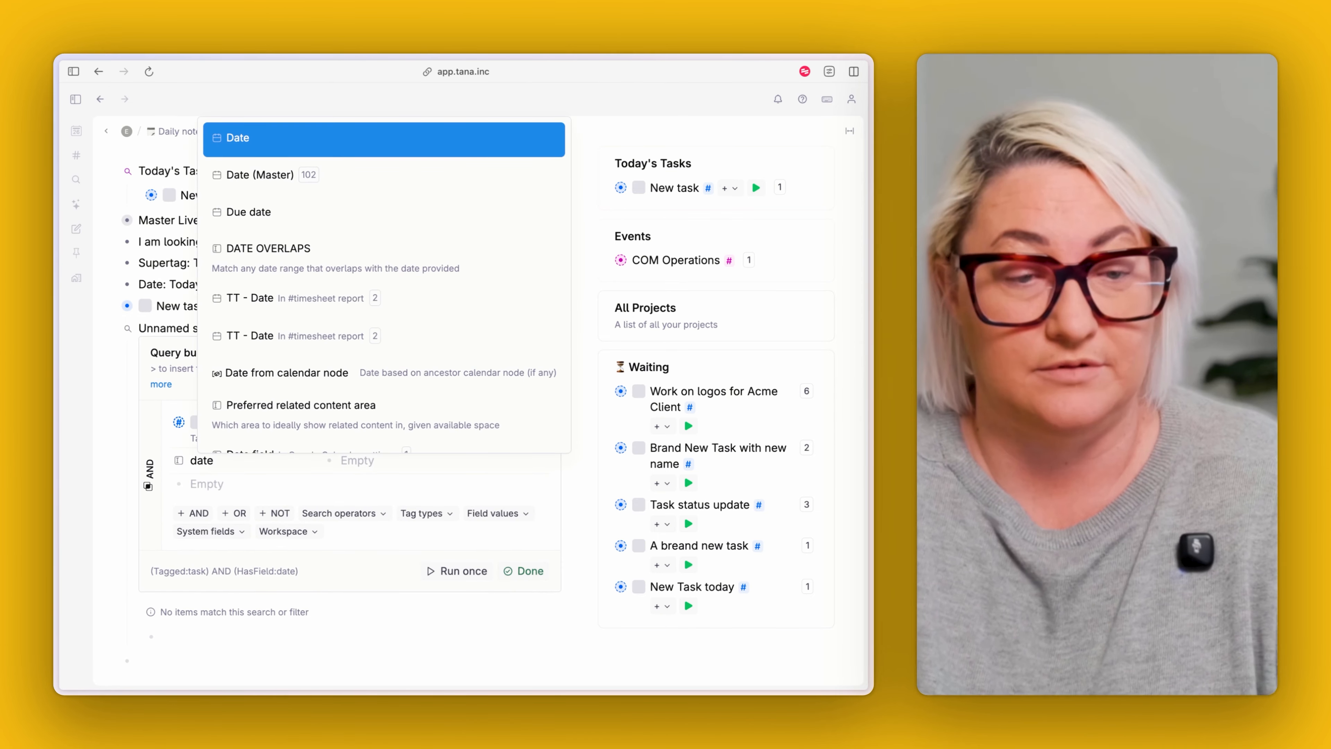
{"action": "left_click", "coordinate": [260, 175]}
{"action": "type", "text": "PARENT"}
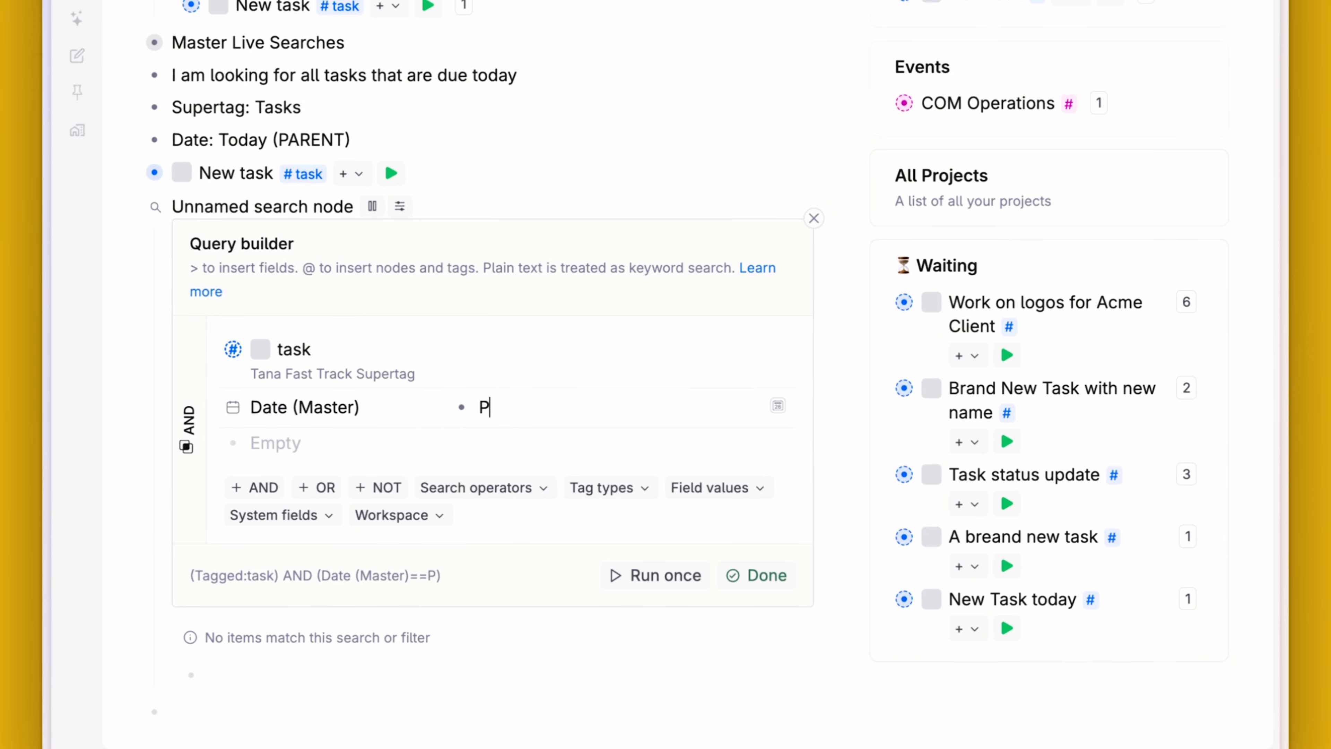
Step: Set the Date (Master) condition of the daily note's search to PARENT-7
{"action": "type", "text": "-7"}
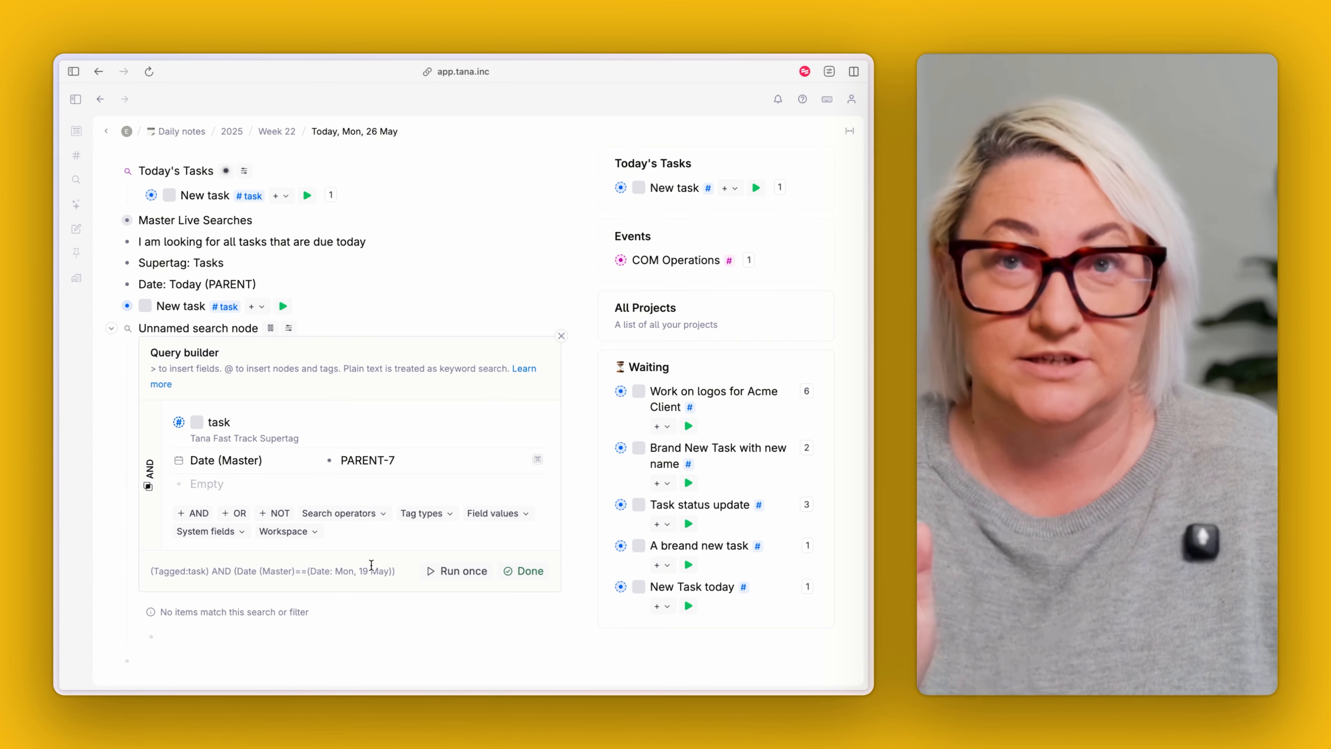
{"action": "left_click_drag", "start_coordinate": [391, 572], "coordinate": [313, 571]}
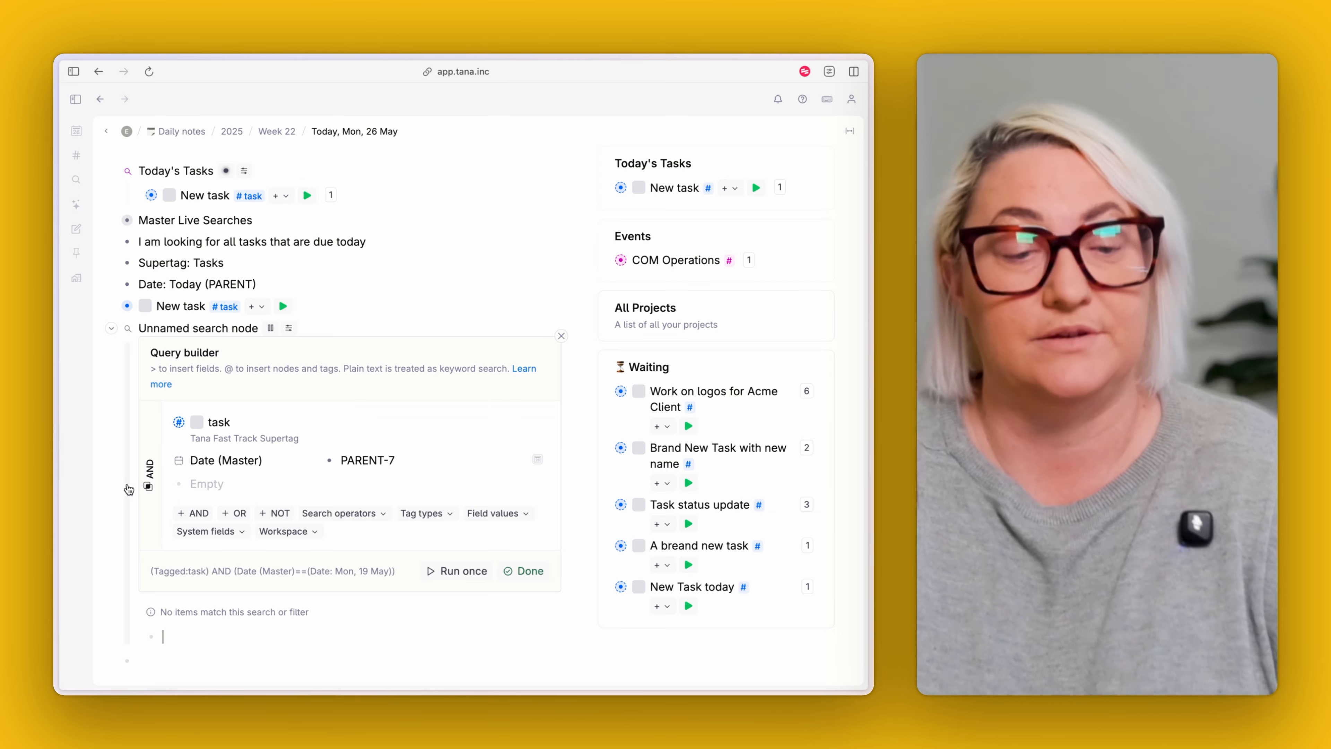
Step: Add an LT condition to the daily note's search with Date (Master) set to PARENT
{"action": "left_click", "coordinate": [210, 485]}
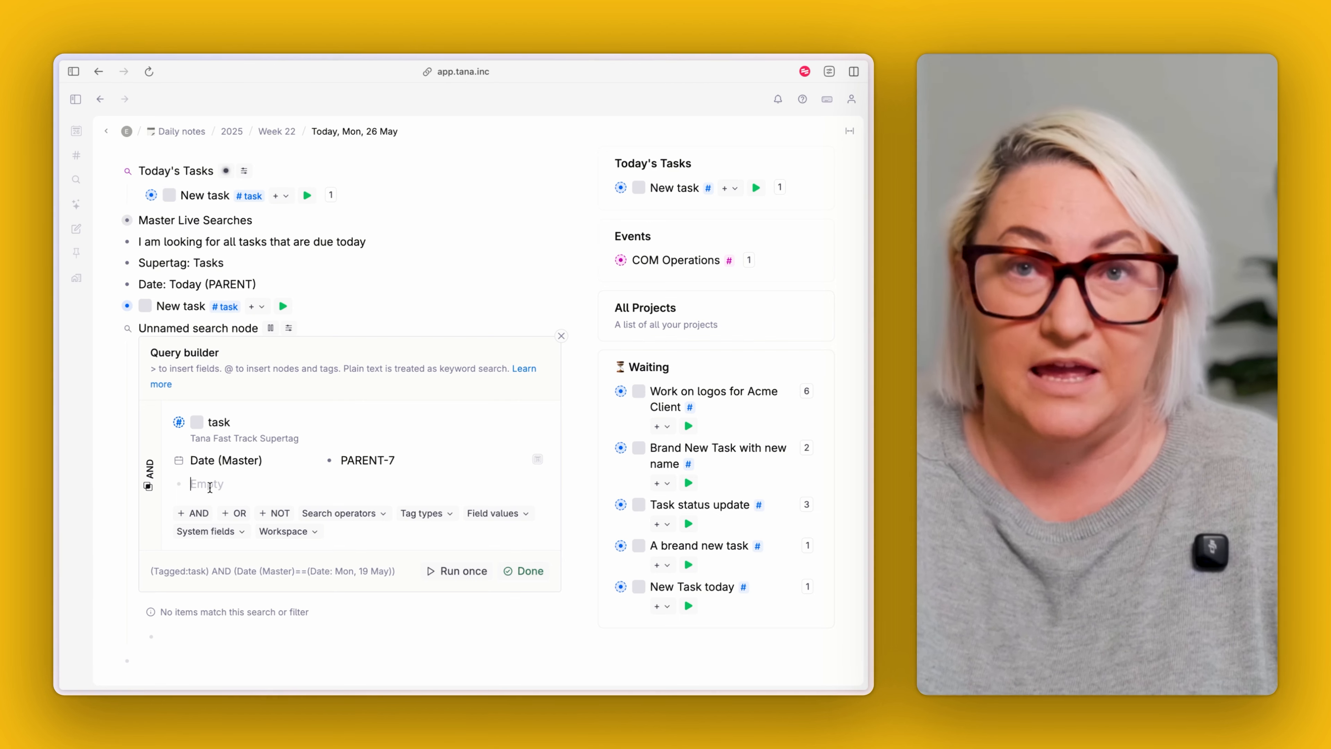
{"action": "type", "text": ">lt"}
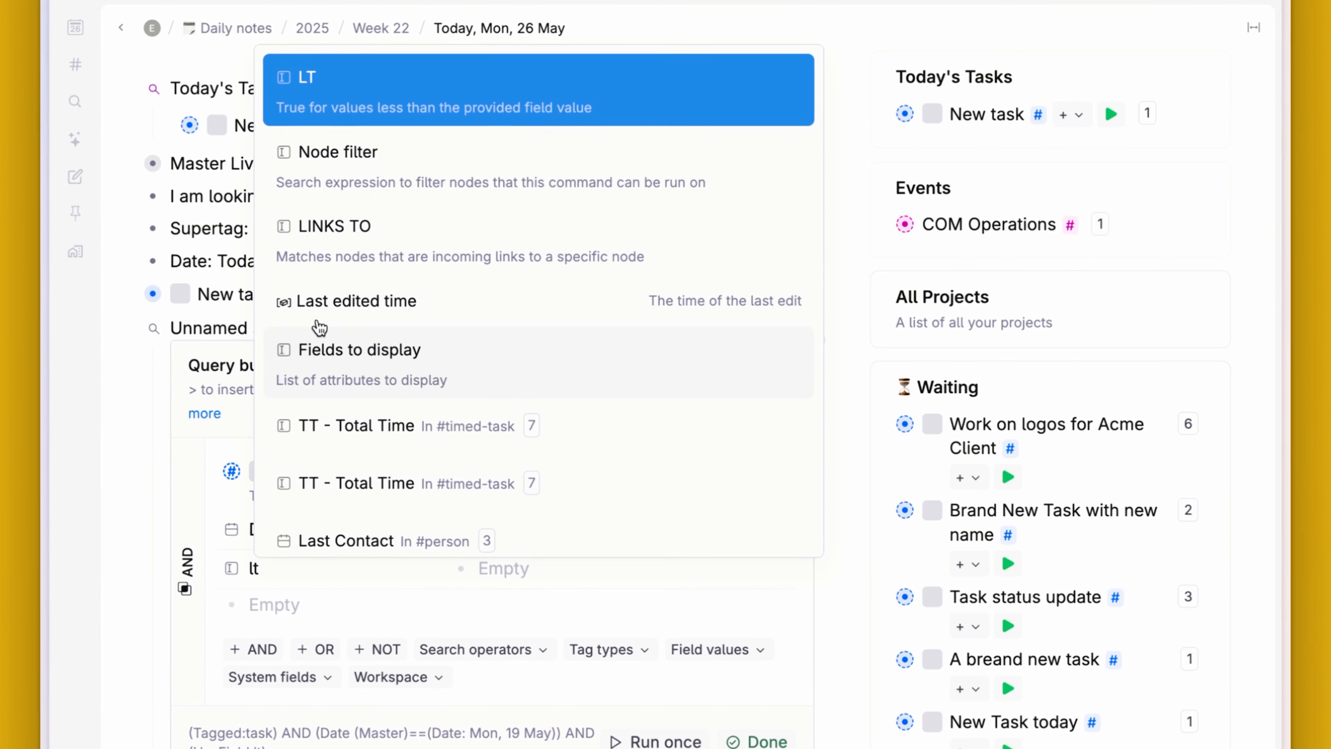
{"action": "key", "text": "Return"}
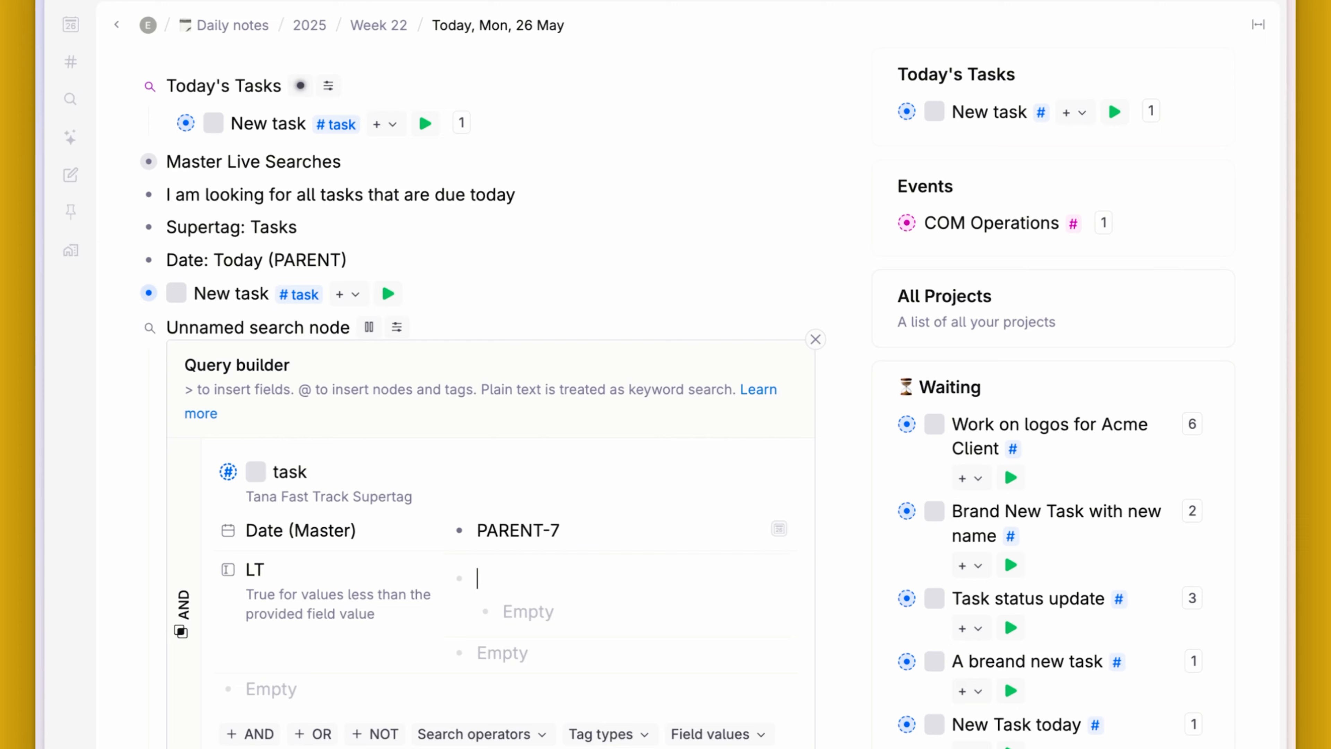
{"action": "type", "text": ">date"}
{"action": "key", "text": "Down"}
{"action": "key", "text": "Return"}
{"action": "type", "text": "PARE"}
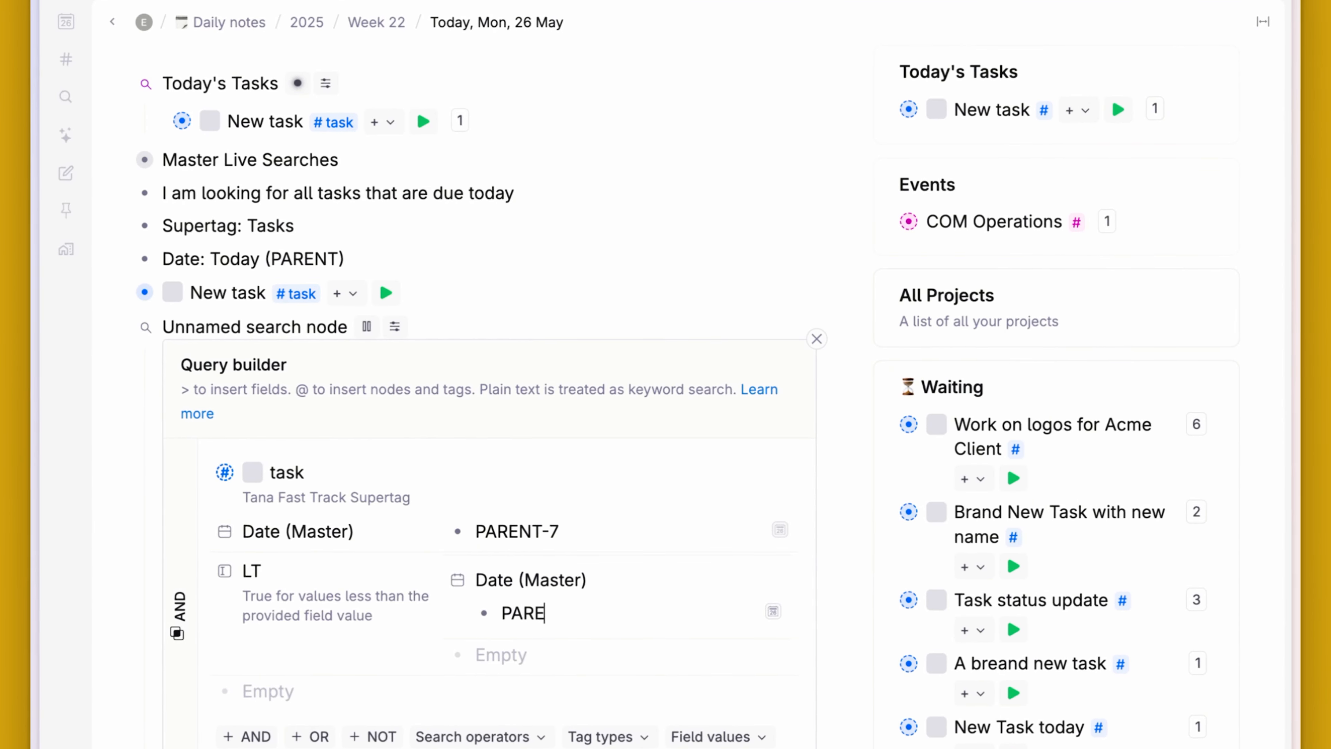
{"action": "type", "text": "NT"}
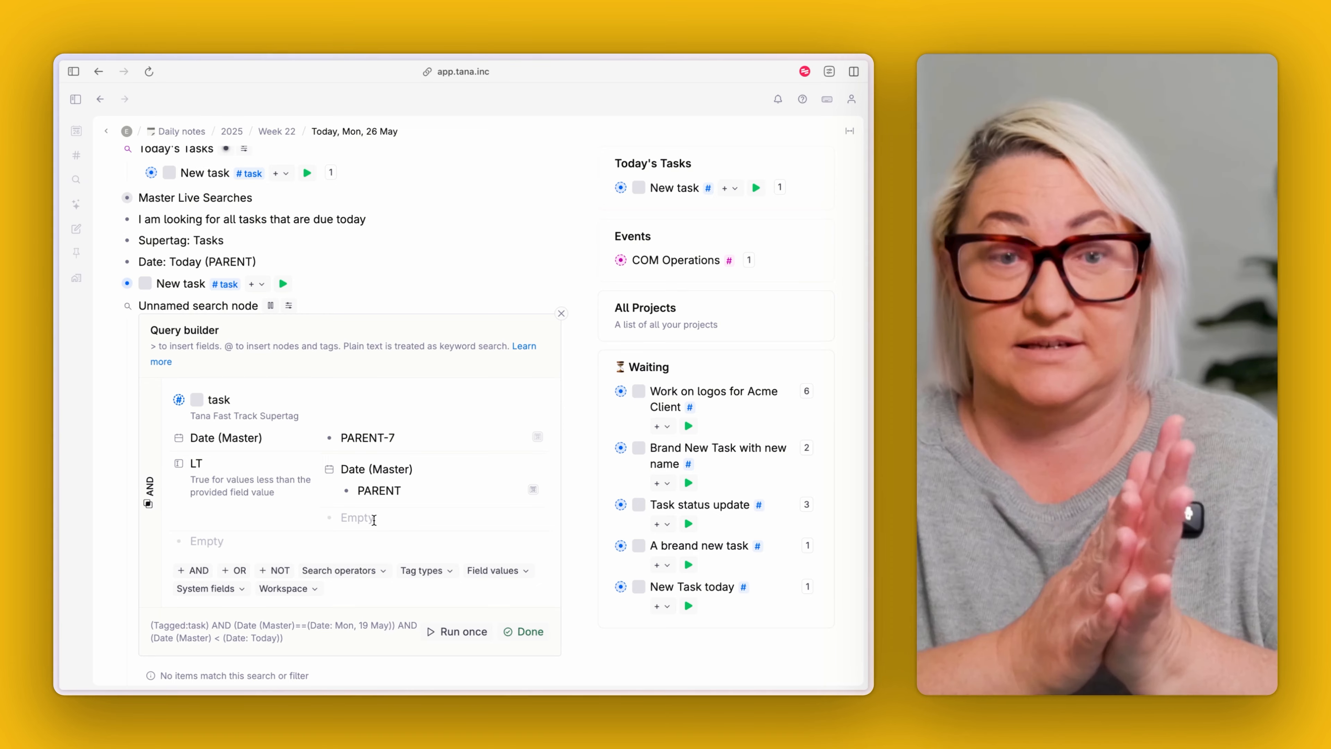
Step: Add a GT condition and move the Date (Master) field with PARENT-7 inside it
{"action": "left_click", "coordinate": [220, 542]}
{"action": "type", "text": ">"}
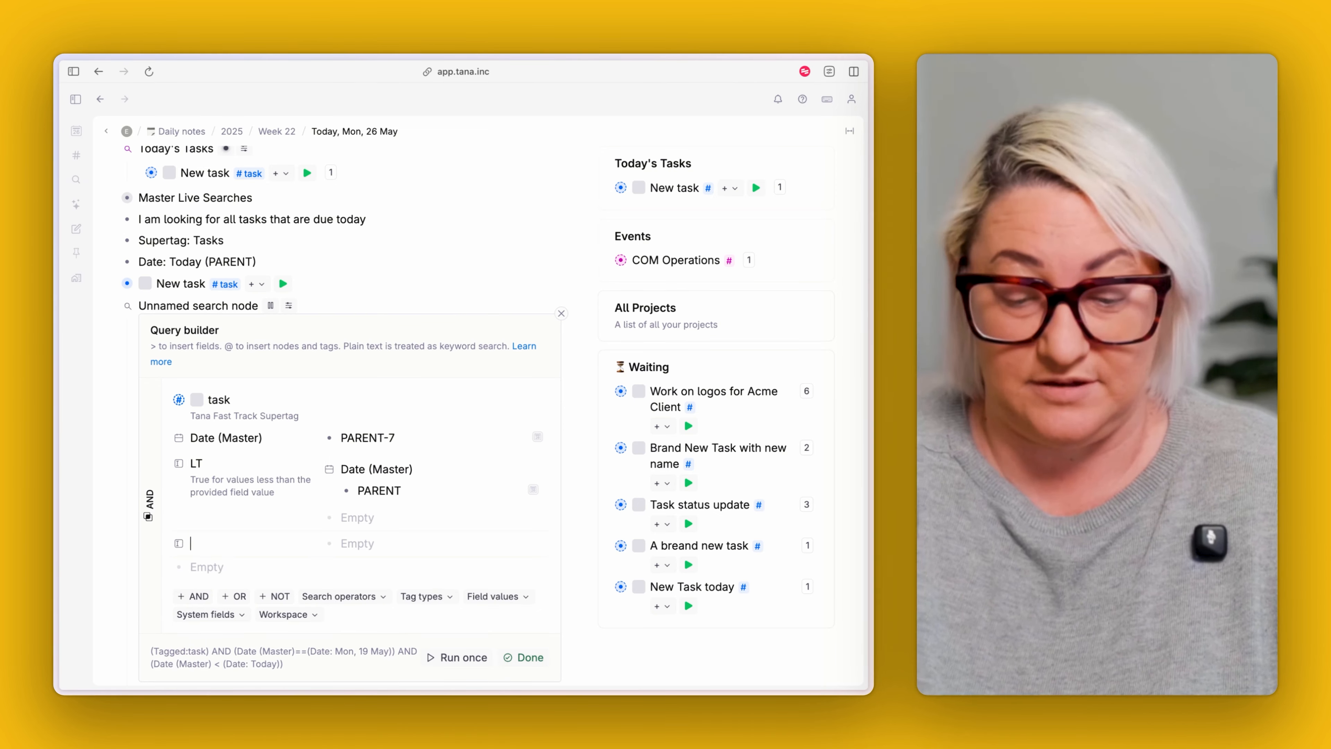
{"action": "type", "text": "gt"}
{"action": "left_click", "coordinate": [308, 274]}
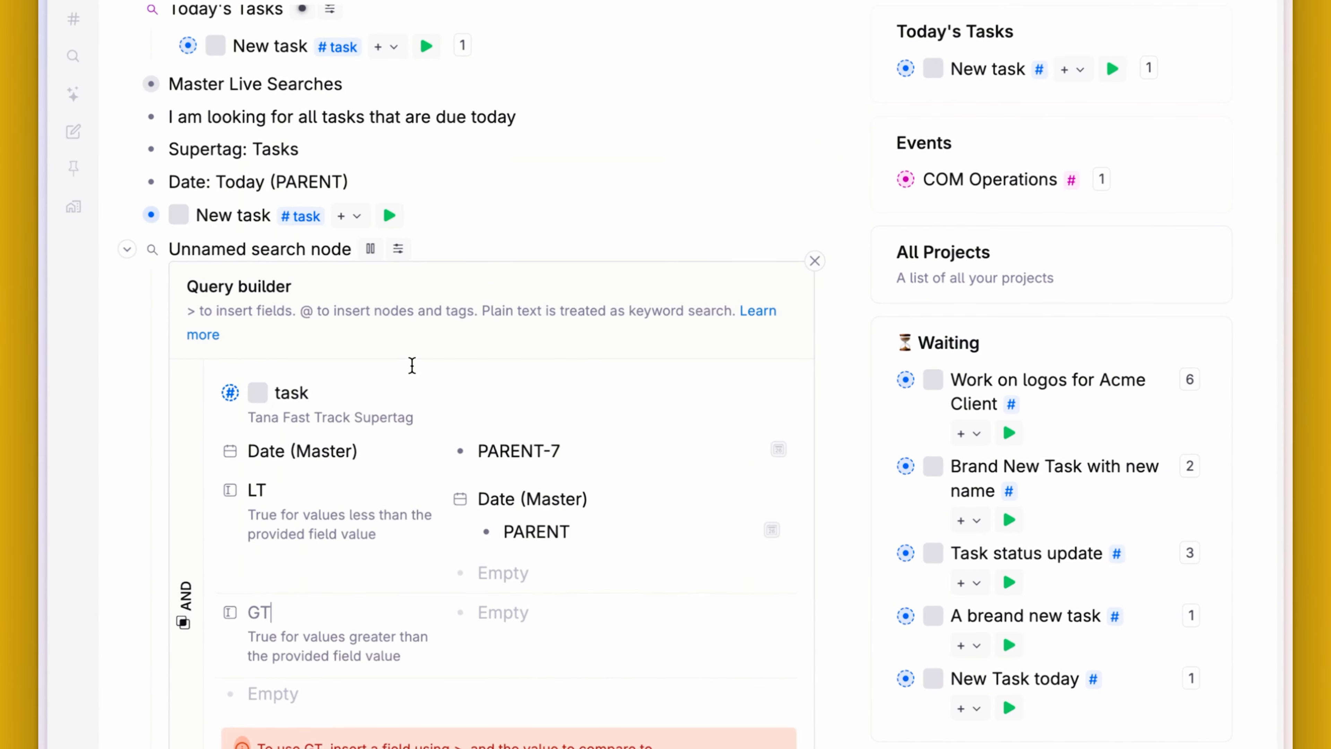
{"action": "scroll", "coordinate": [411, 365], "scroll_direction": "down", "scroll_amount": 2}
{"action": "left_click_drag", "start_coordinate": [231, 346], "coordinate": [508, 511]}
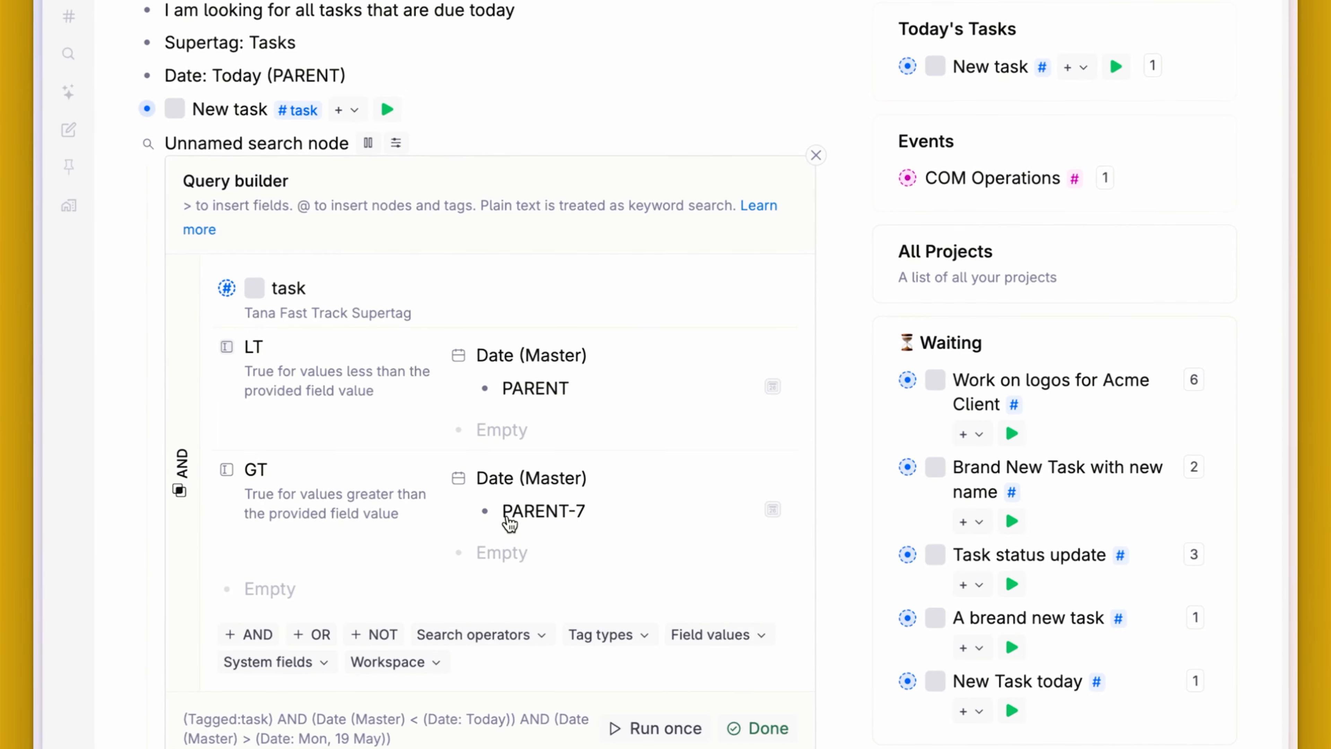
{"action": "scroll", "coordinate": [593, 511], "scroll_direction": "down", "scroll_amount": 1}
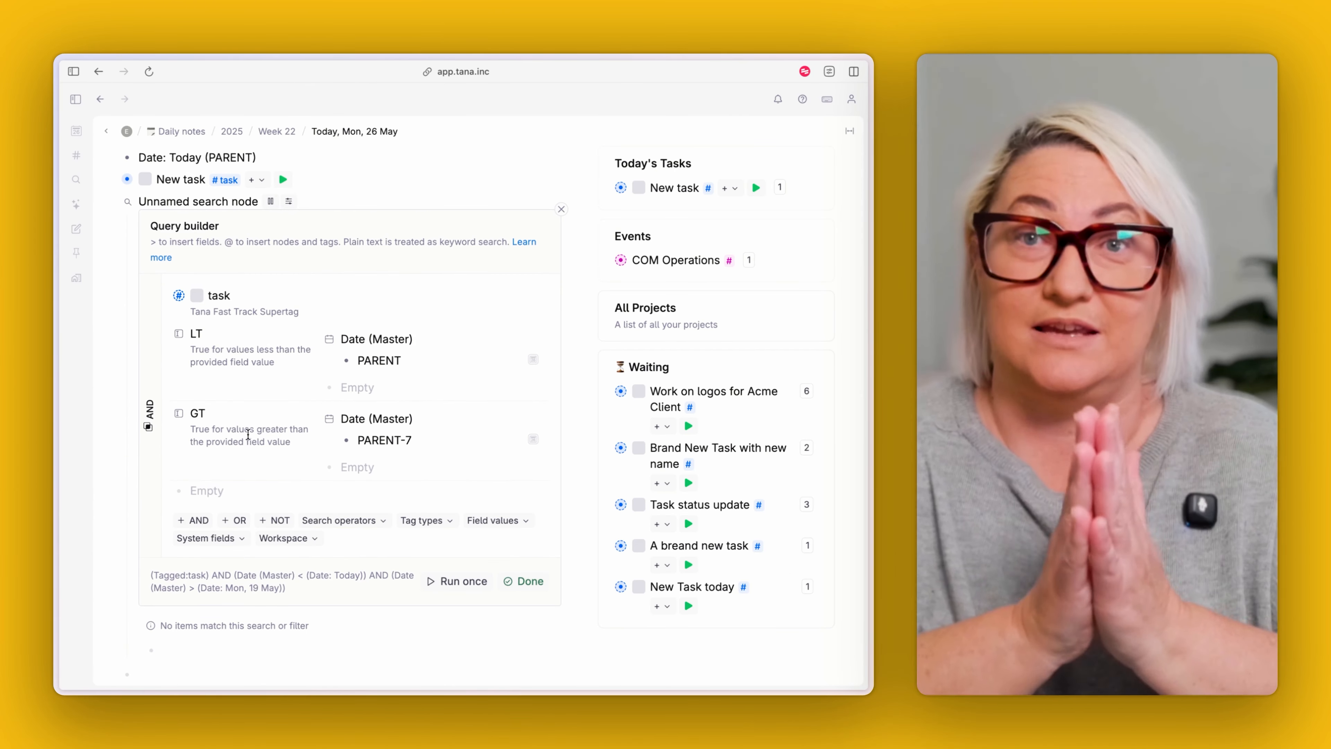
Step: Run the daily note's PARENT-7 to PARENT task search once
{"action": "scroll", "coordinate": [254, 480], "scroll_direction": "down", "scroll_amount": 2}
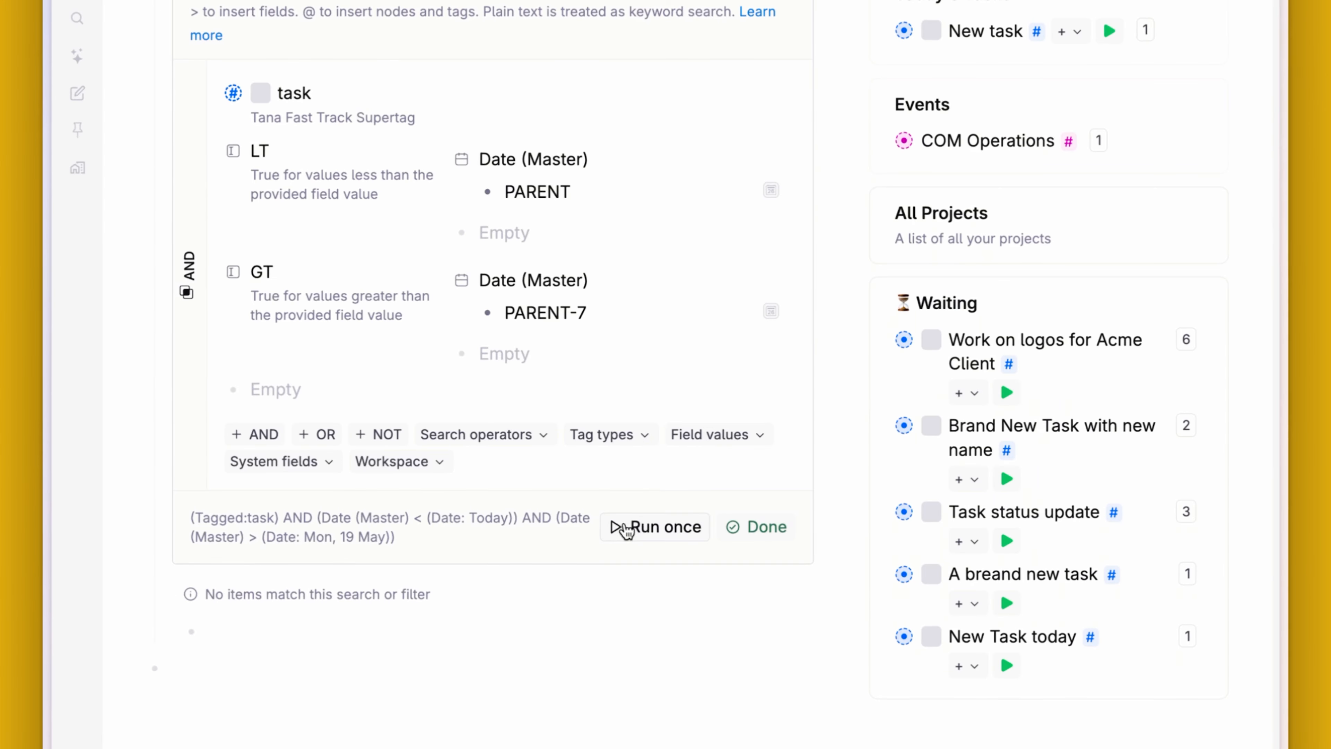
{"action": "left_click", "coordinate": [445, 515]}
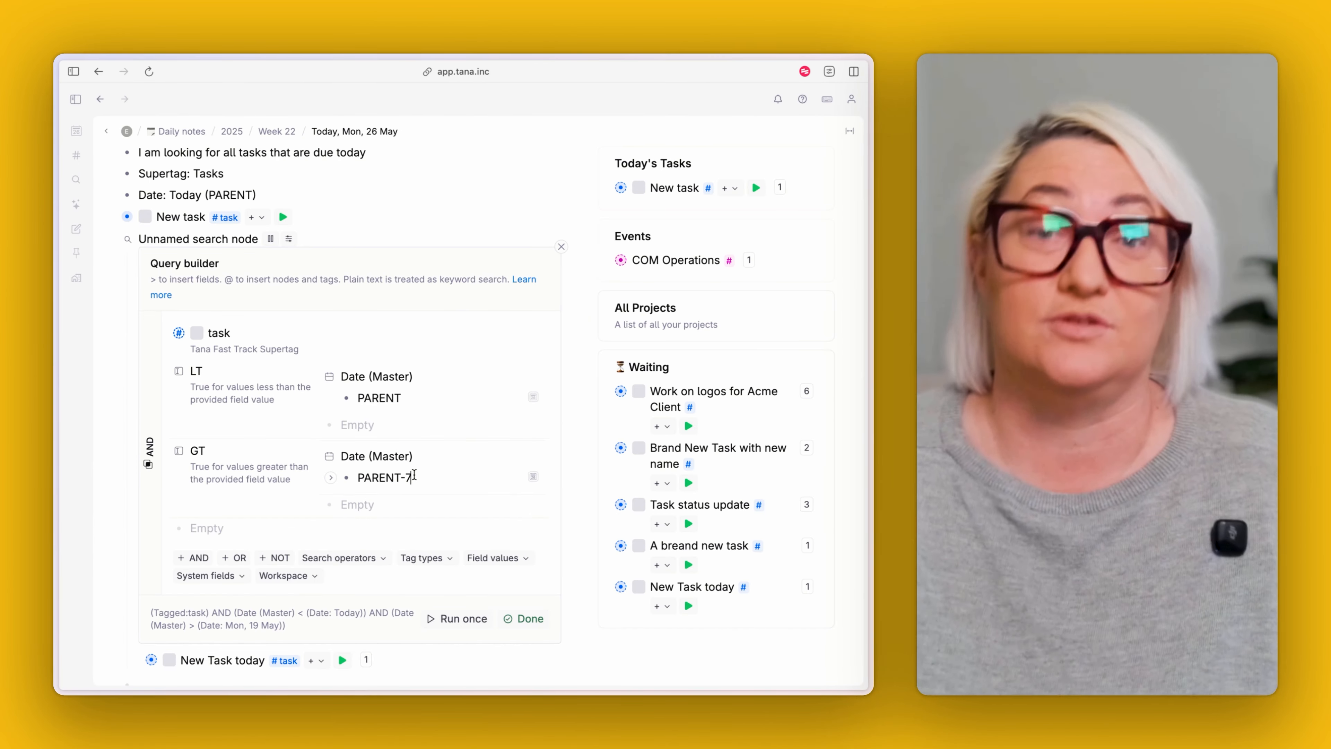
{"action": "key", "text": "Left"}
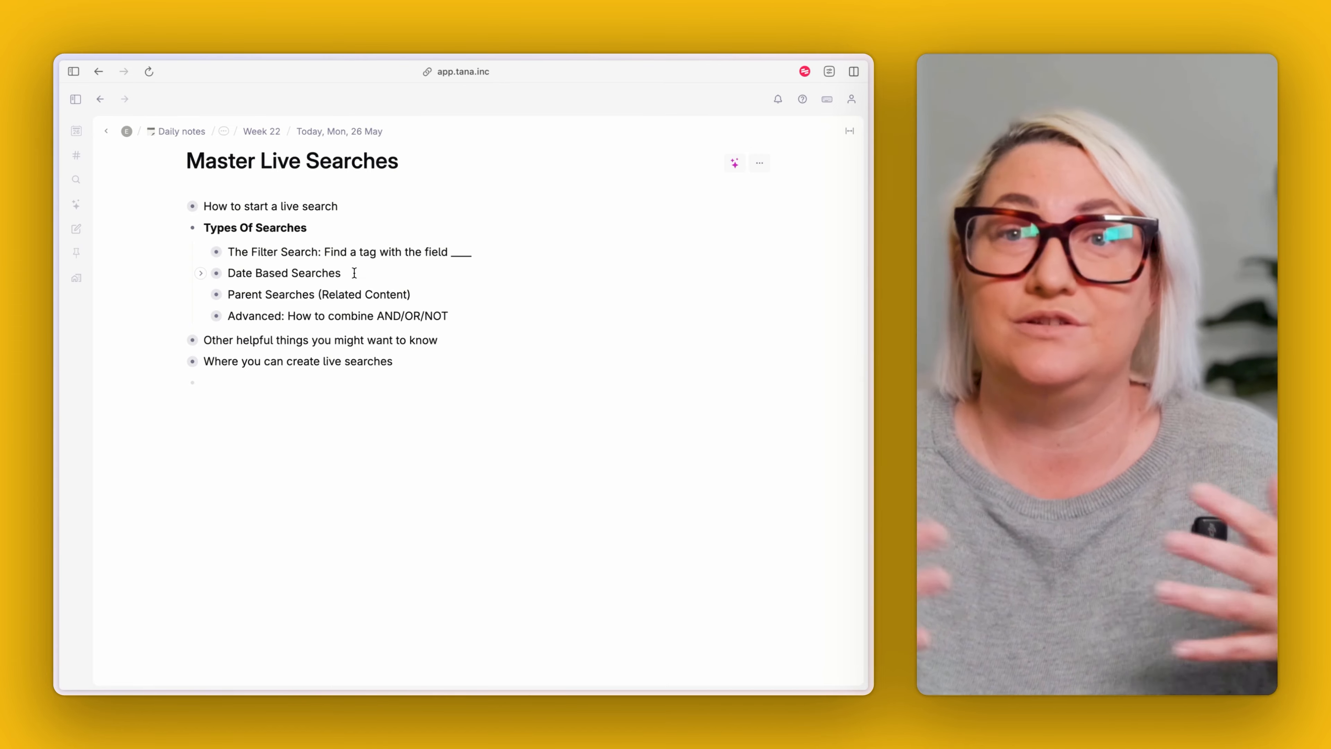
Step: Open the Parent Searches (Related Content) node and set Related Materials of Introduction To Psychology to Psychology 101
{"action": "left_click", "coordinate": [216, 295]}
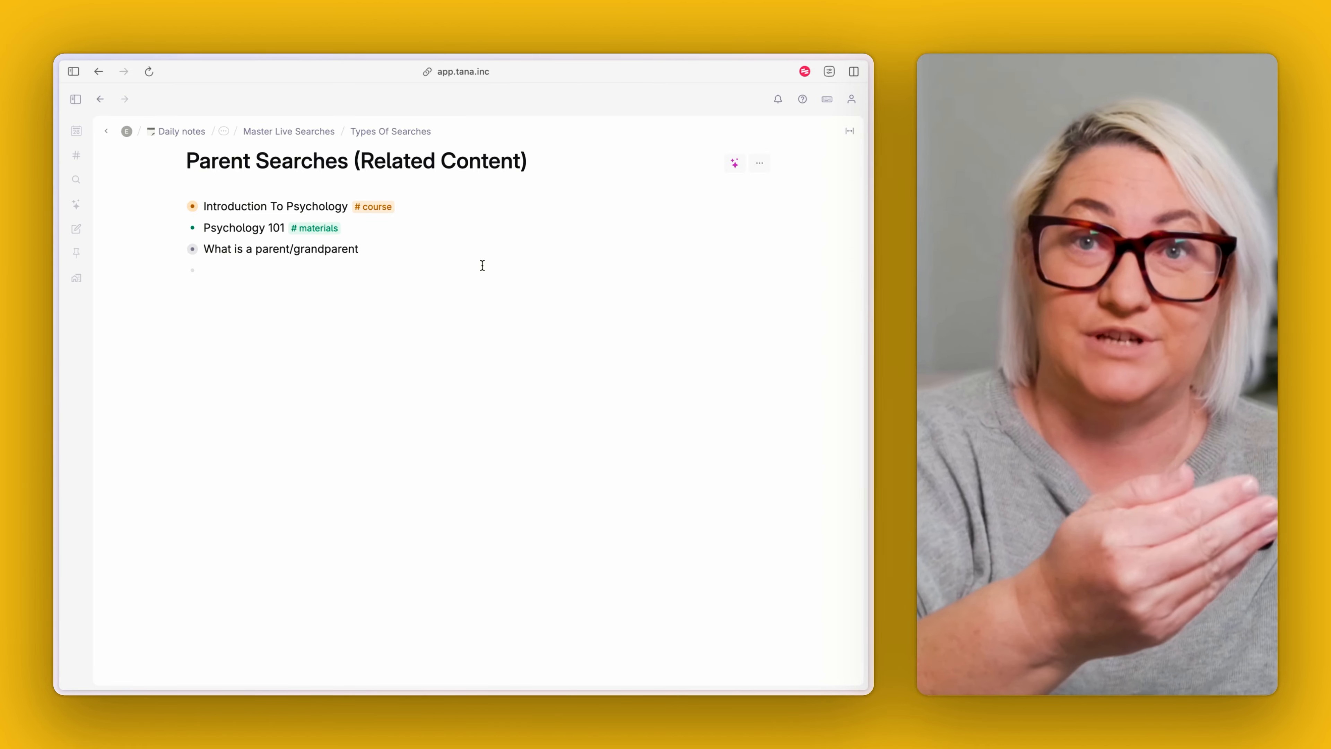
{"action": "key", "text": "Down"}
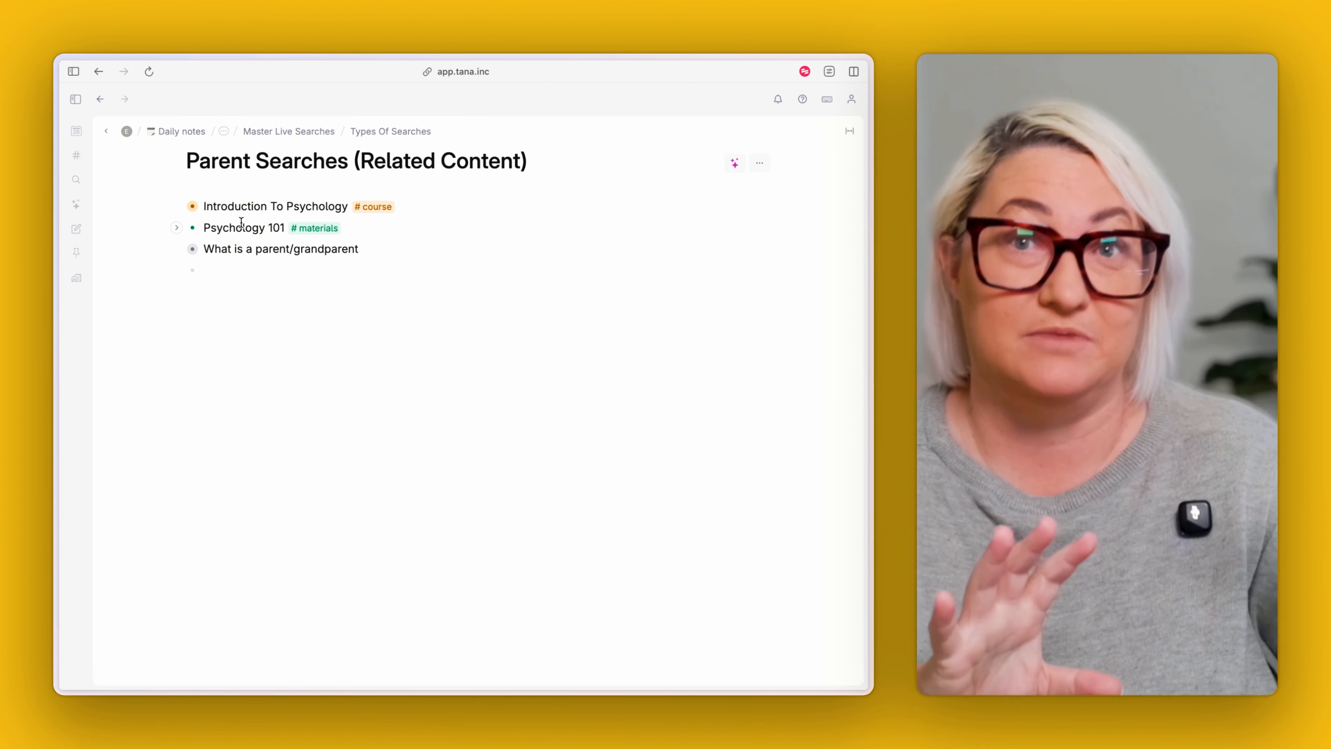
{"action": "key", "text": "ctrl+Down"}
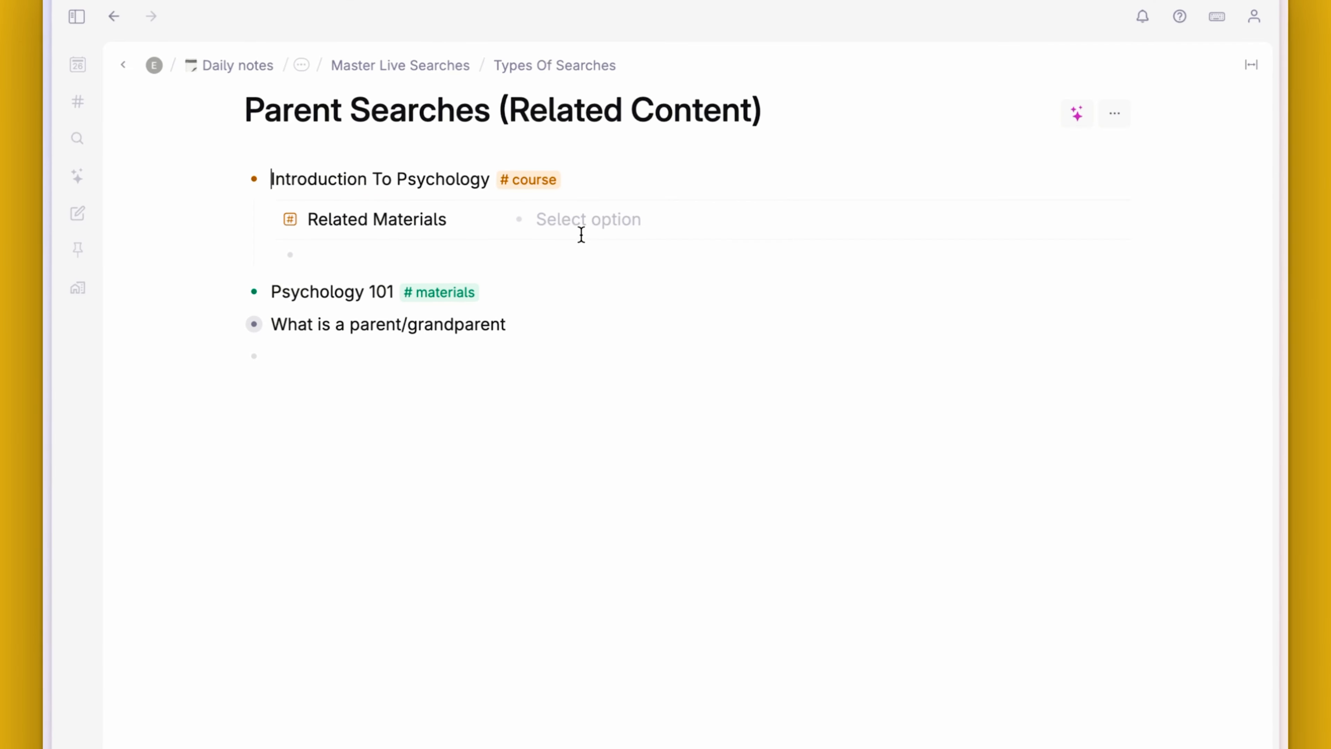
{"action": "left_click", "coordinate": [406, 239]}
{"action": "left_click", "coordinate": [440, 264]}
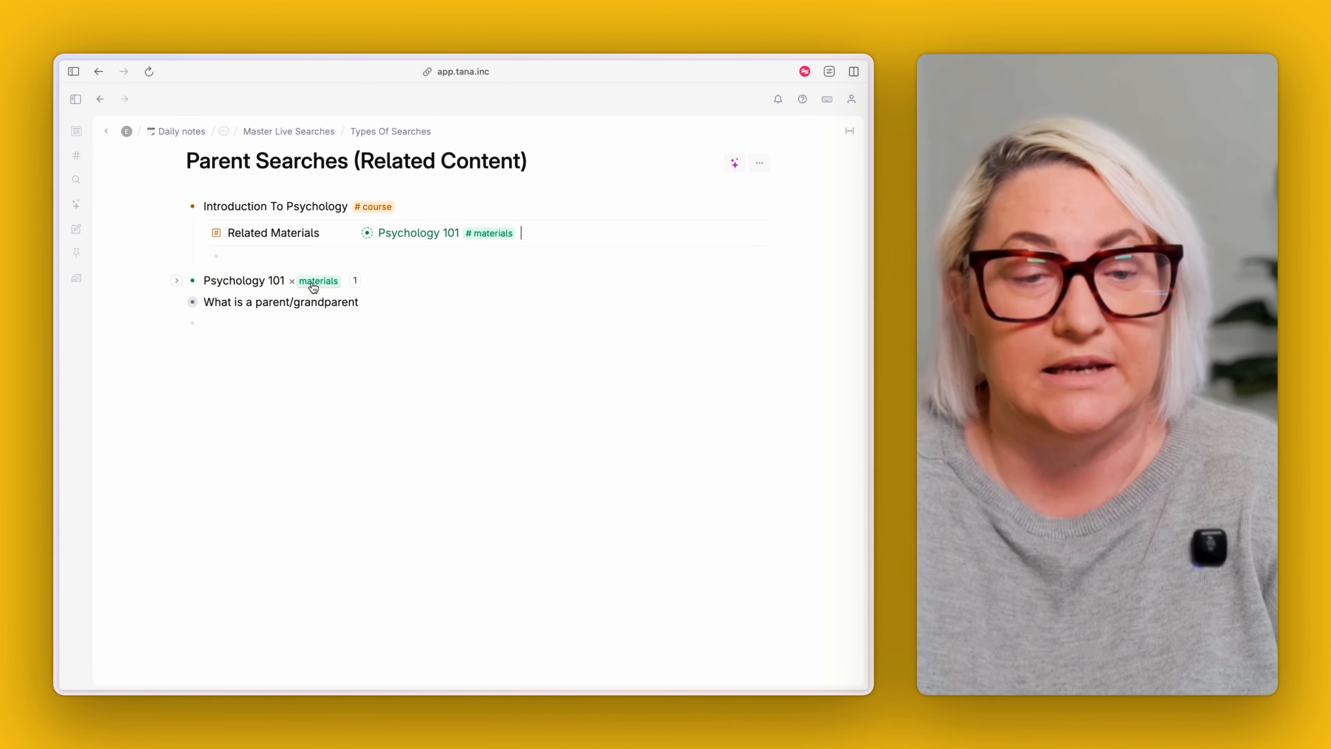
Step: Open the Psychology 101 node and add the line "I want to find all the courses that Psychology 101 relates to"
{"action": "left_click", "coordinate": [192, 282]}
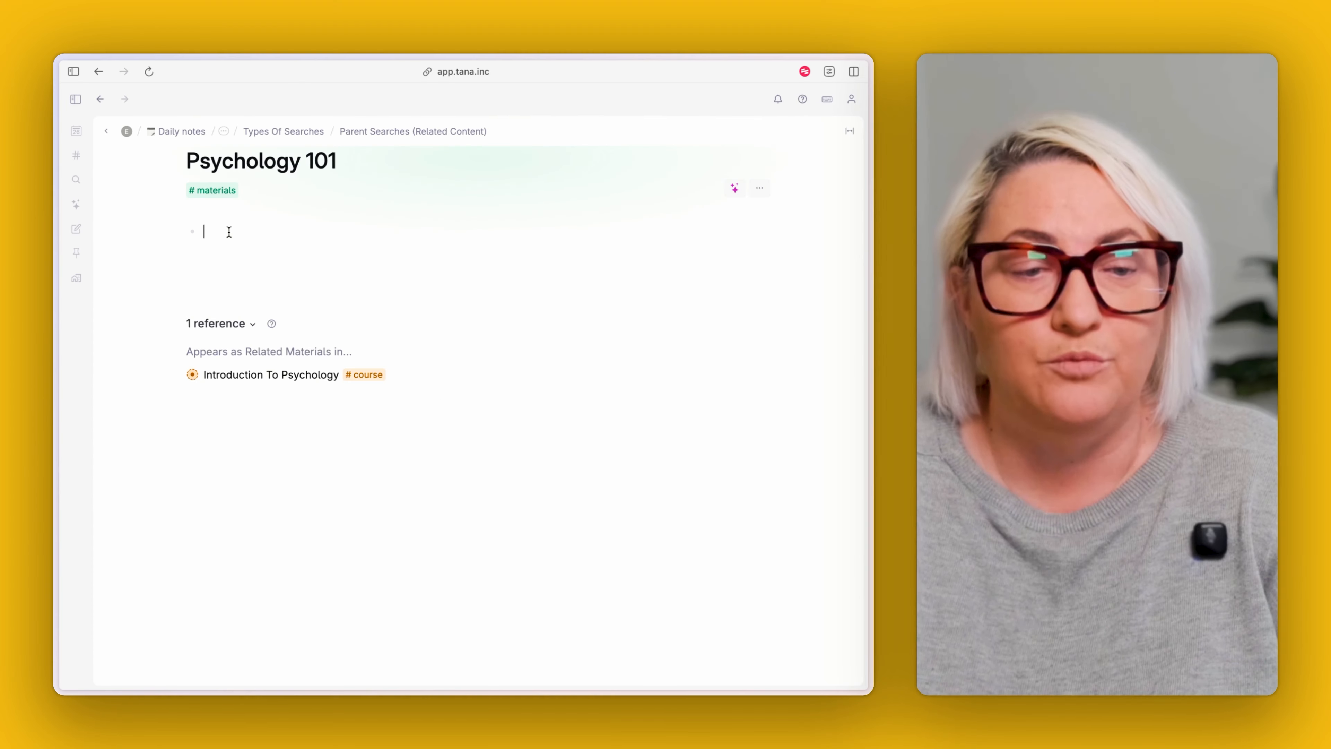
{"action": "left_click", "coordinate": [229, 232]}
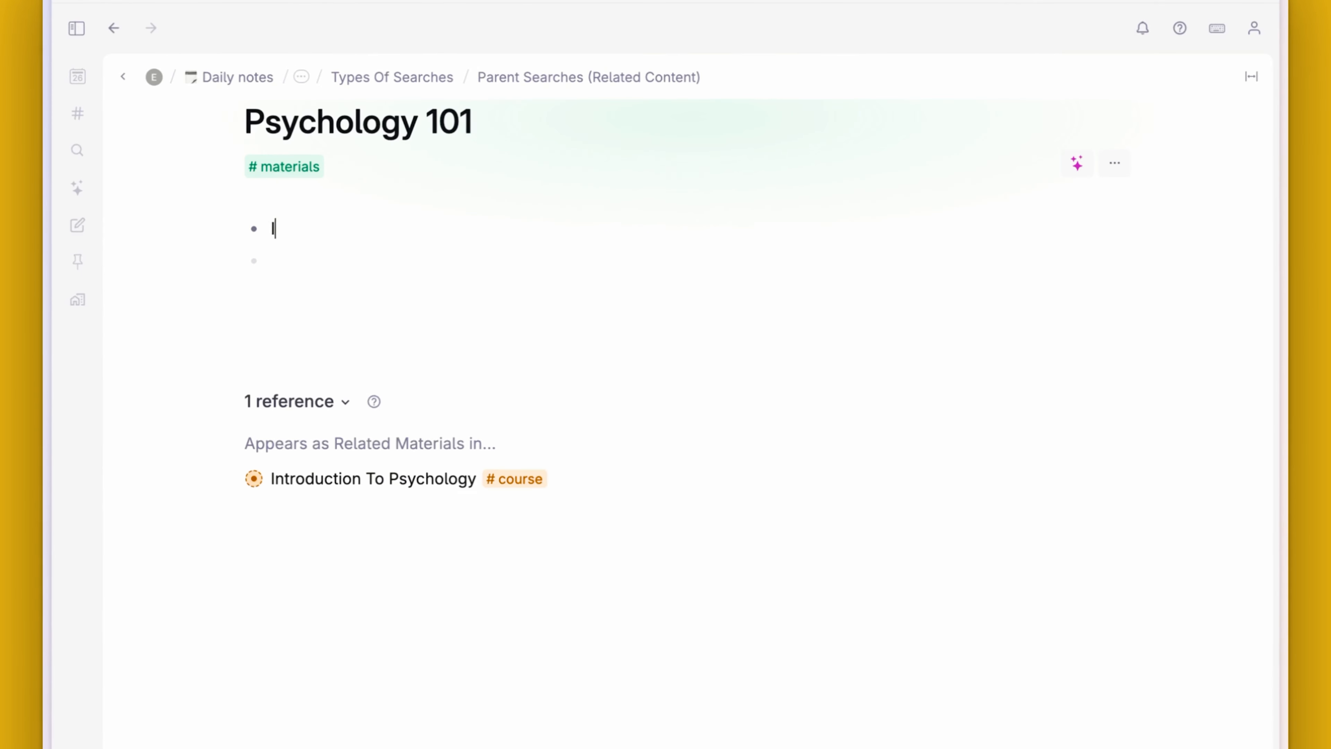
{"action": "type", "text": "I want to find"}
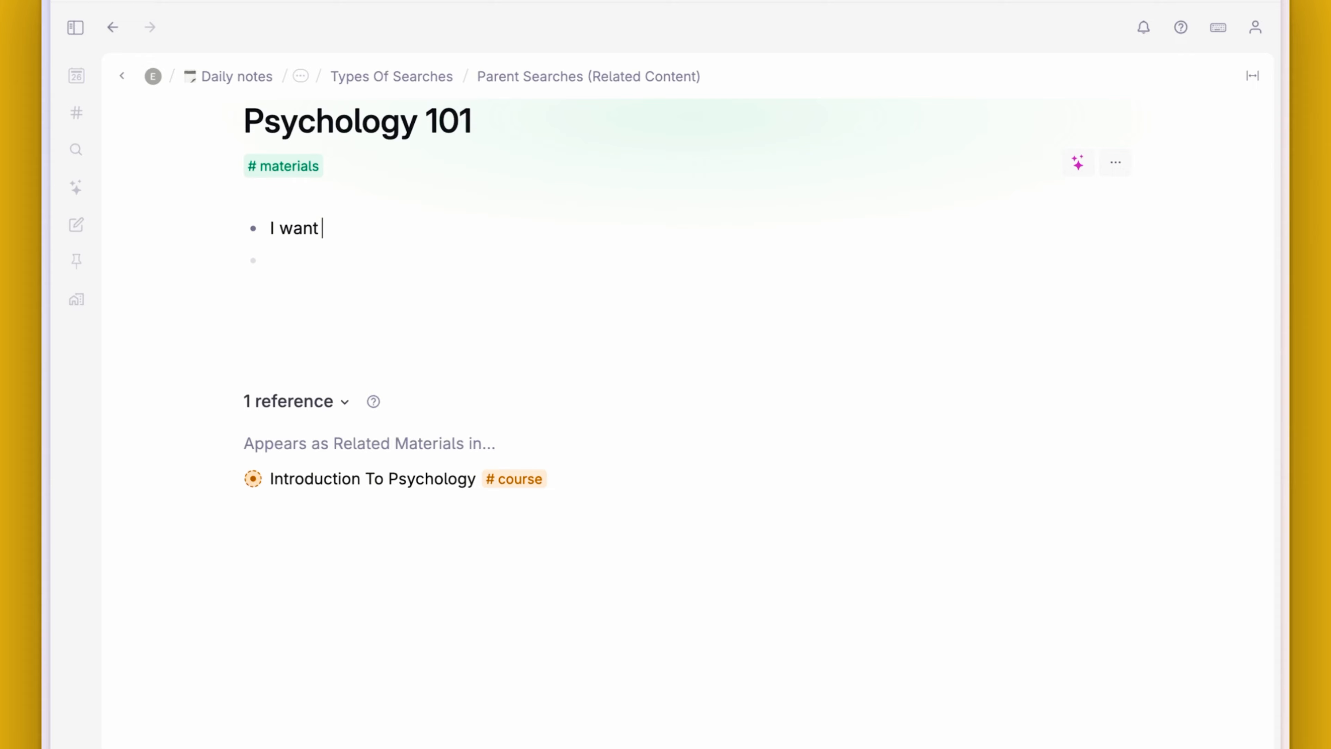
{"action": "type", "text": " all the courses tha"}
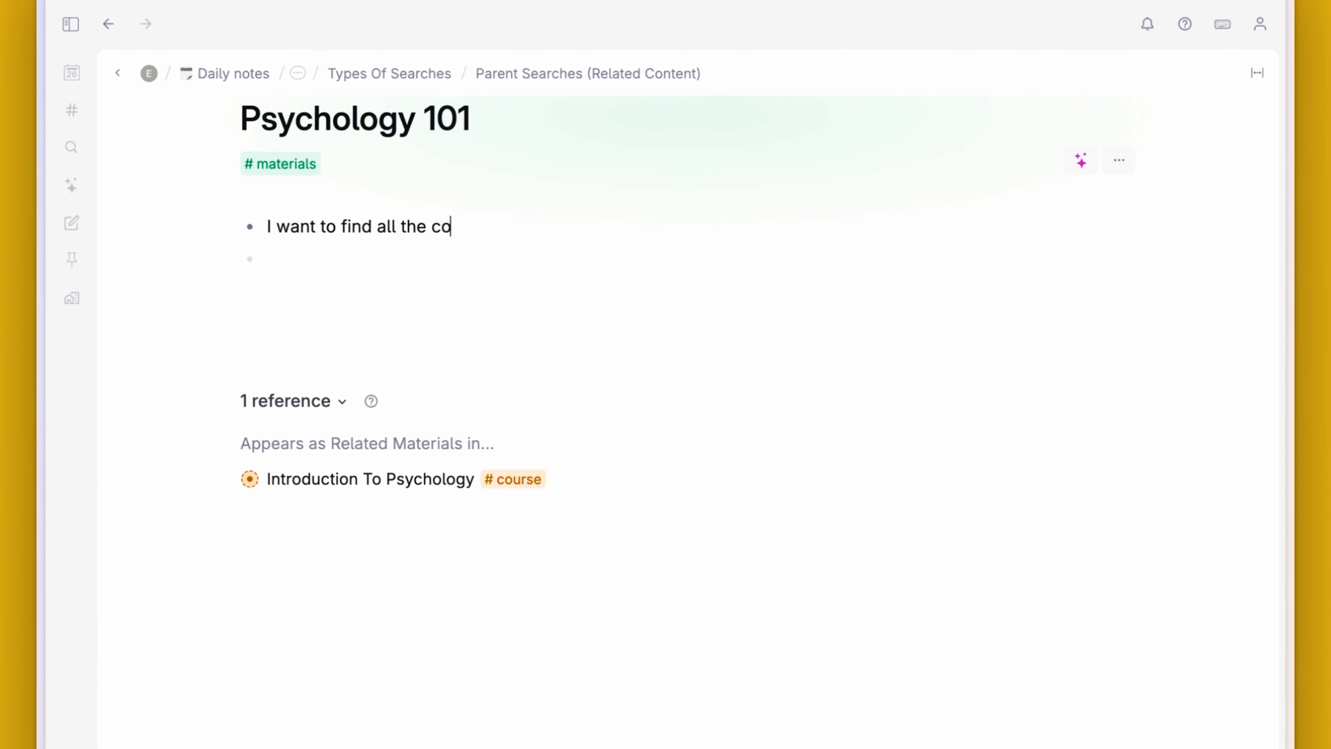
{"action": "type", "text": "t Psy"}
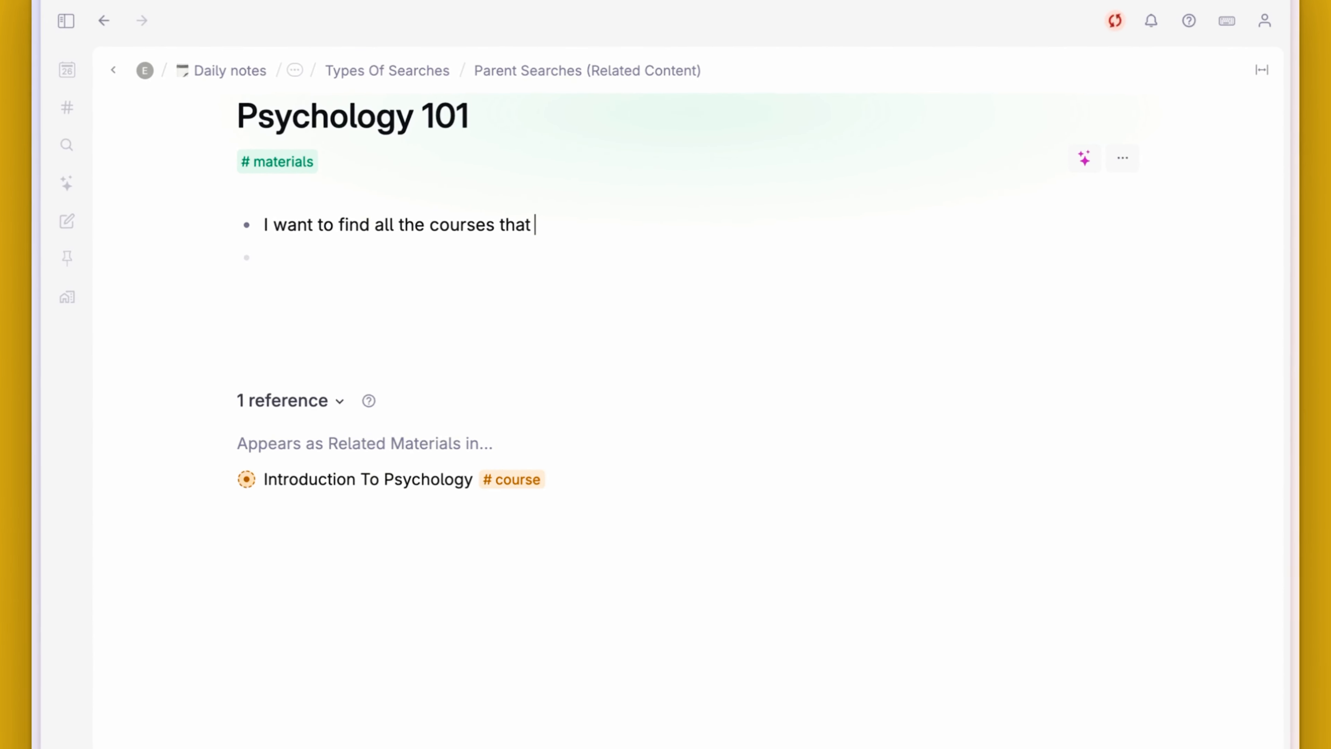
{"action": "type", "text": "chology 101 relat"}
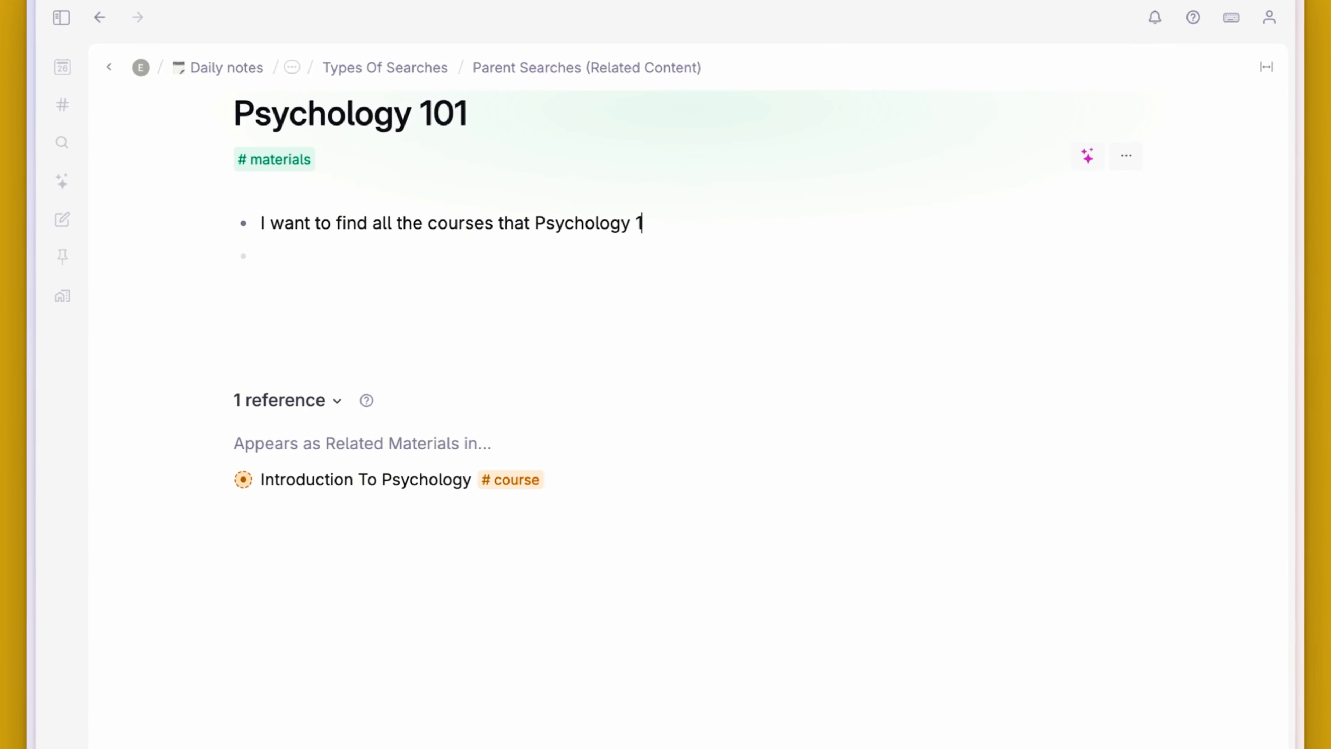
{"action": "type", "text": "es to"}
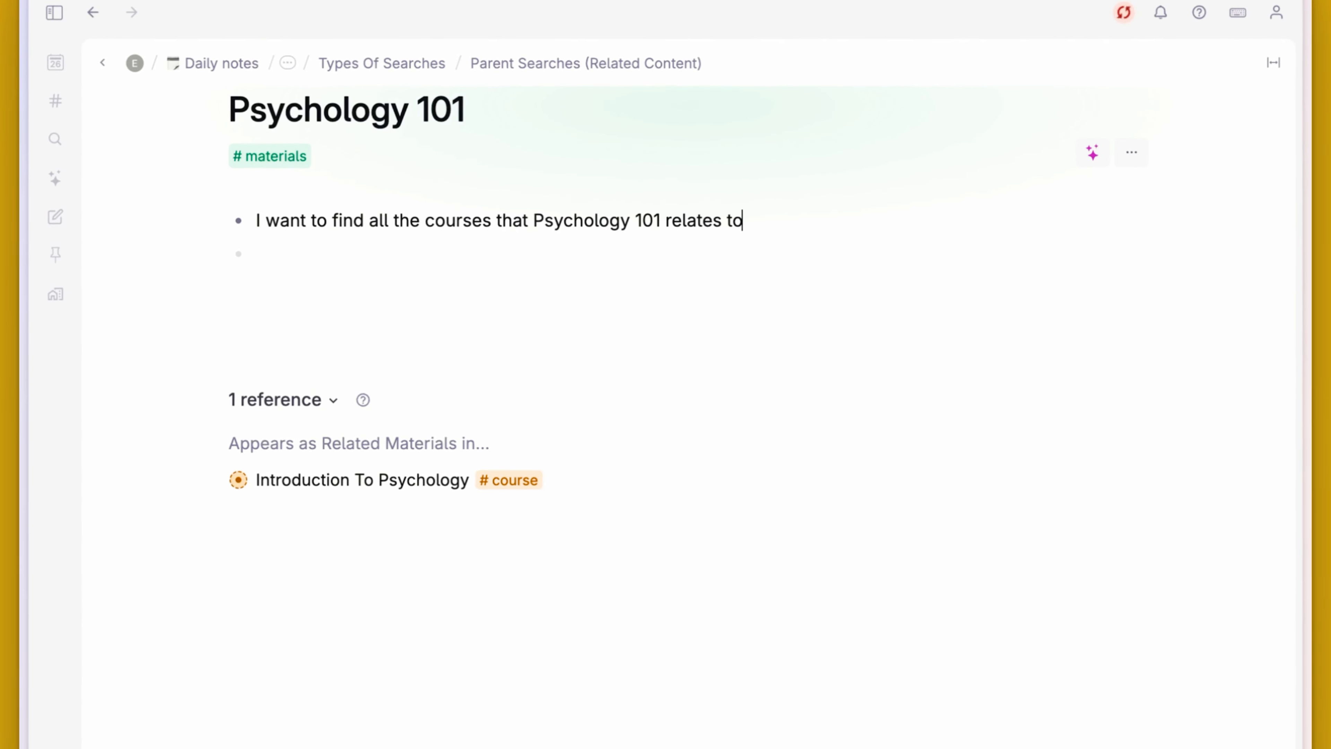
Step: Insert a search node below the courses line in Psychology 101
{"action": "key", "text": "Return"}
{"action": "type", "text": "?"}
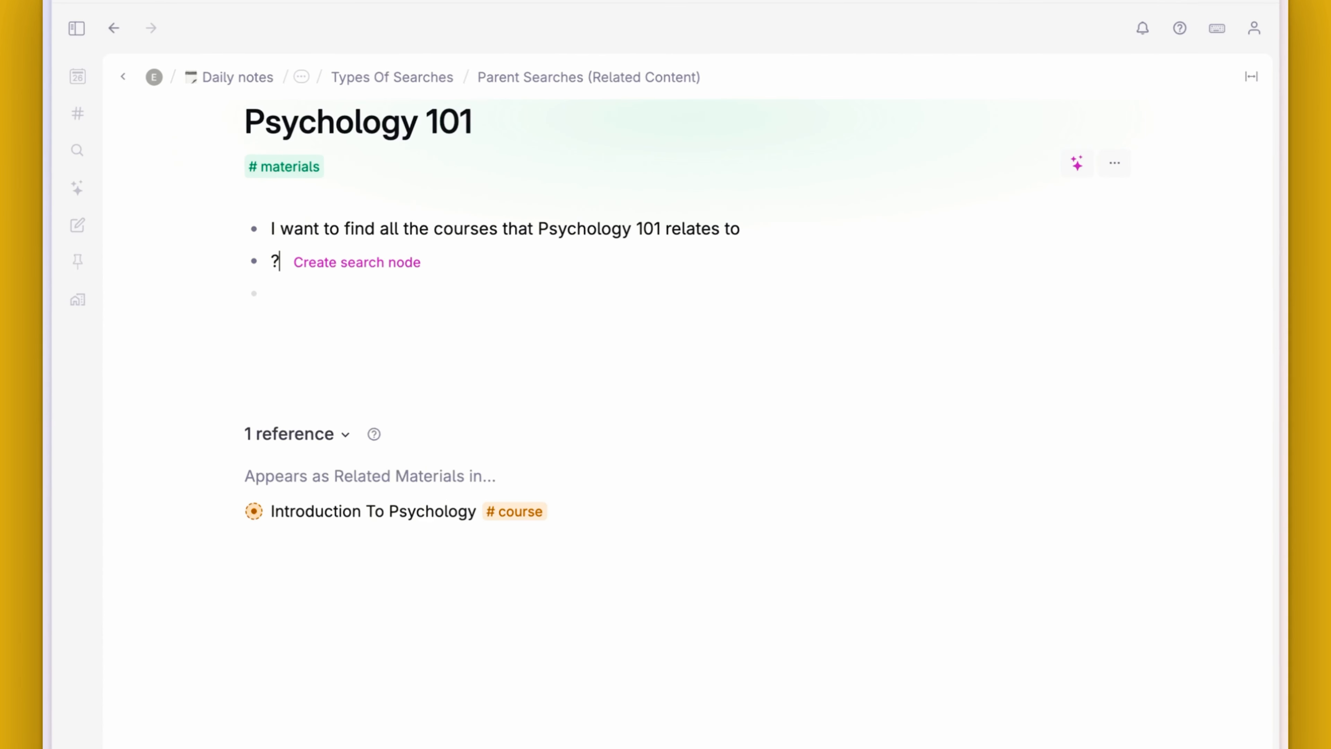
{"action": "left_click", "coordinate": [345, 272]}
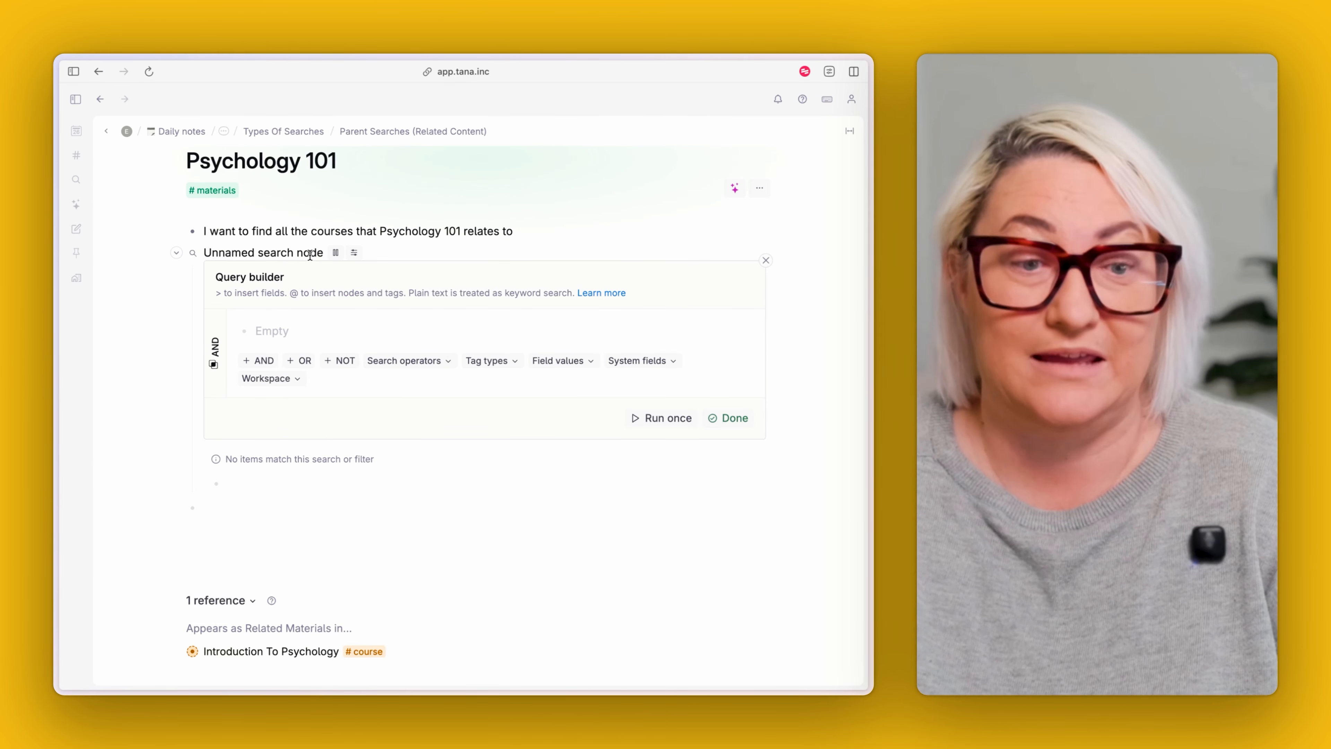
Step: Add the lines "Tag: course" and "Related material = this one" between the courses line and the search node
{"action": "left_click", "coordinate": [543, 230]}
{"action": "key", "text": "Return"}
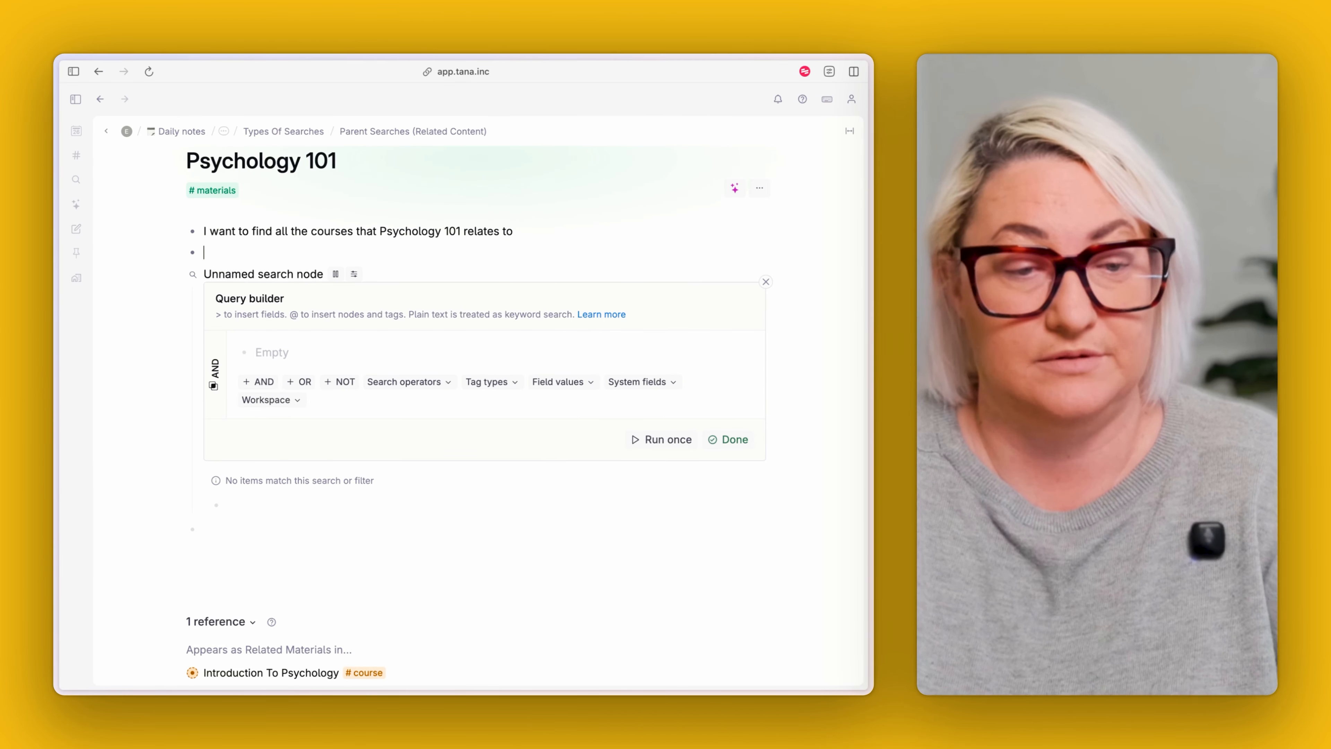
{"action": "type", "text": "Tag:"}
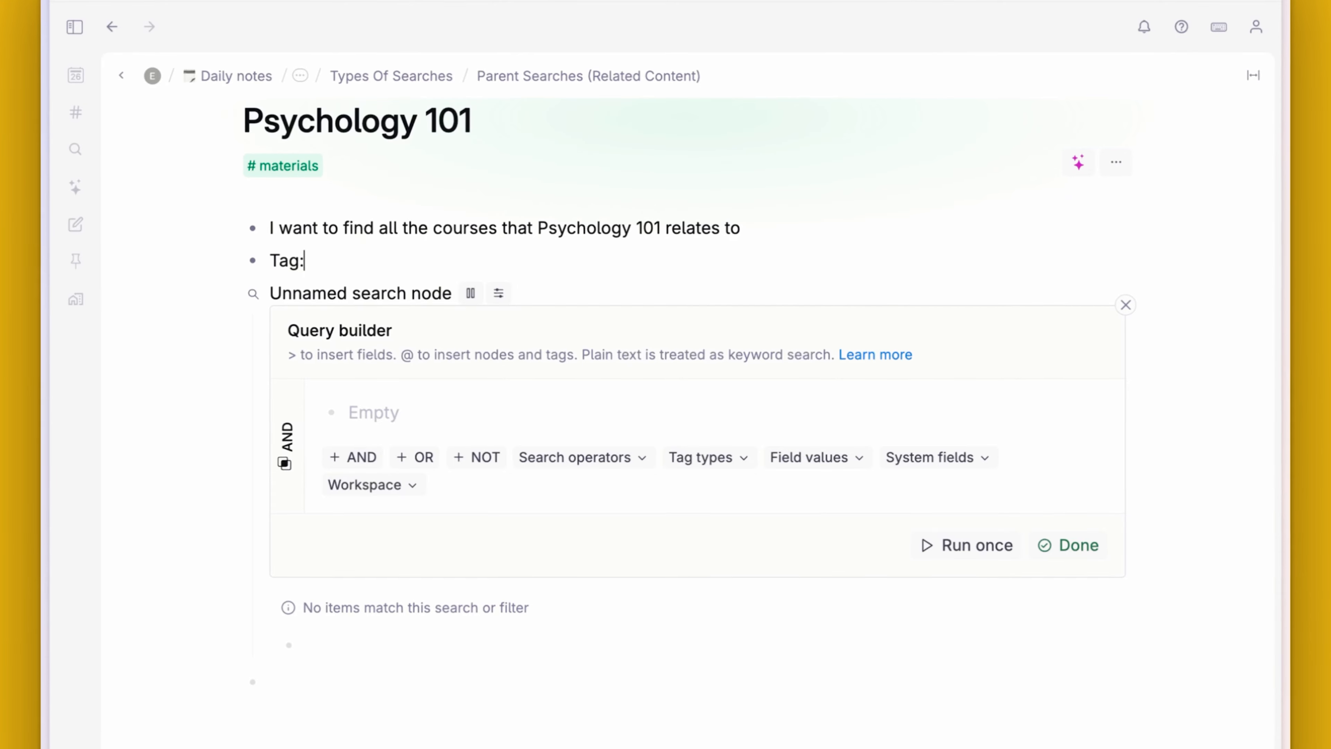
{"action": "type", "text": " course"}
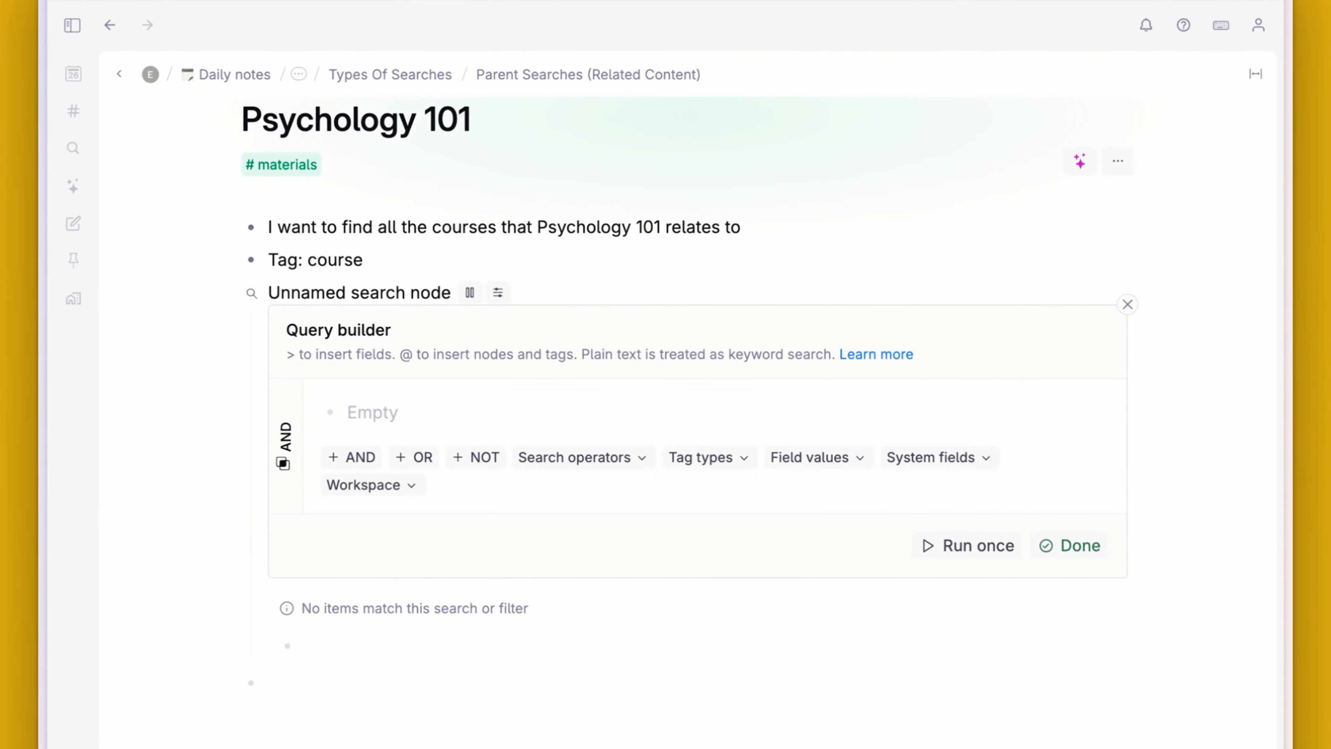
{"action": "key", "text": "Return"}
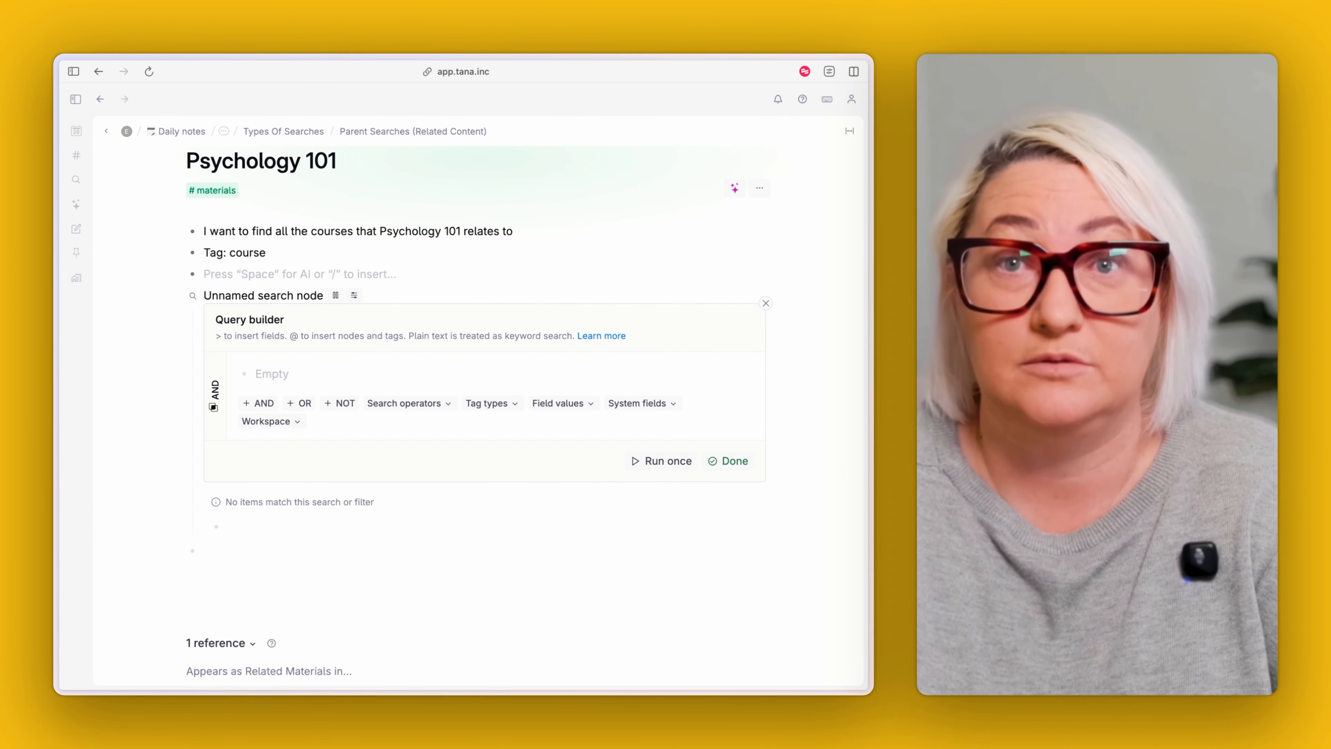
{"action": "type", "text": "Related m"}
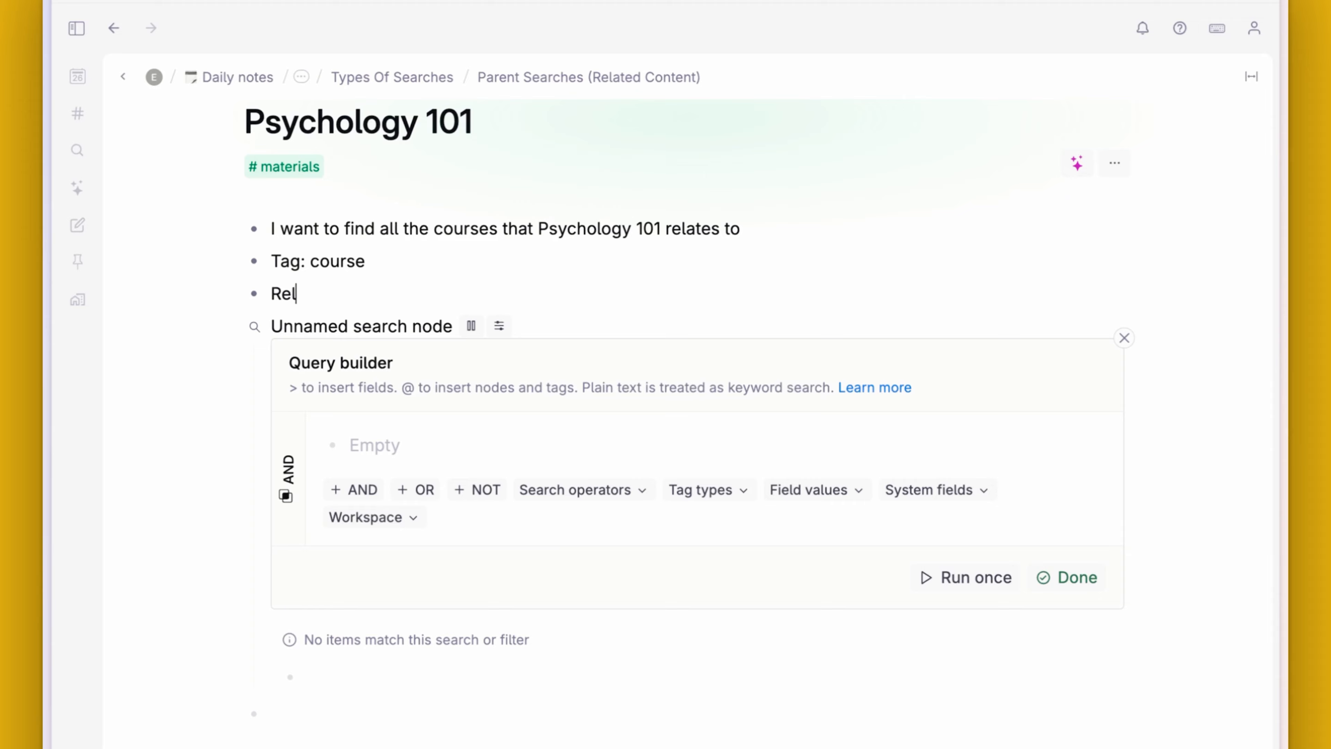
{"action": "type", "text": "aterial ="}
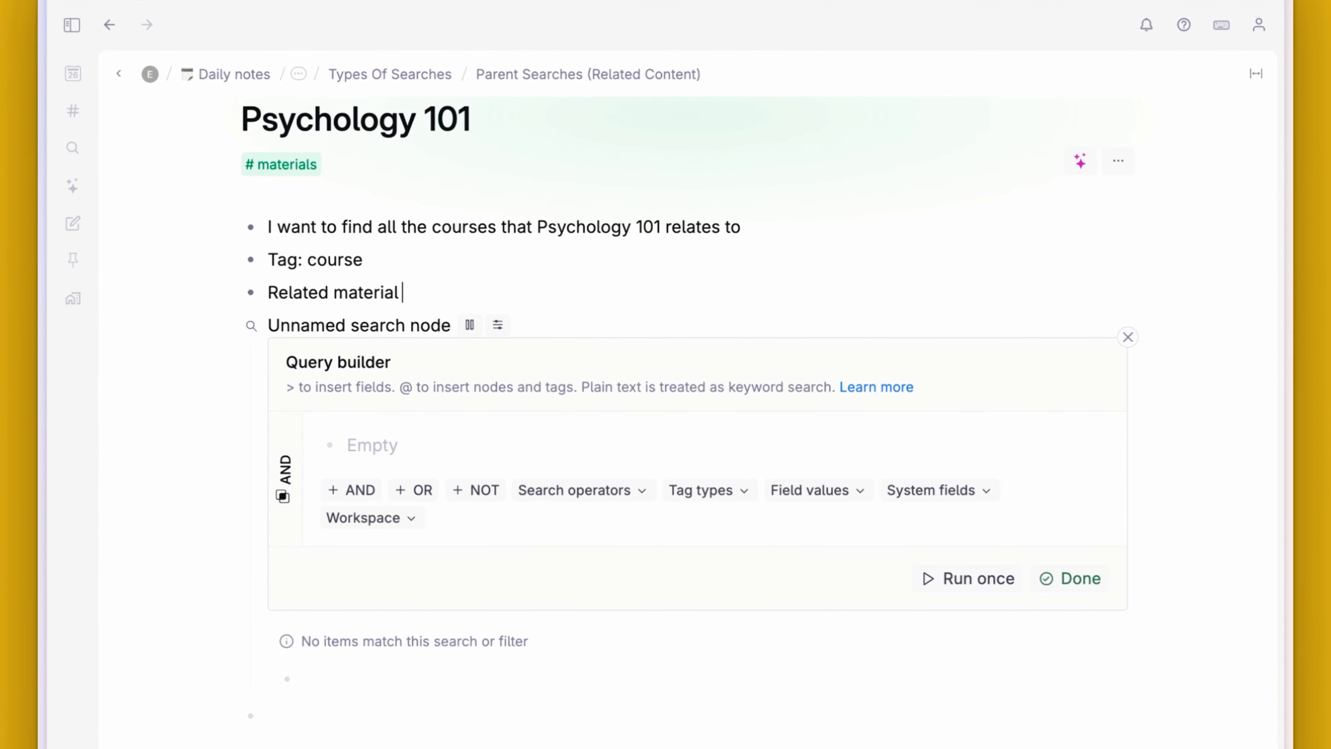
{"action": "type", "text": " this one"}
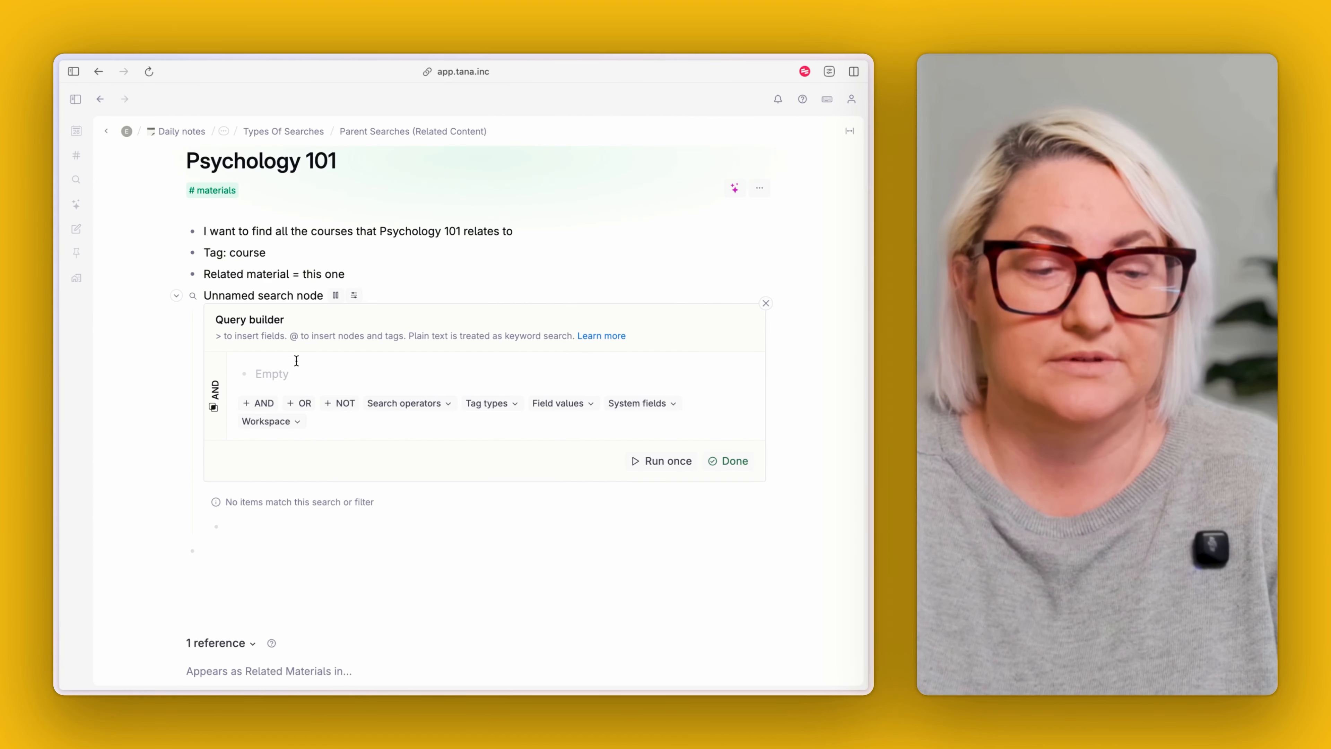
Step: Filter the search node by the course tag and add the Related Materials field to its query
{"action": "left_click", "coordinate": [315, 372]}
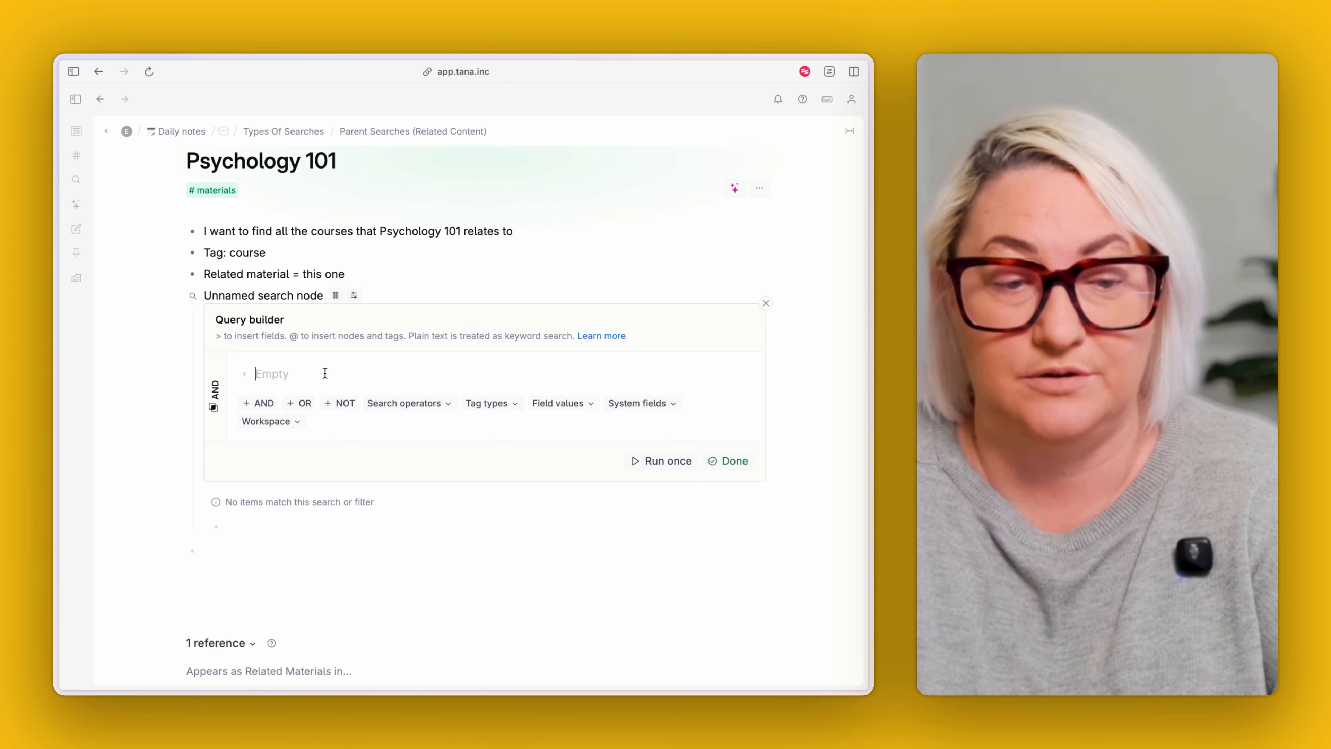
{"action": "type", "text": "#cour"}
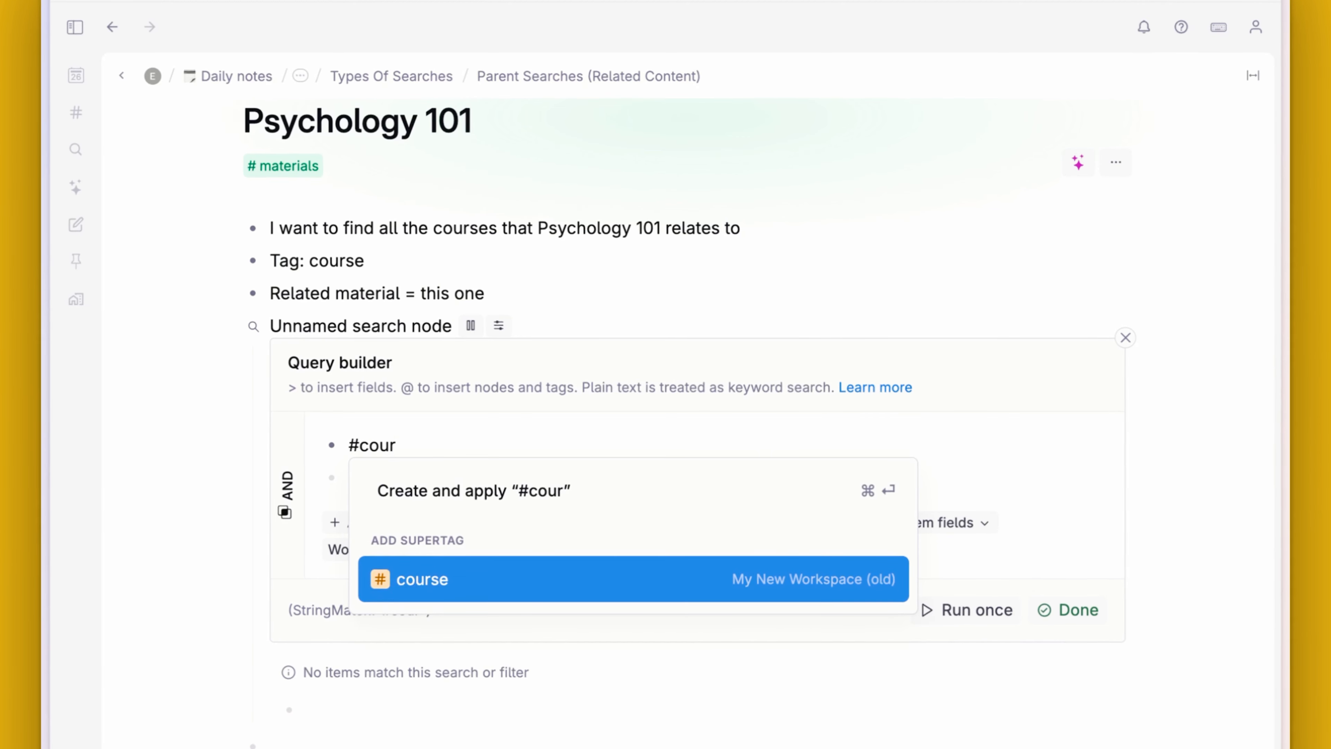
{"action": "key", "text": "Return"}
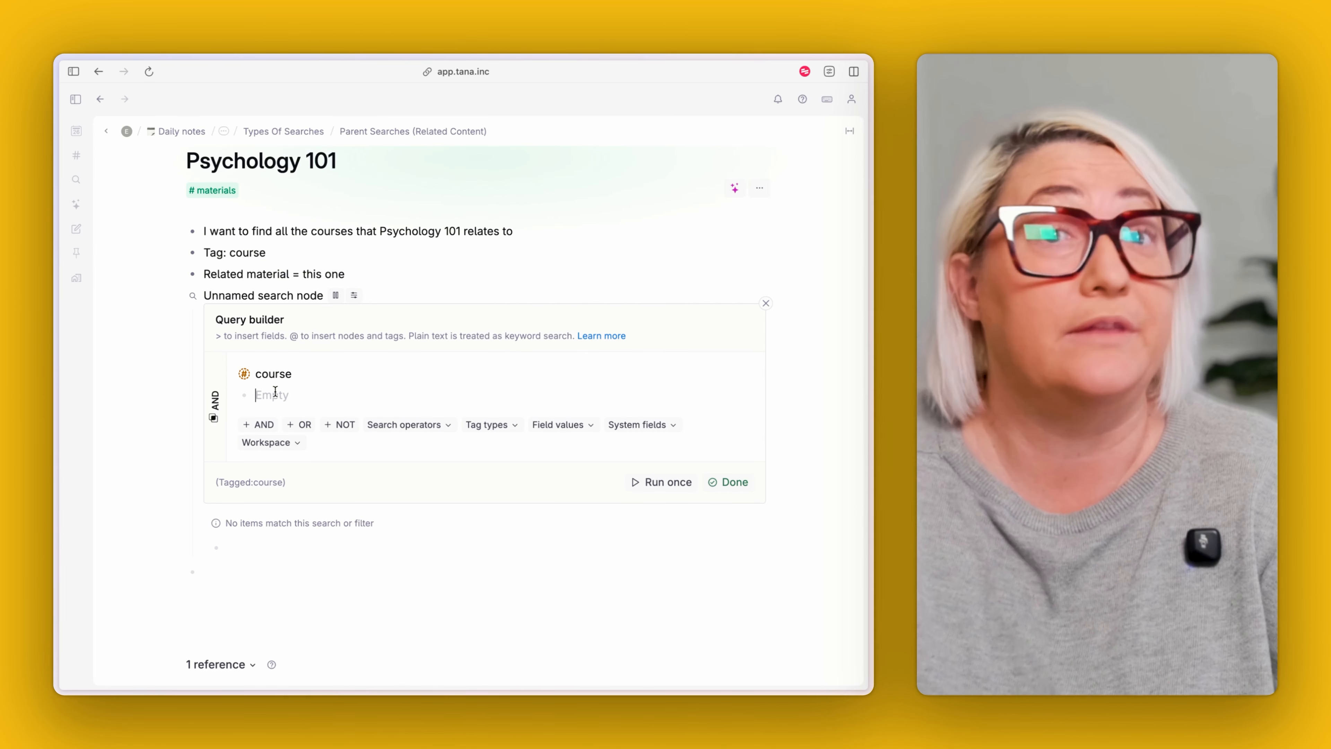
{"action": "type", "text": ">relate"}
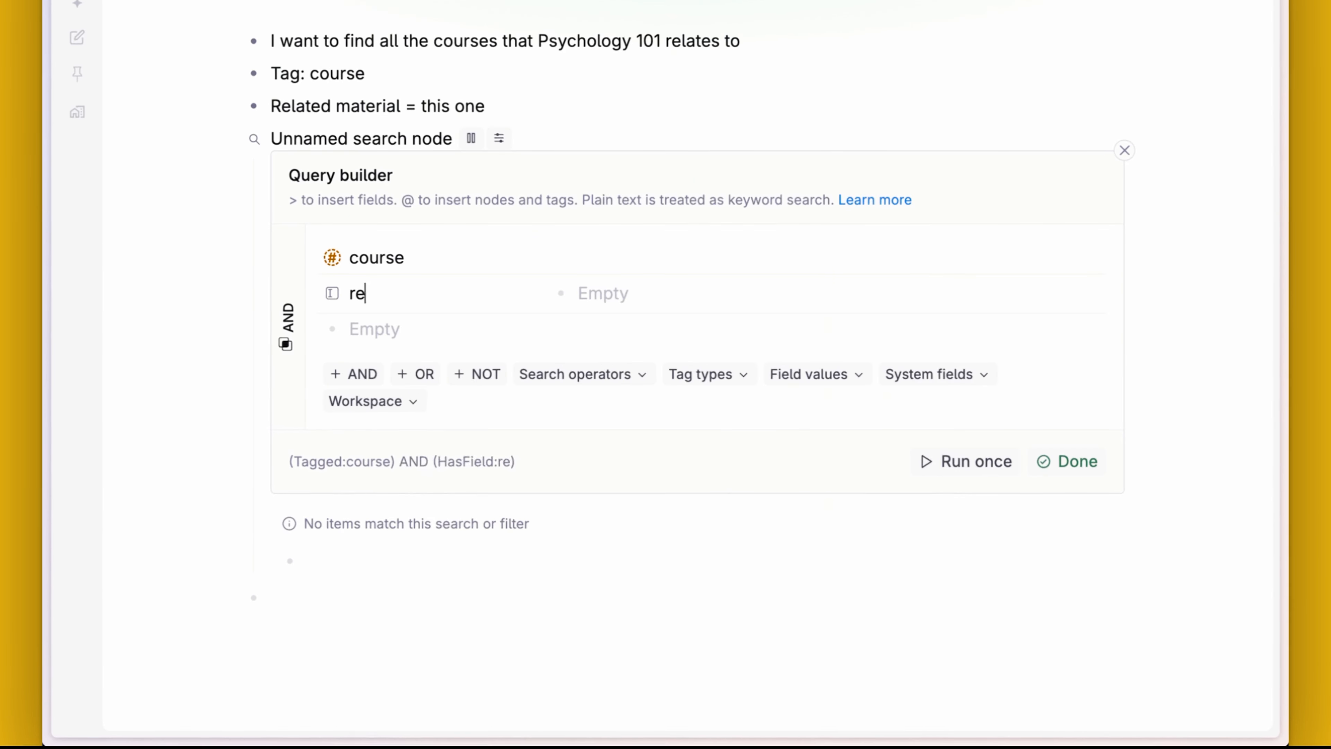
{"action": "type", "text": "d m"}
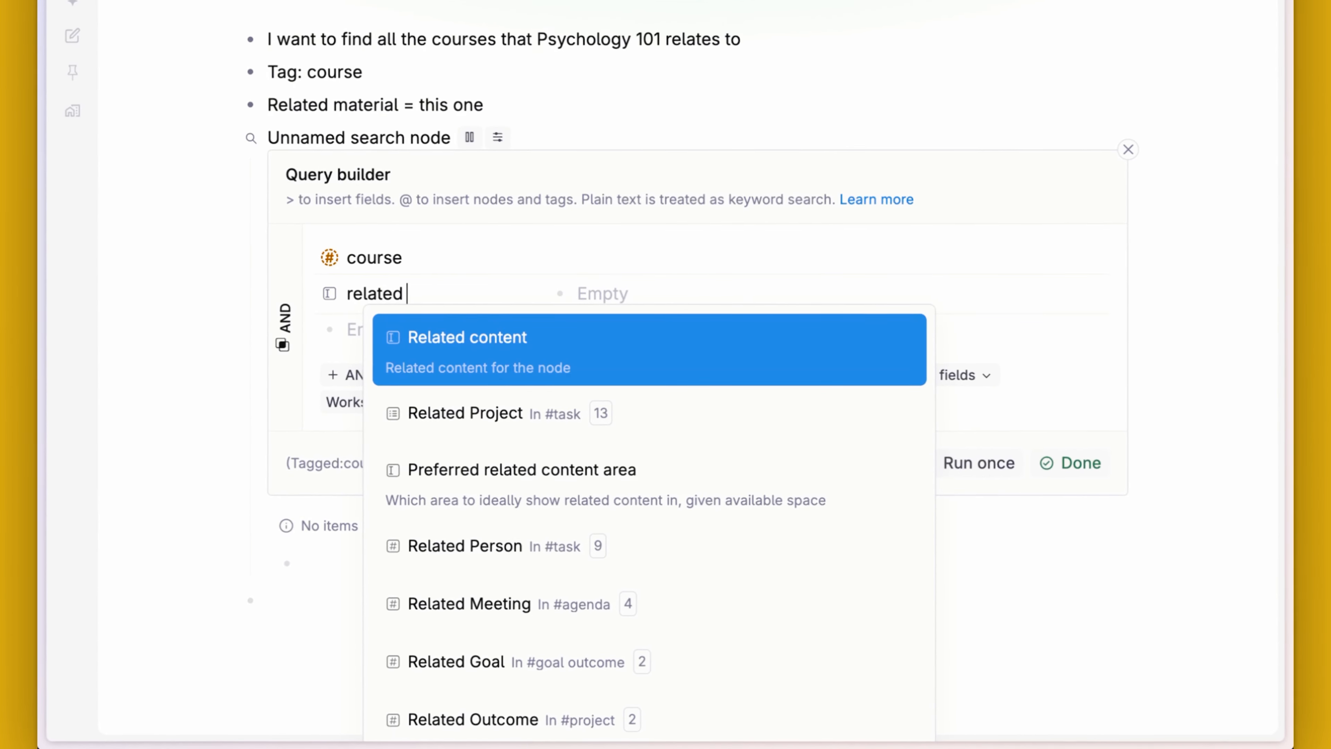
{"action": "key", "text": "Down"}
{"action": "key", "text": "Down"}
{"action": "key", "text": "Return"}
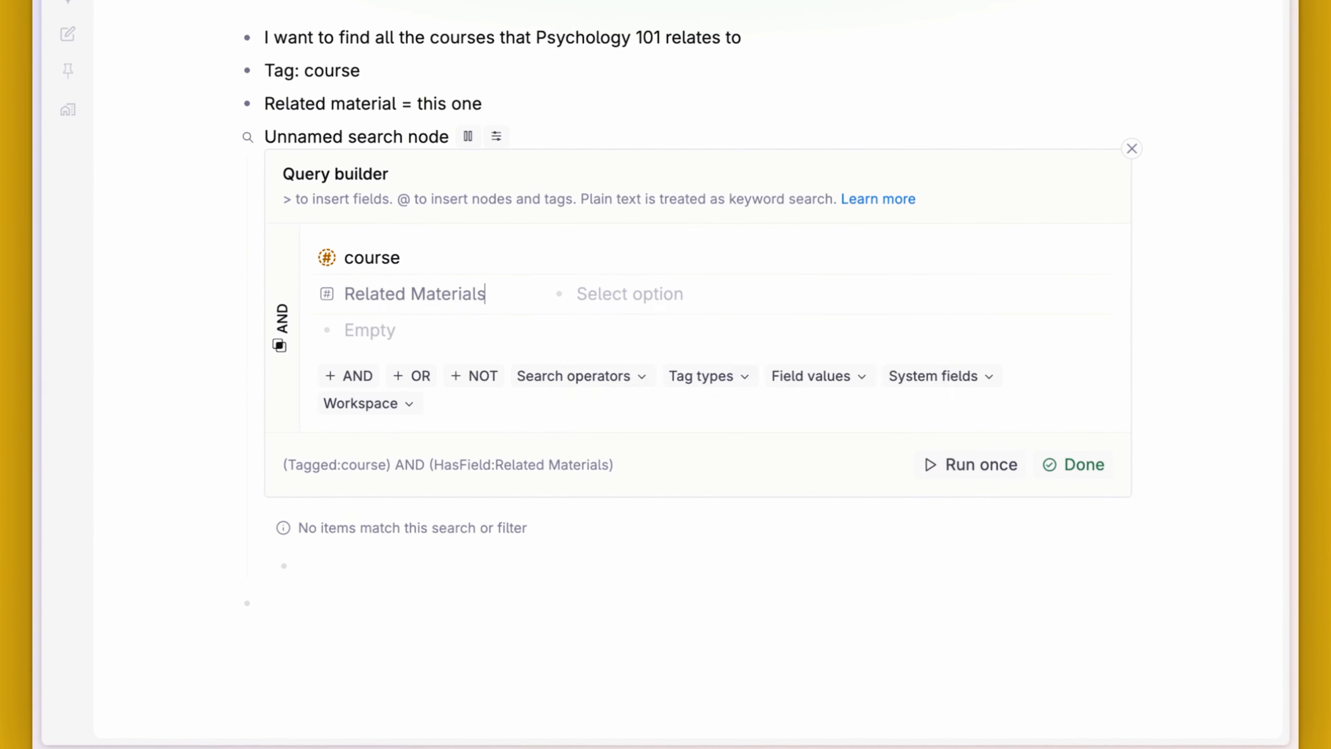
Step: Set the query's Related Materials value to PARENT, run the search and finish editing the query
{"action": "left_click", "coordinate": [621, 290]}
{"action": "type", "text": "PARENT"}
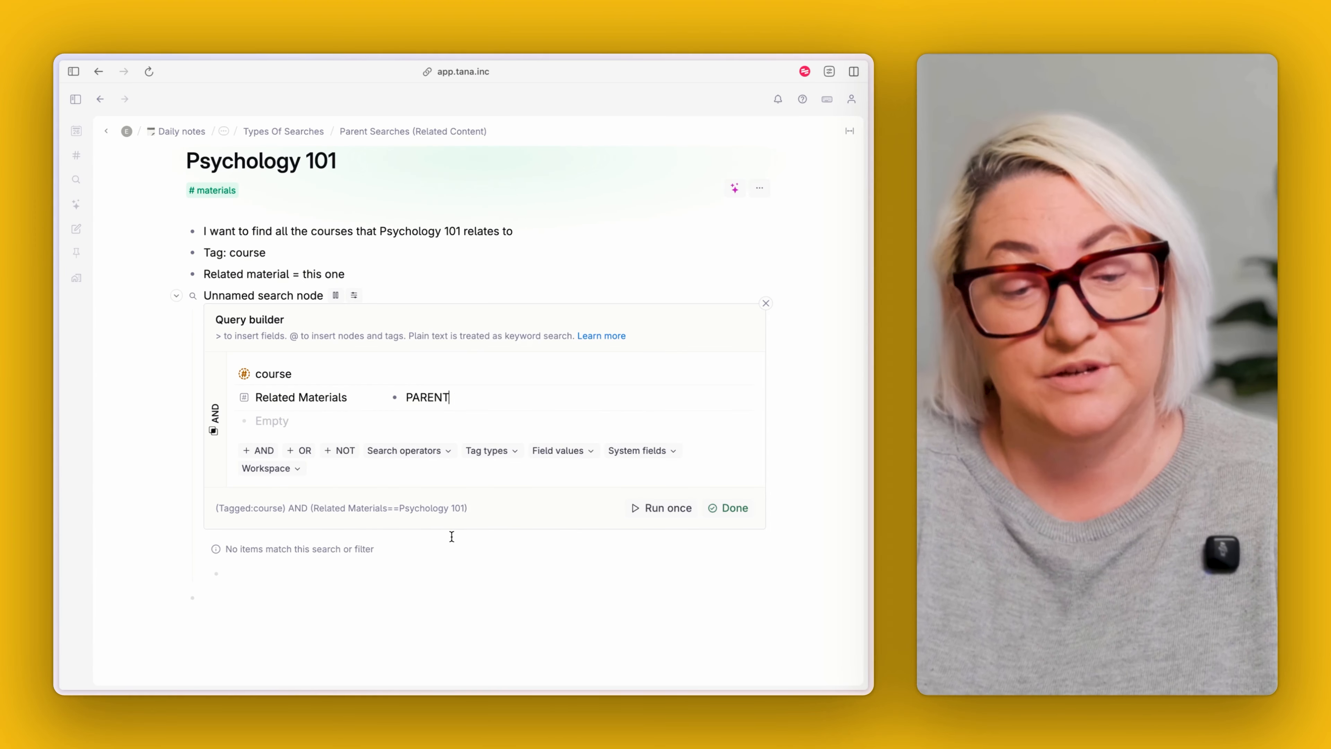
{"action": "left_click_drag", "start_coordinate": [467, 508], "coordinate": [218, 511]}
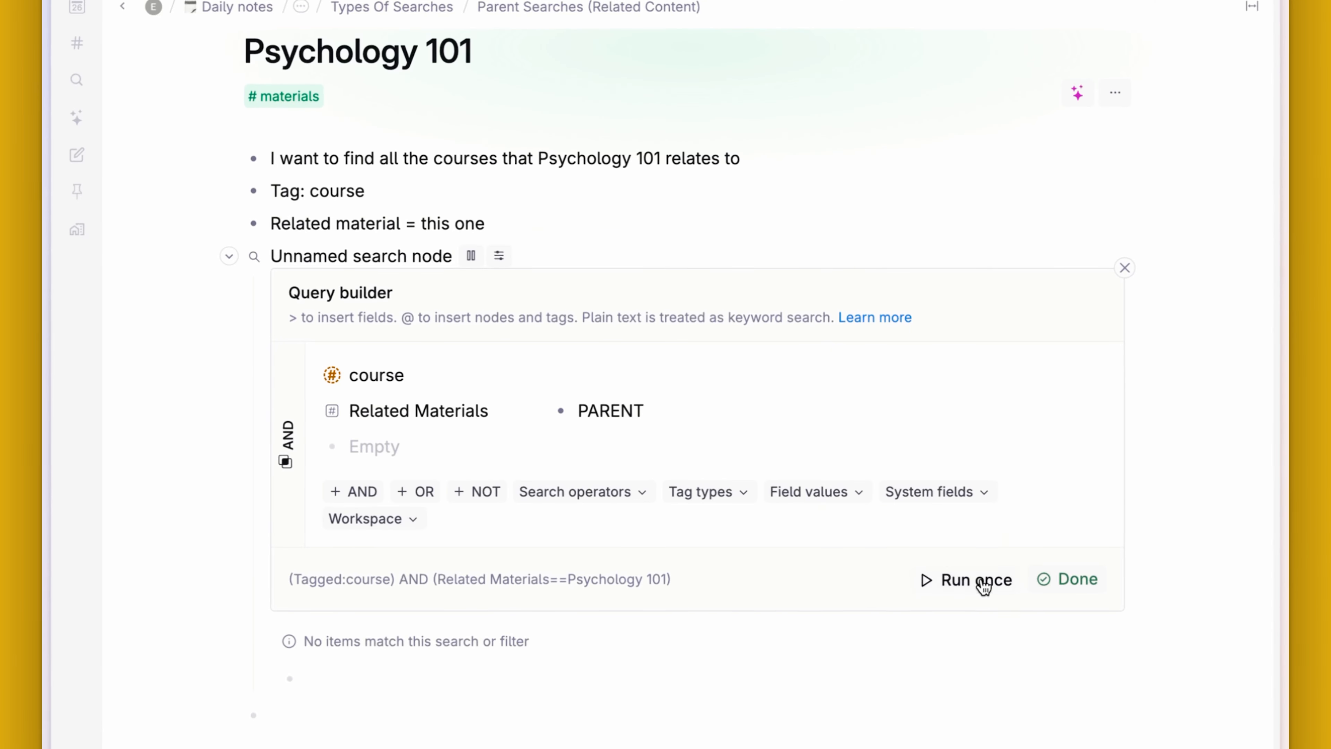
{"action": "left_click", "coordinate": [983, 581]}
{"action": "left_click", "coordinate": [1069, 579]}
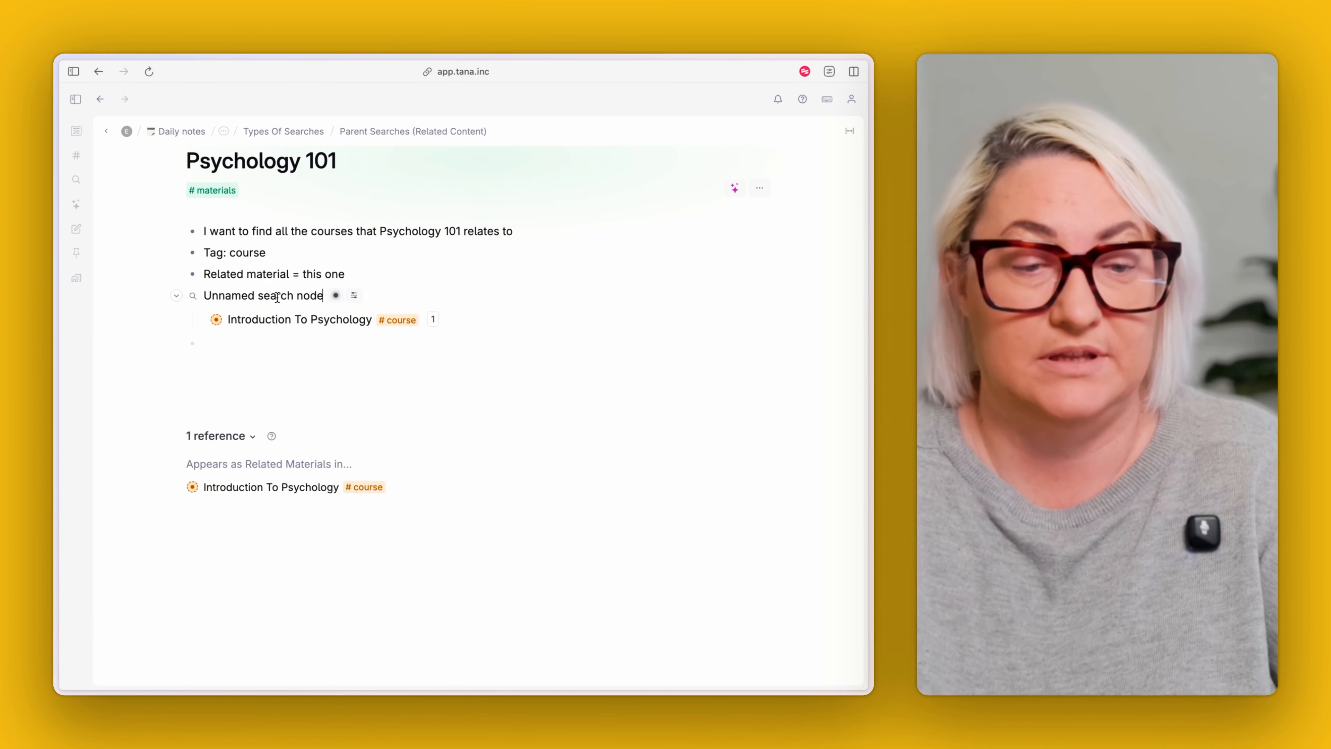
Step: Rename the unnamed search node in Psychology 101 as "Related Courses"
{"action": "triple_click", "coordinate": [380, 257]}
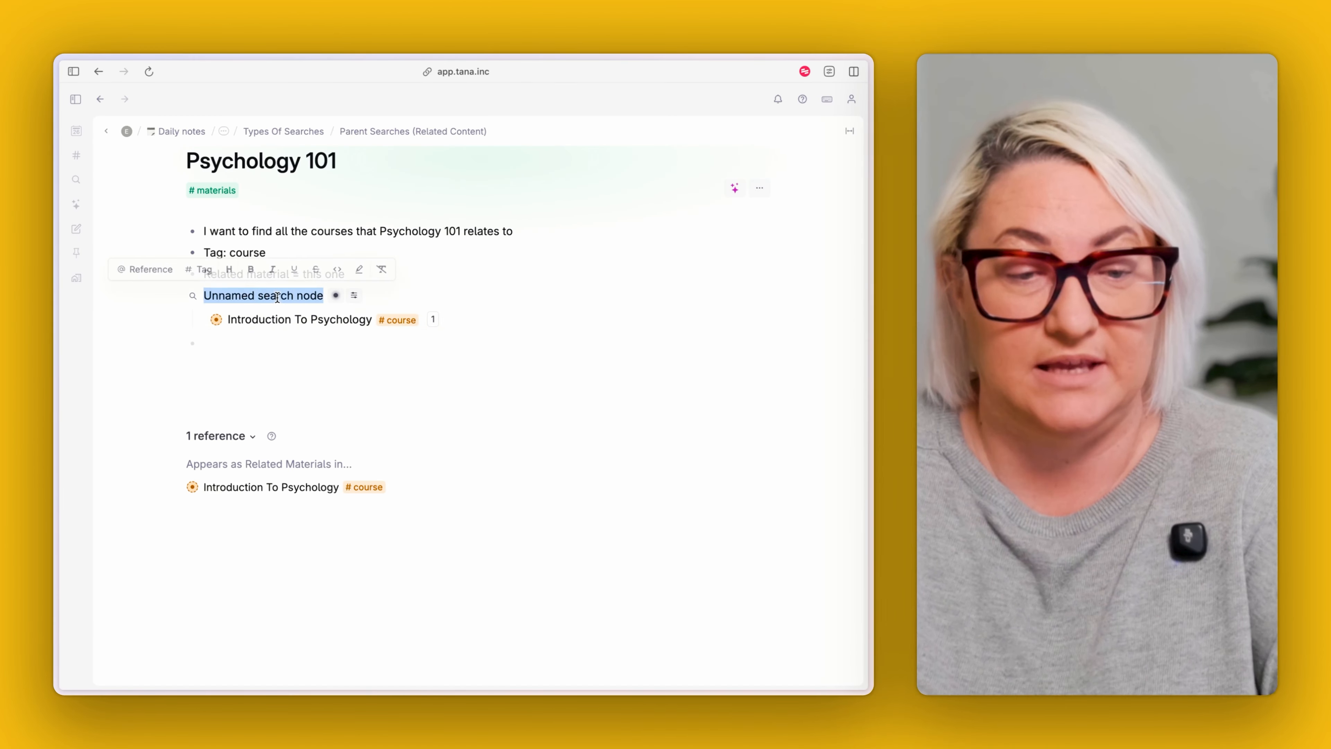
{"action": "type", "text": "RElate"}
{"action": "key", "text": "BackSpace"}
{"action": "key", "text": "BackSpace"}
{"action": "key", "text": "BackSpace"}
{"action": "key", "text": "BackSpace"}
{"action": "key", "text": "BackSpace"}
{"action": "type", "text": "elat"}
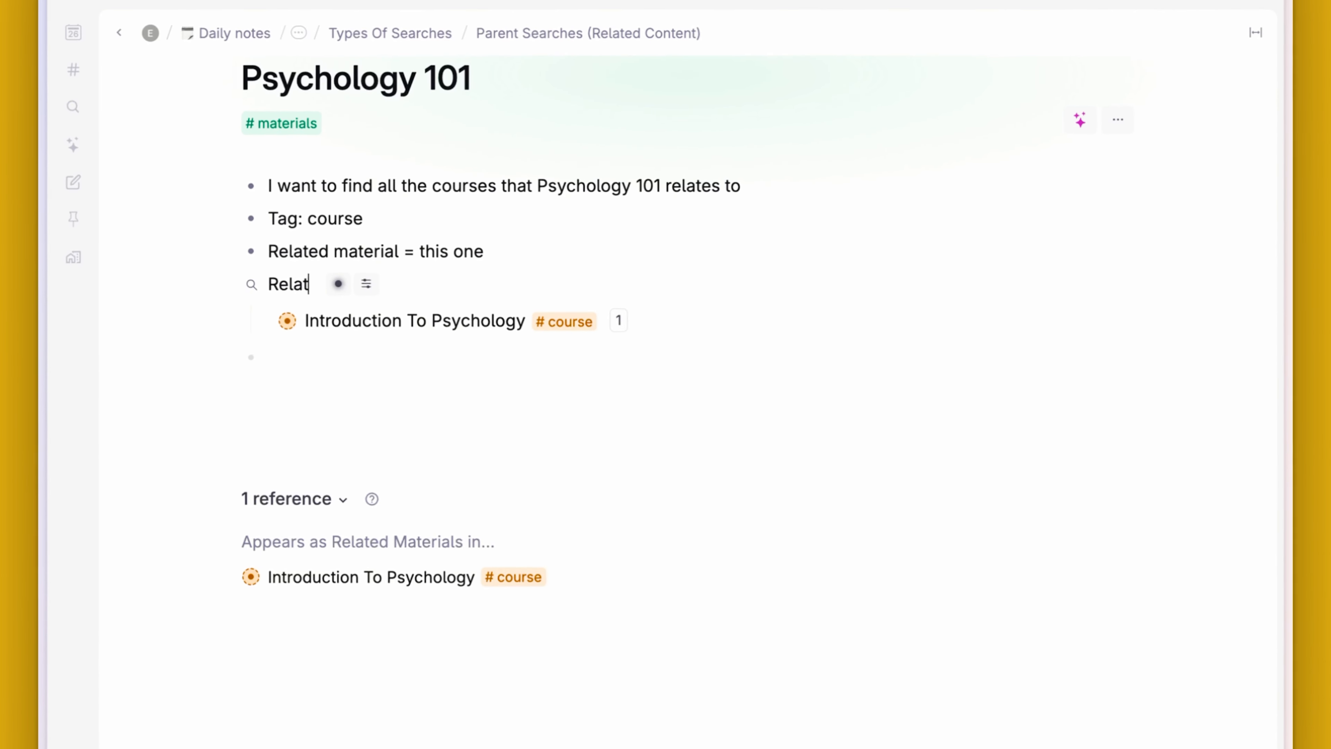
{"action": "type", "text": "ed Courses"}
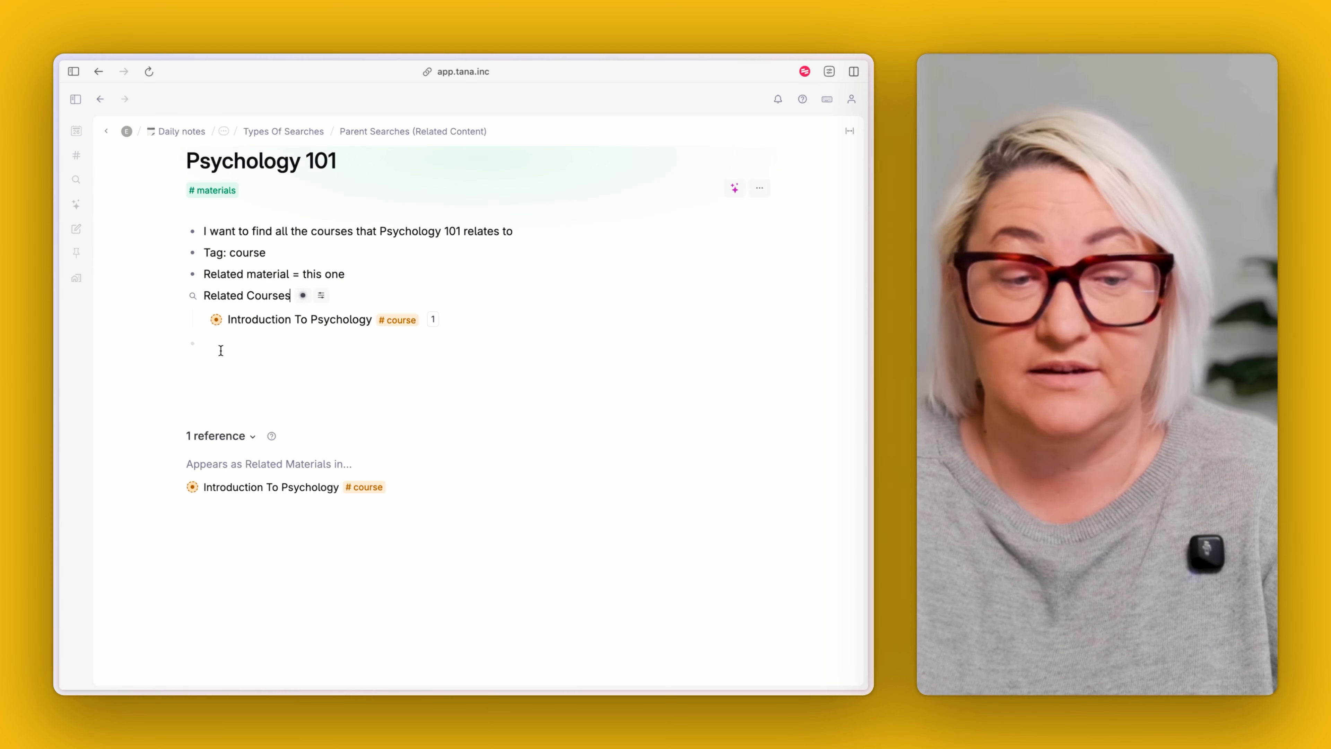
Step: Add a node "Psychology 202" tagged course below the Related Courses search
{"action": "left_click", "coordinate": [234, 339]}
{"action": "key", "text": "Return"}
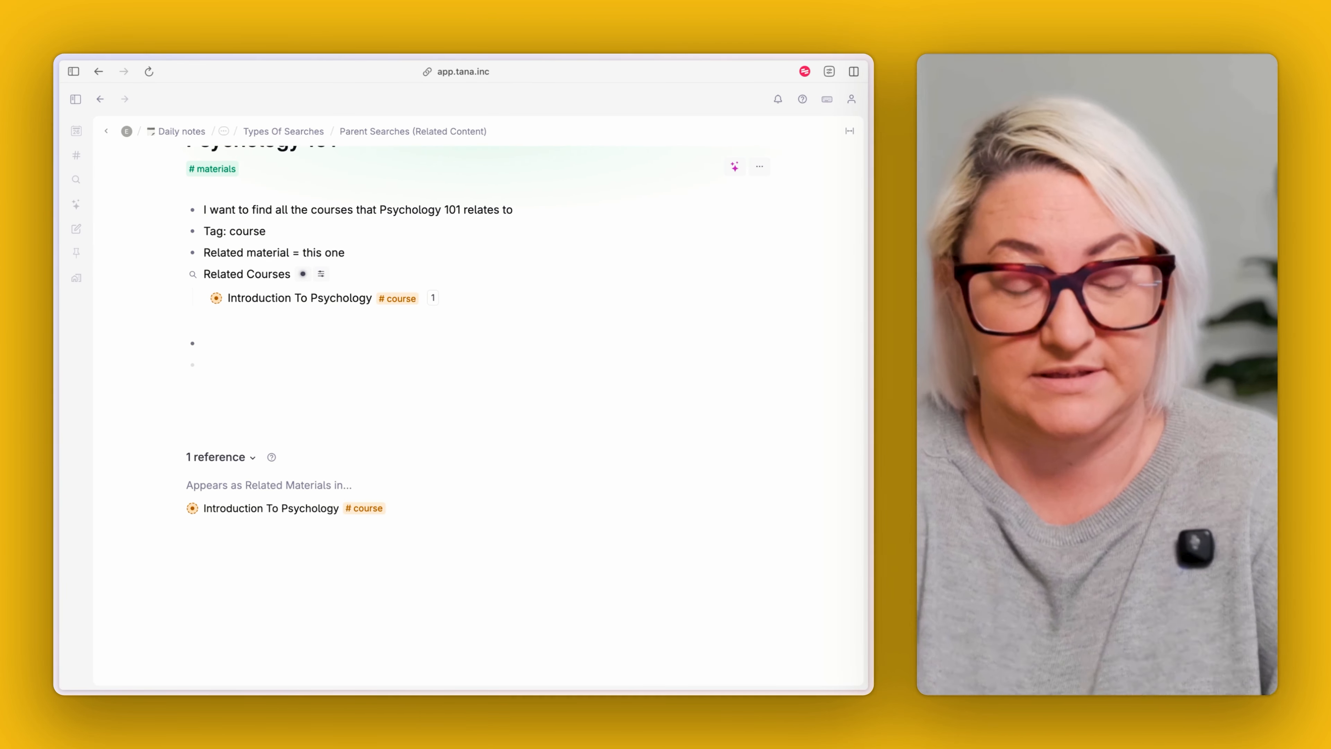
{"action": "type", "text": "Psych"}
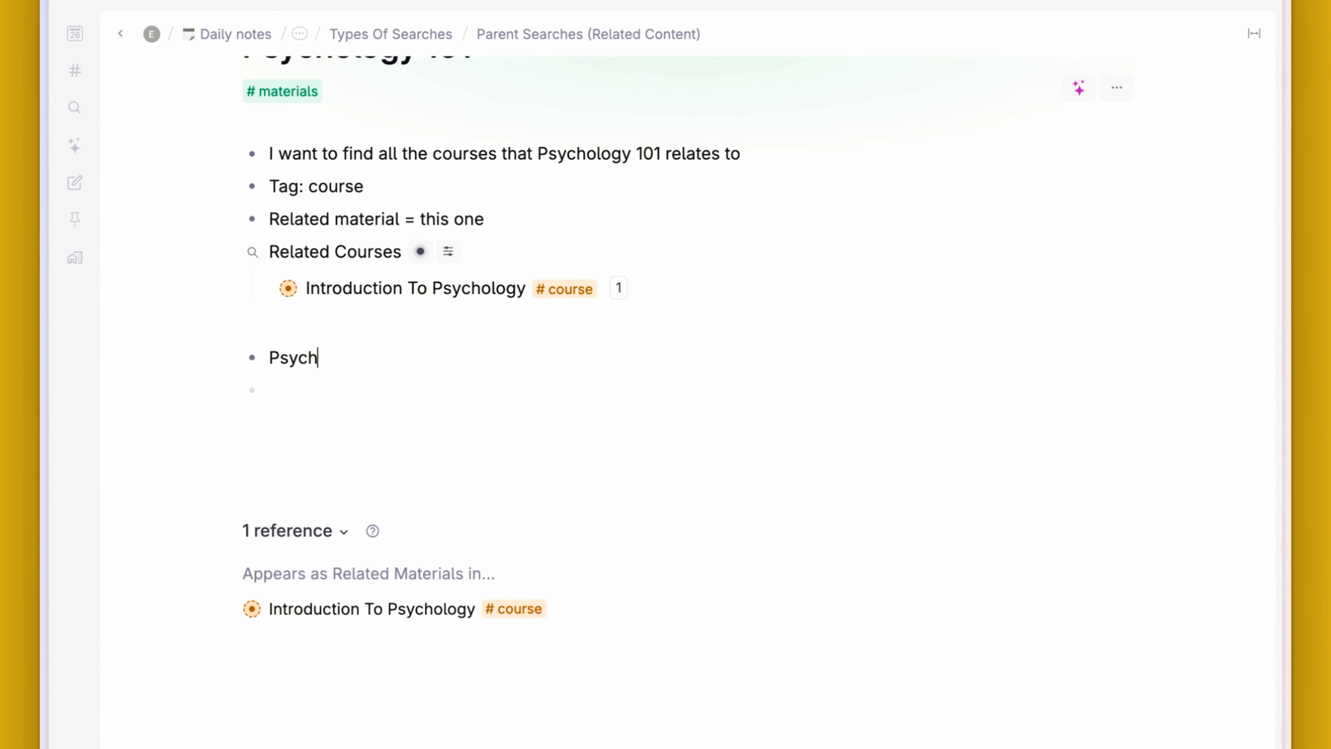
{"action": "type", "text": "ology 202 # co"}
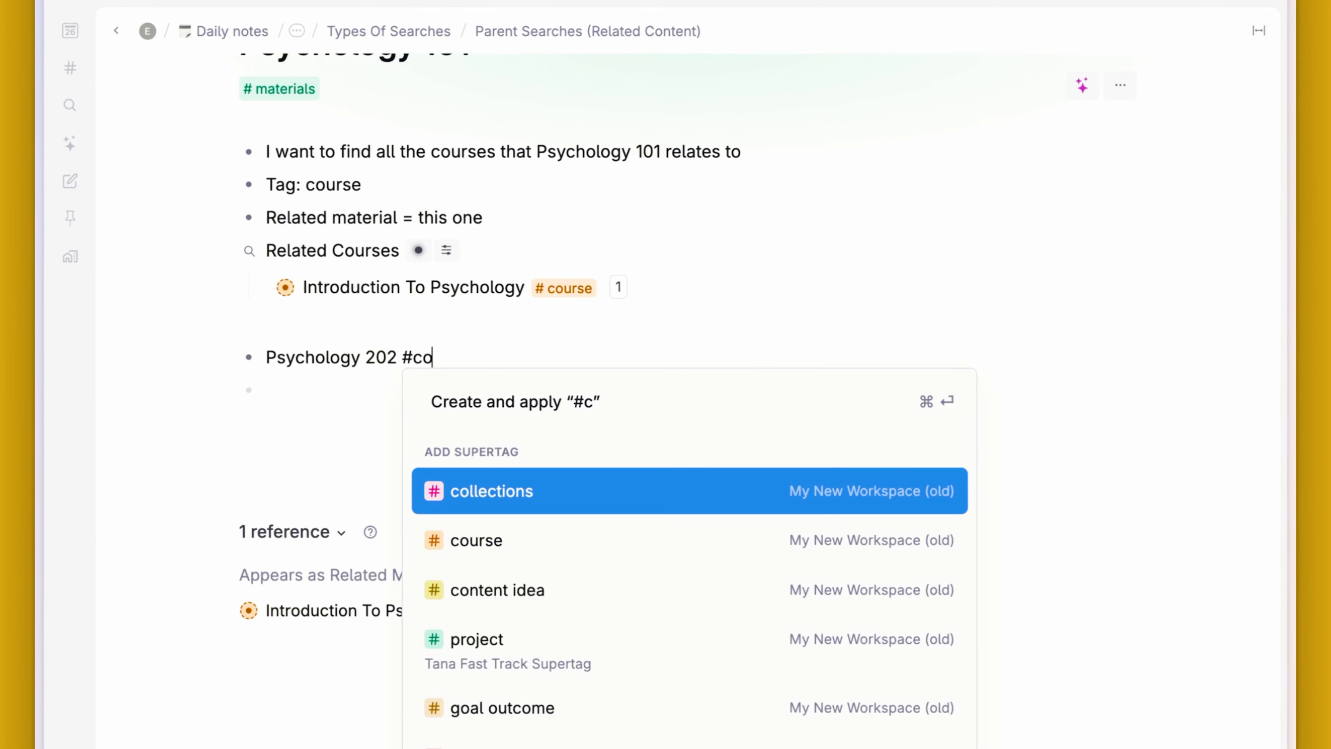
{"action": "type", "text": "u"}
{"action": "key", "text": "Return"}
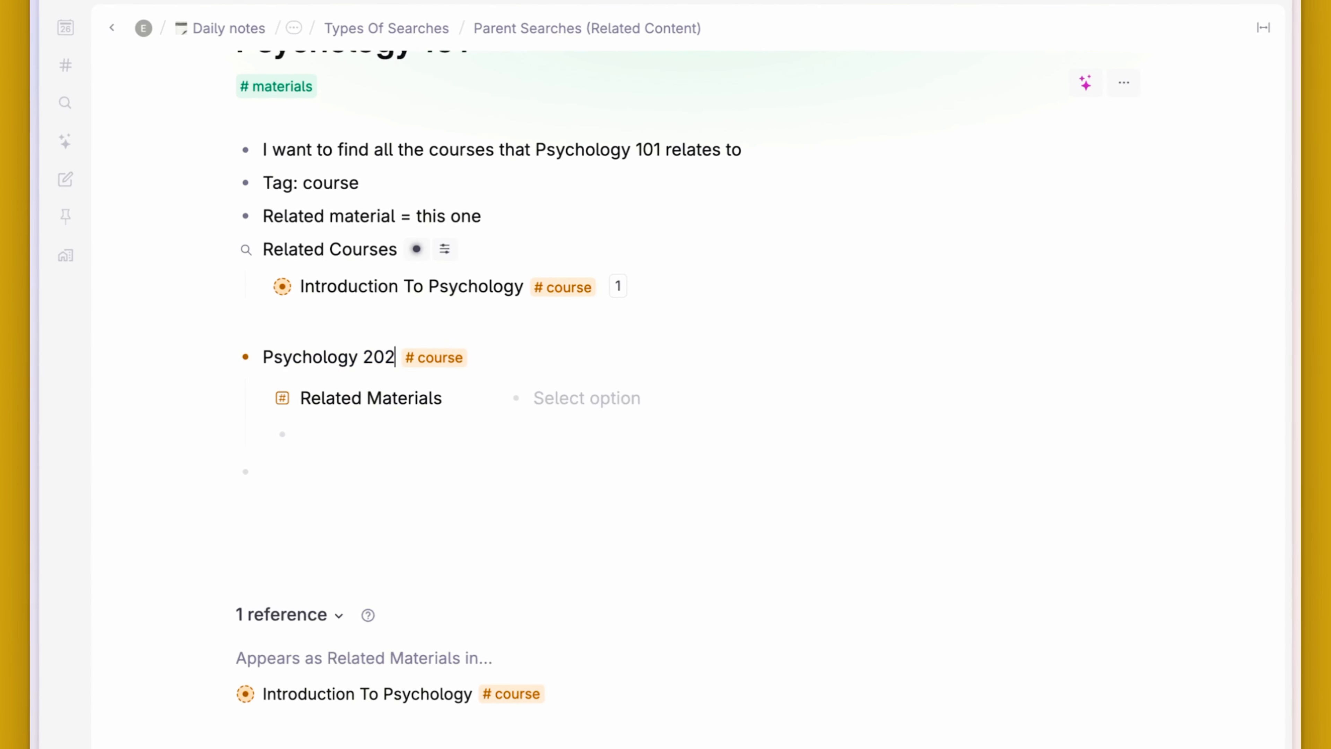
Step: Set Related Materials of Psychology 202 to Psychology 101 and collapse the Psychology 202 node
{"action": "left_click", "coordinate": [582, 398]}
{"action": "left_click", "coordinate": [603, 447]}
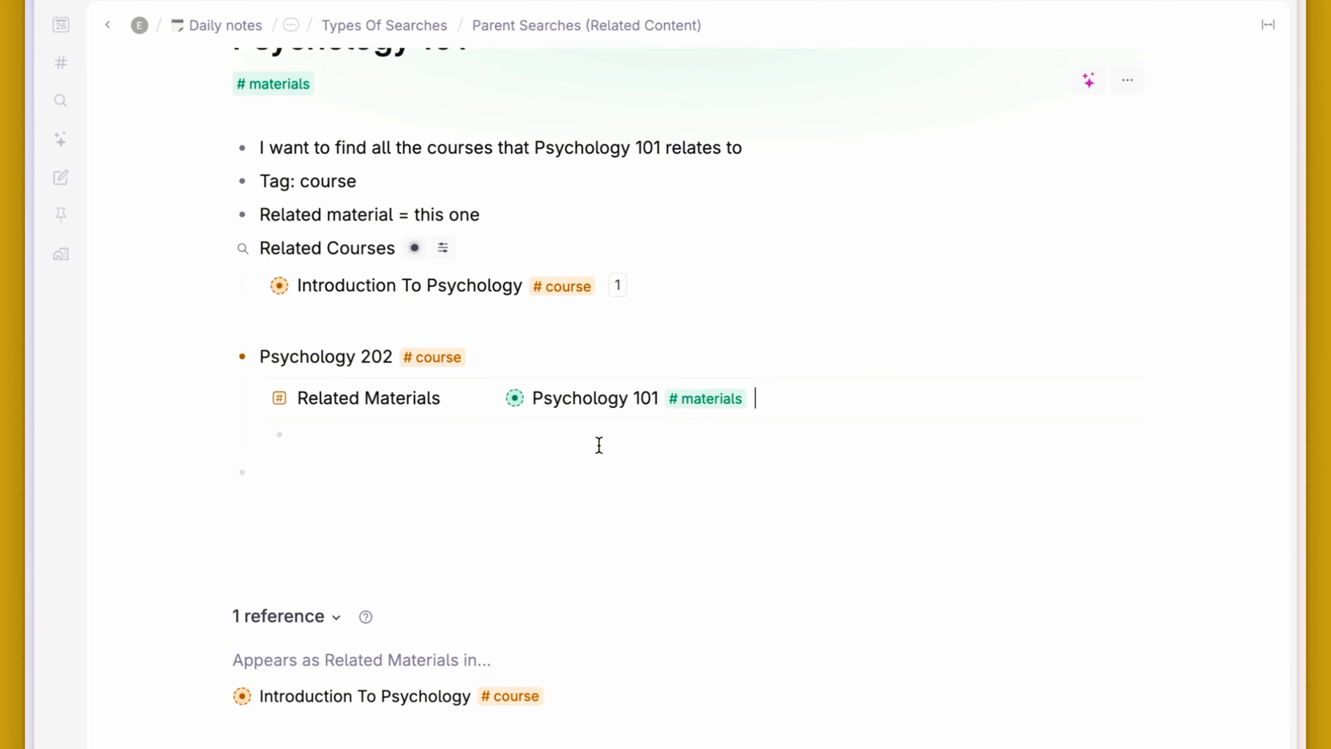
{"action": "left_click", "coordinate": [212, 358]}
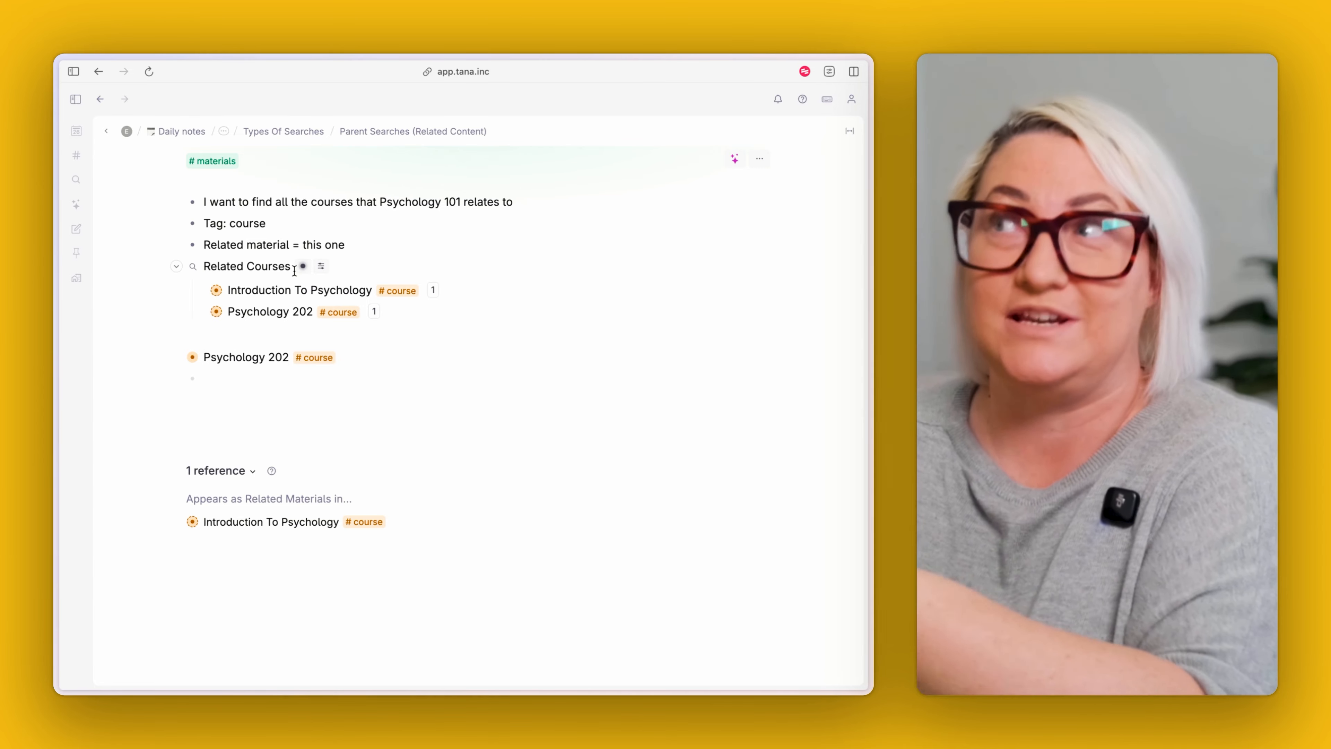
Step: Move the Related Courses search into the Related content setting of the materials supertag's advanced options and close the configuration
{"action": "scroll", "coordinate": [261, 305], "scroll_direction": "up", "scroll_amount": 2}
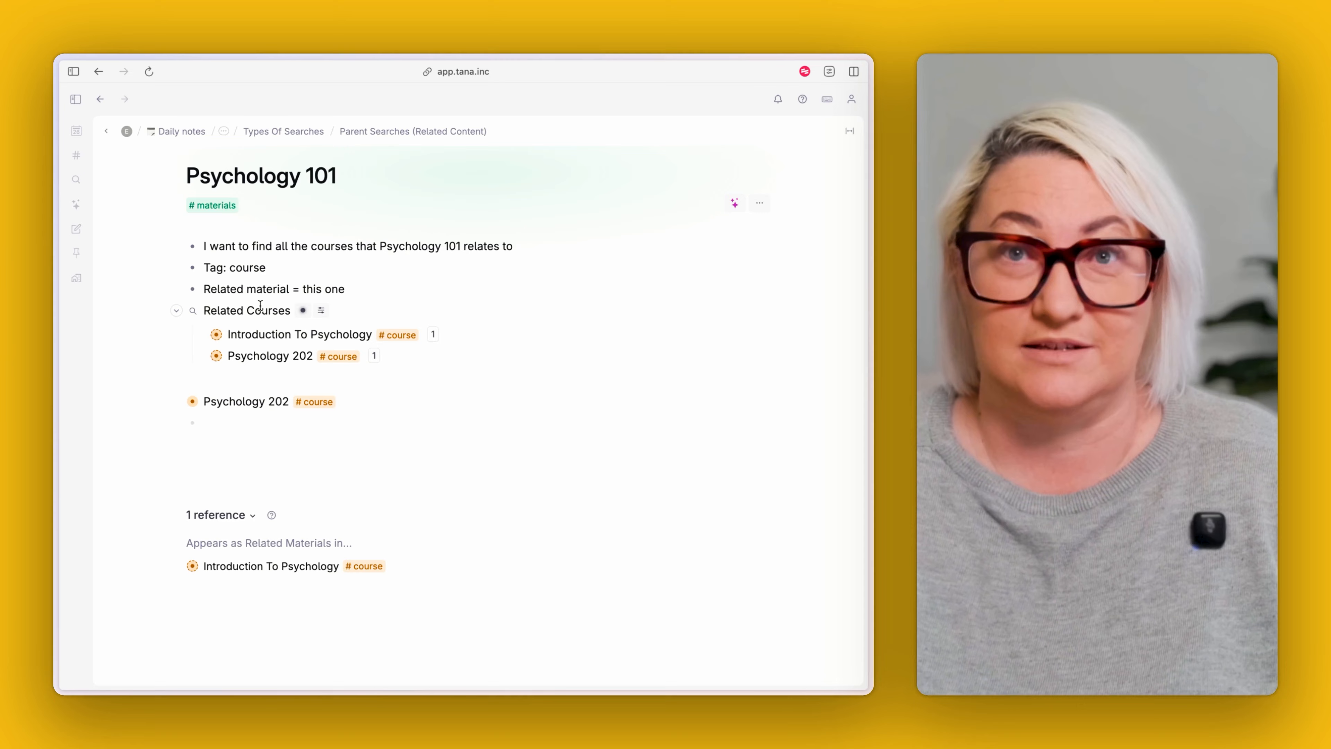
{"action": "left_click", "coordinate": [229, 207]}
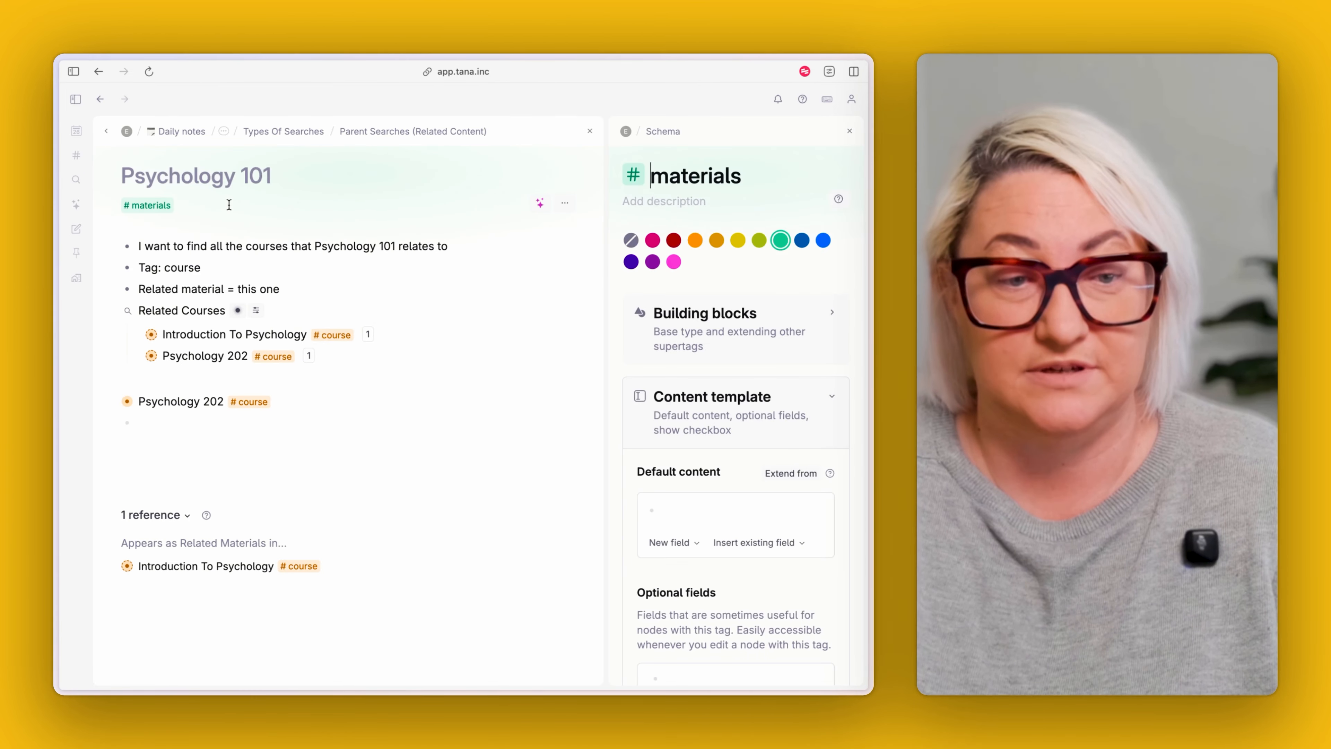
{"action": "left_click", "coordinate": [754, 399]}
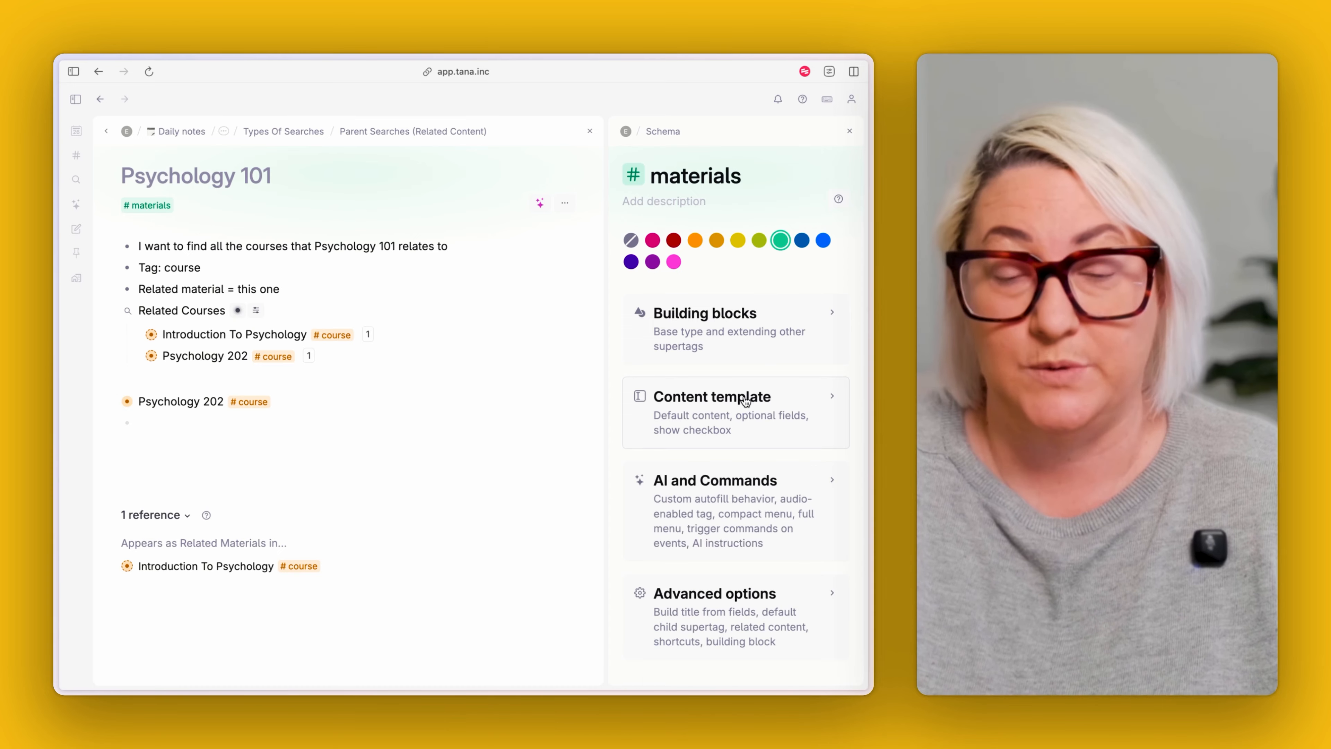
{"action": "scroll", "coordinate": [734, 525], "scroll_direction": "down", "scroll_amount": 3}
{"action": "left_click", "coordinate": [726, 539]}
{"action": "scroll", "coordinate": [726, 537], "scroll_direction": "down", "scroll_amount": 10}
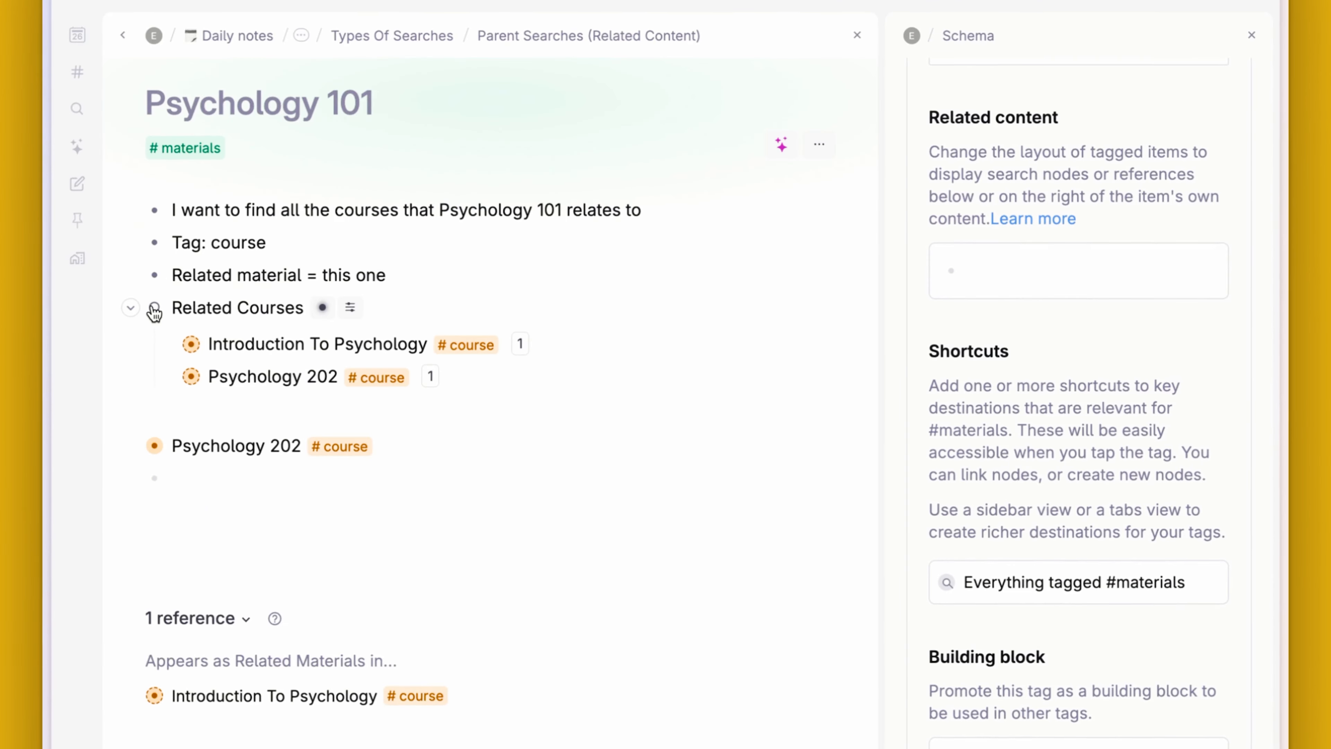
{"action": "left_click_drag", "start_coordinate": [127, 312], "coordinate": [687, 279]}
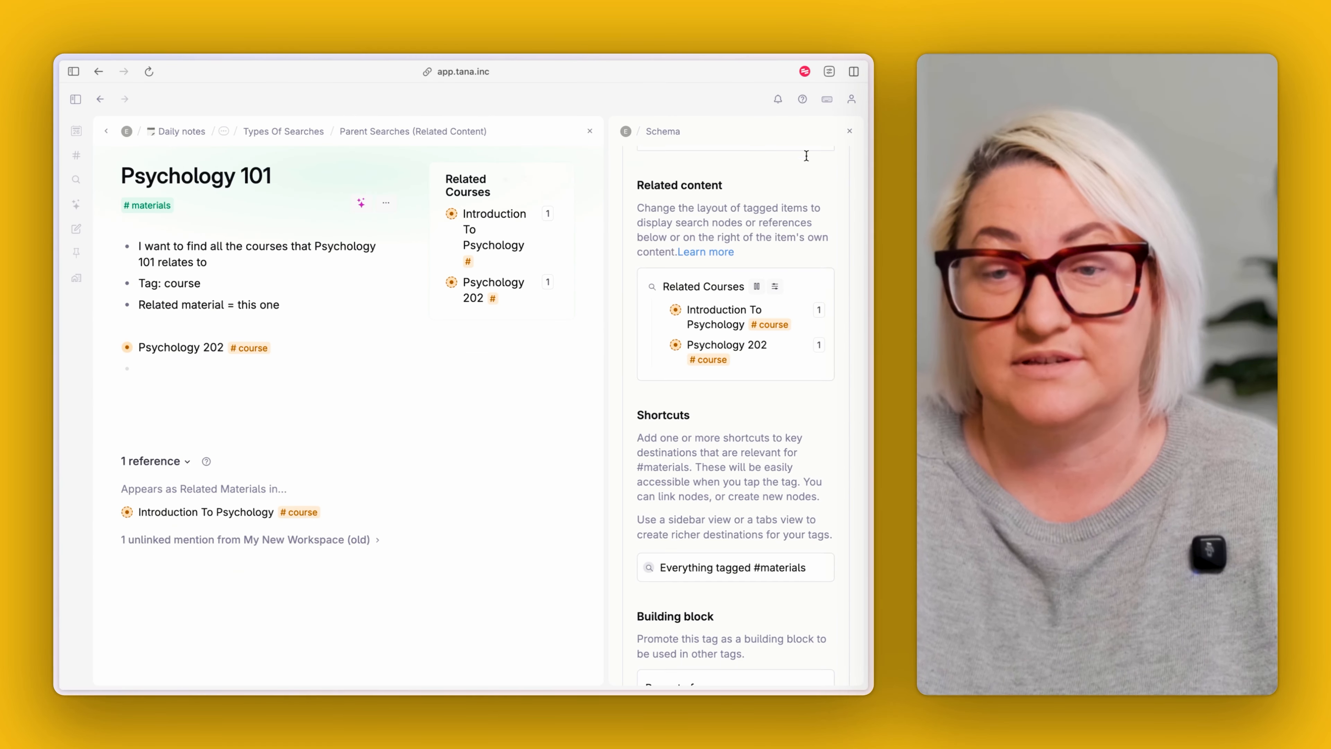
{"action": "left_click", "coordinate": [850, 131]}
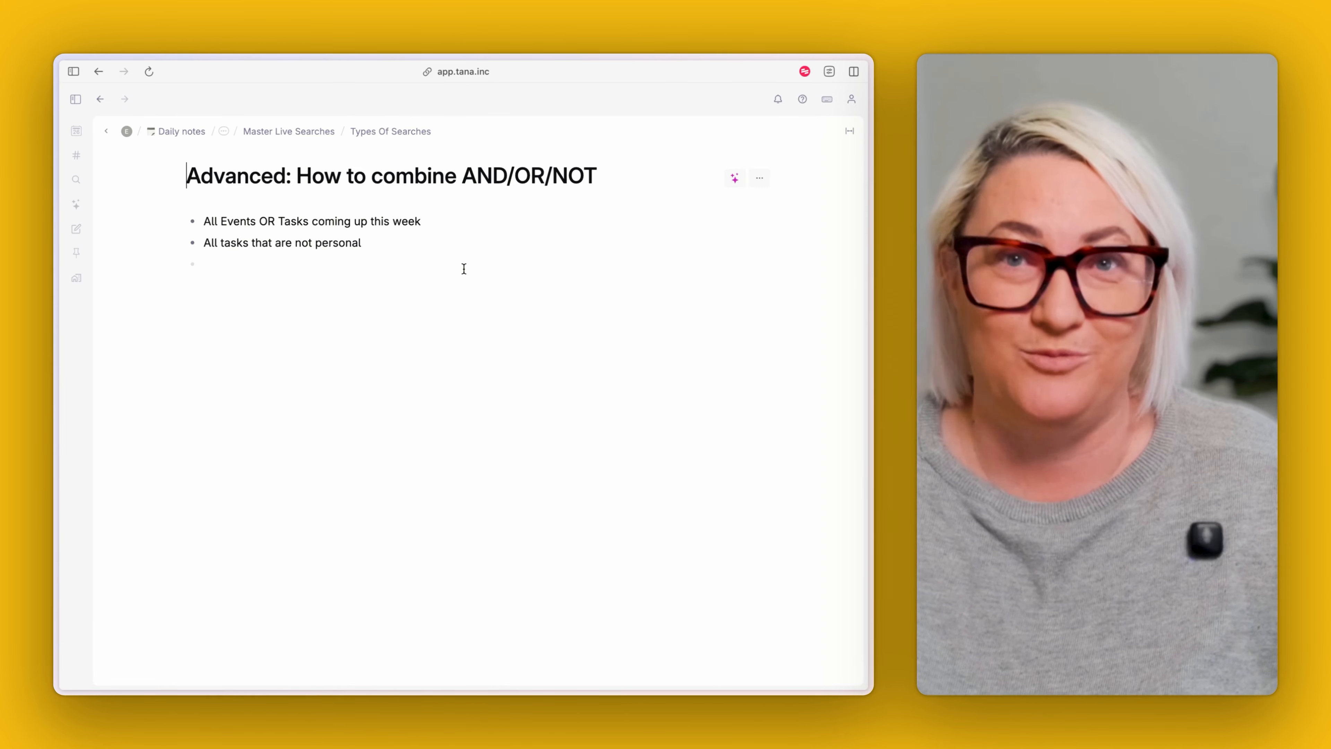
Step: Insert a search node below "All tasks that are not personal" and add an OR clause to its query
{"action": "left_click", "coordinate": [361, 263]}
{"action": "type", "text": "?"}
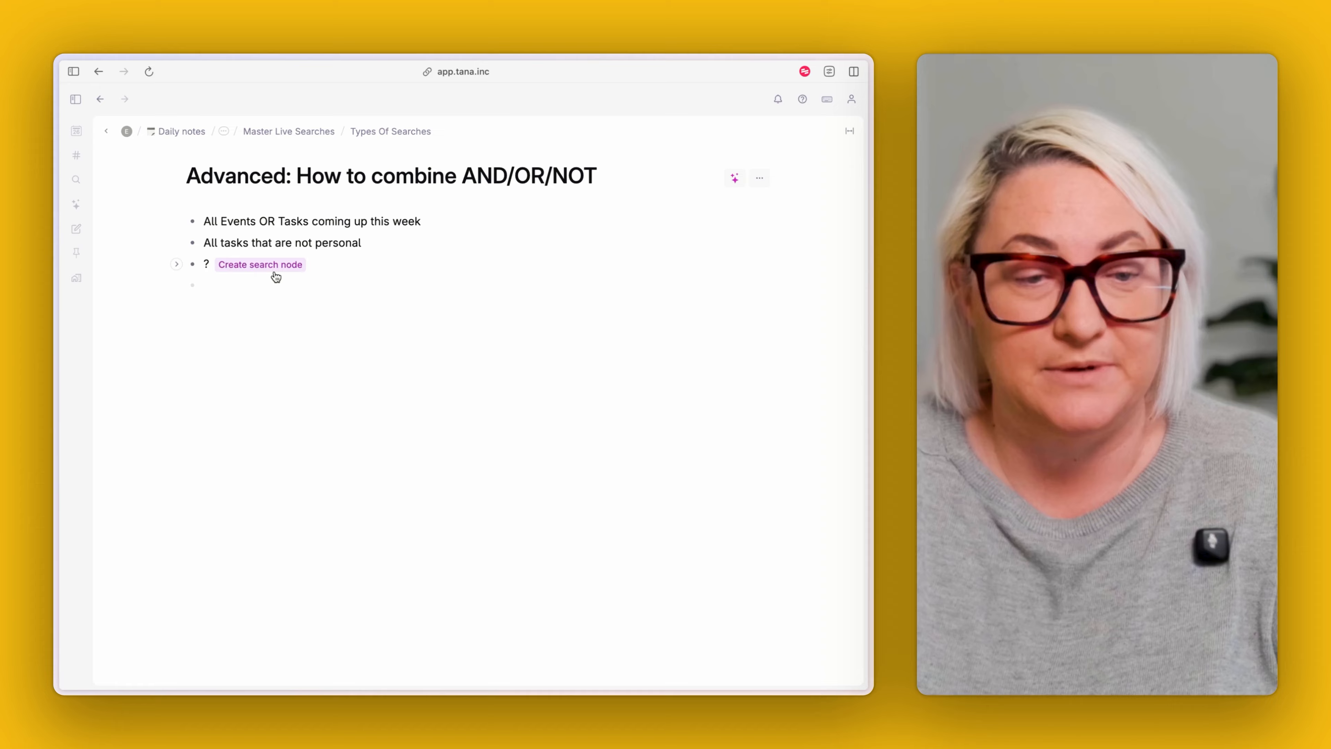
{"action": "left_click", "coordinate": [273, 267]}
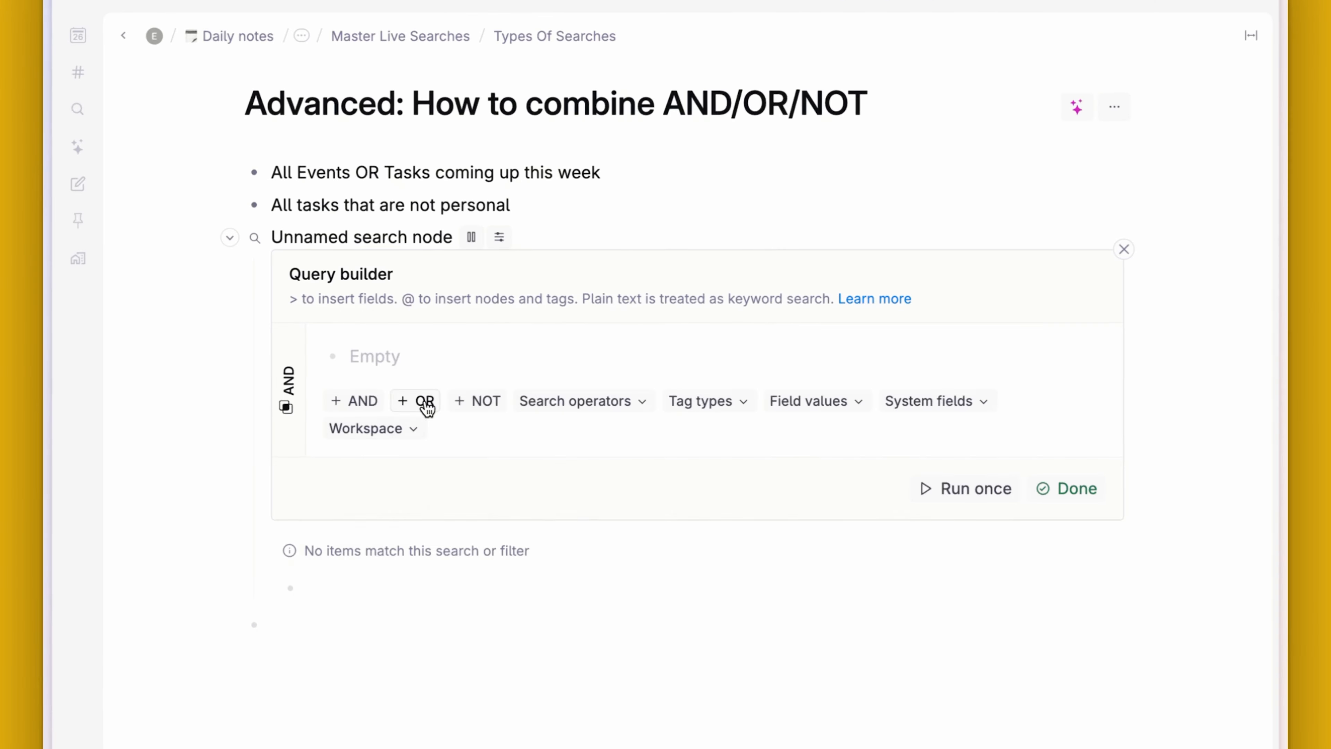
{"action": "left_click", "coordinate": [299, 372]}
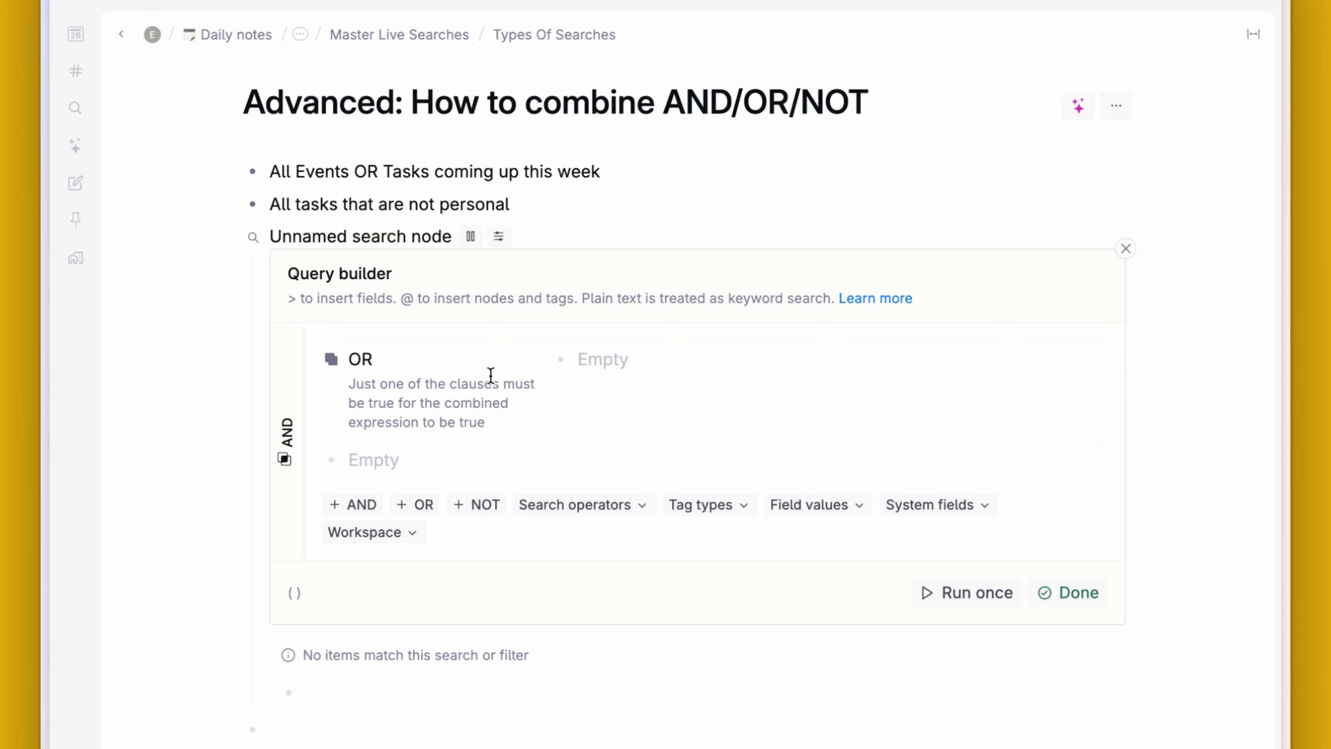
{"action": "type", "text": "@task"}
{"action": "key", "text": "Return"}
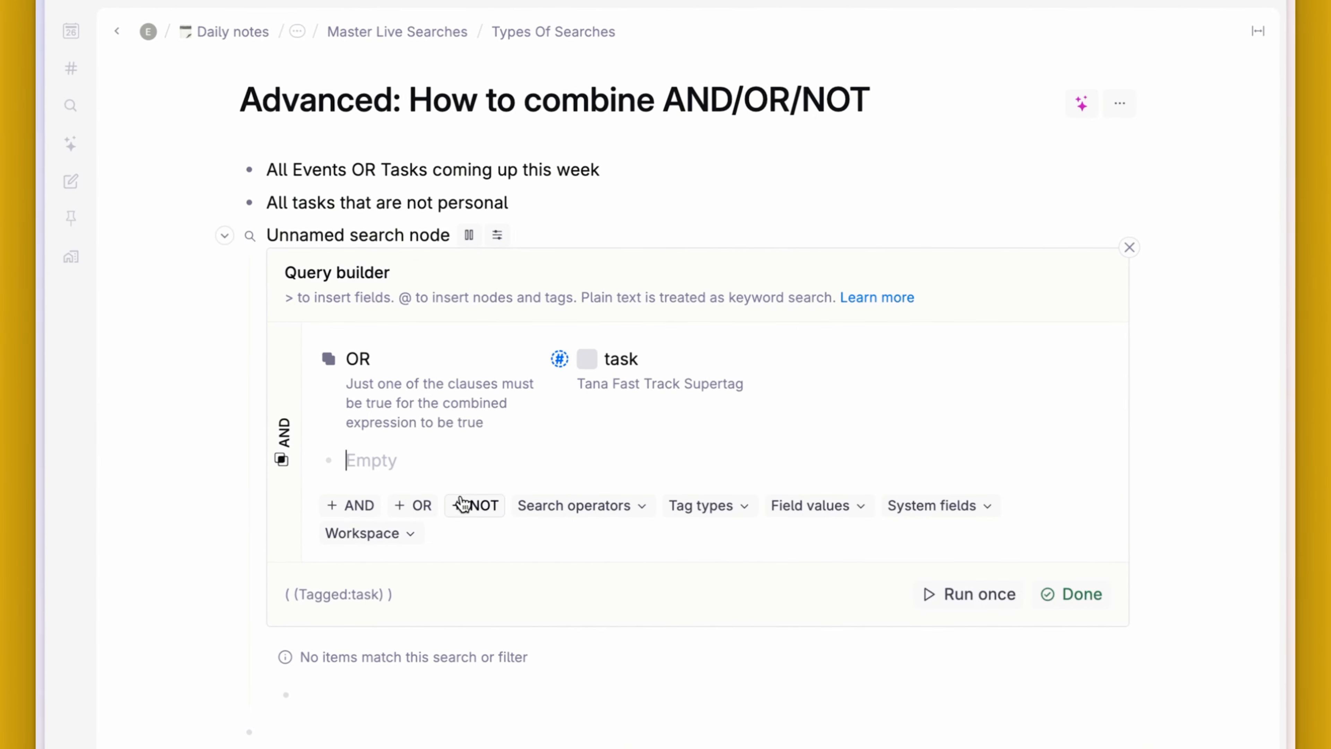
{"action": "left_click", "coordinate": [414, 506]}
{"action": "type", "text": "even"}
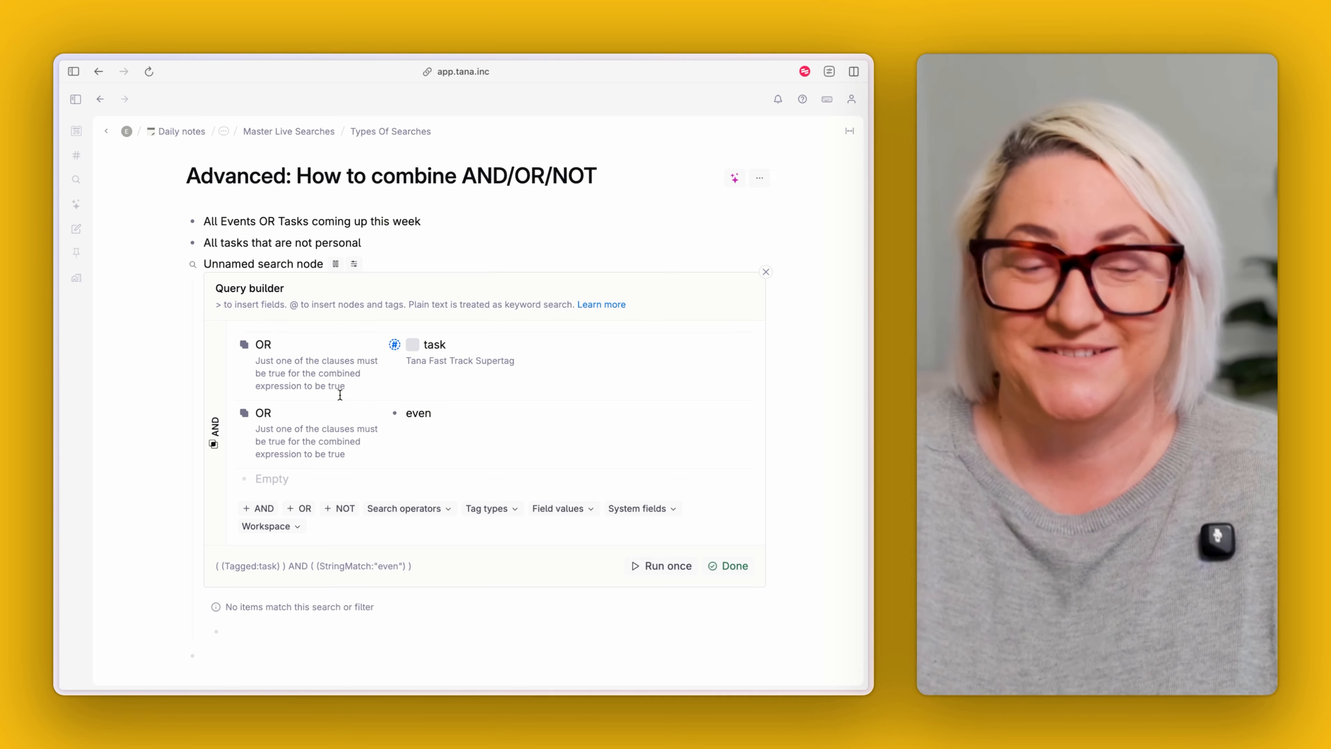
{"action": "left_click", "coordinate": [301, 413]}
{"action": "key", "text": "super+shift+BackSpace"}
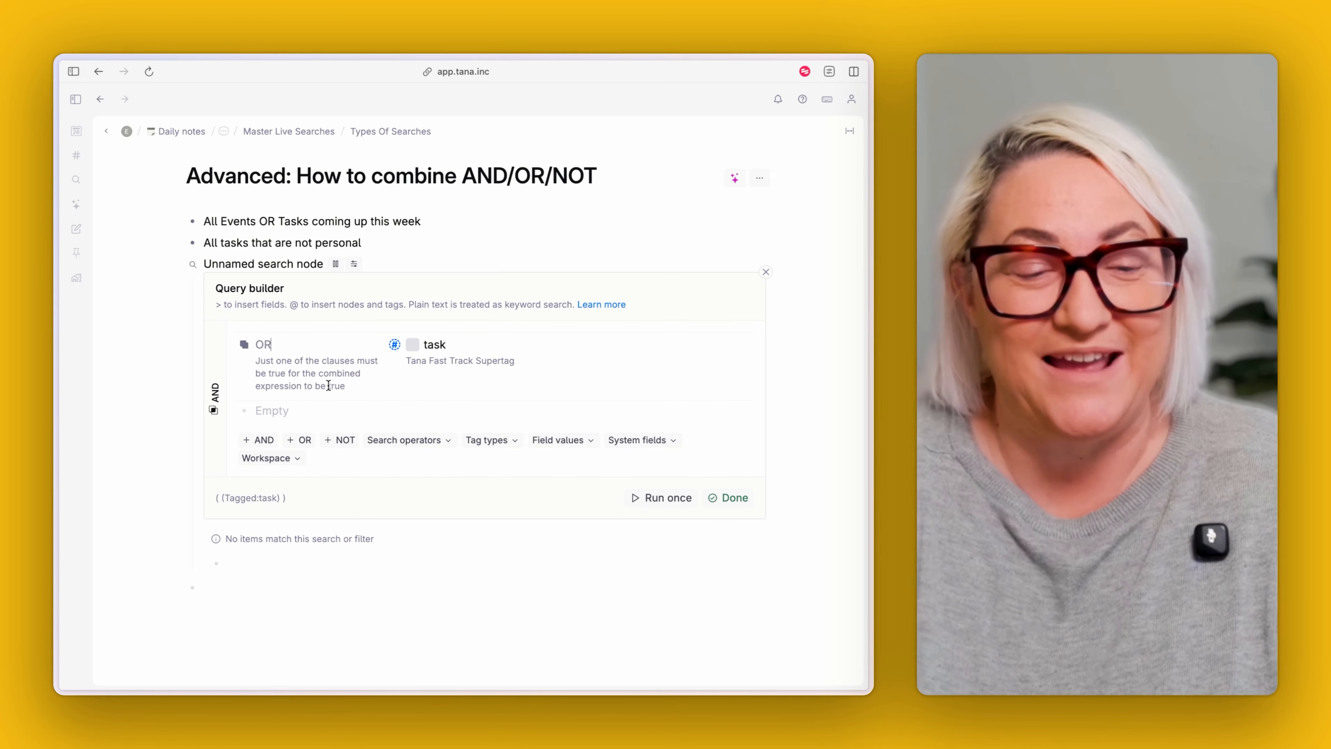
{"action": "left_click", "coordinate": [460, 363]}
{"action": "key", "text": "BackSpace"}
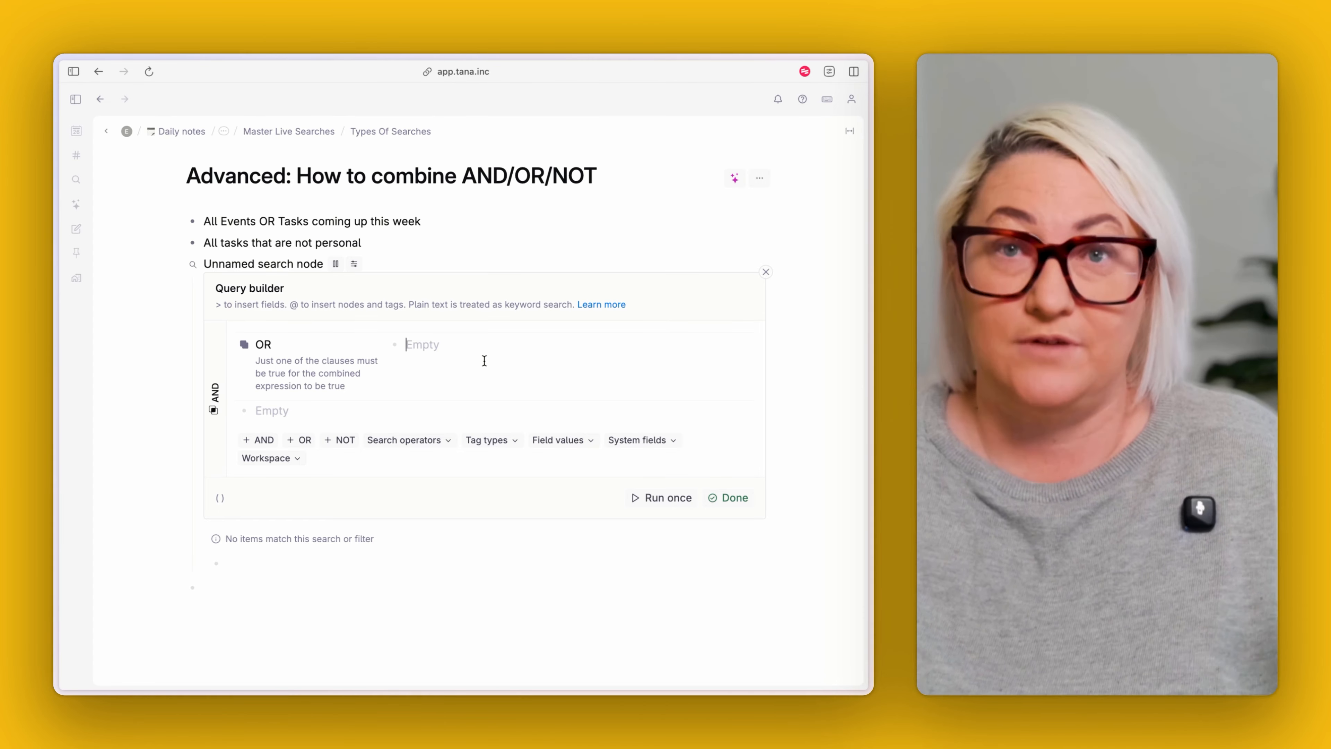
Step: Add the task and meeting supertags as the two alternatives of the query's OR clause
{"action": "type", "text": "@task"}
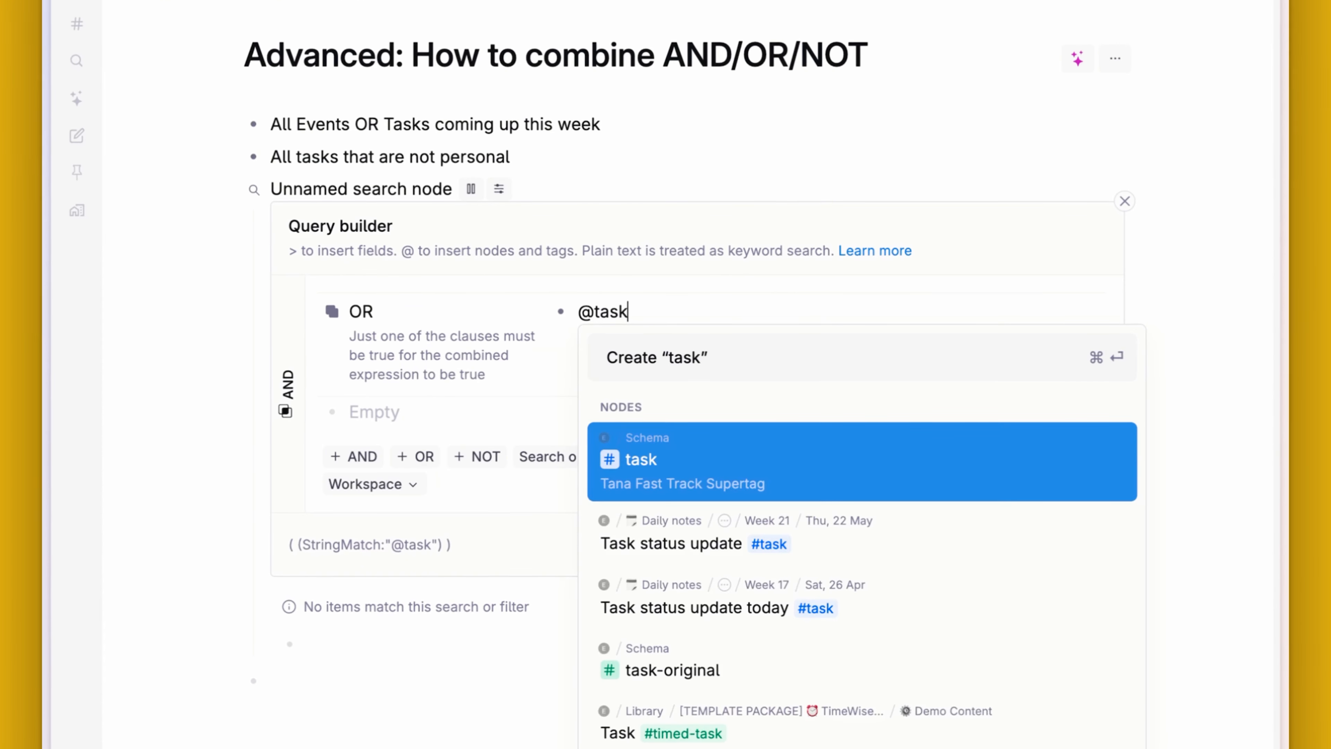
{"action": "key", "text": "Return"}
{"action": "type", "text": "#e"}
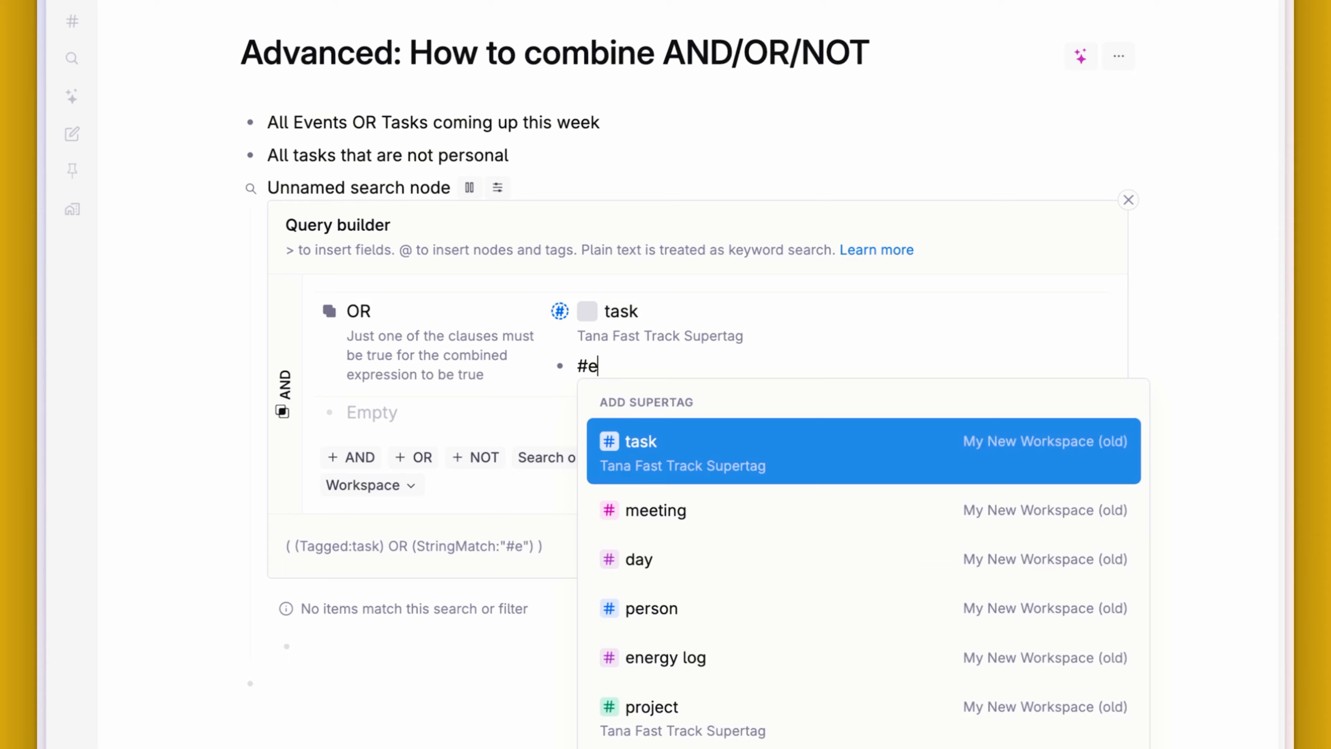
{"action": "type", "text": "ve"}
{"action": "key", "text": "BackSpace"}
{"action": "key", "text": "BackSpace"}
{"action": "key", "text": "BackSpace"}
{"action": "type", "text": "mee"}
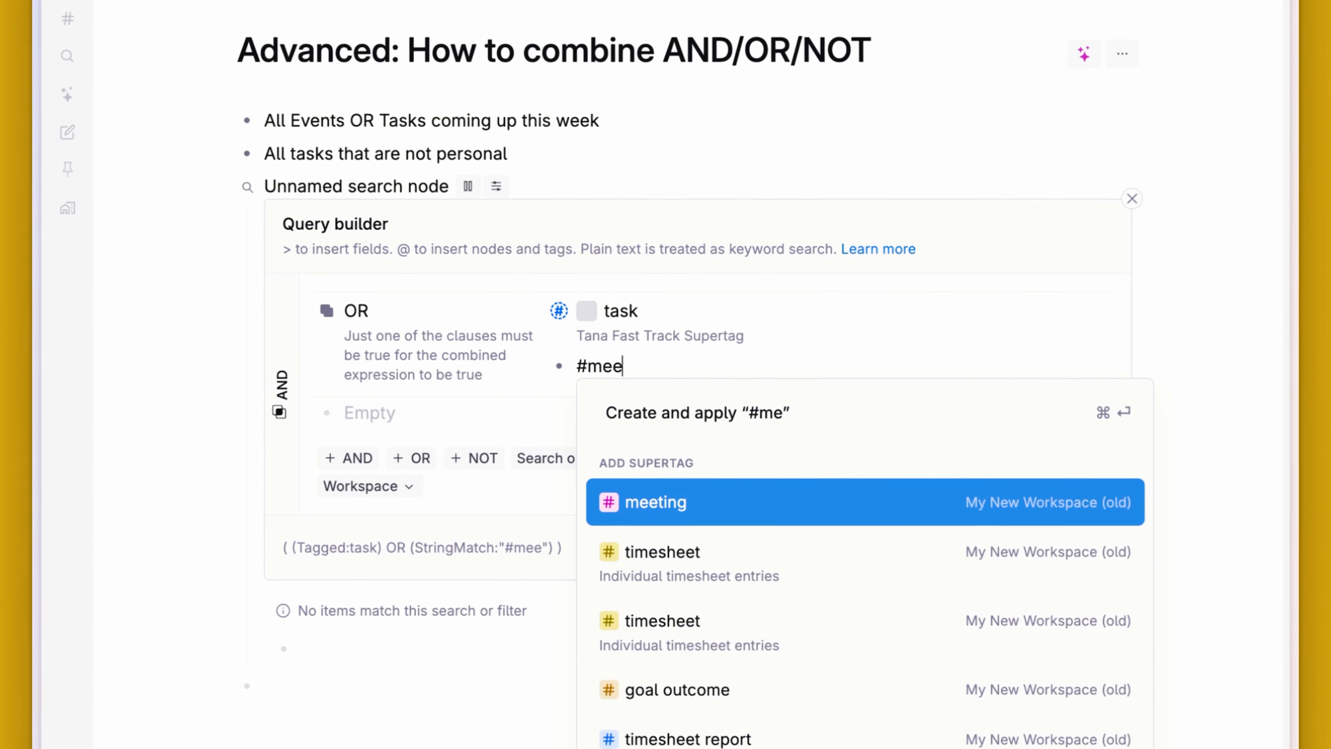
{"action": "key", "text": "Return"}
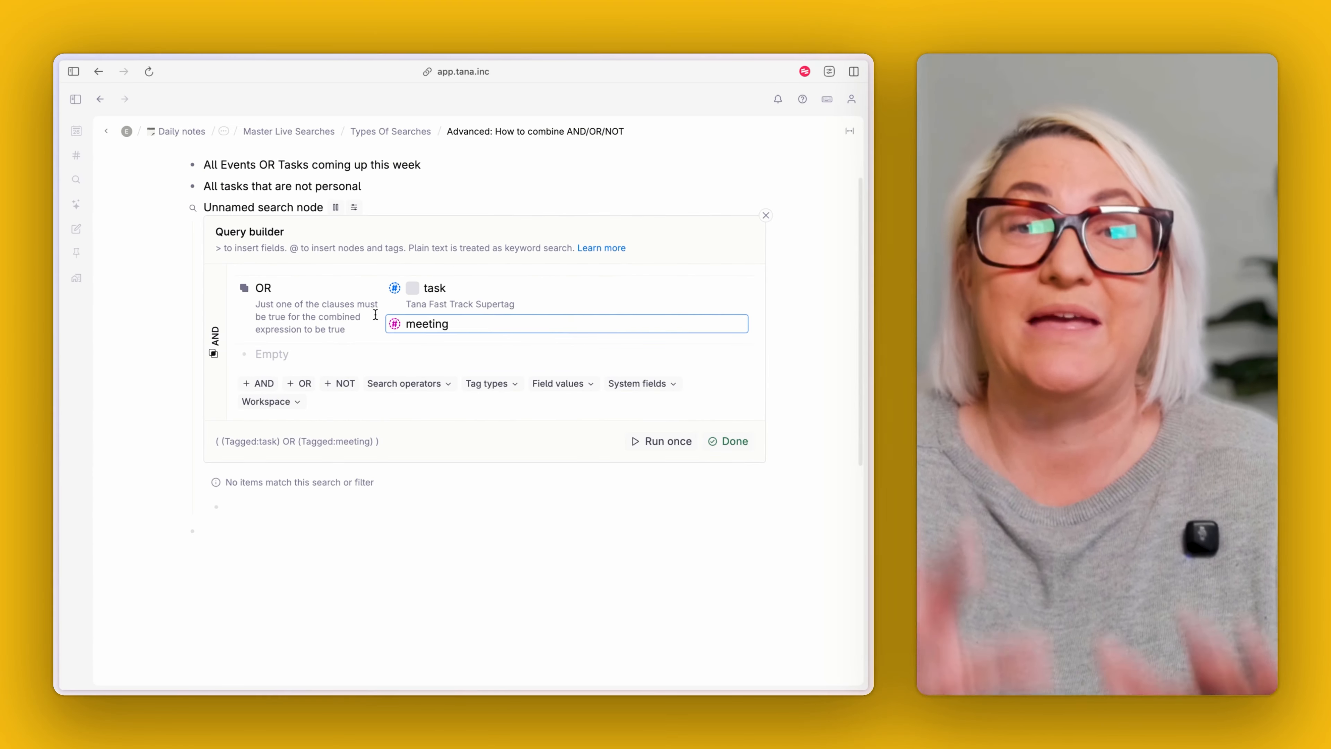
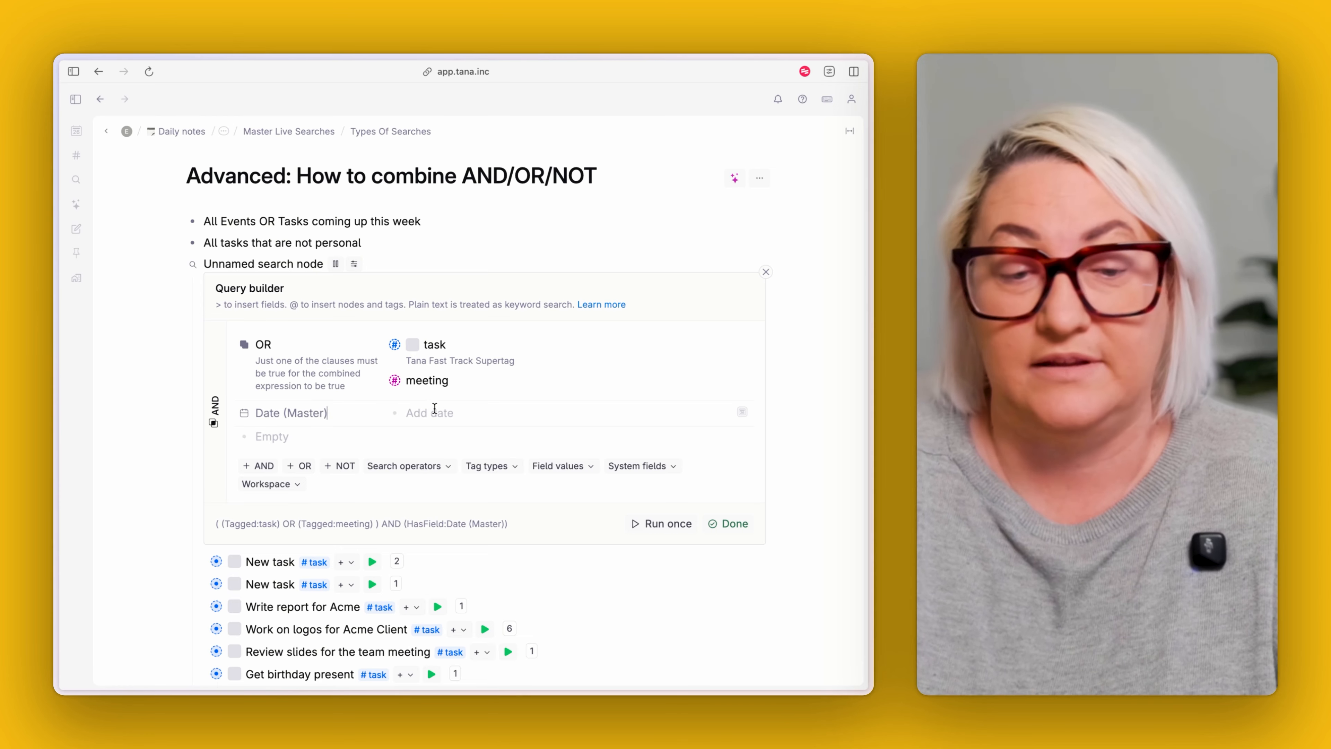
Step: Set the query's Date (Master) field to FOR RELATIVE DATE this week and run the search once
{"action": "left_click", "coordinate": [435, 412]}
{"action": "type", "text": "FOR RELATIVE "}
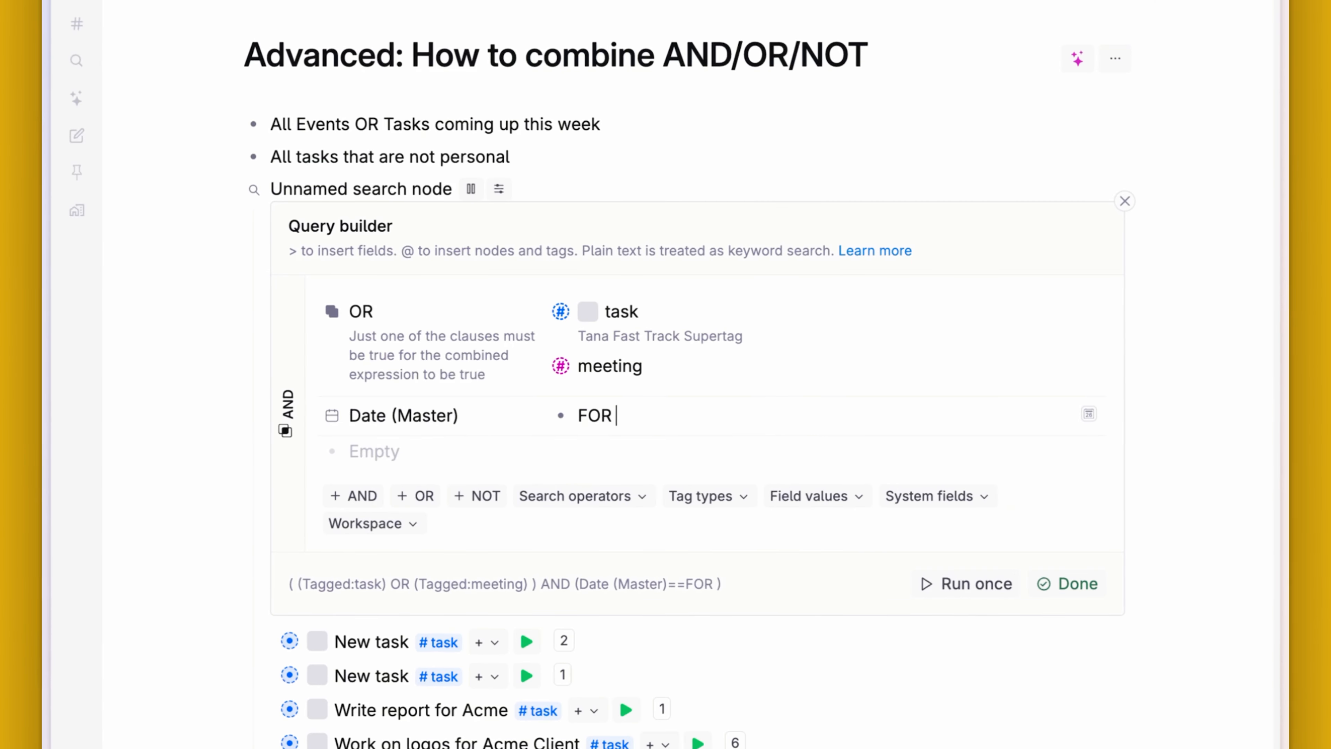
{"action": "type", "text": "DATE this week"}
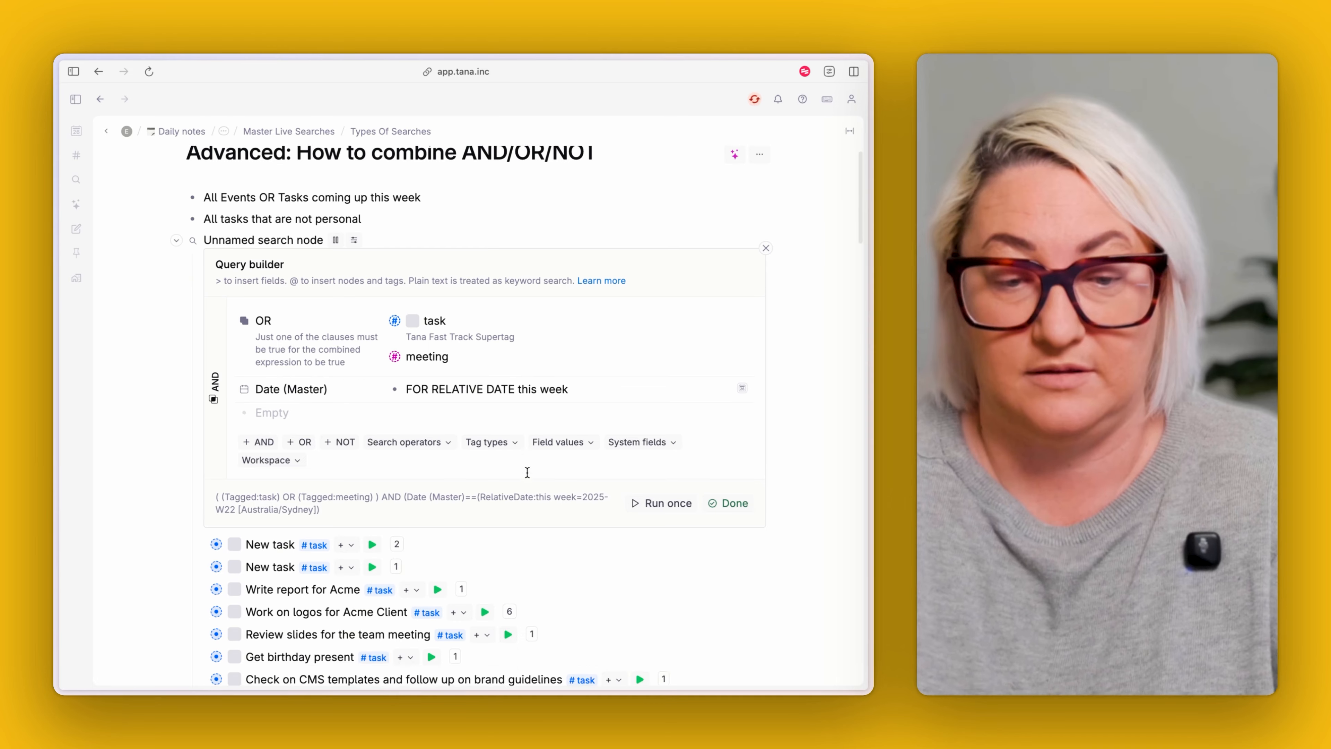
{"action": "scroll", "coordinate": [379, 439], "scroll_direction": "down", "scroll_amount": 5}
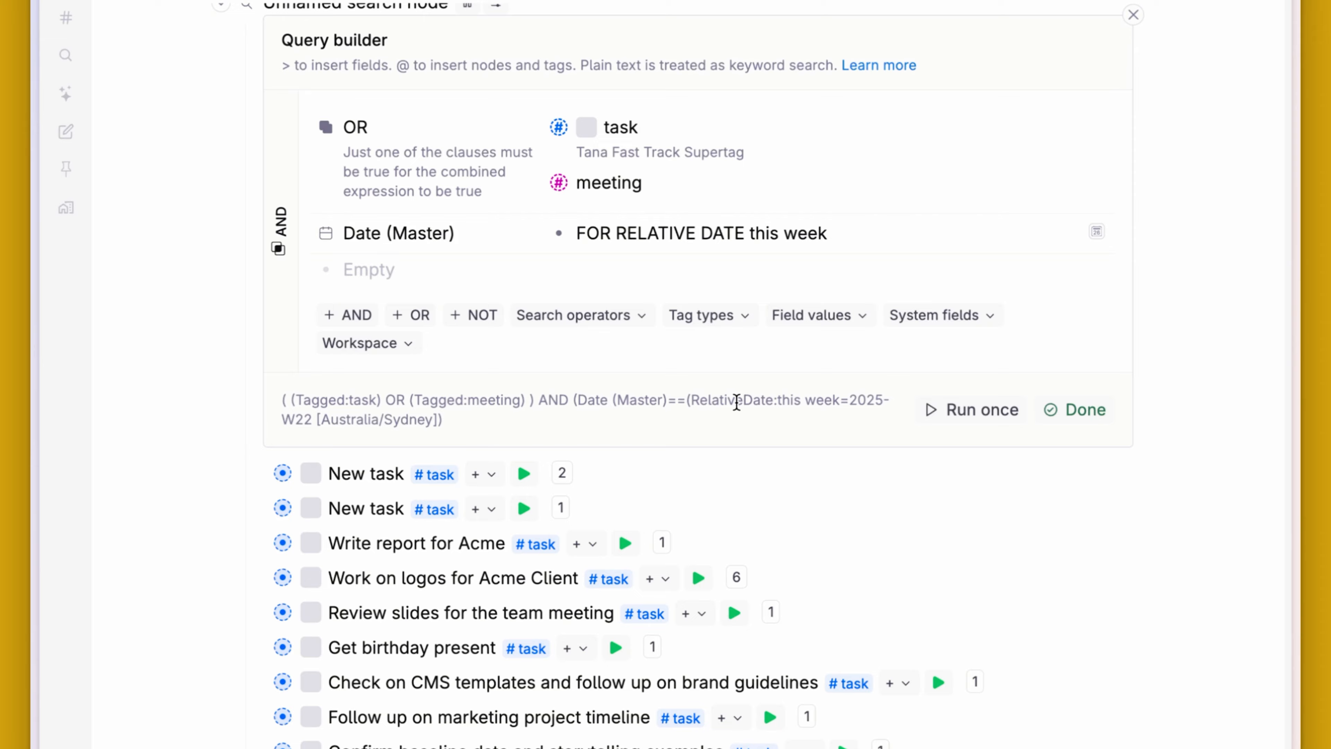
{"action": "left_click", "coordinate": [975, 411]}
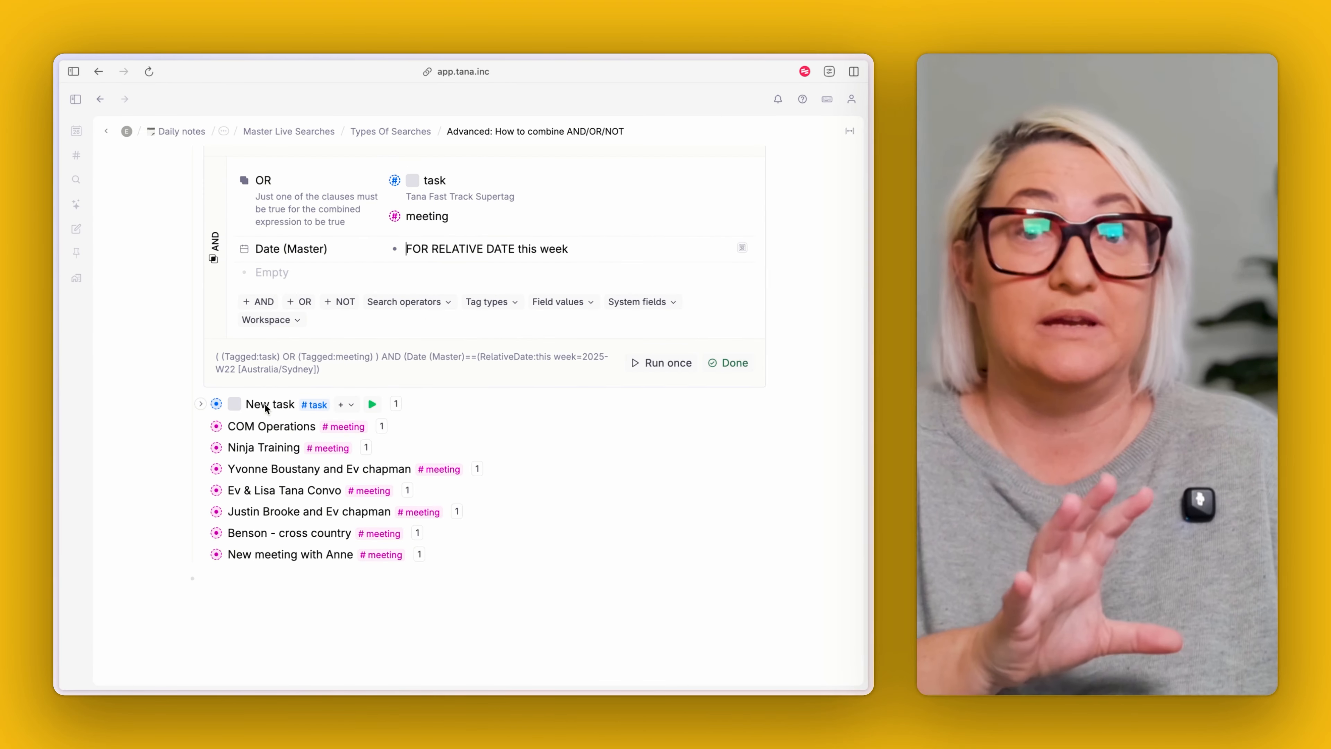
Step: Add a NOT clause to the query below the Date (Master) condition
{"action": "scroll", "coordinate": [382, 370], "scroll_direction": "up", "scroll_amount": 3}
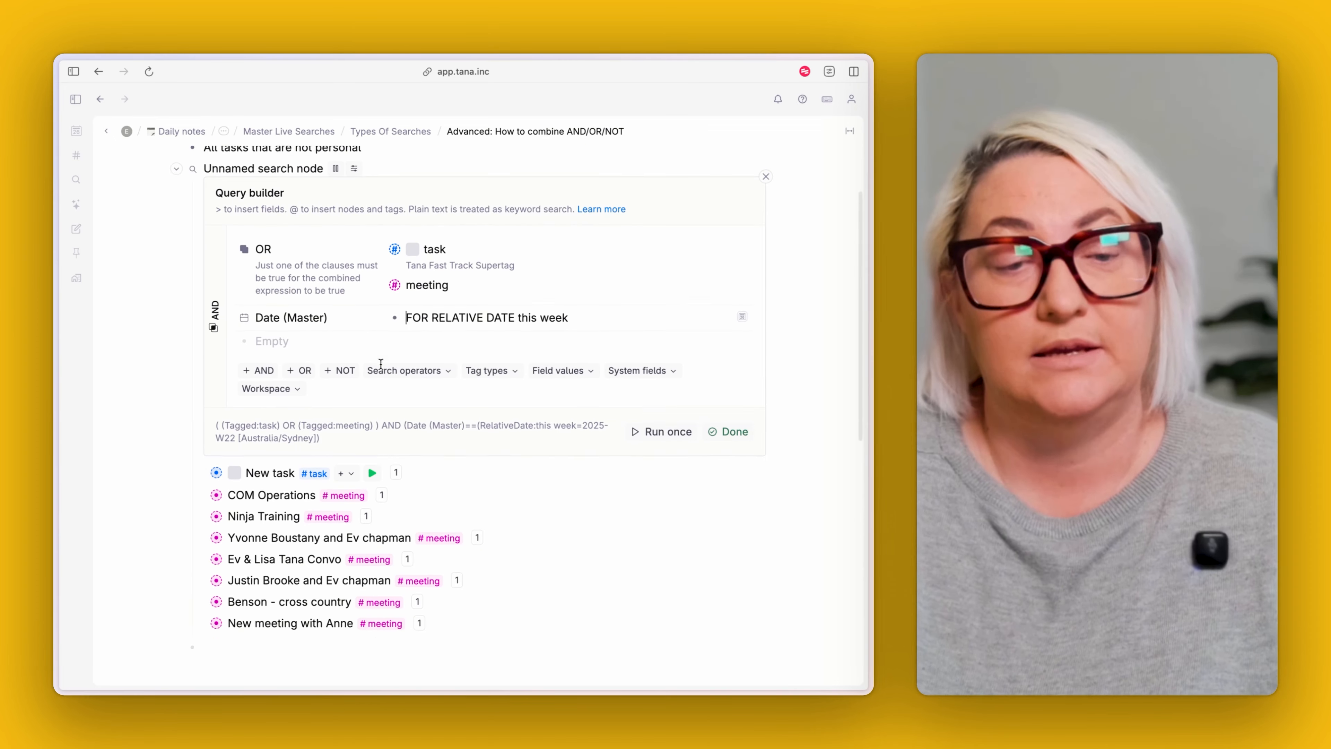
{"action": "scroll", "coordinate": [382, 369], "scroll_direction": "down", "scroll_amount": 1}
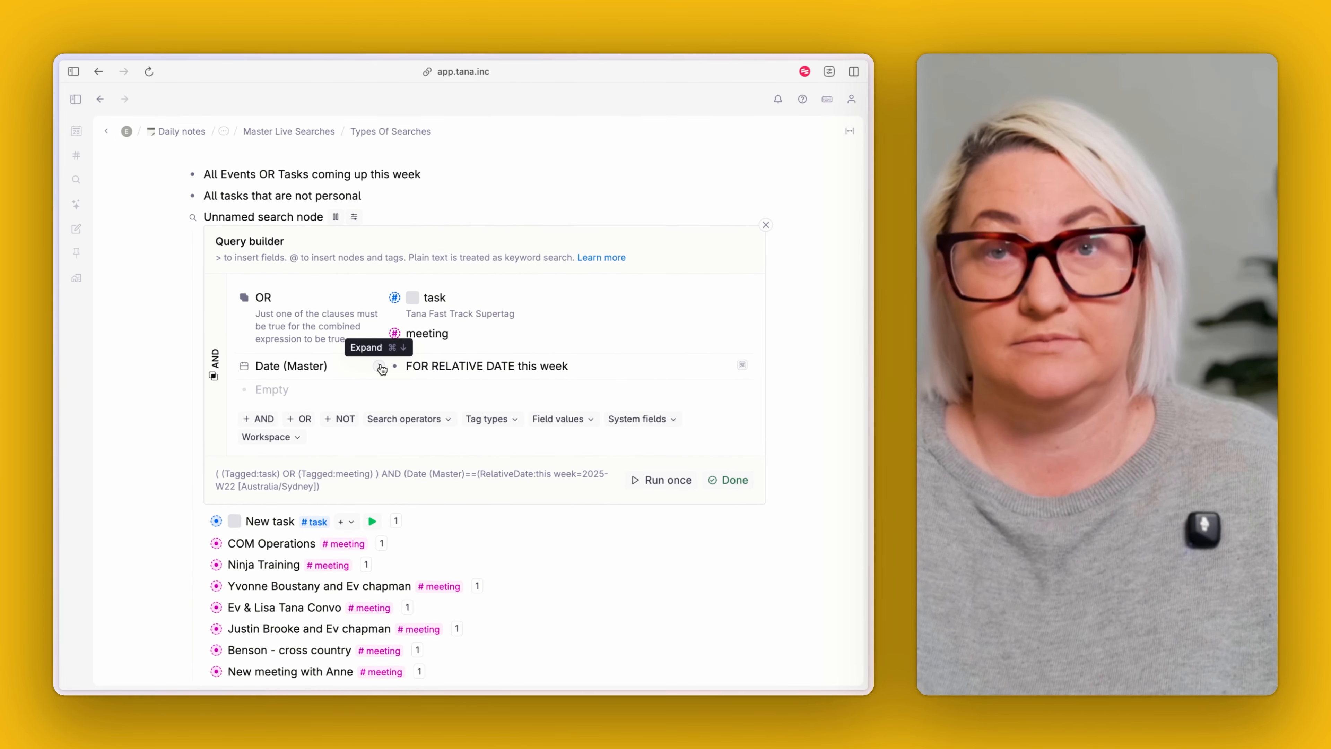
{"action": "left_click", "coordinate": [272, 389]}
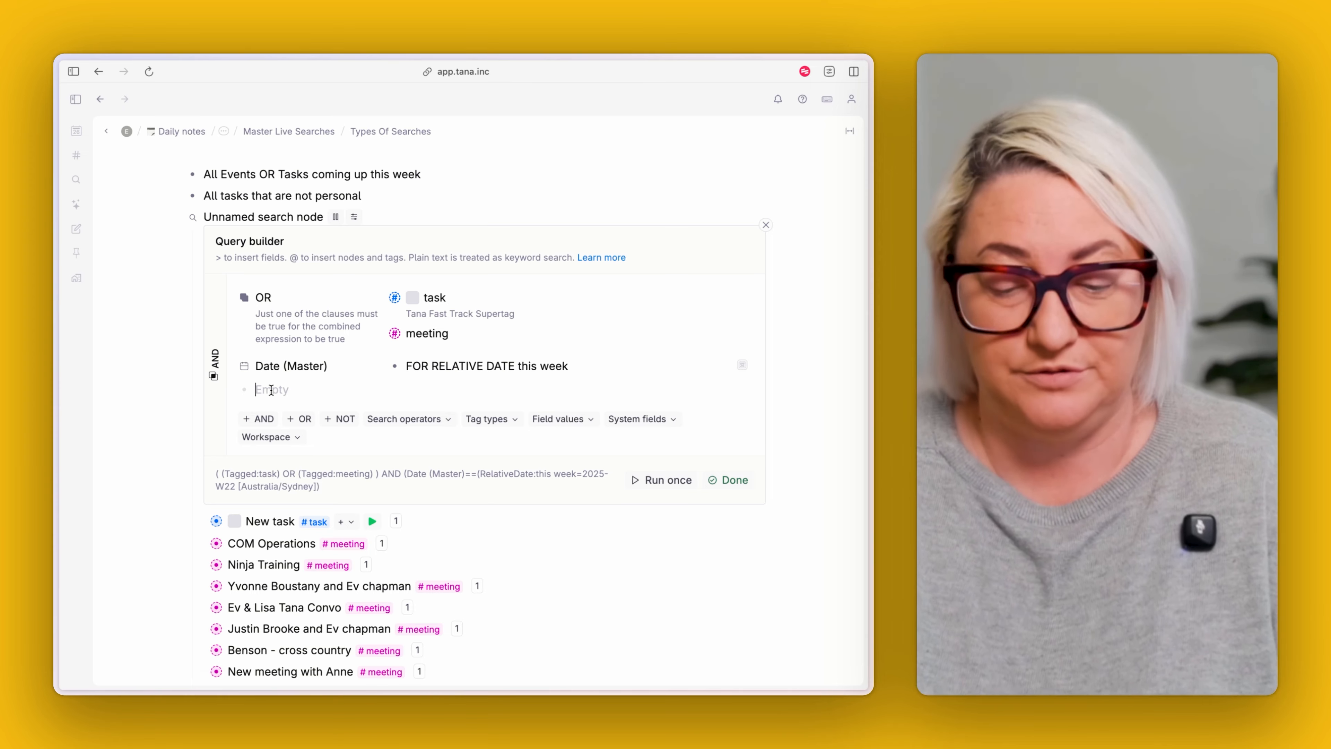
{"action": "type", "text": "no"}
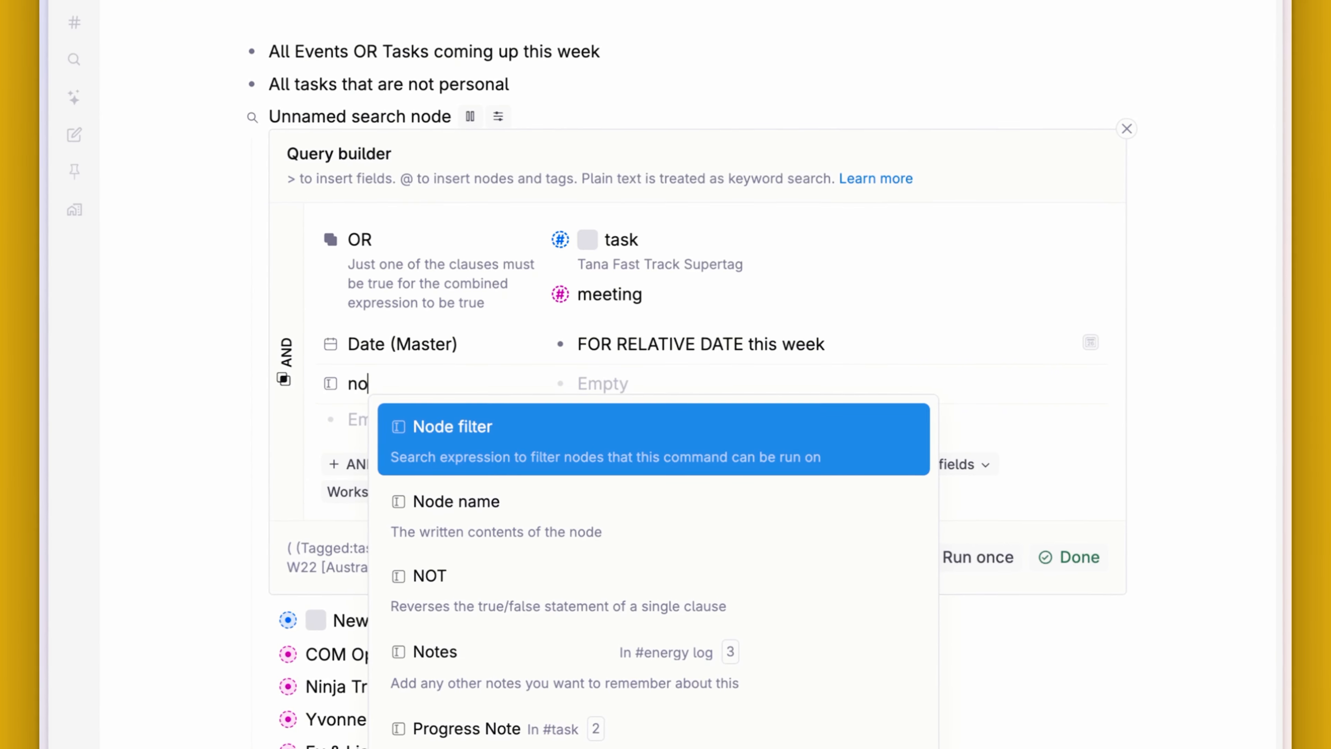
{"action": "key", "text": "Down"}
{"action": "key", "text": "Down"}
{"action": "key", "text": "Return"}
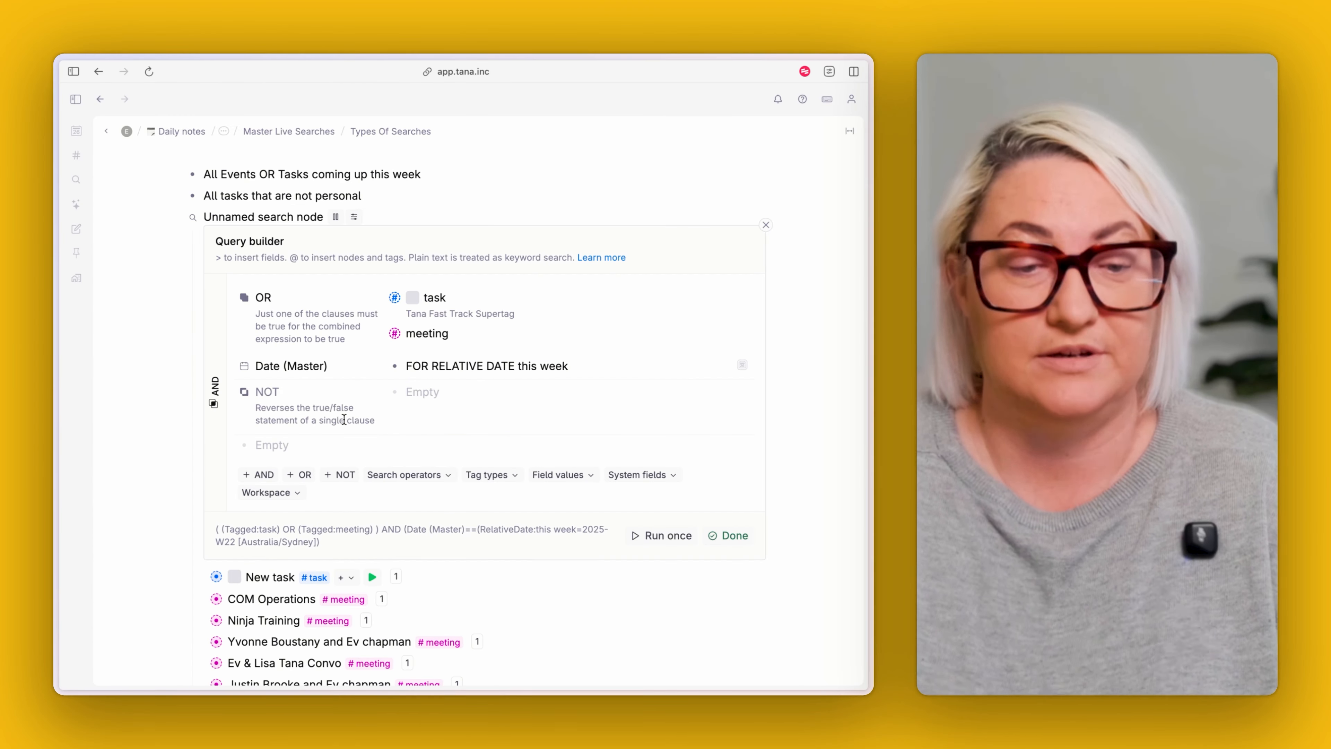
Step: Fill the NOT clause with the Area field set to Personal and run the search once
{"action": "left_click", "coordinate": [419, 391]}
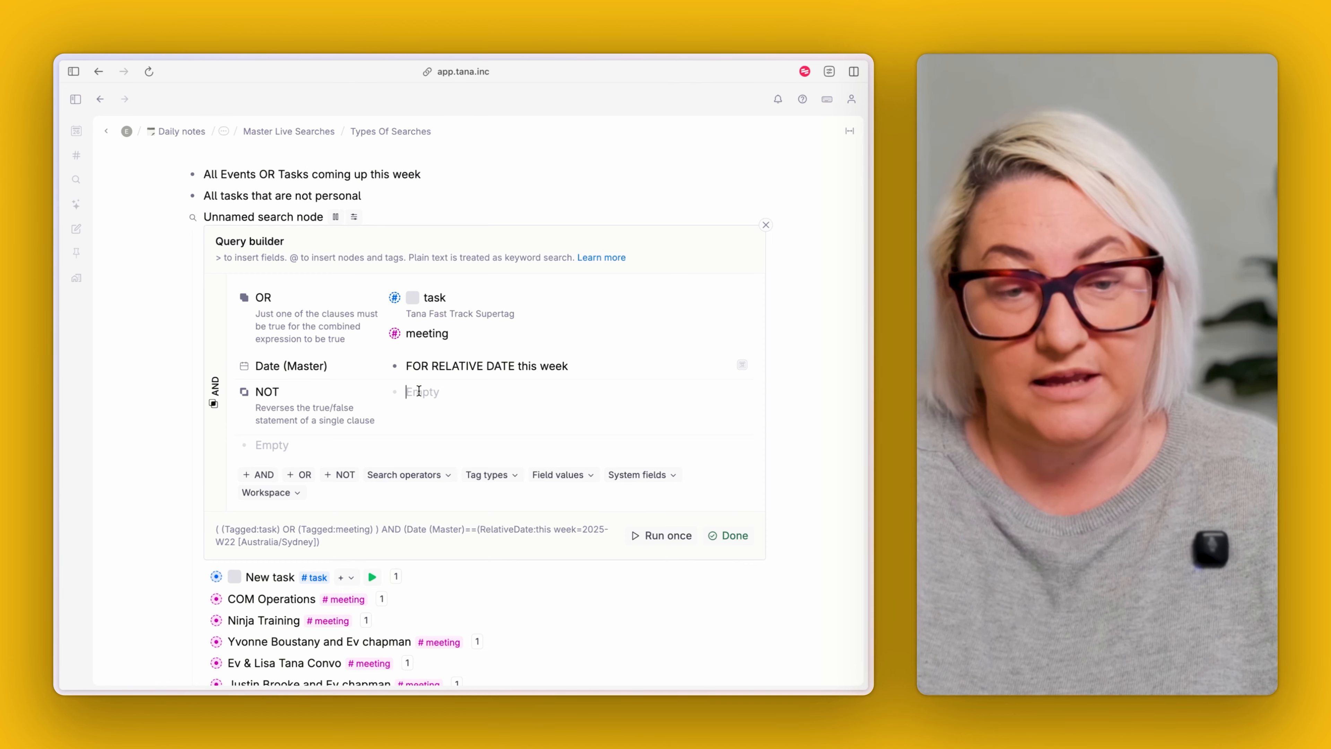
{"action": "left_click", "coordinate": [418, 391]}
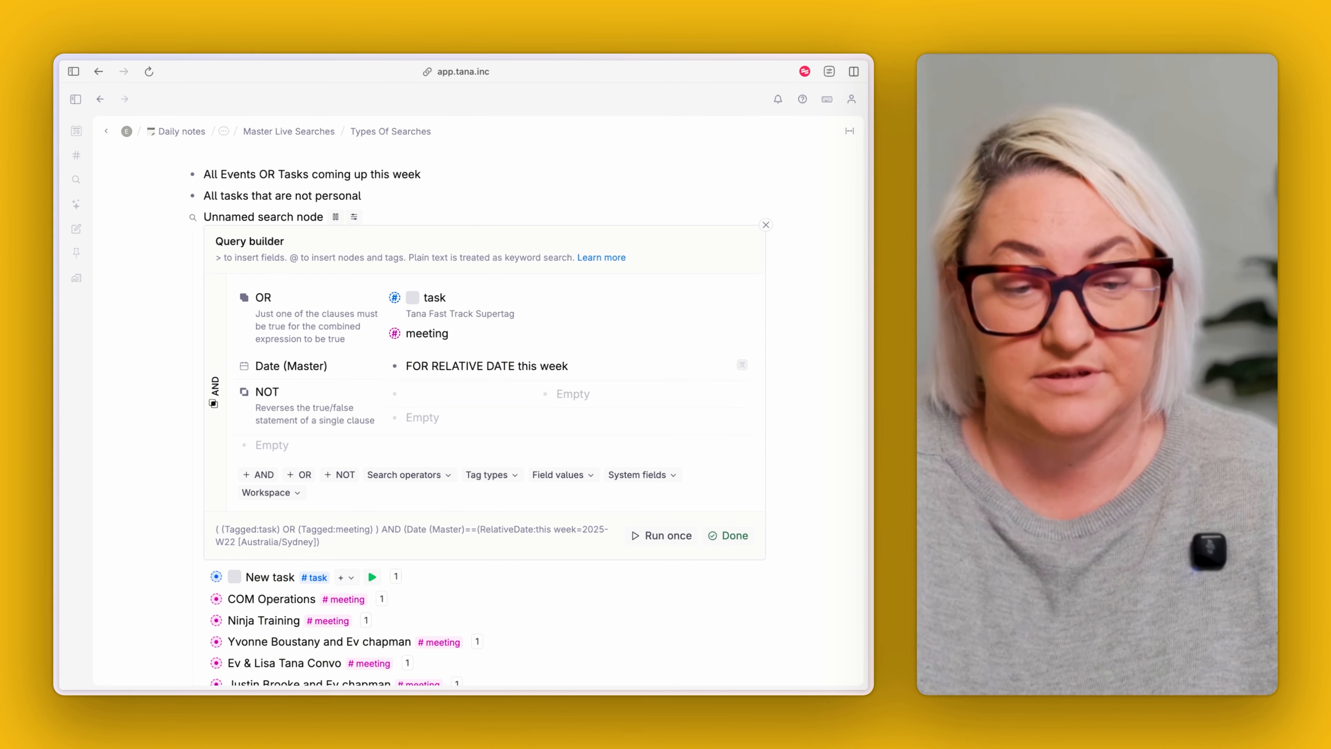
{"action": "type", "text": "araea"}
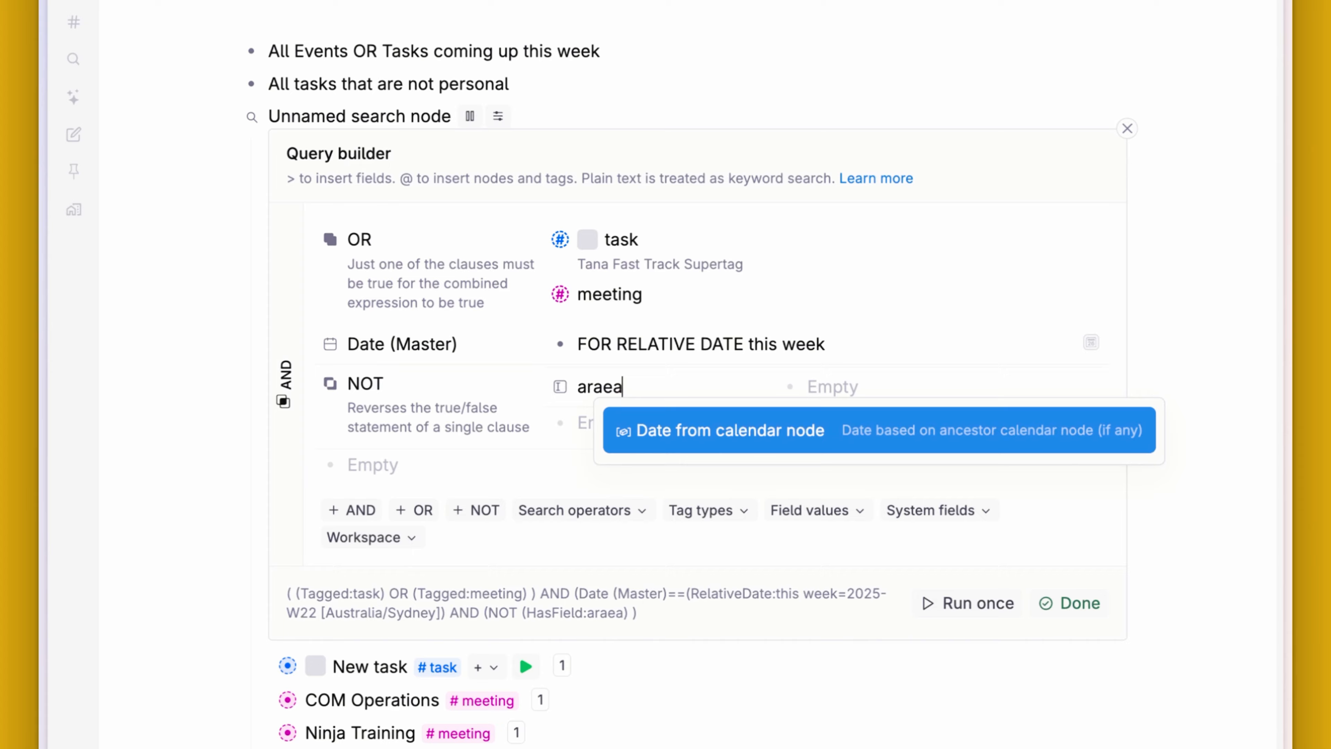
{"action": "key", "text": "BackSpace"}
{"action": "key", "text": "BackSpace"}
{"action": "key", "text": "BackSpace"}
{"action": "type", "text": "ea"}
{"action": "key", "text": "Return"}
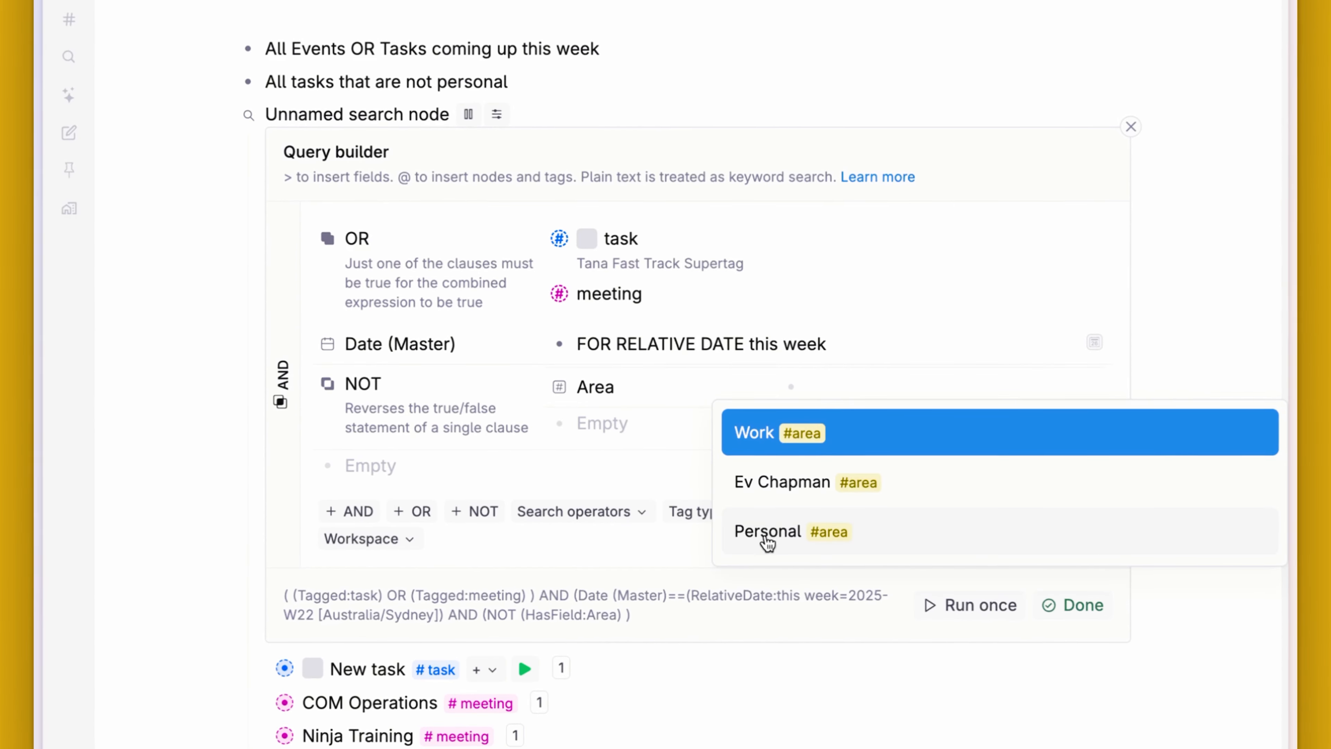
{"action": "left_click", "coordinate": [768, 531]}
{"action": "scroll", "coordinate": [695, 455], "scroll_direction": "down", "scroll_amount": 2}
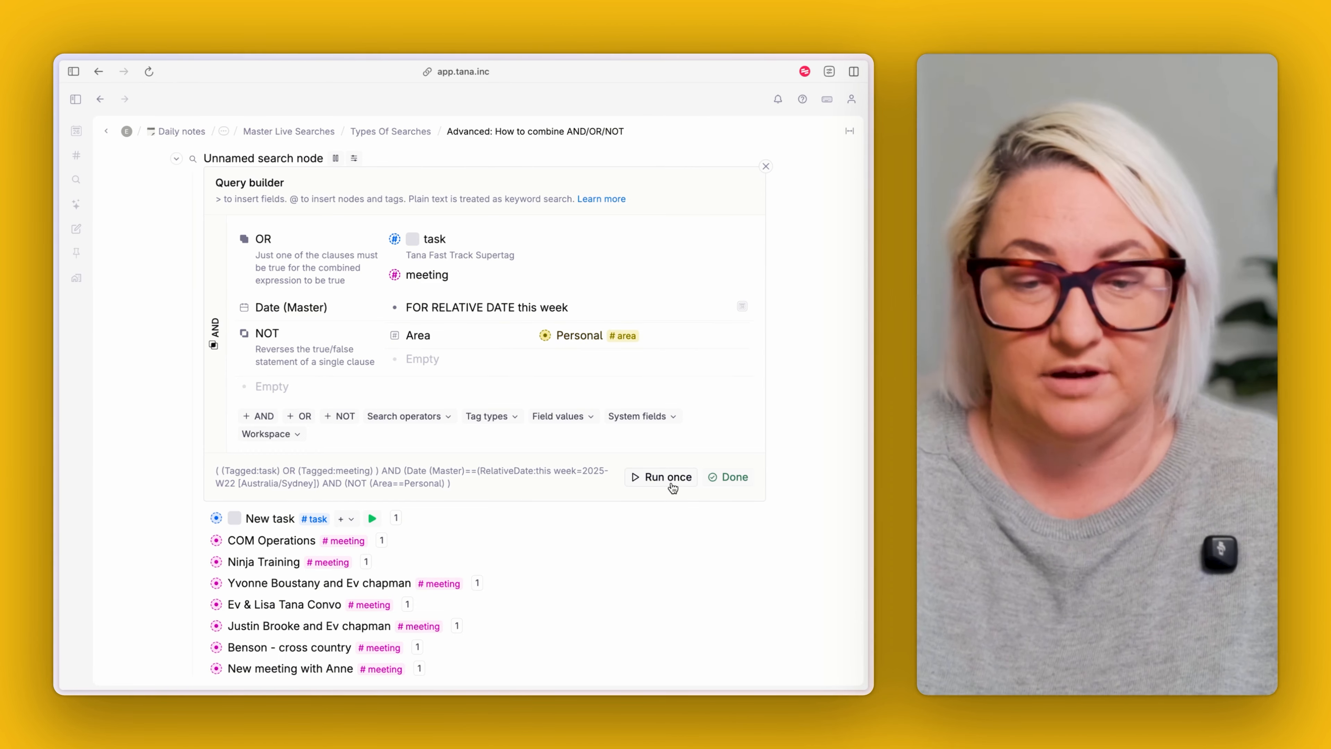
{"action": "left_click", "coordinate": [673, 488]}
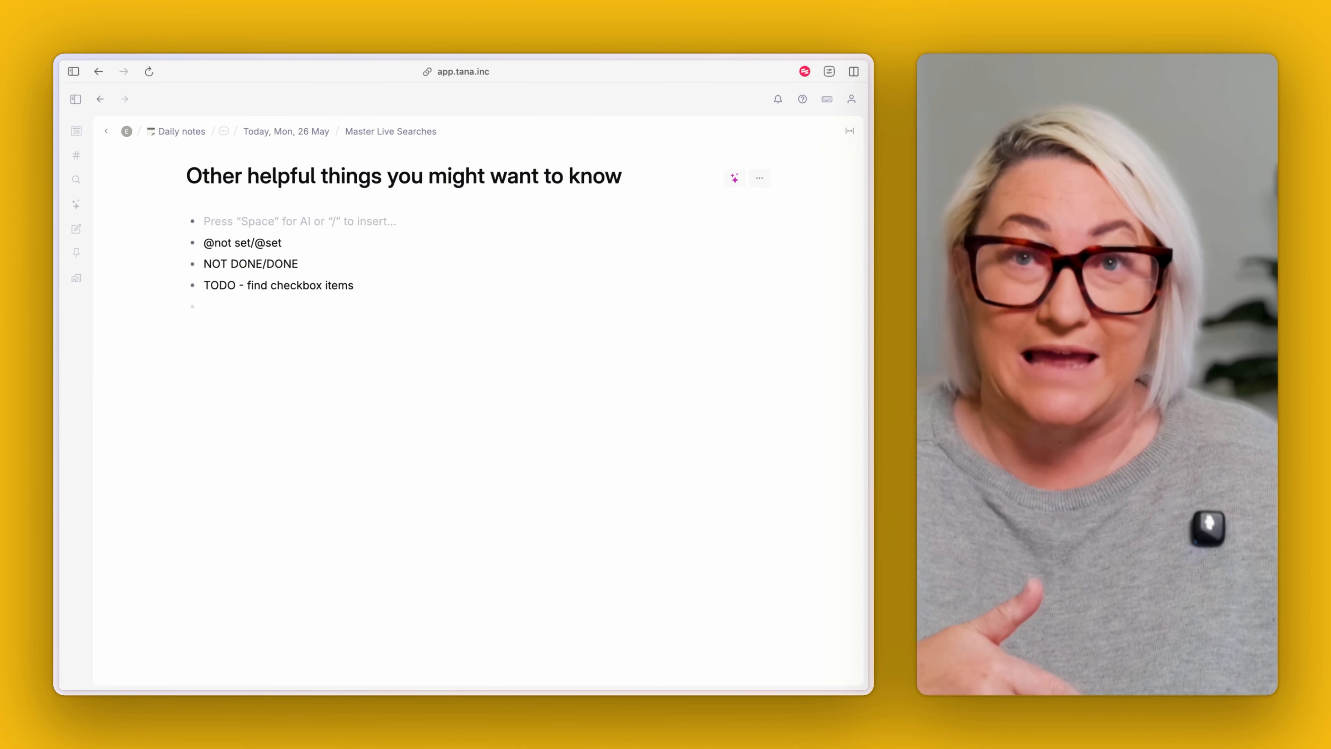
Step: Create a search node on the empty first line of the page that queries the task supertag and the Date (Master) field
{"action": "type", "text": "?"}
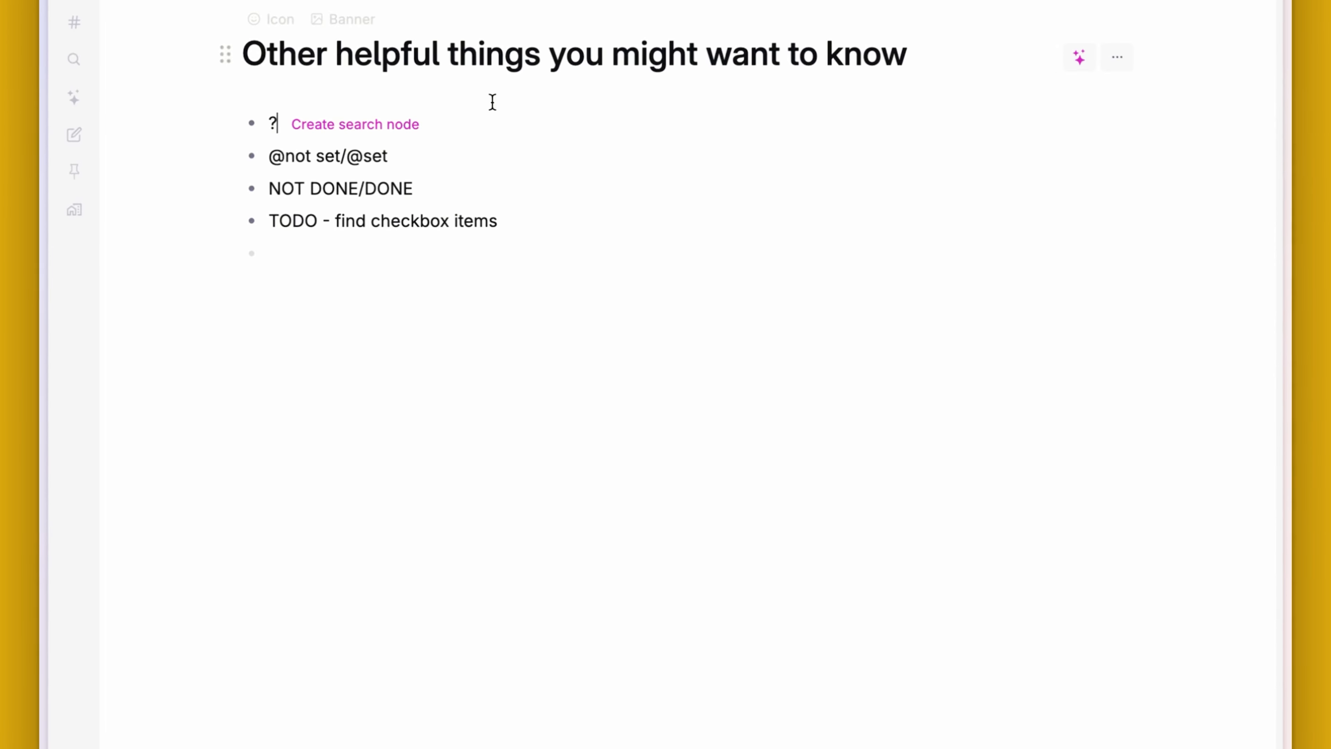
{"action": "left_click", "coordinate": [398, 124]}
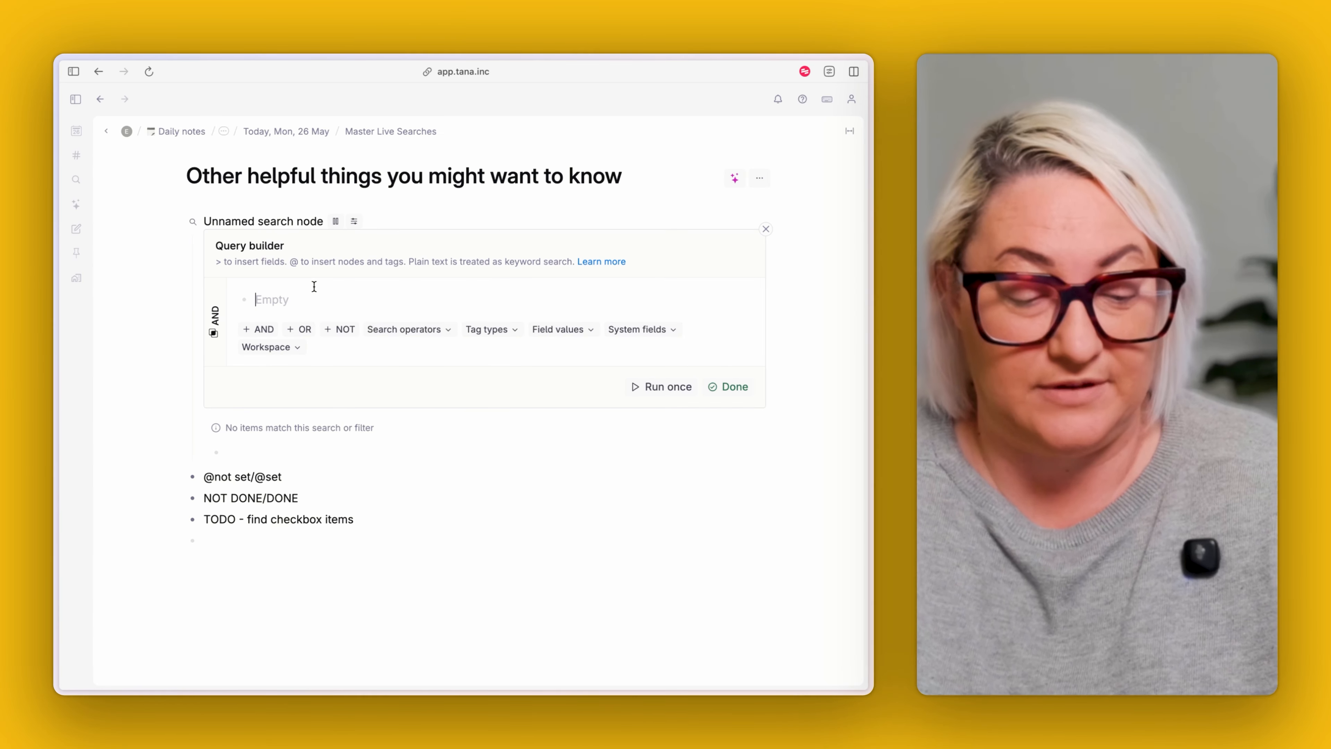
{"action": "type", "text": "#ta"}
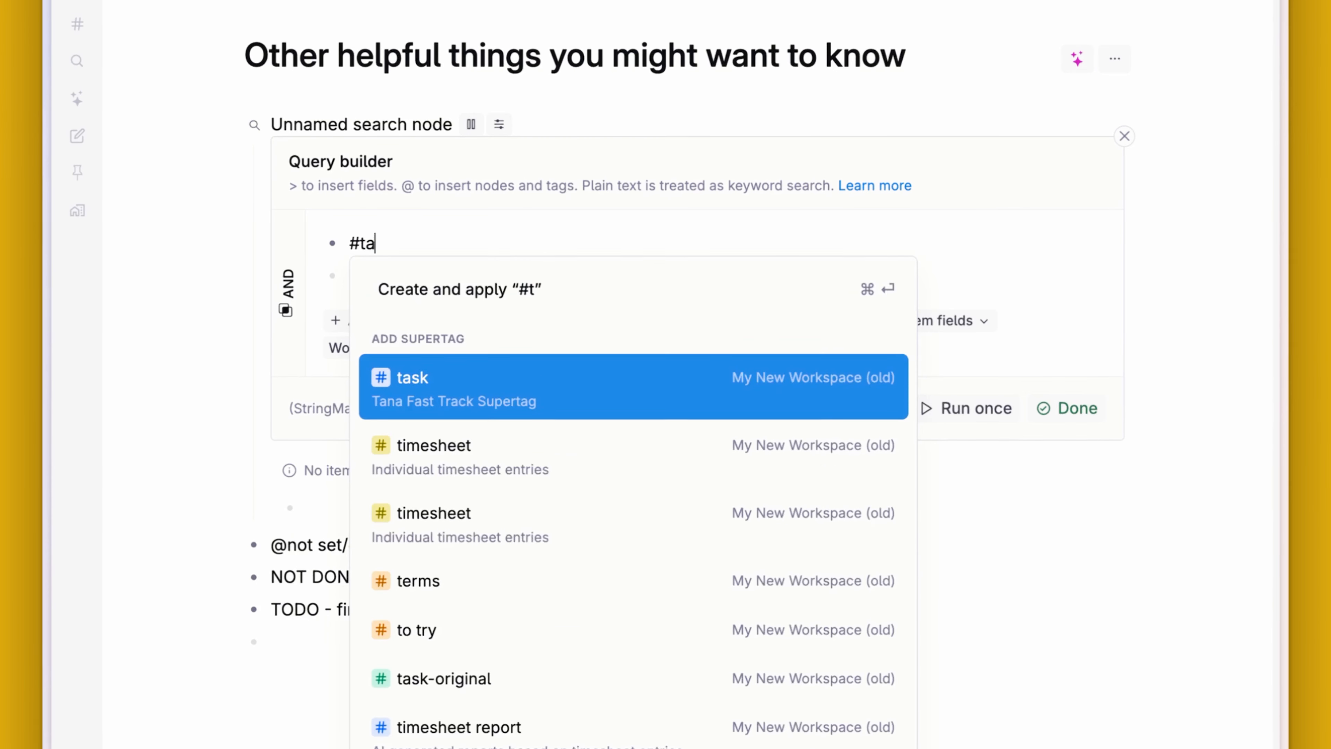
{"action": "key", "text": "Return"}
{"action": "type", "text": ">date"}
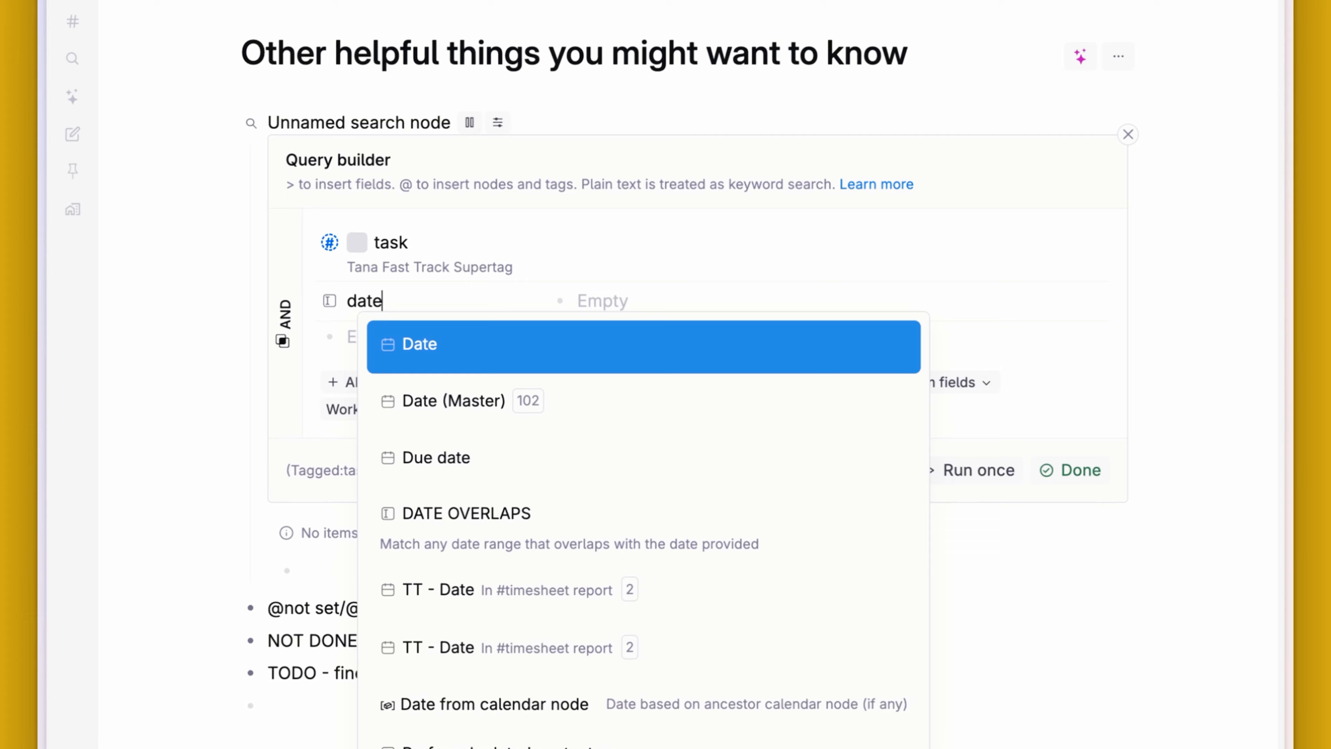
{"action": "key", "text": "Down"}
{"action": "key", "text": "Return"}
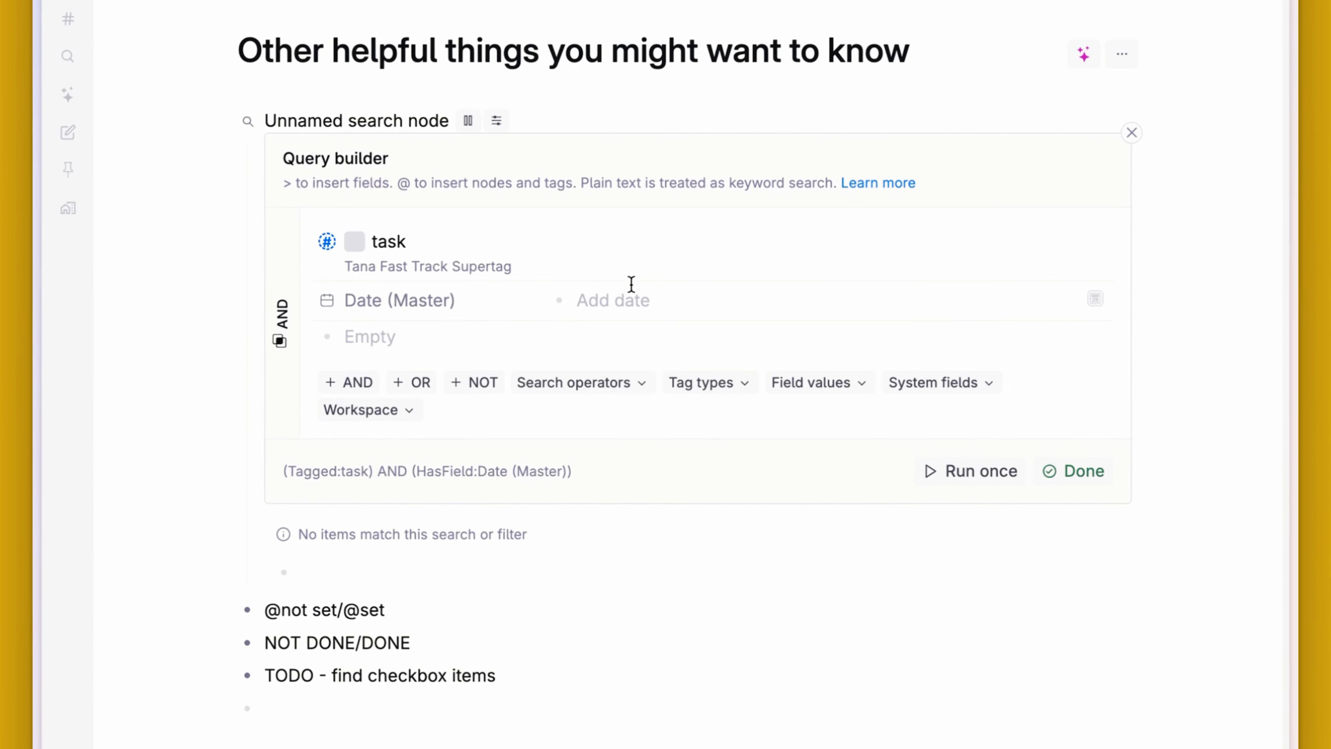
{"action": "left_click", "coordinate": [630, 300]}
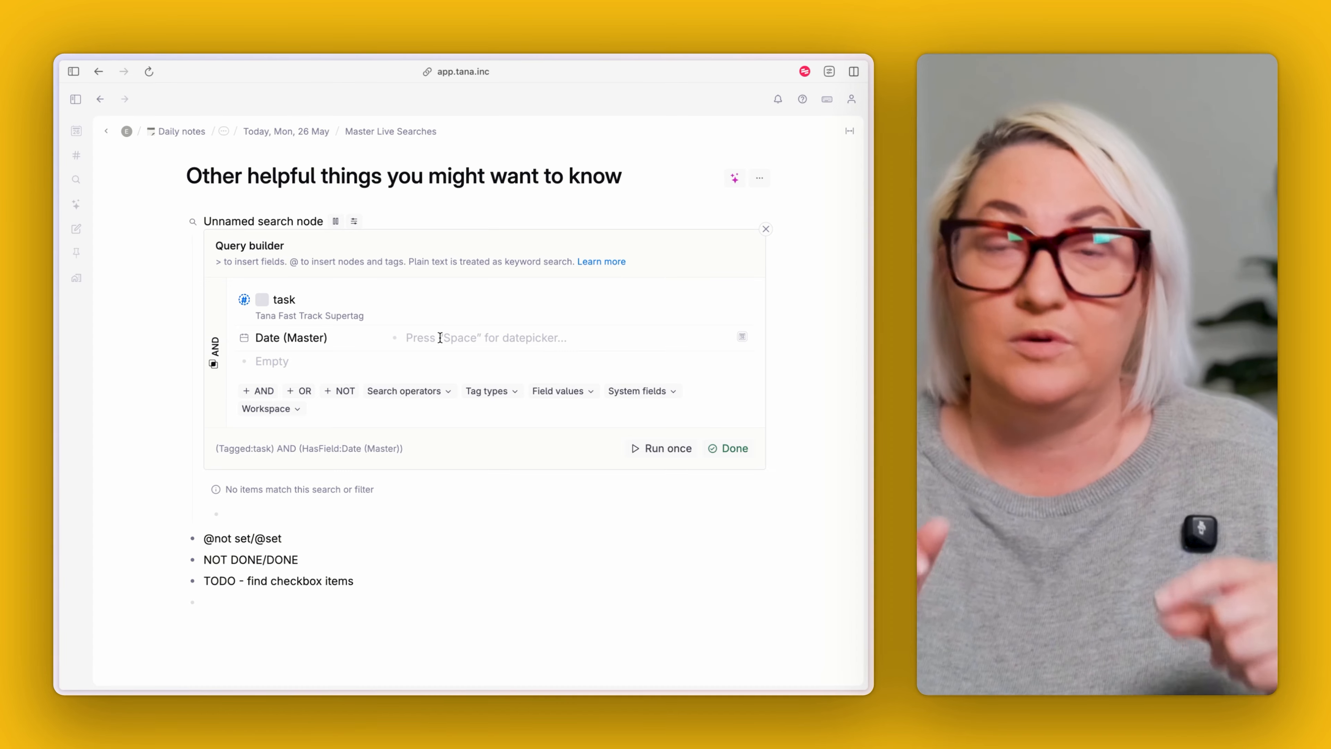
Step: Set the Date (Master) condition to Not set and run the search once
{"action": "type", "text": "@not set"}
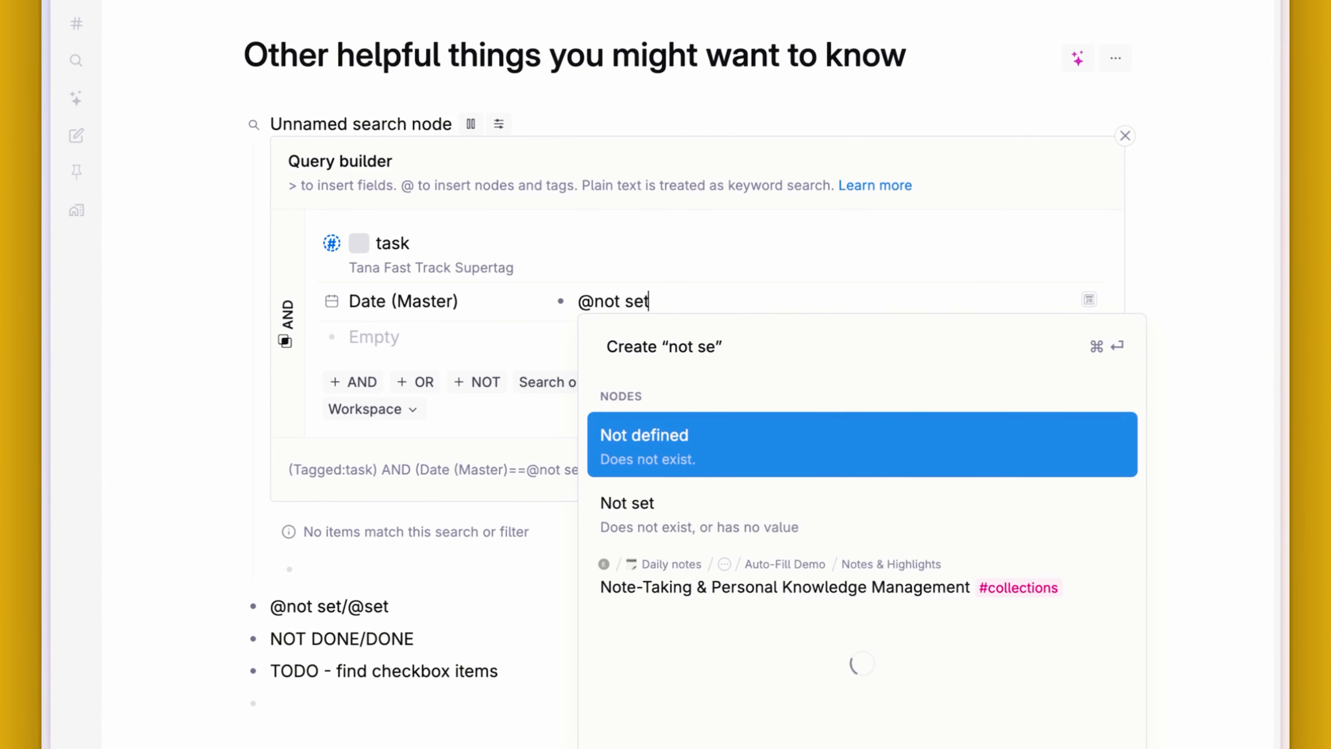
{"action": "left_click", "coordinate": [672, 452]}
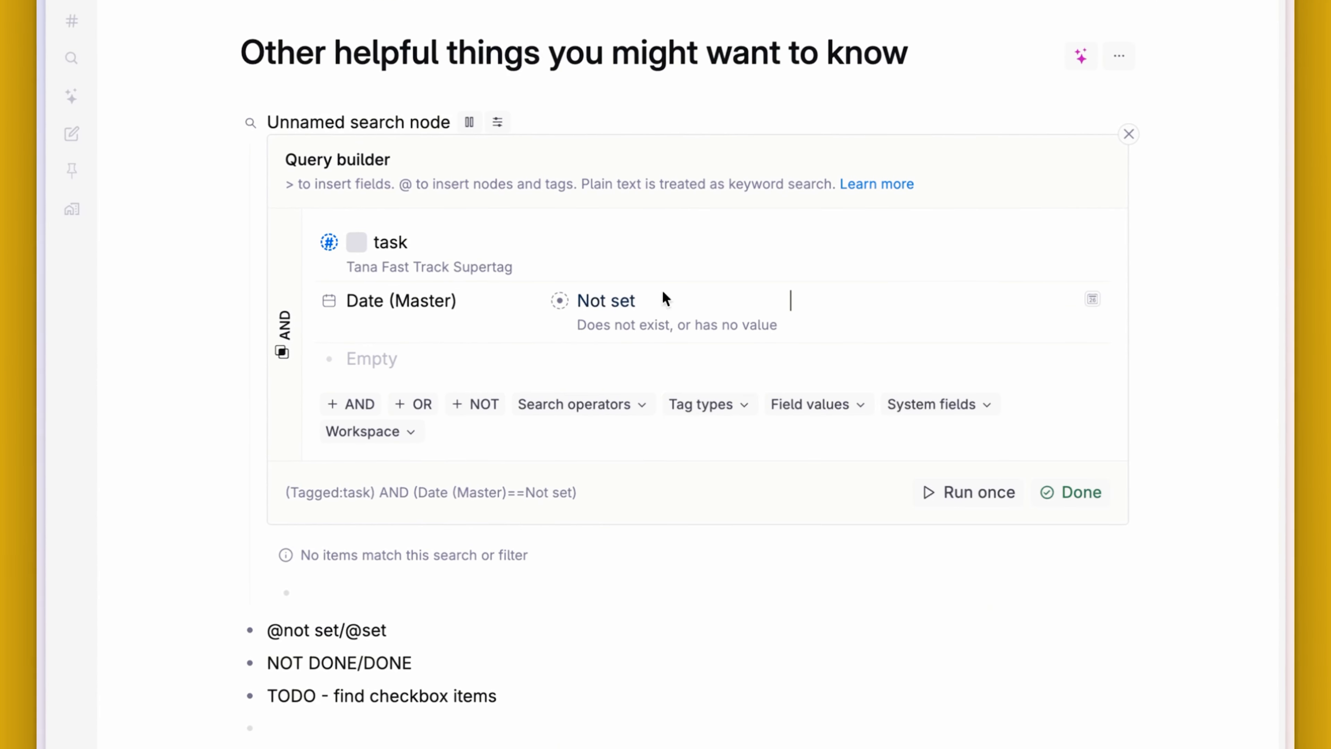
{"action": "scroll", "coordinate": [609, 338], "scroll_direction": "down", "scroll_amount": 2}
{"action": "left_click", "coordinate": [944, 440]}
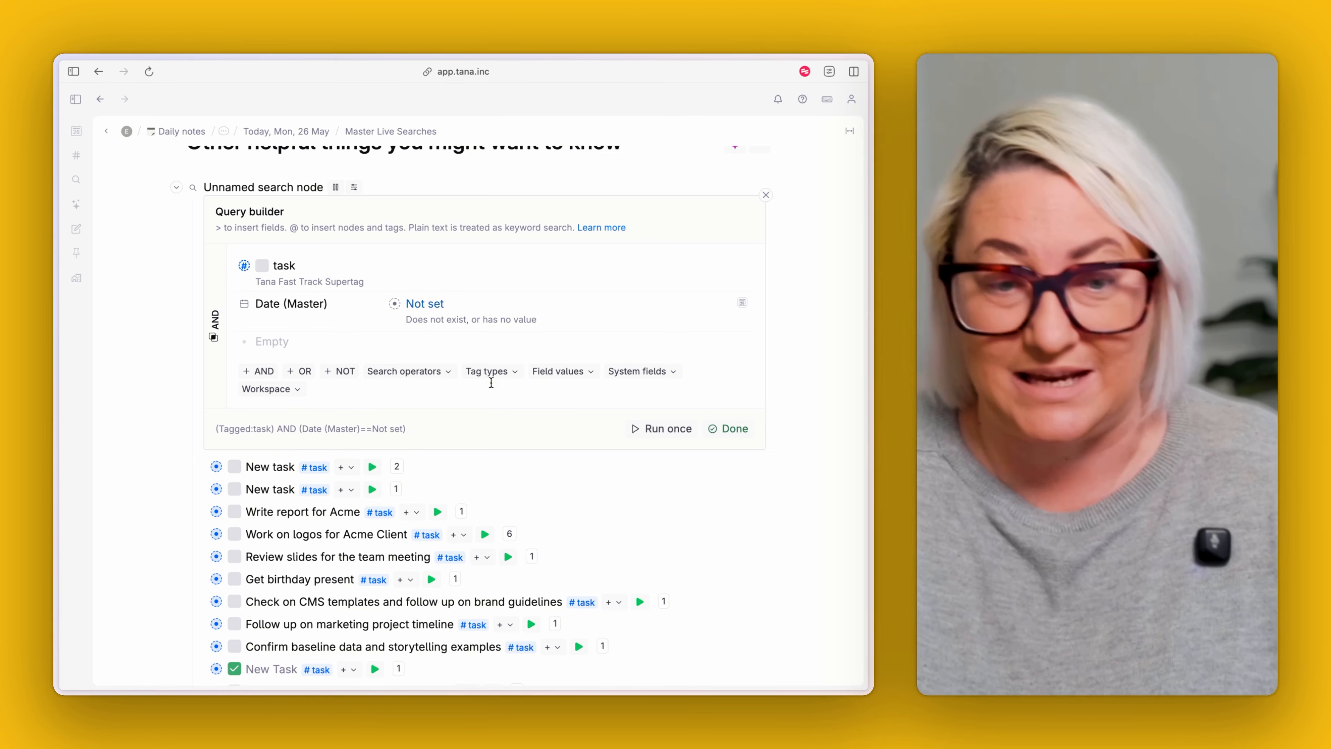
Step: Replace the Date (Master) condition's value with Set and run the search once
{"action": "left_click", "coordinate": [586, 321]}
{"action": "key", "text": "BackSpace"}
{"action": "type", "text": "@set"}
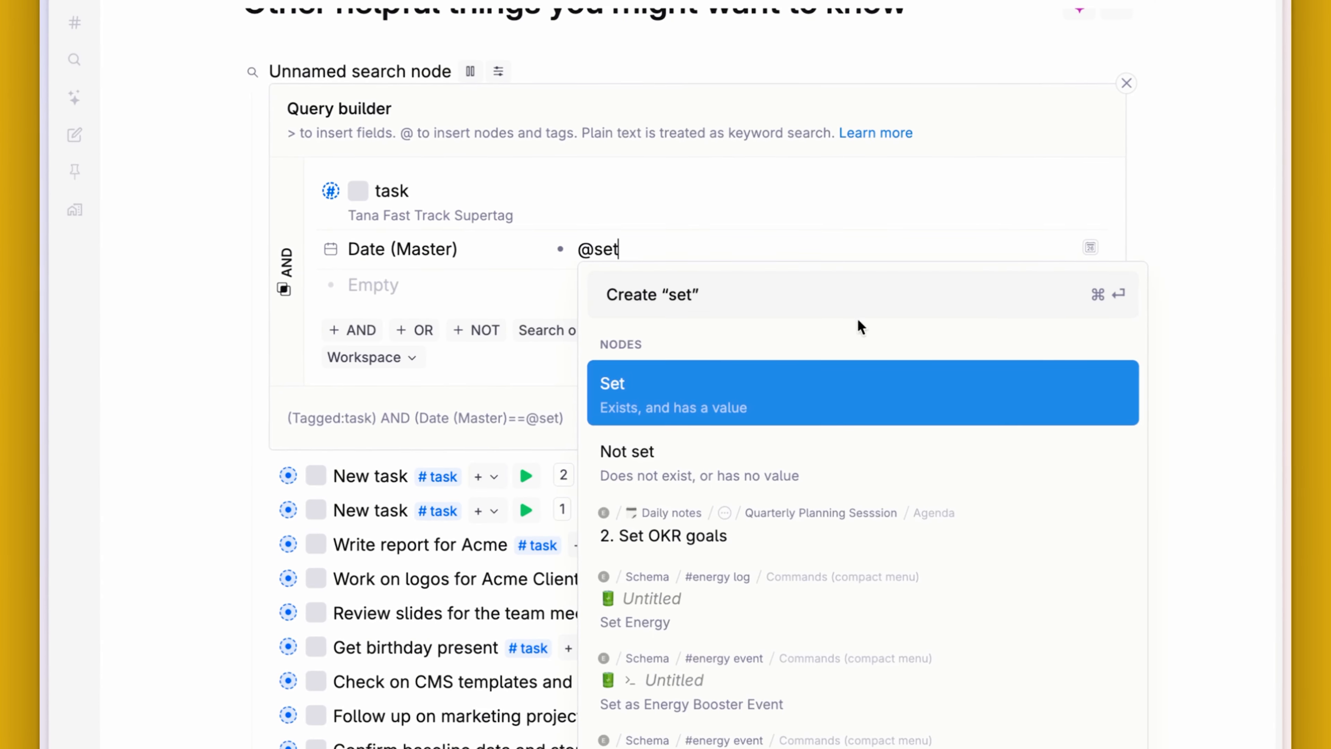
{"action": "left_click", "coordinate": [564, 389]}
{"action": "left_click", "coordinate": [967, 440]}
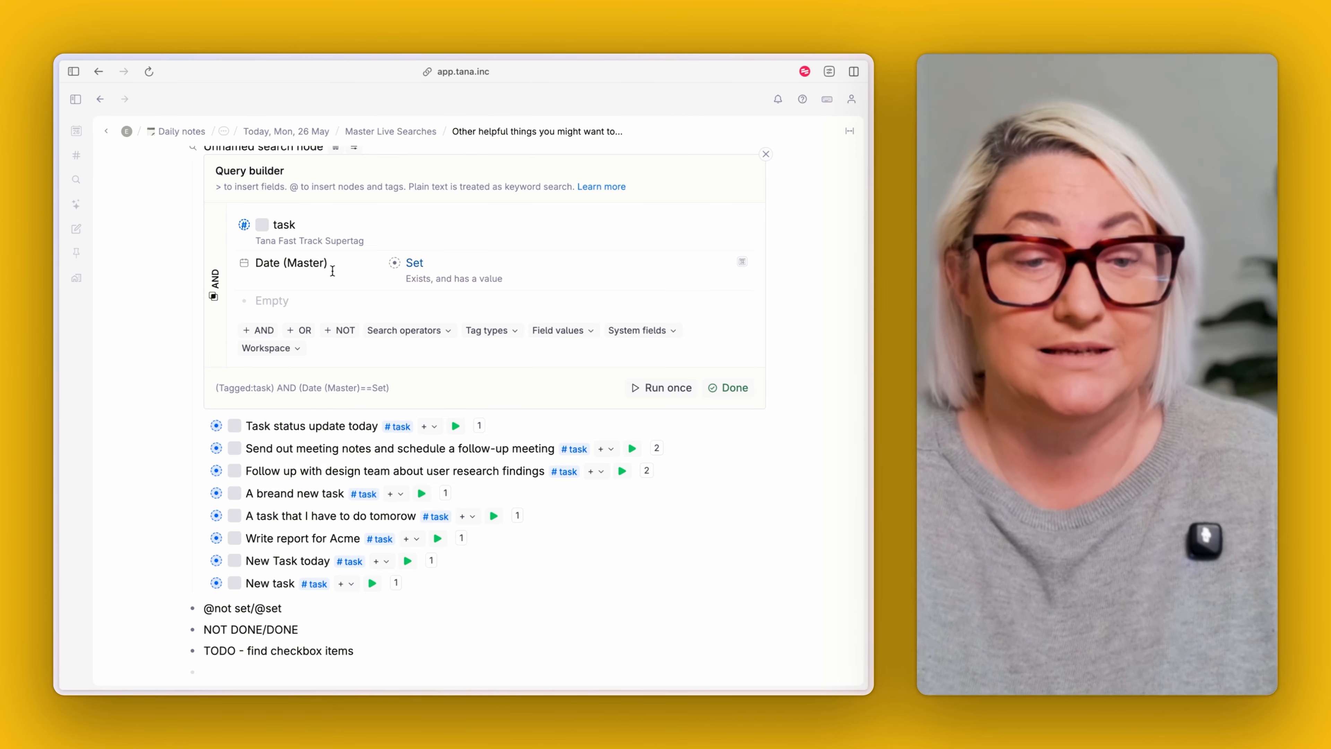
Step: Add a NOT DONE condition below Date (Master) and run the search once
{"action": "left_click", "coordinate": [287, 306]}
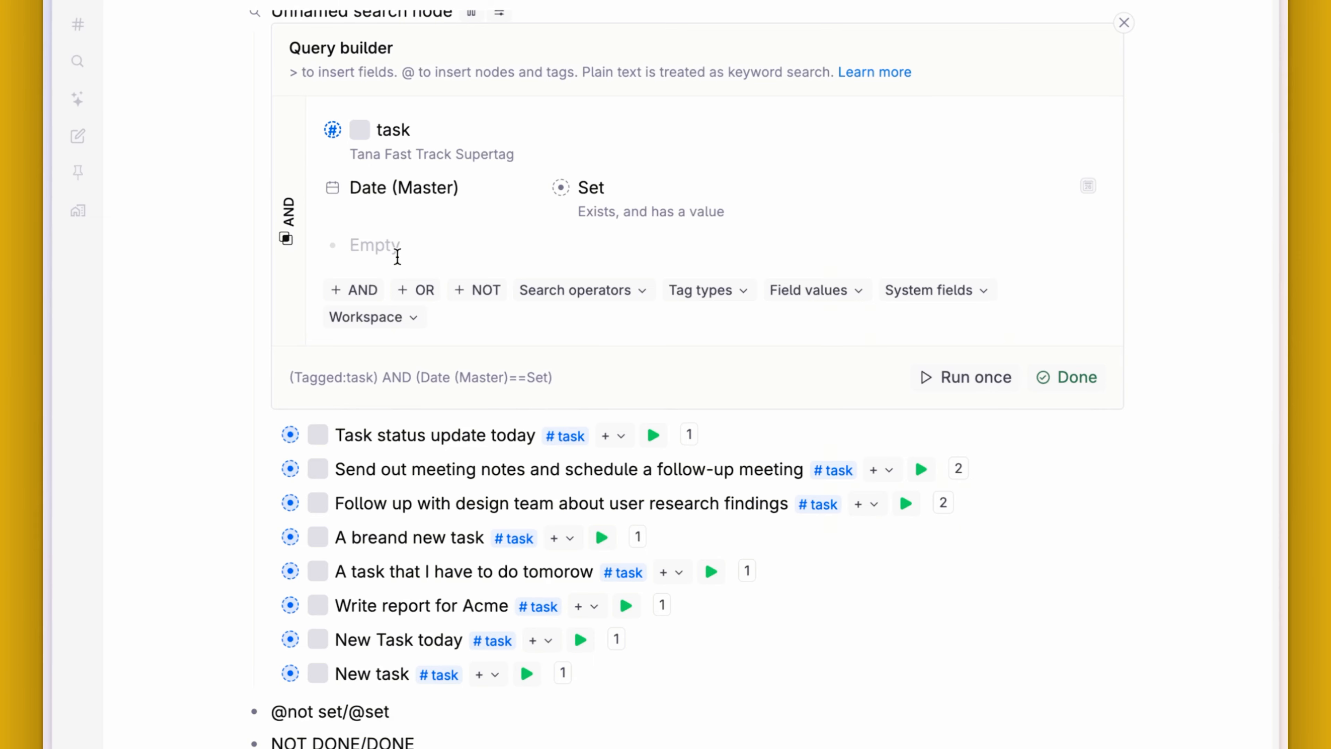
{"action": "type", "text": "NOT DONE"}
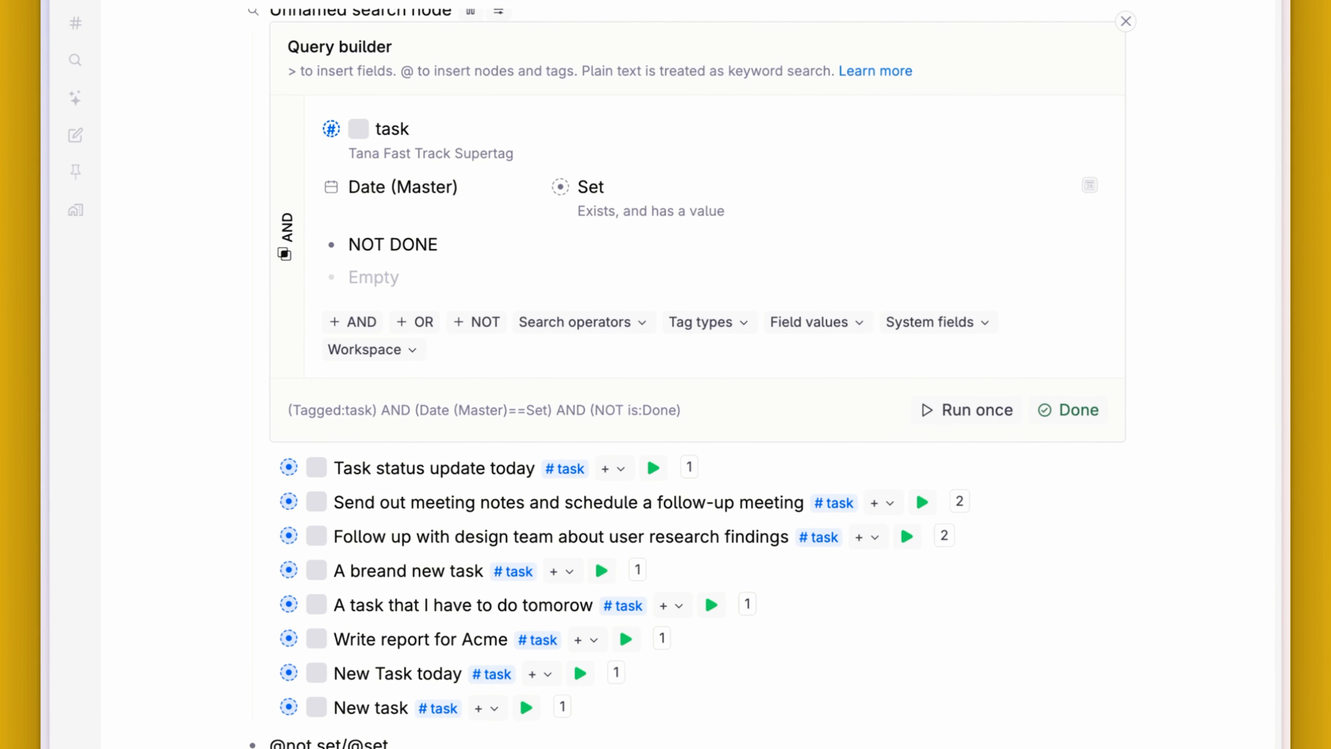
{"action": "left_click", "coordinate": [977, 419]}
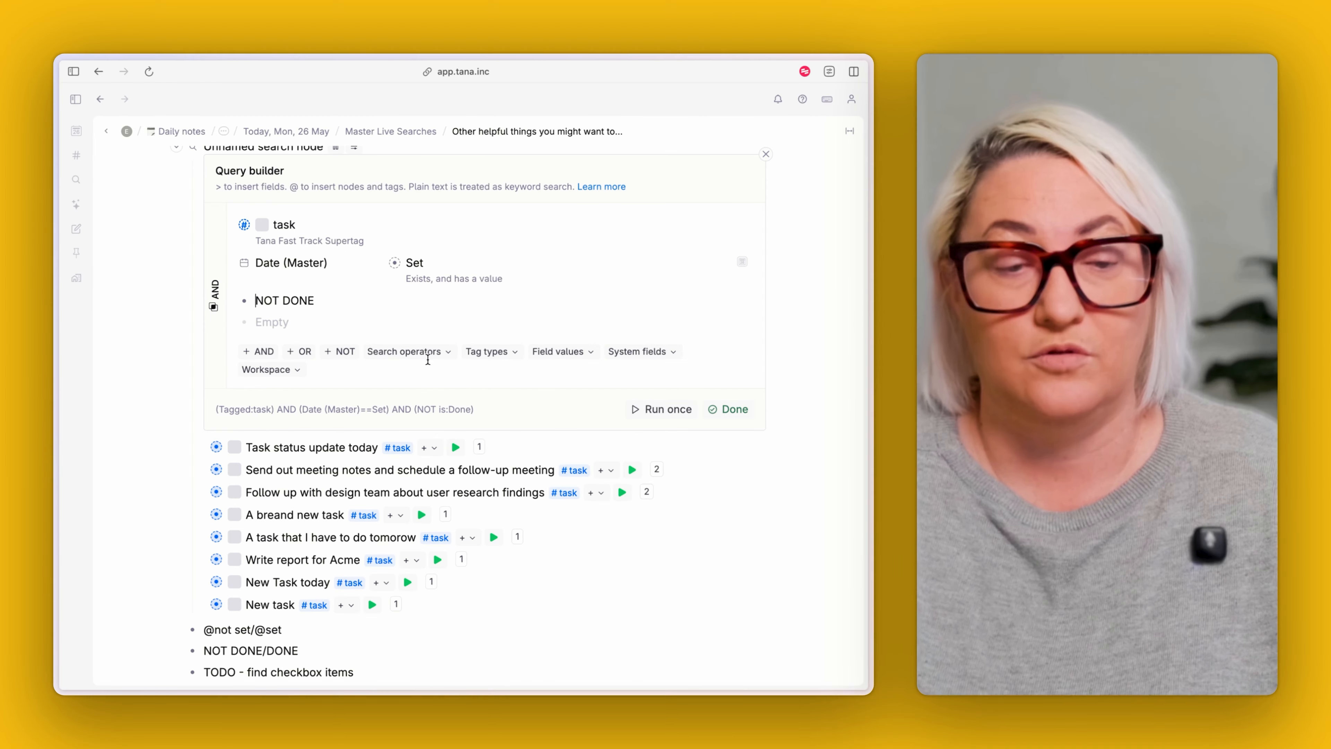
Step: Change the NOT DONE condition to DONE and run the search once
{"action": "left_click", "coordinate": [286, 302]}
{"action": "key", "text": "BackSpace"}
{"action": "key", "text": "BackSpace"}
{"action": "key", "text": "BackSpace"}
{"action": "key", "text": "BackSpace"}
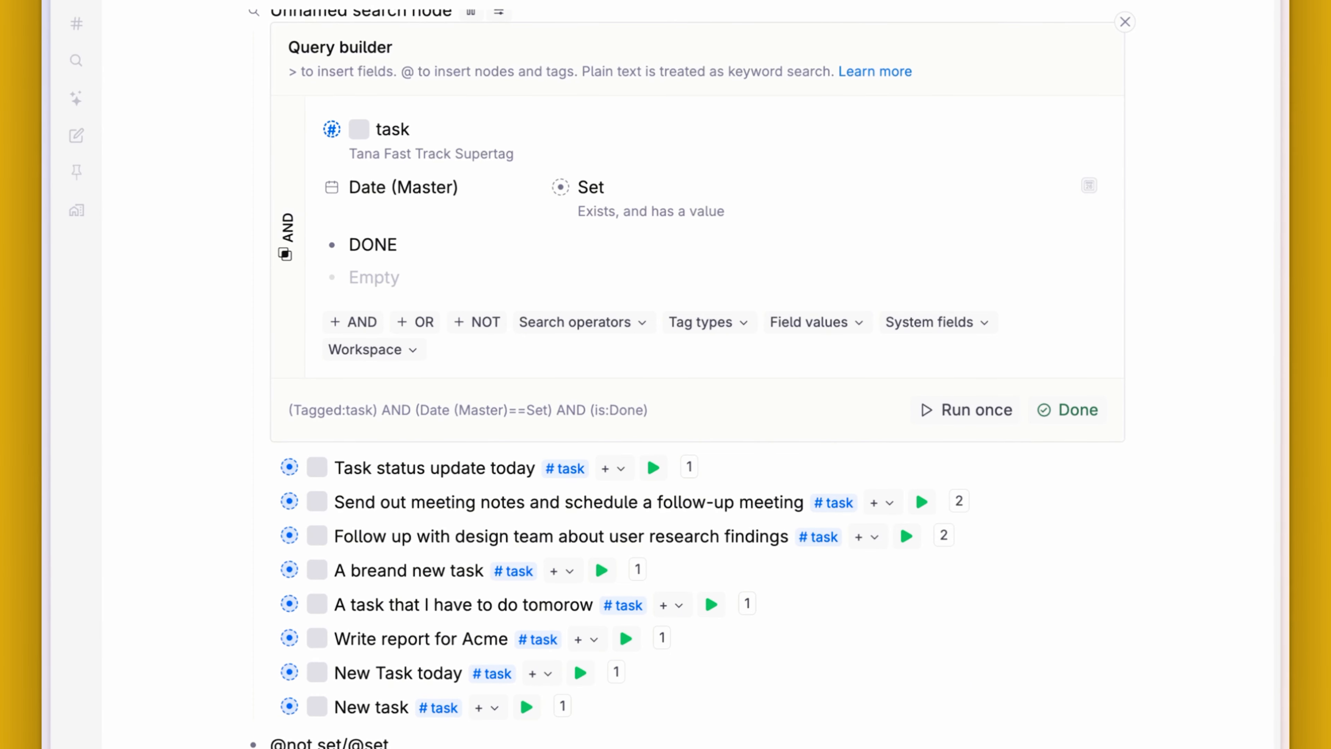
{"action": "left_click", "coordinate": [988, 417]}
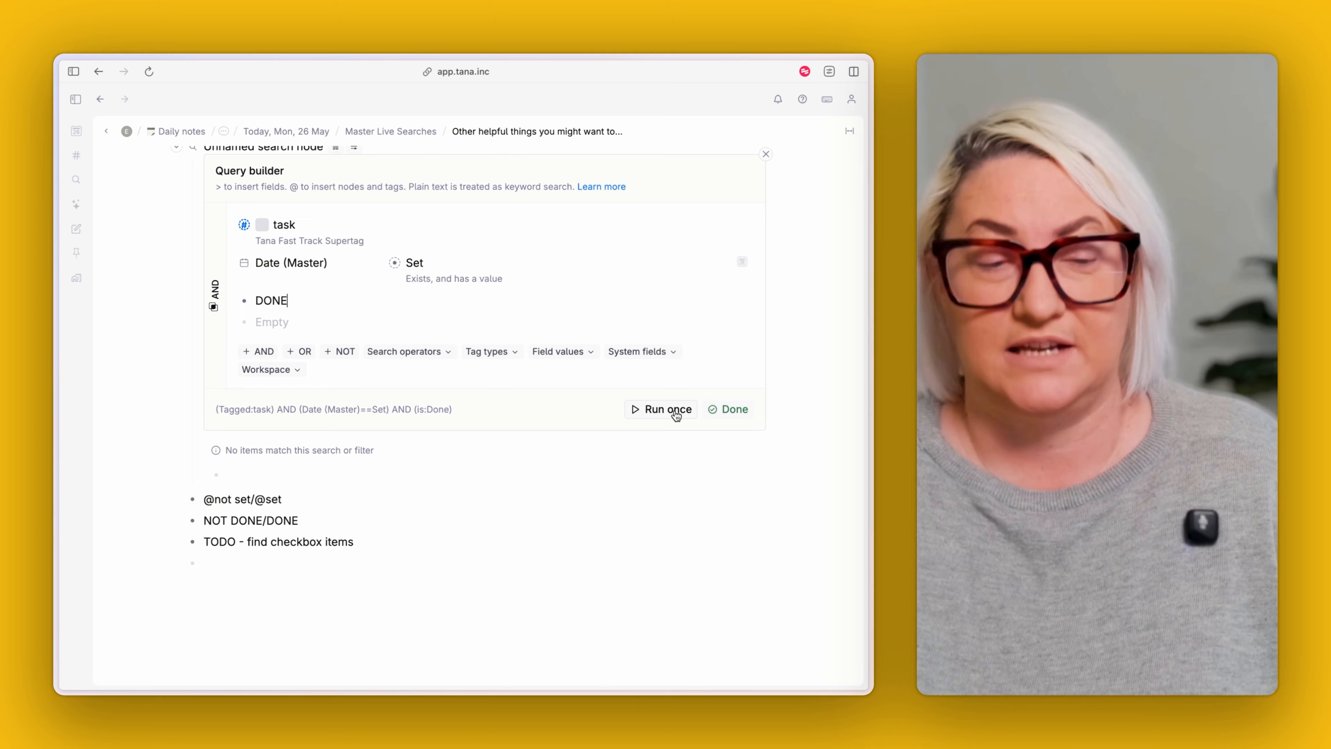
Step: Replace the DONE condition in the query with TODO
{"action": "double_click", "coordinate": [304, 303]}
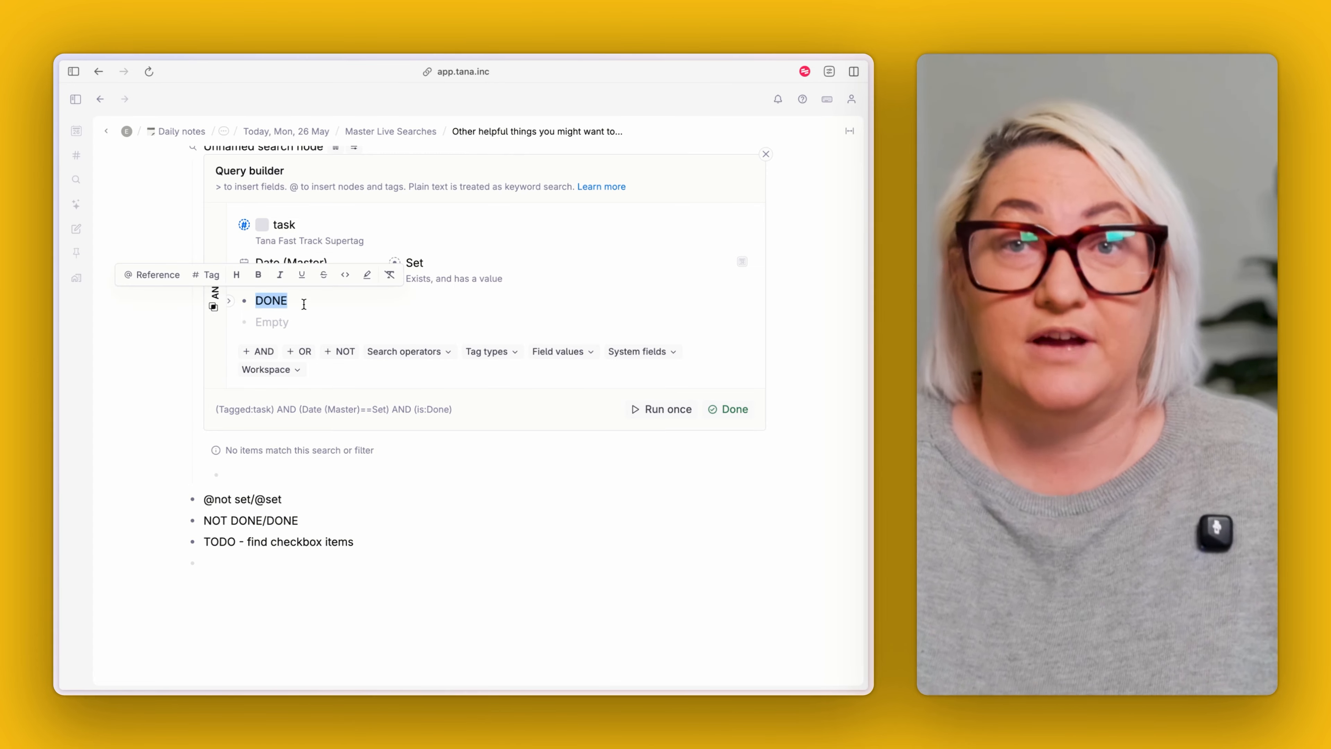
{"action": "type", "text": "TODO"}
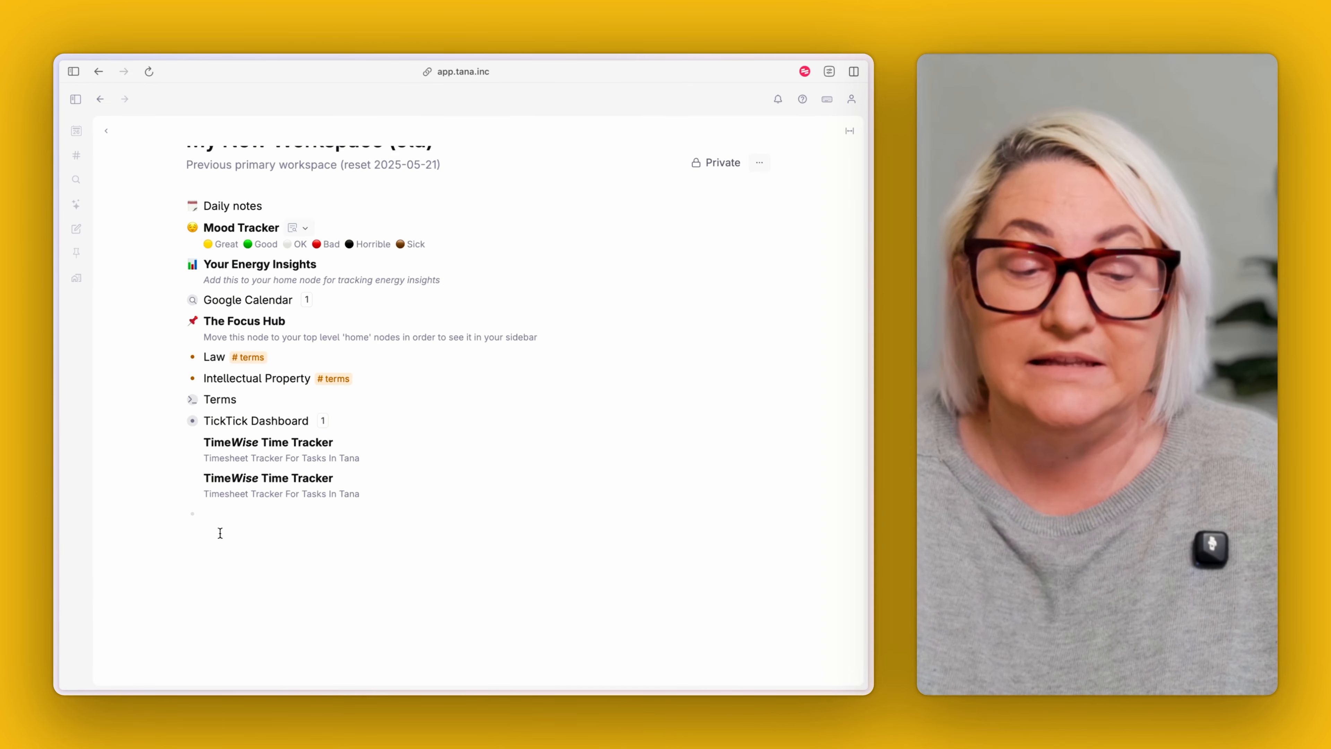
Step: Show the list of workspaces from the home node and expand My New Workspace (old)
{"action": "left_click", "coordinate": [220, 530]}
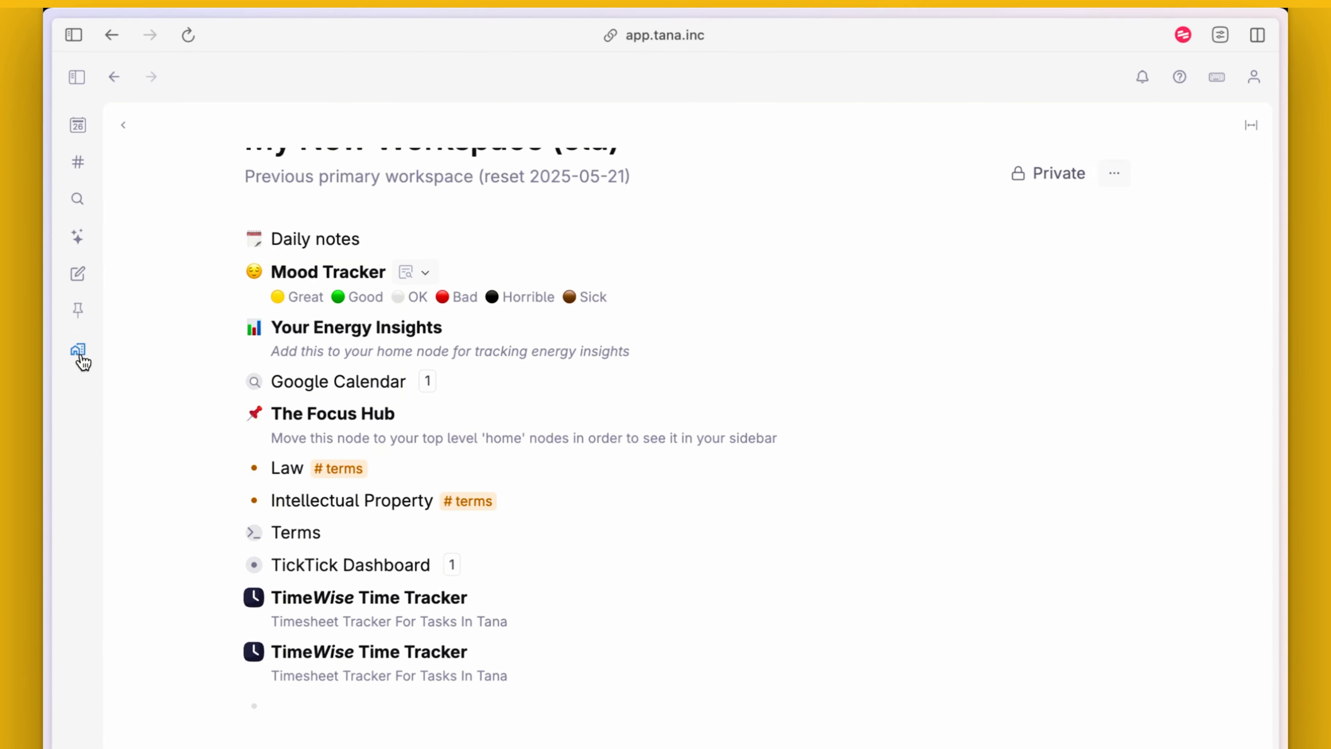
{"action": "left_click", "coordinate": [77, 278]}
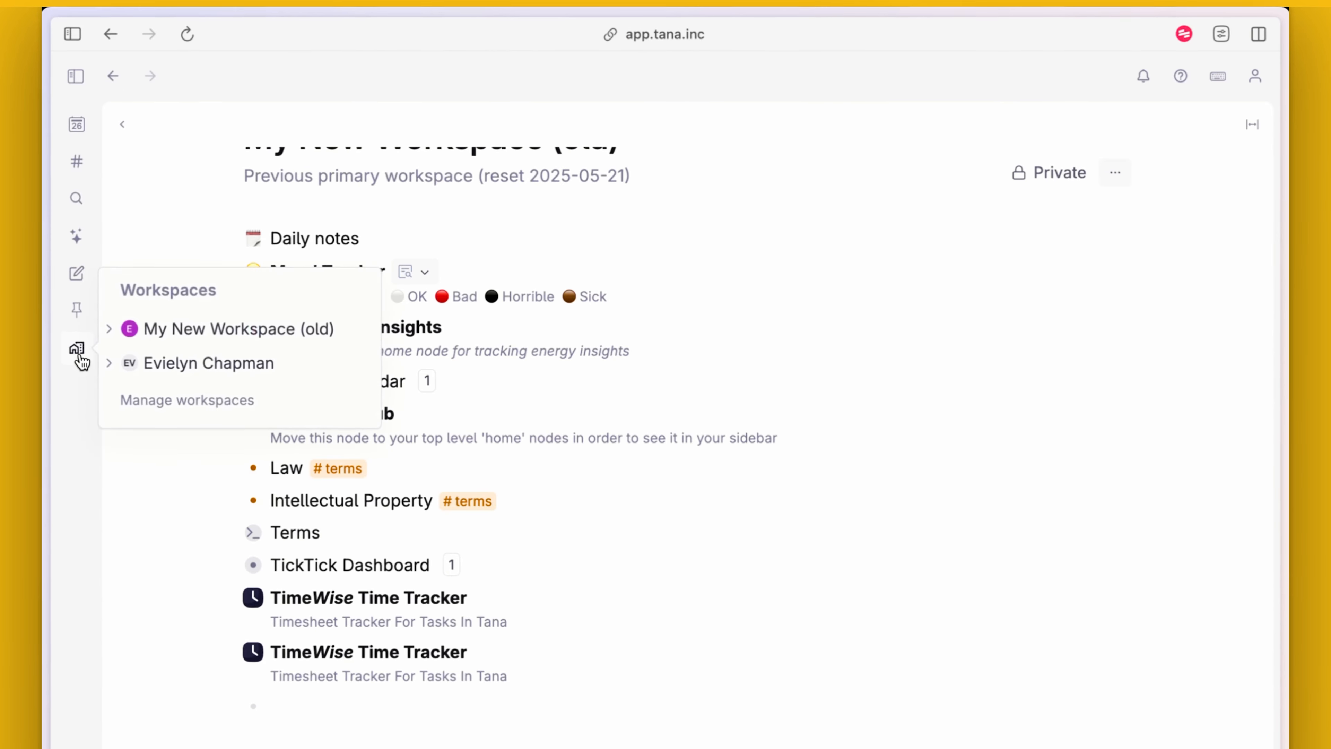
{"action": "left_click", "coordinate": [109, 328]}
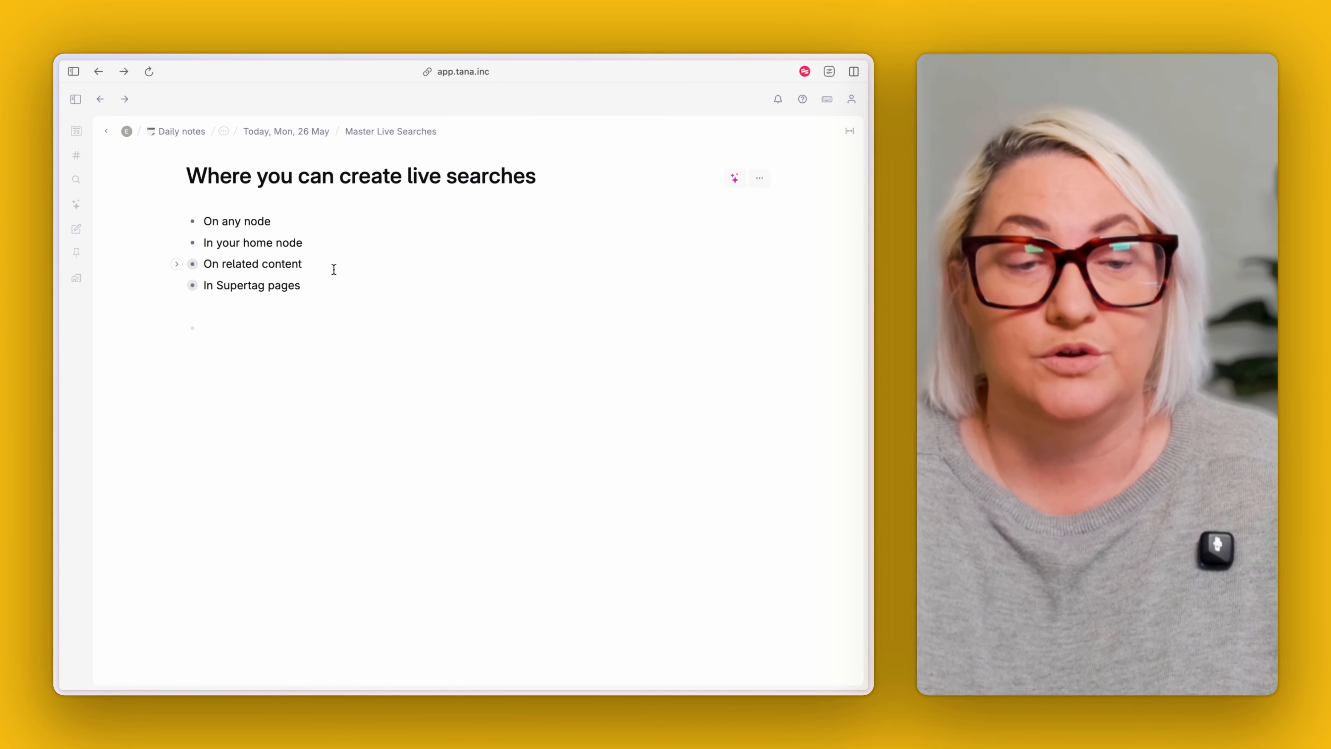
Step: Expand the On related content node, open Acme Project and look through its Related Tasks search
{"action": "key", "text": "ctrl+Down"}
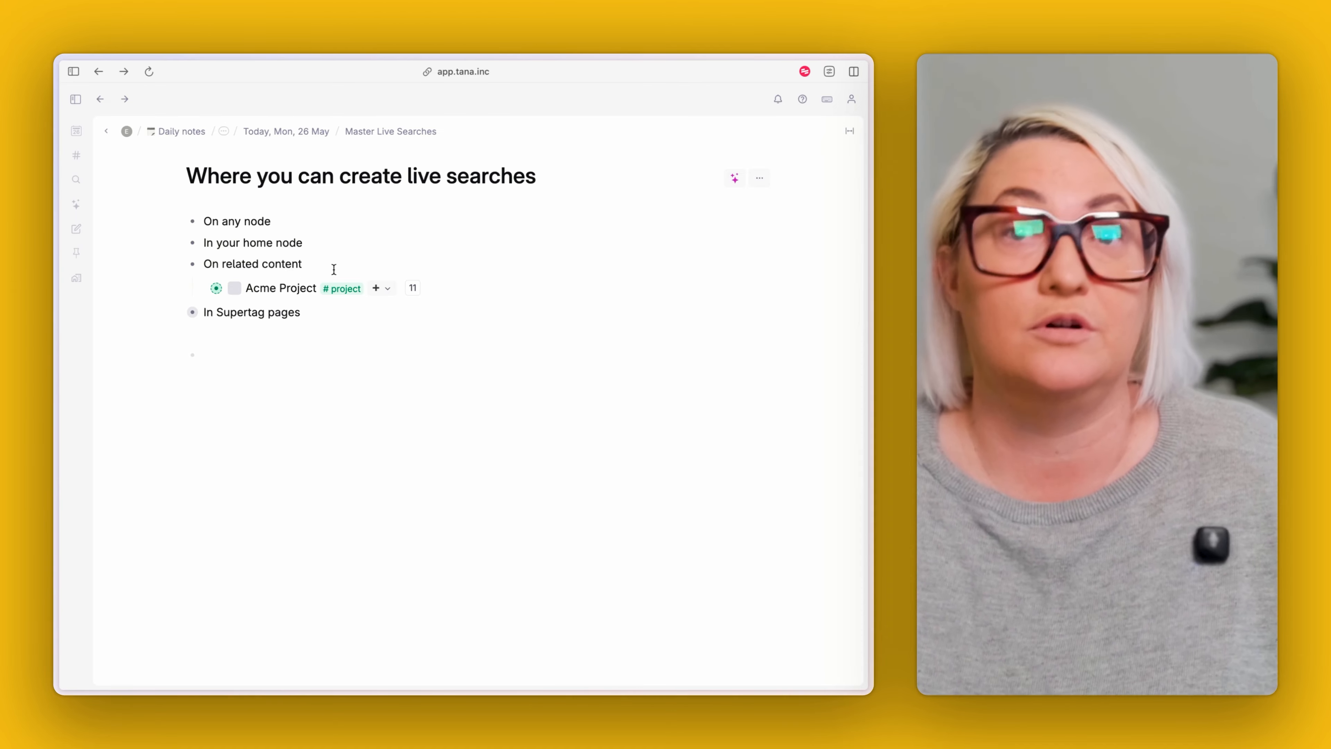
{"action": "left_click", "coordinate": [216, 288]}
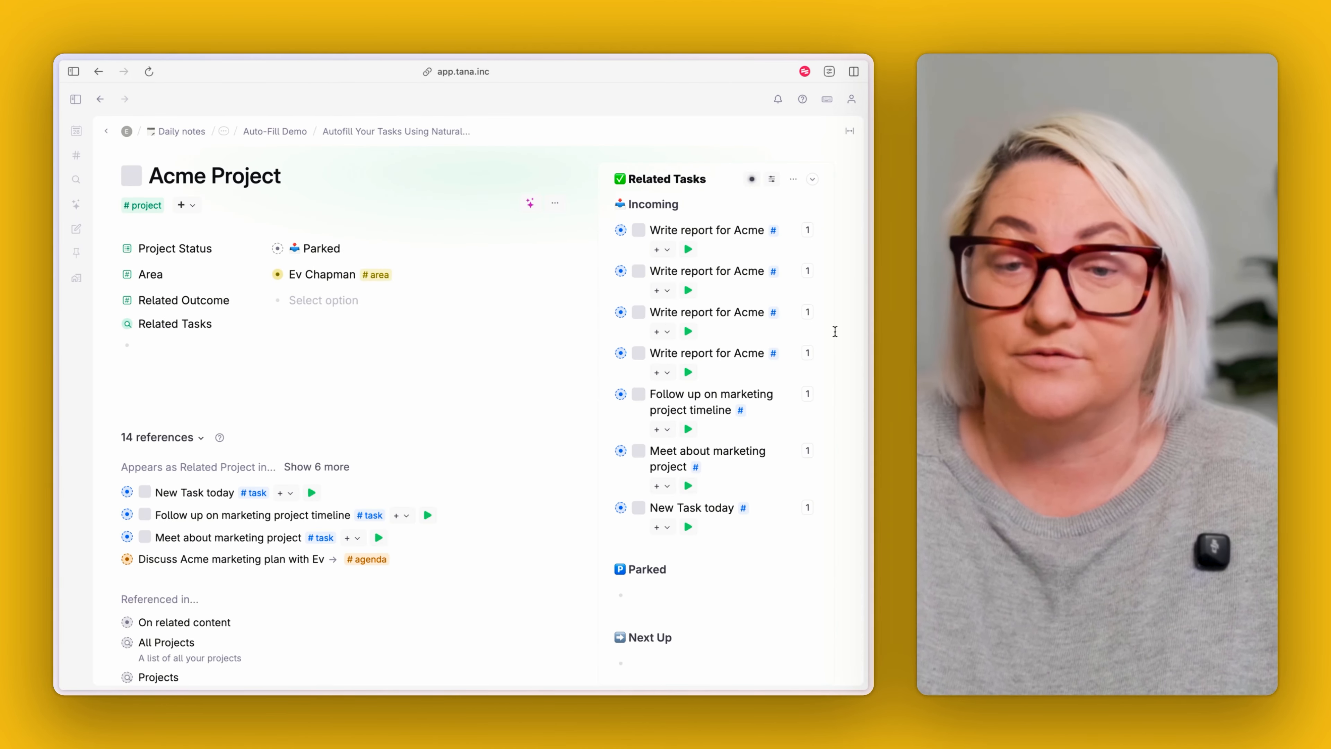
{"action": "scroll", "coordinate": [790, 342], "scroll_direction": "down", "scroll_amount": 1}
{"action": "scroll", "coordinate": [741, 379], "scroll_direction": "down", "scroll_amount": 3}
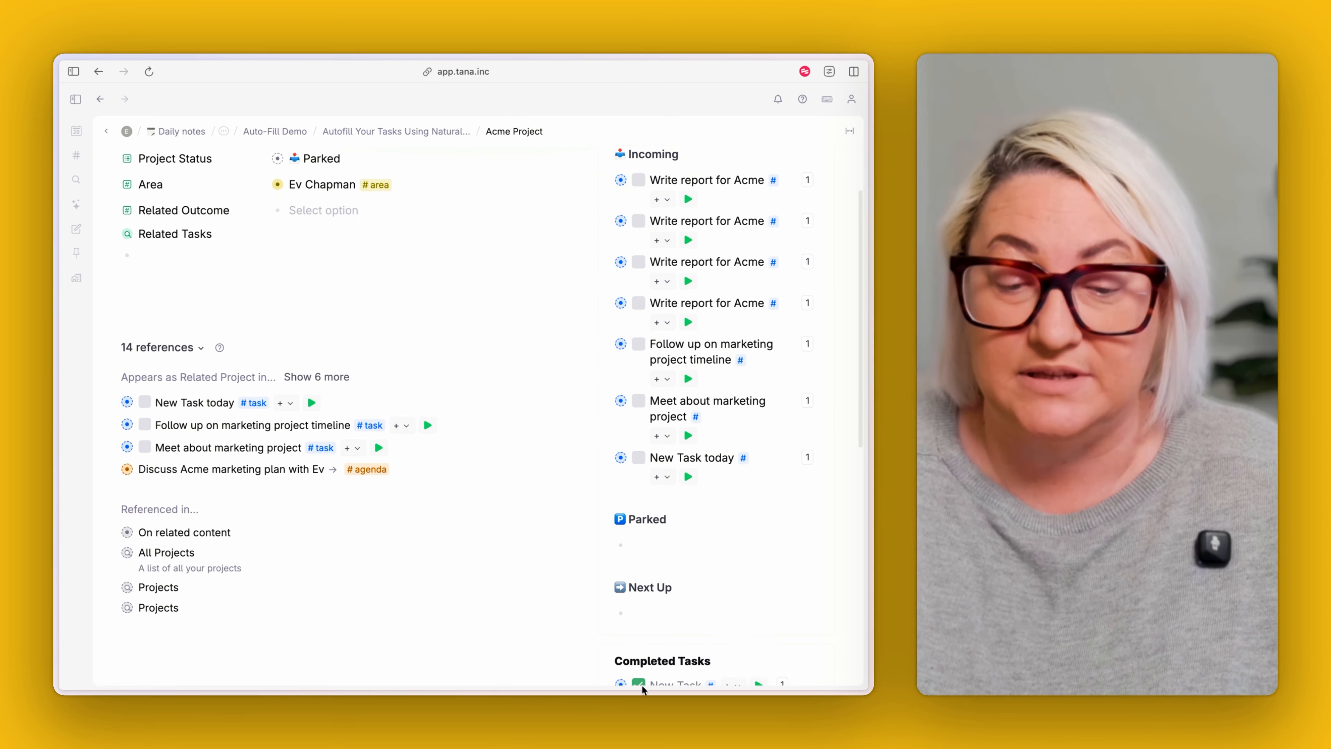
{"action": "scroll", "coordinate": [691, 507], "scroll_direction": "up", "scroll_amount": 1}
{"action": "scroll", "coordinate": [437, 422], "scroll_direction": "up", "scroll_amount": 3}
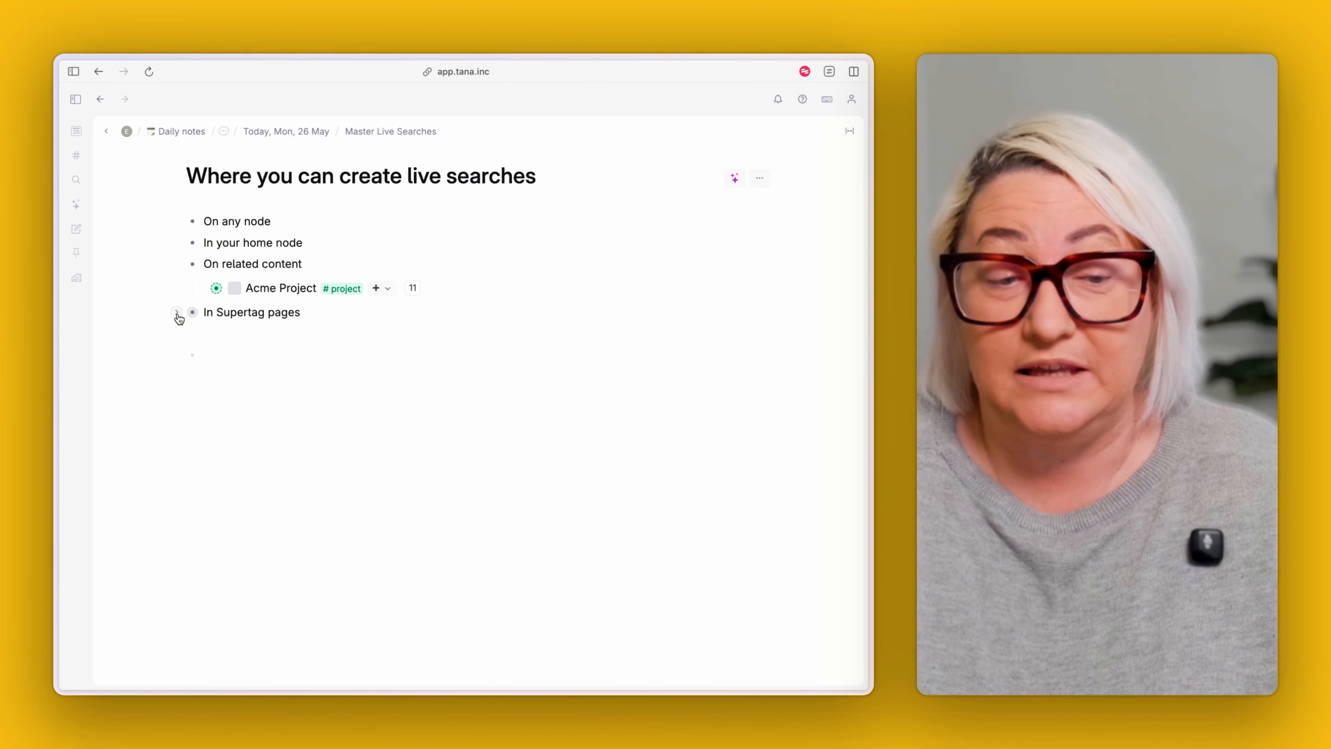
Step: Expand In Supertag pages, open the task supertag page and check which search its Everything tagged view uses
{"action": "left_click", "coordinate": [176, 315]}
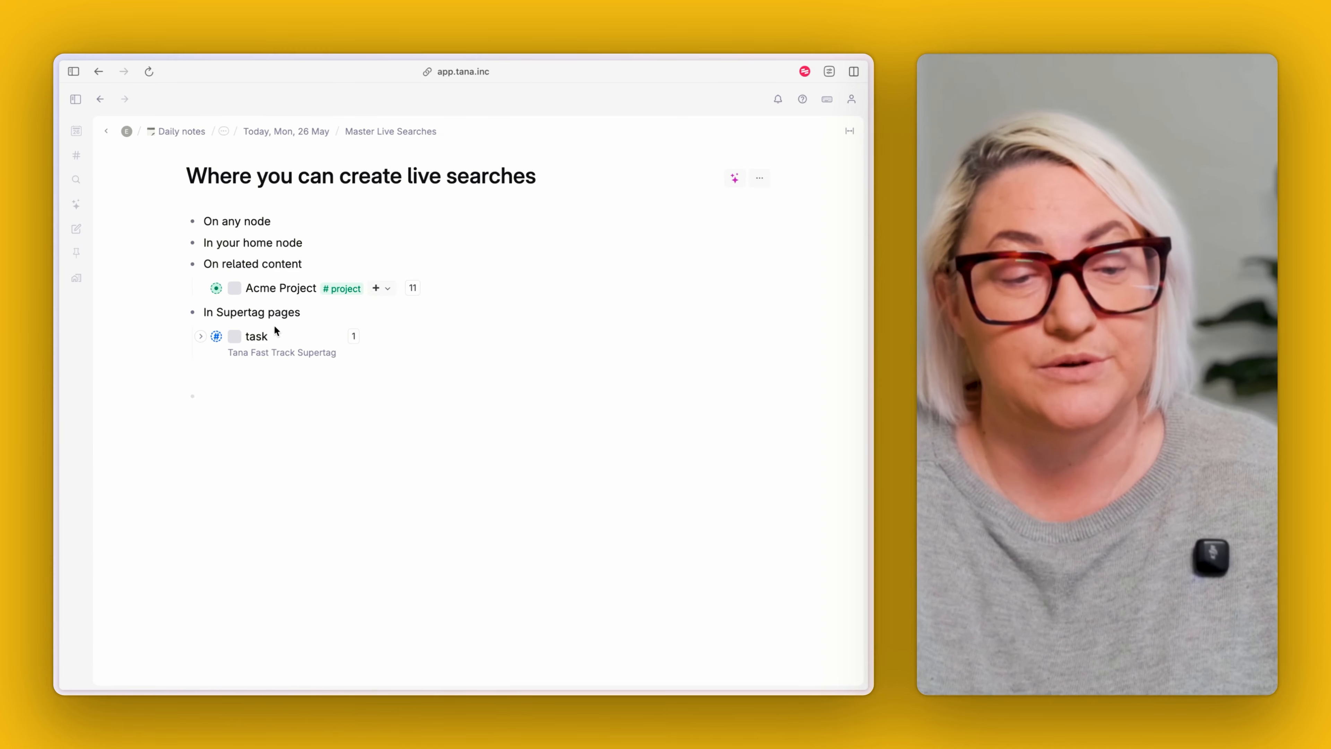
{"action": "left_click", "coordinate": [215, 336]}
{"action": "scroll", "coordinate": [346, 419], "scroll_direction": "down", "scroll_amount": 3}
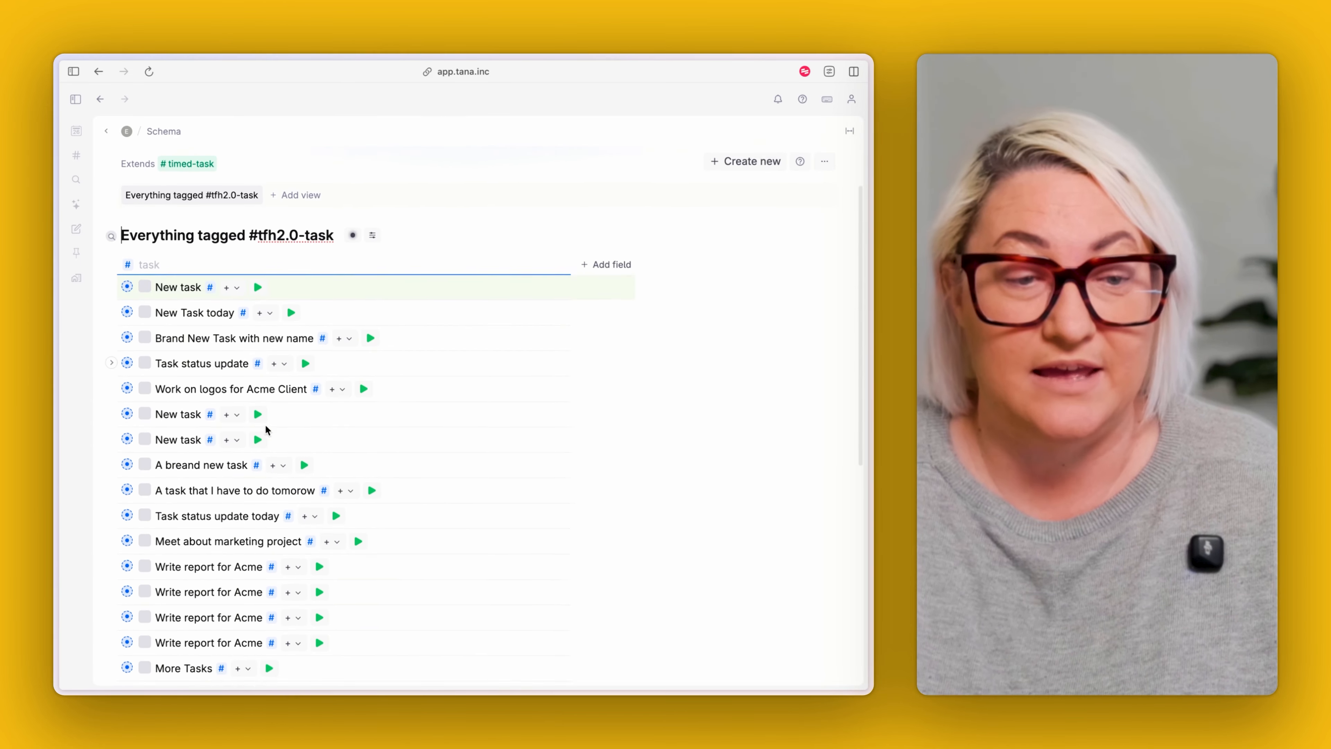
{"action": "scroll", "coordinate": [178, 302], "scroll_direction": "up", "scroll_amount": 3}
{"action": "left_click", "coordinate": [356, 308]}
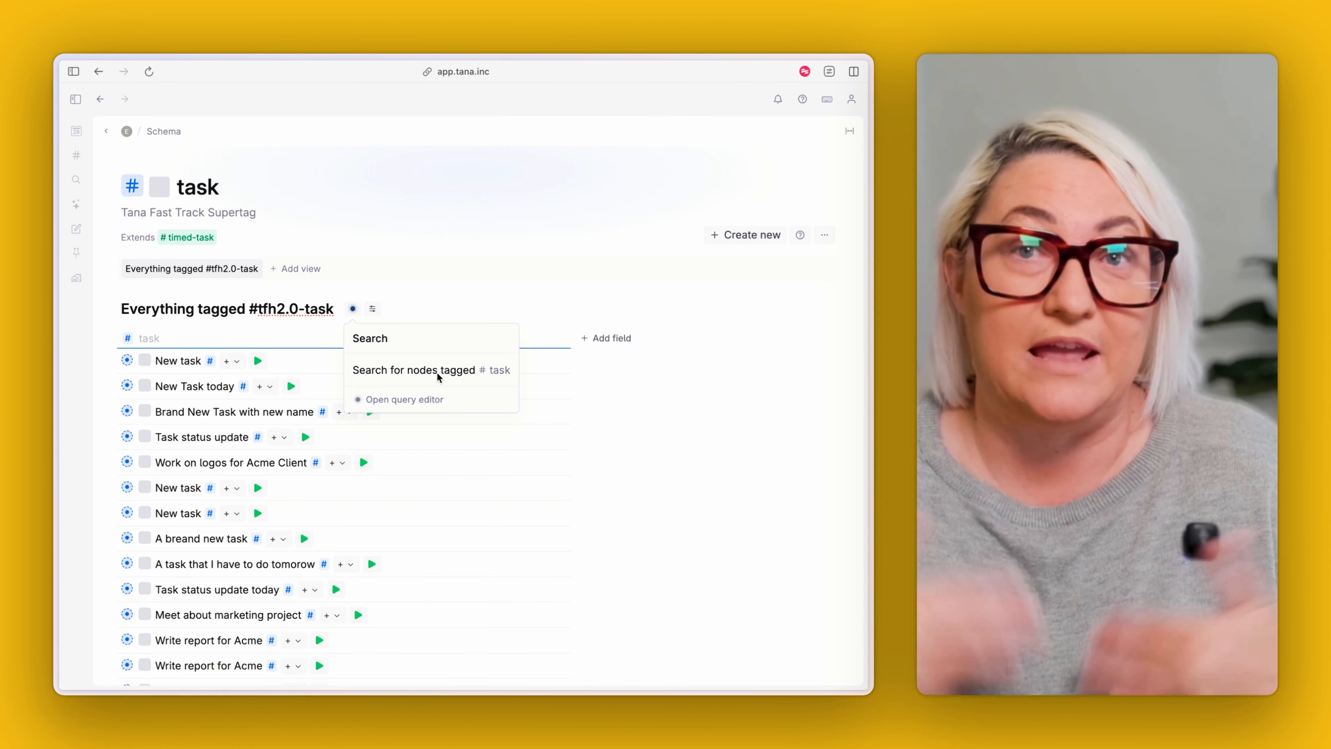
{"action": "left_click", "coordinate": [407, 244]}
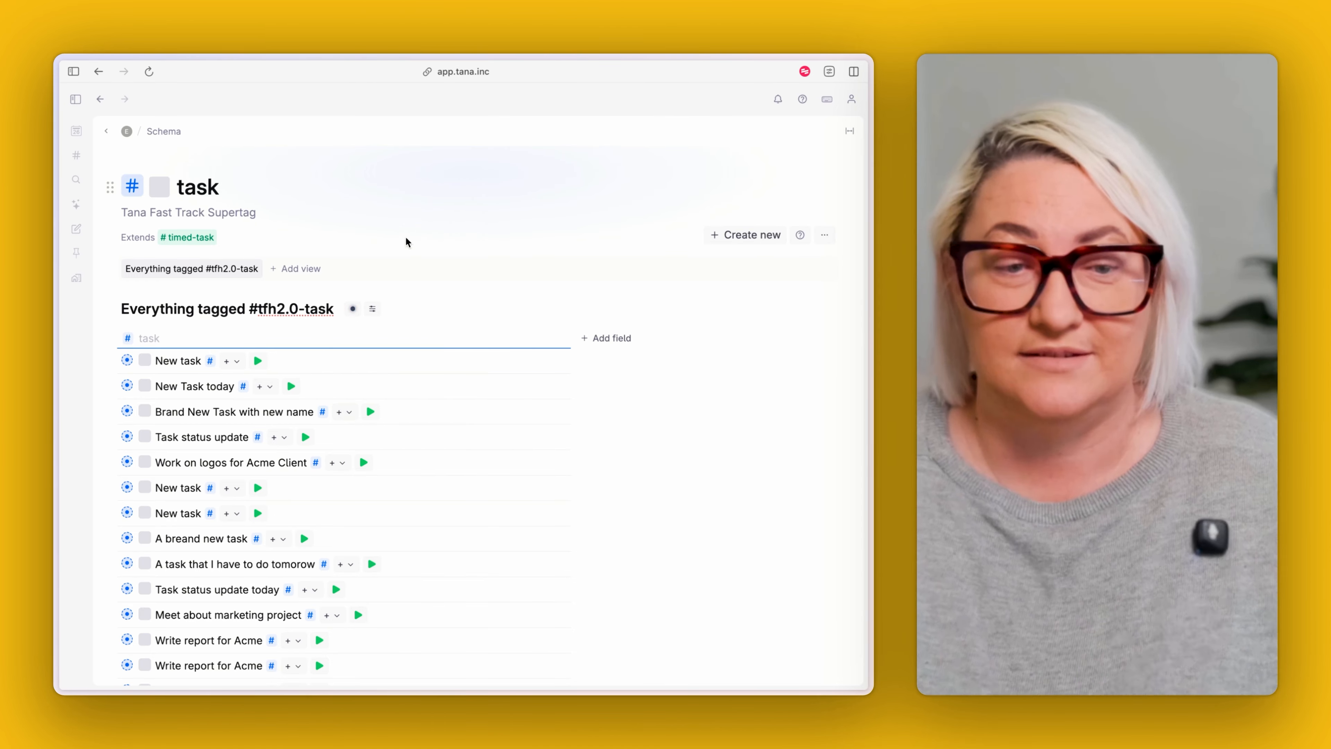
Step: Add a list view to the task supertag page and add a NOT DONE condition to its query
{"action": "left_click", "coordinate": [302, 268]}
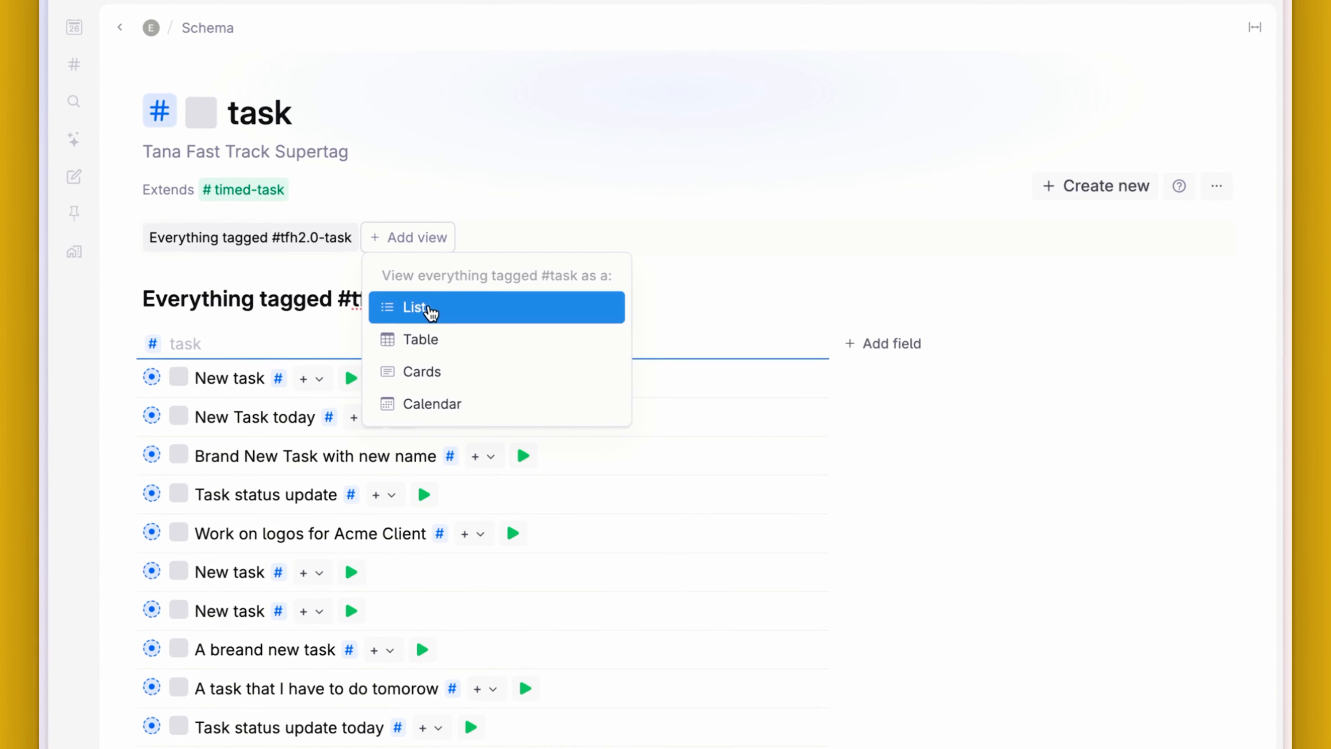
{"action": "left_click", "coordinate": [427, 308]}
{"action": "left_click", "coordinate": [248, 299]}
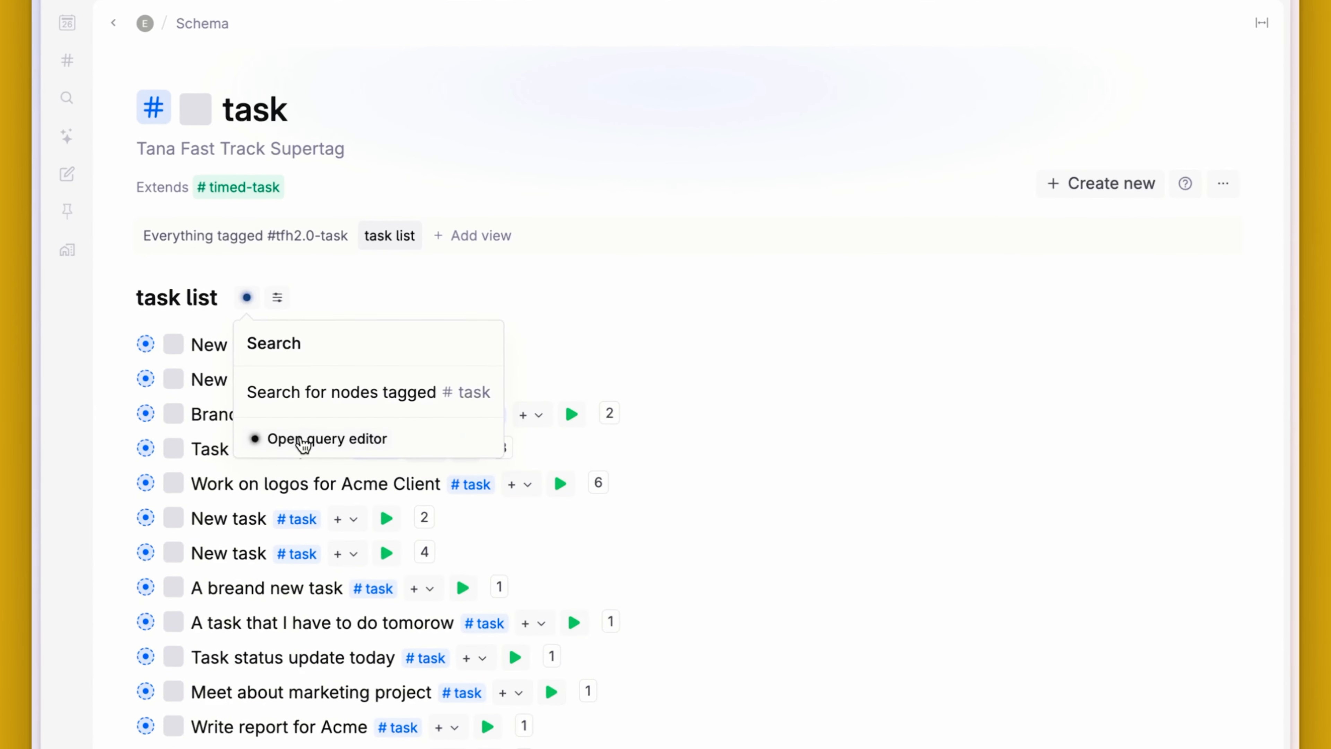
{"action": "left_click", "coordinate": [303, 443]}
{"action": "type", "text": "NOT DONE"}
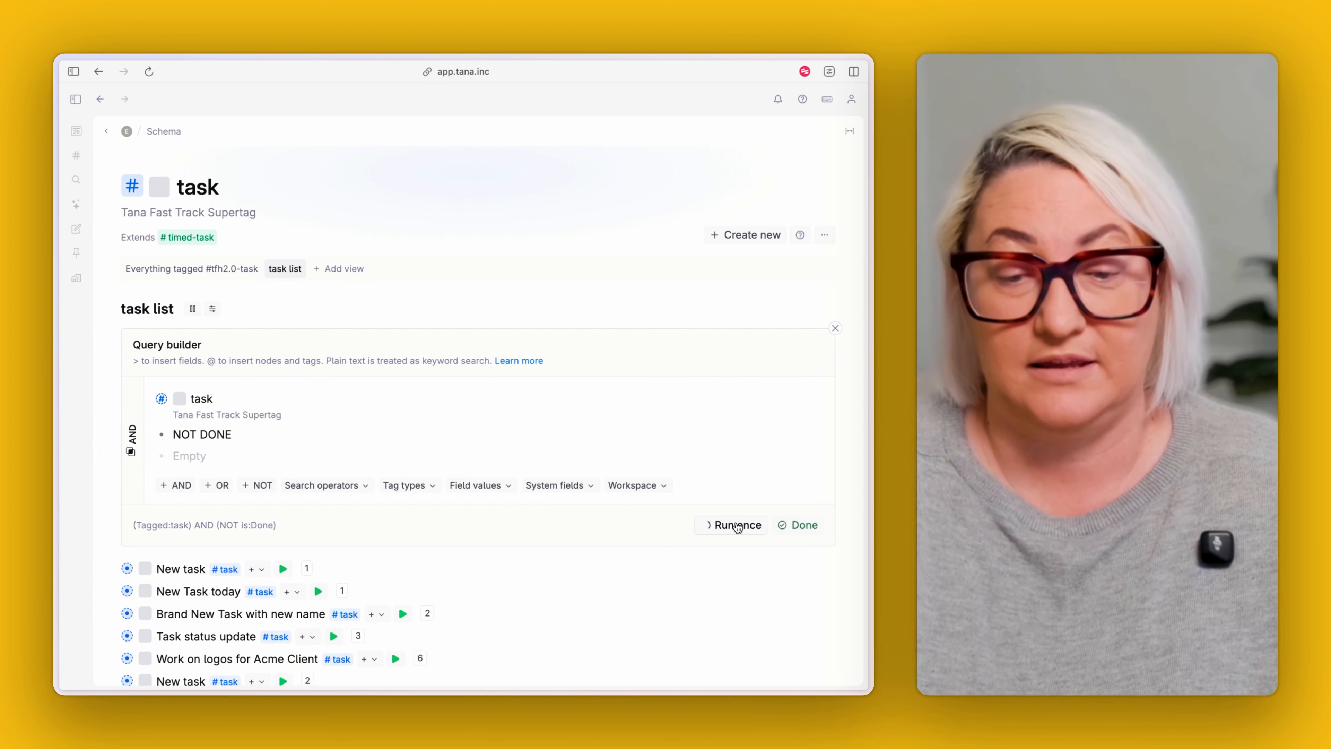
{"action": "left_click", "coordinate": [800, 525]}
Step: Rename the task list view as Incomplete and switch back to the Everything tagged #tfh2.0-task view
{"action": "triple_click", "coordinate": [158, 308]}
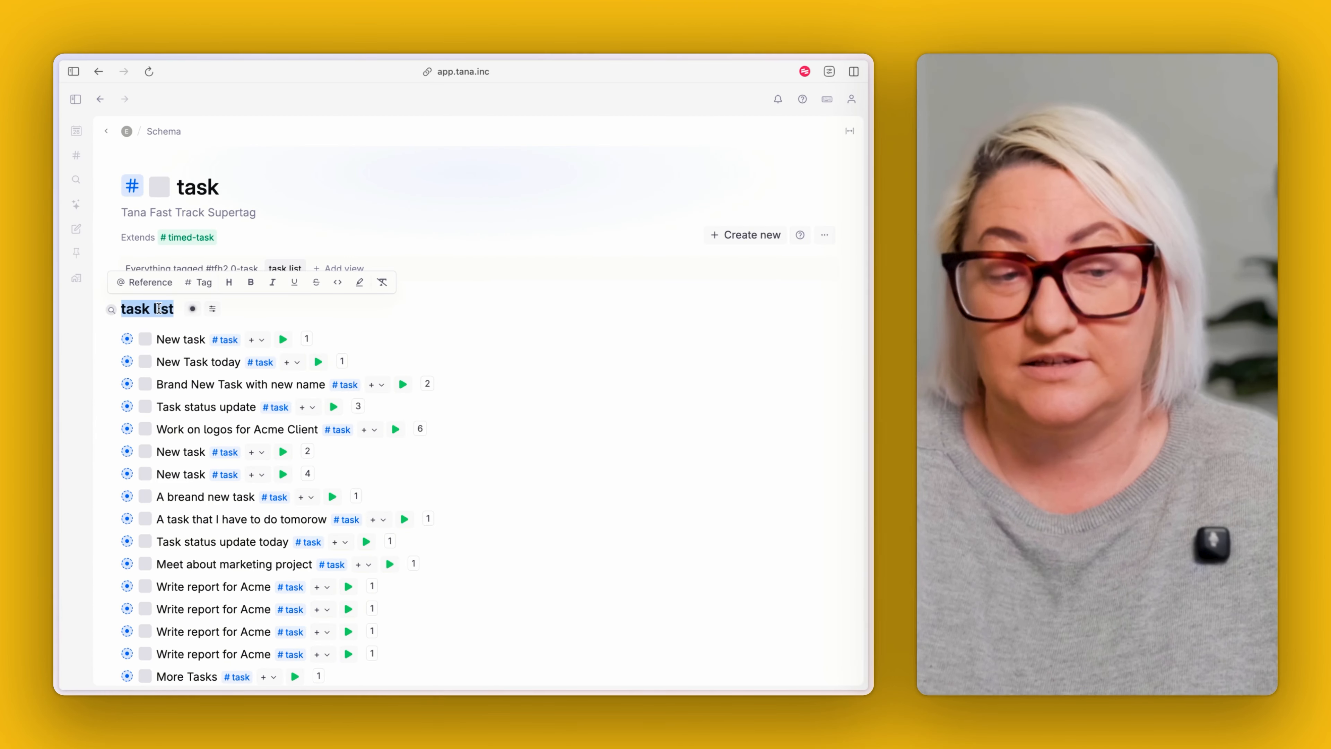
{"action": "type", "text": "Incomplete"}
{"action": "left_click", "coordinate": [215, 268]}
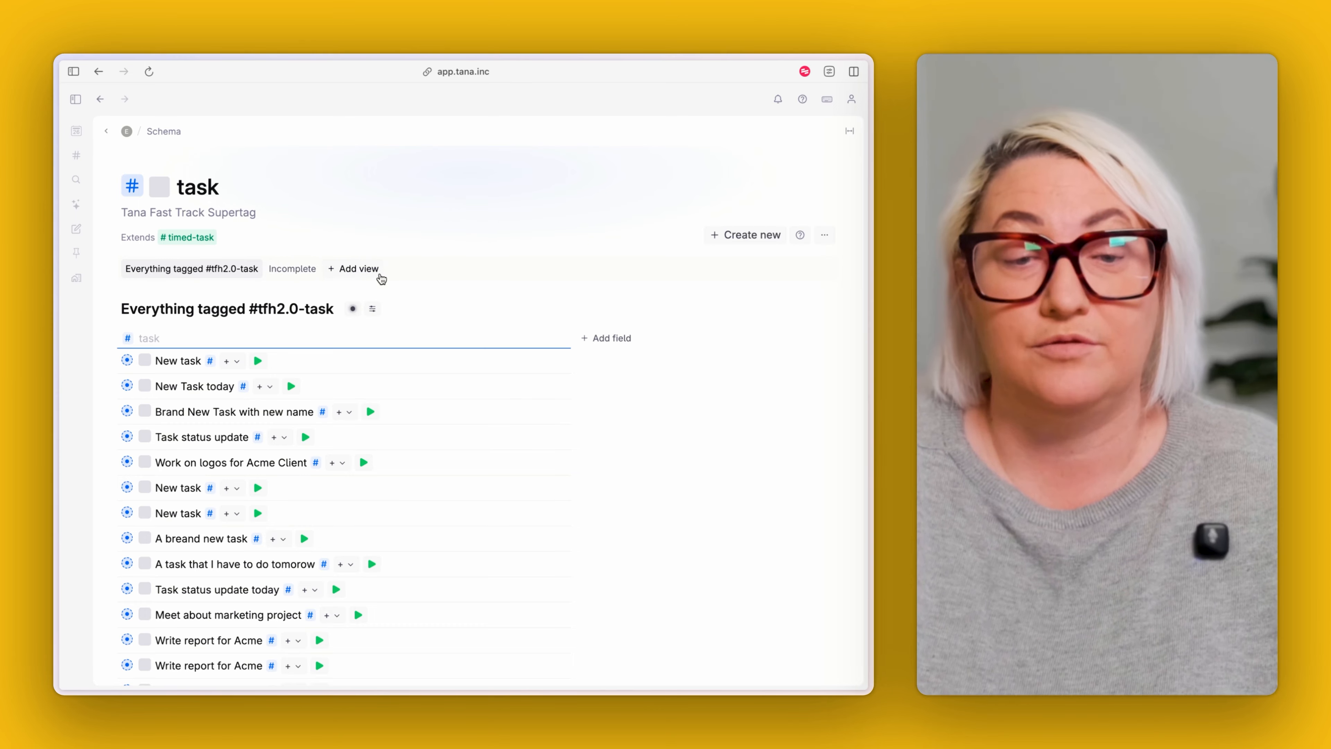